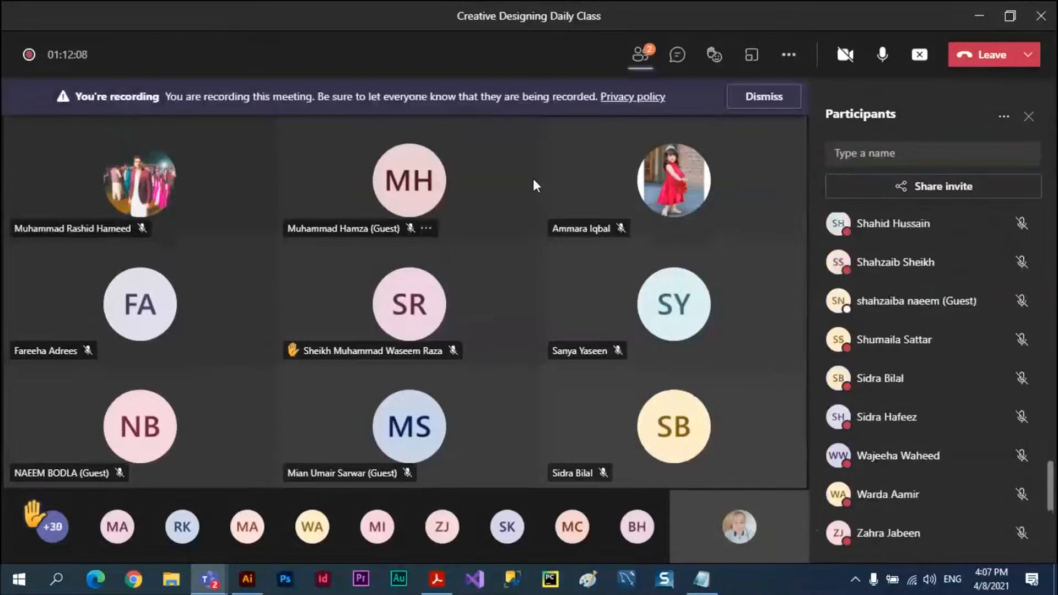
Step: Switch to Illustrator and close the open Untitled-3.pdf document
key("alt+Tab")
key("alt+Tab")
key("alt+Tab")
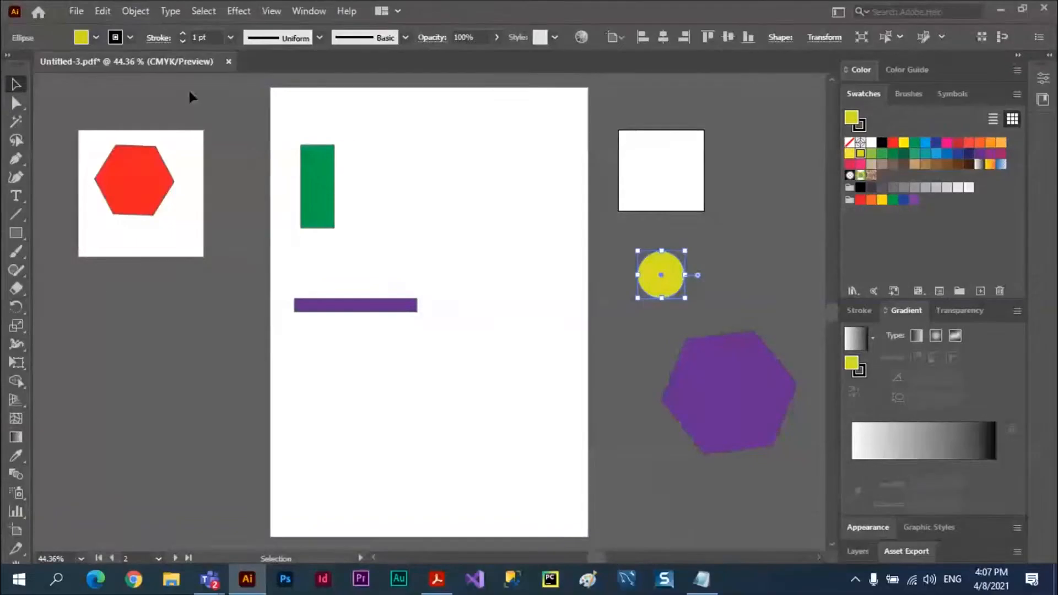
left_click(227, 62)
left_click(595, 310)
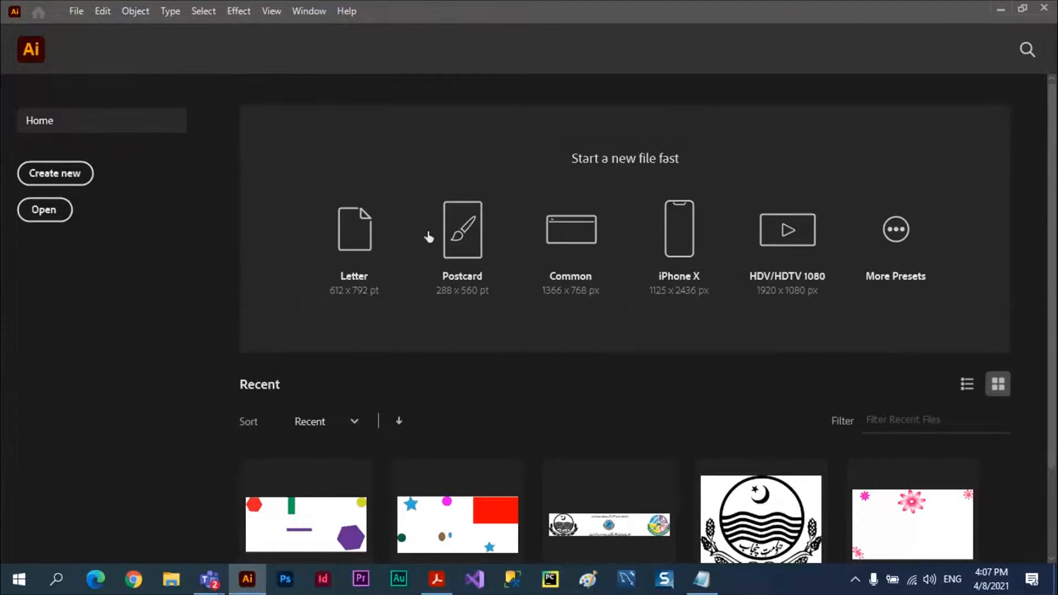
Step: Create a new document from the Web preset Common, 1366 x 768 px
left_click(68, 174)
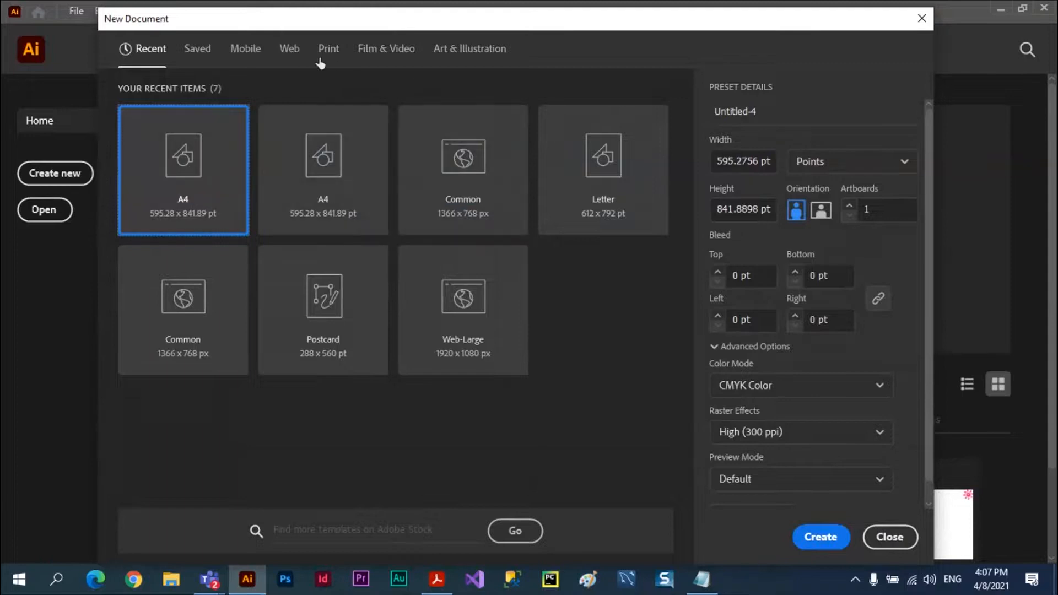
left_click(289, 53)
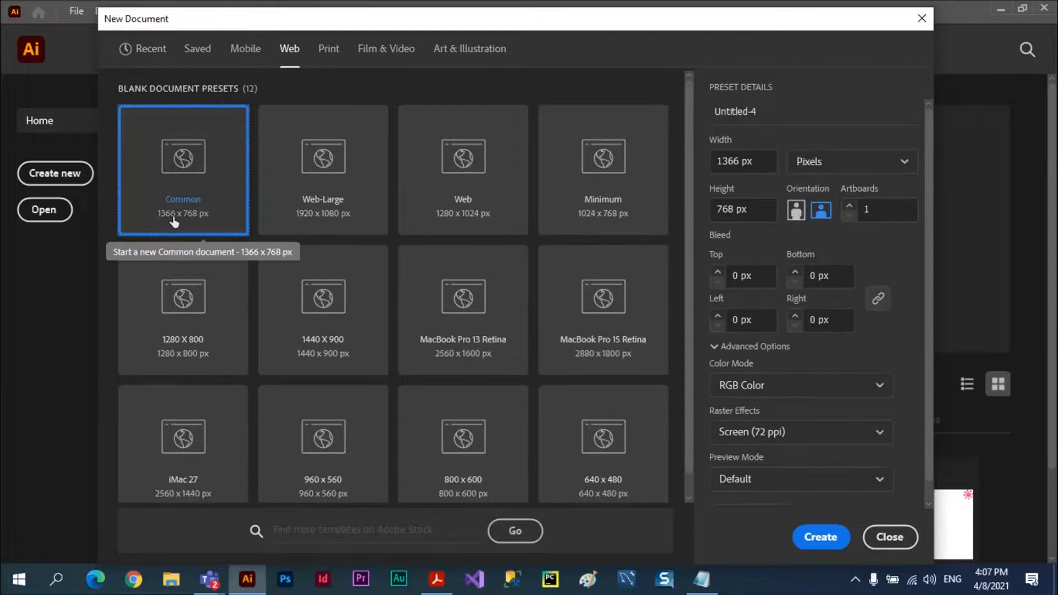
left_click(821, 540)
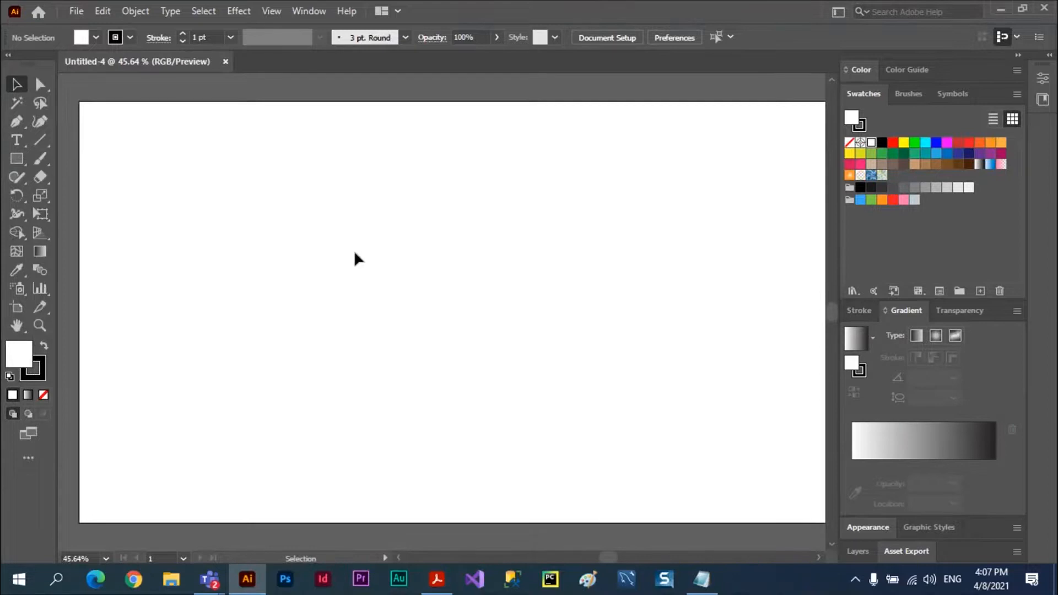
Step: Check the topic list in Illustrator Topics.txt in Notepad and return to Illustrator
key("alt+Tab")
key("alt+Tab")
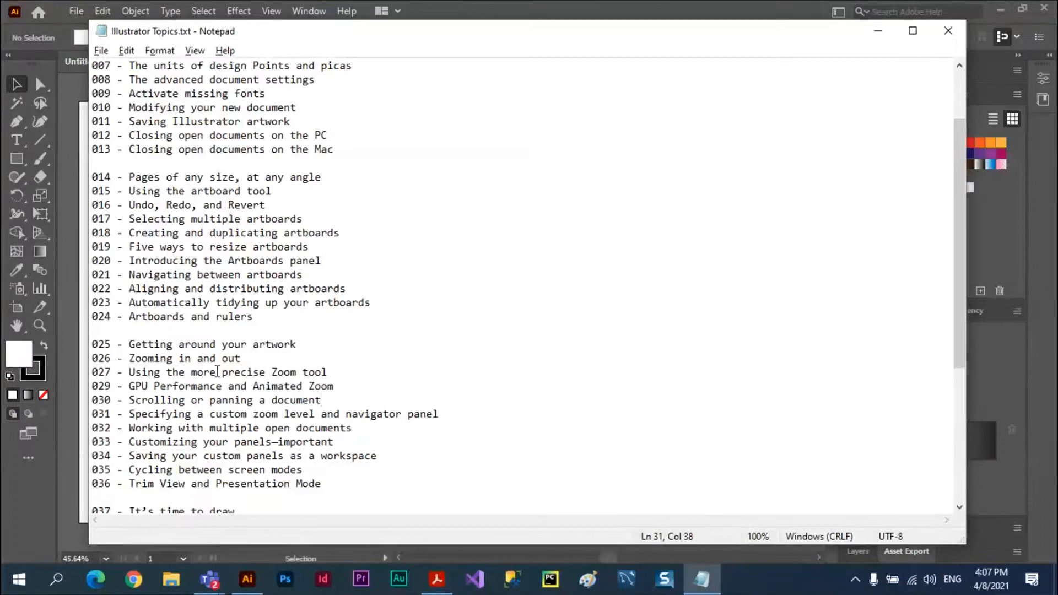
key("alt+Tab")
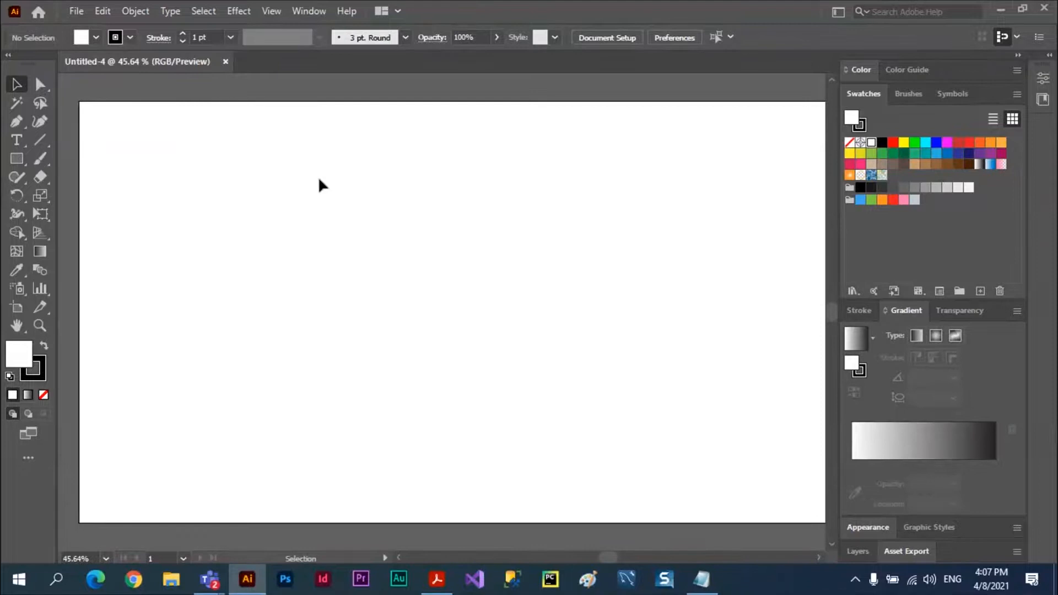
Step: Show the document's symbols and open the Nature symbol library
left_click(312, 12)
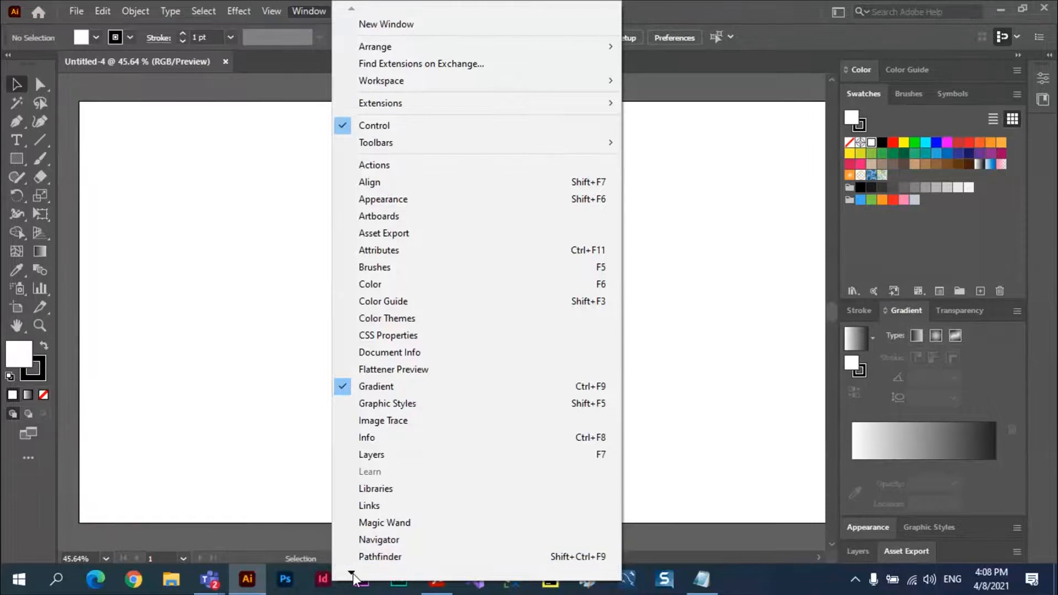
mouse_move(352, 573)
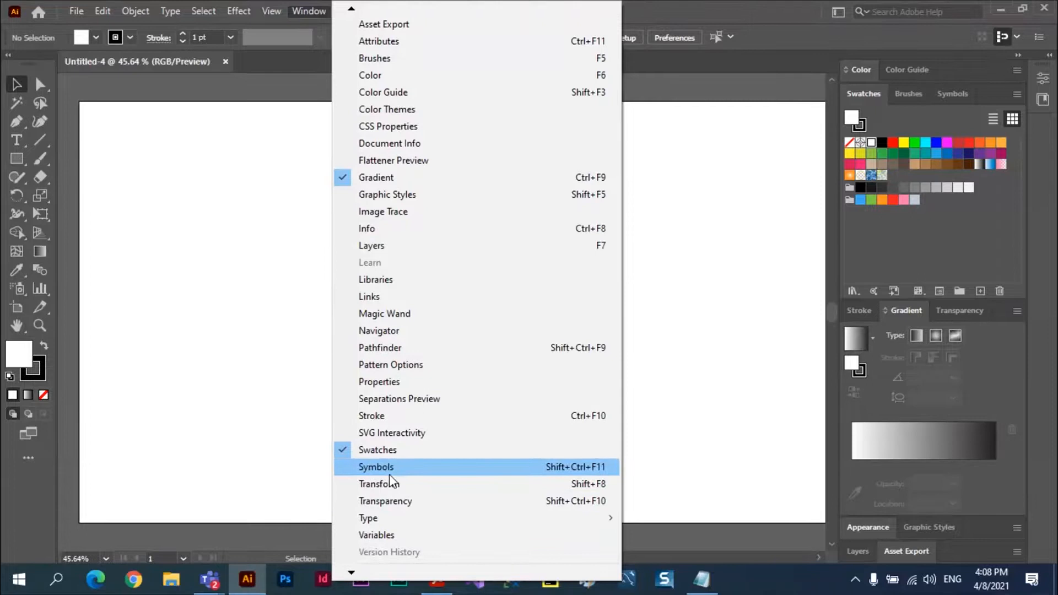
left_click(394, 466)
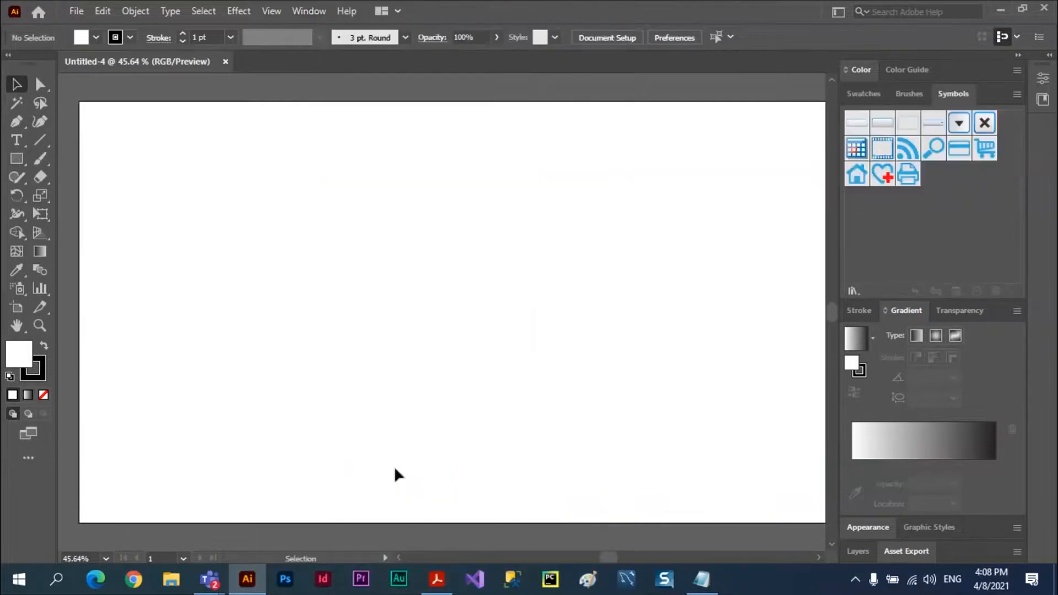
left_click(857, 295)
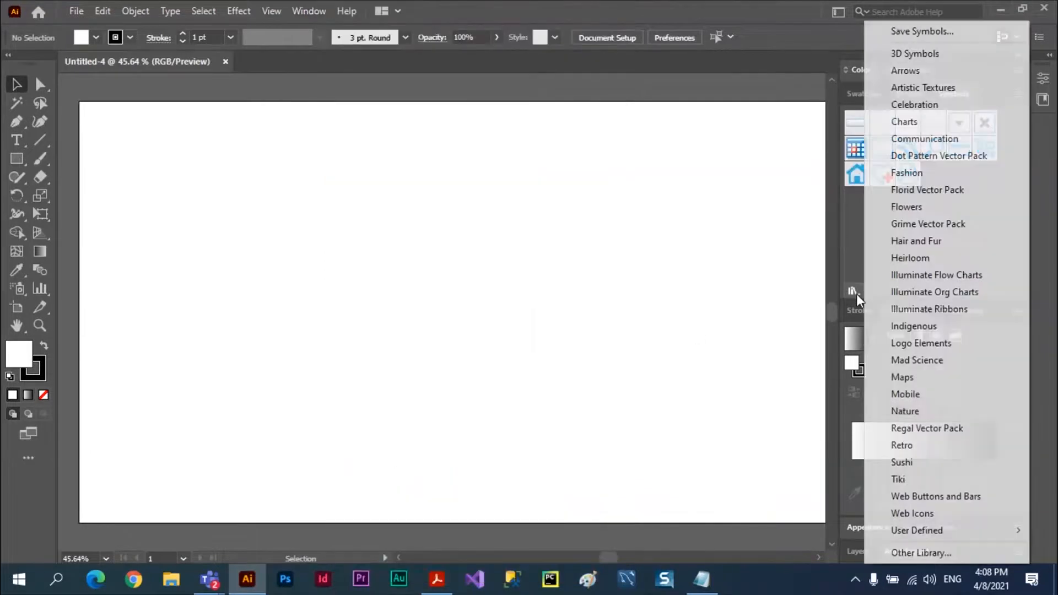
left_click(905, 411)
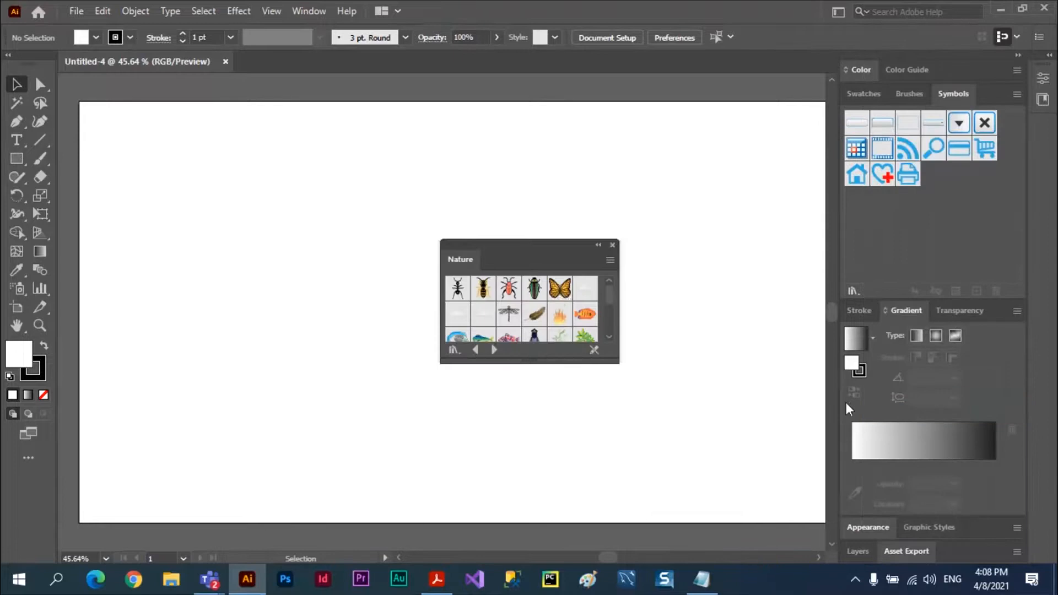
Step: Place the butterfly, the orange fish and the blue-and-yellow fish symbols on the artboard and close the Nature library
left_click_drag(560, 288, 337, 298)
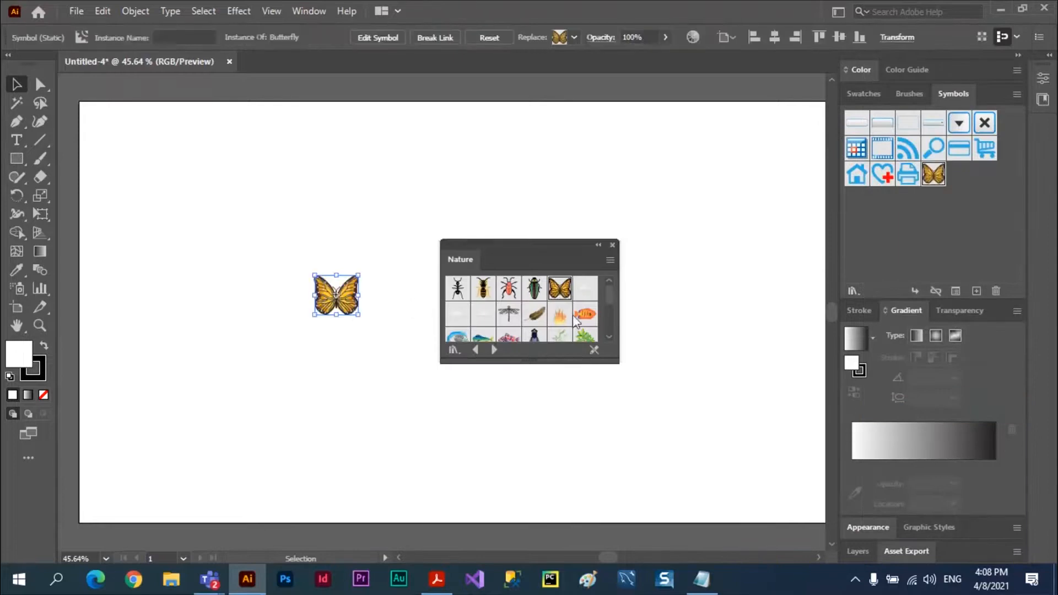
left_click(584, 313)
left_click_drag(585, 309, 356, 394)
left_click_drag(457, 333, 442, 402)
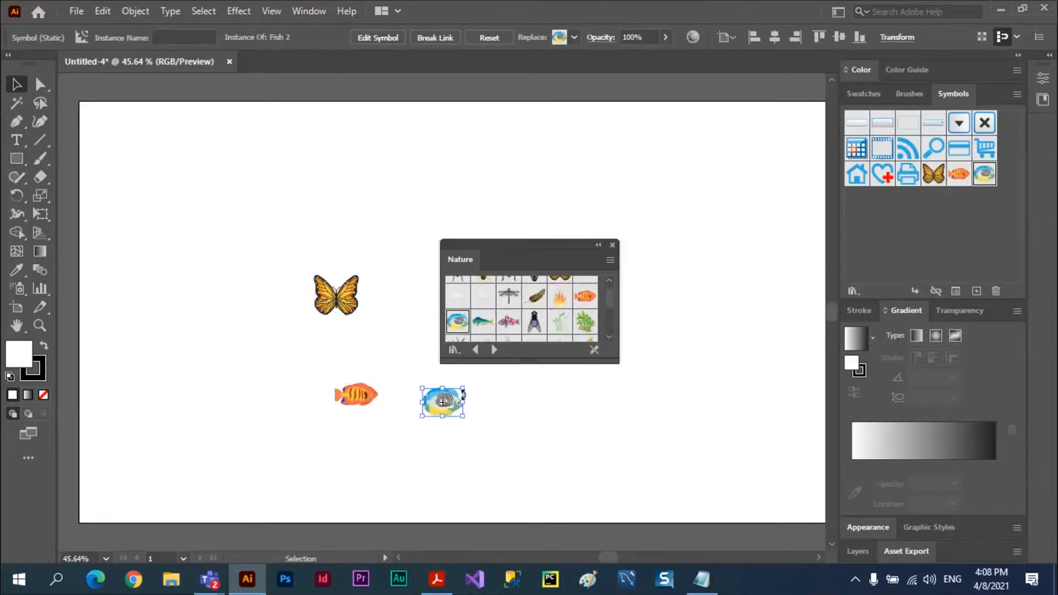
left_click(612, 245)
Step: Enlarge the butterfly to about twice its size and move the blue-and-yellow fish near the artboard's right edge, slightly enlarged
left_click(342, 296)
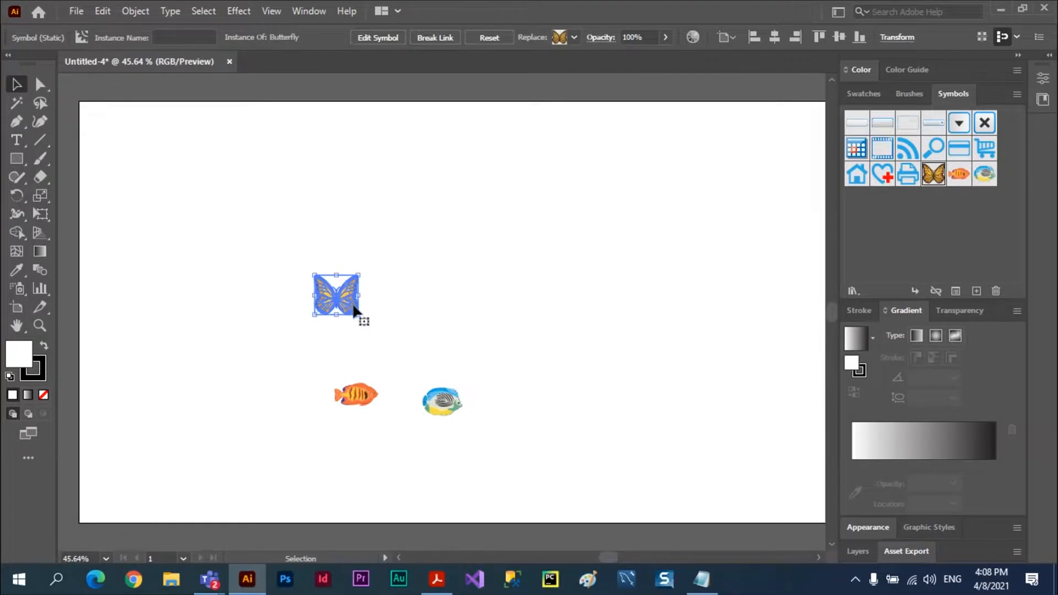
left_click_drag(359, 314, 315, 256)
left_click_drag(433, 401, 783, 260)
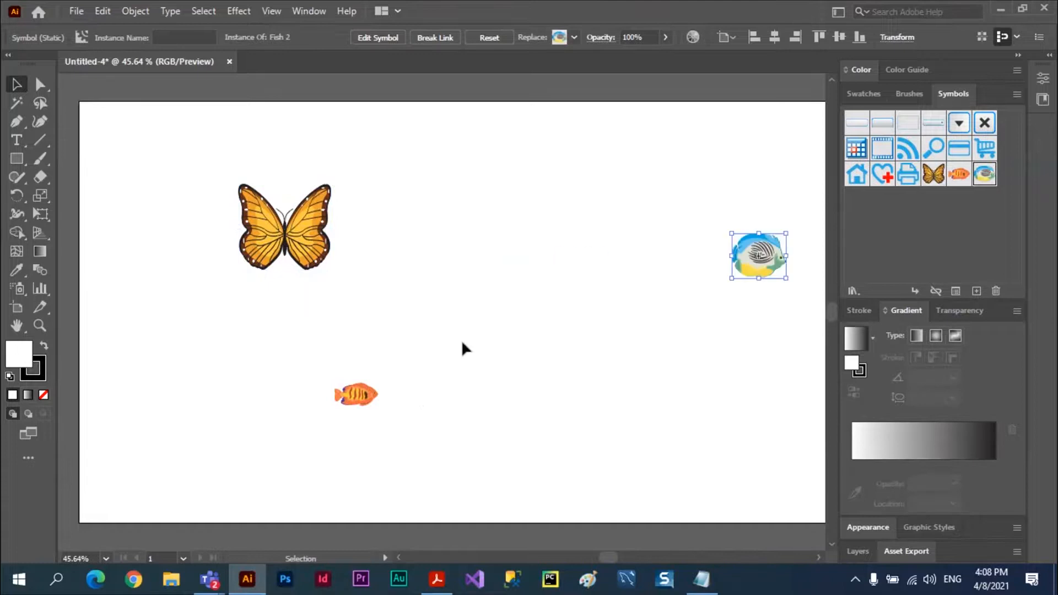
Step: Enlarge the orange fish to about two and a half times its size and deselect it
left_click(359, 394)
left_click_drag(378, 406, 441, 446)
left_click(511, 379)
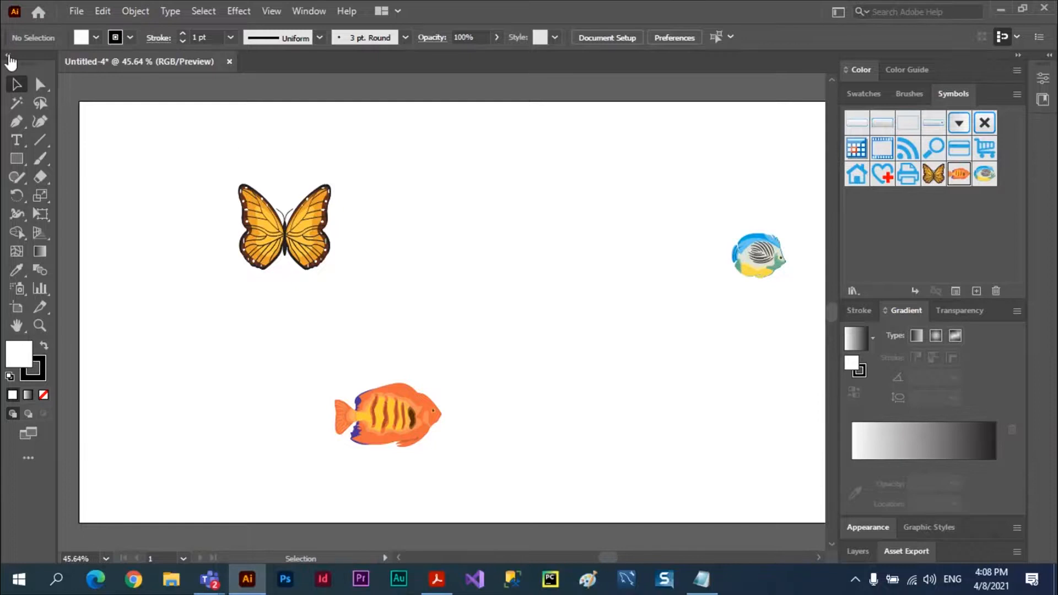
Step: Collapse the toolbox to a single column and restore it to two columns
left_click(9, 56)
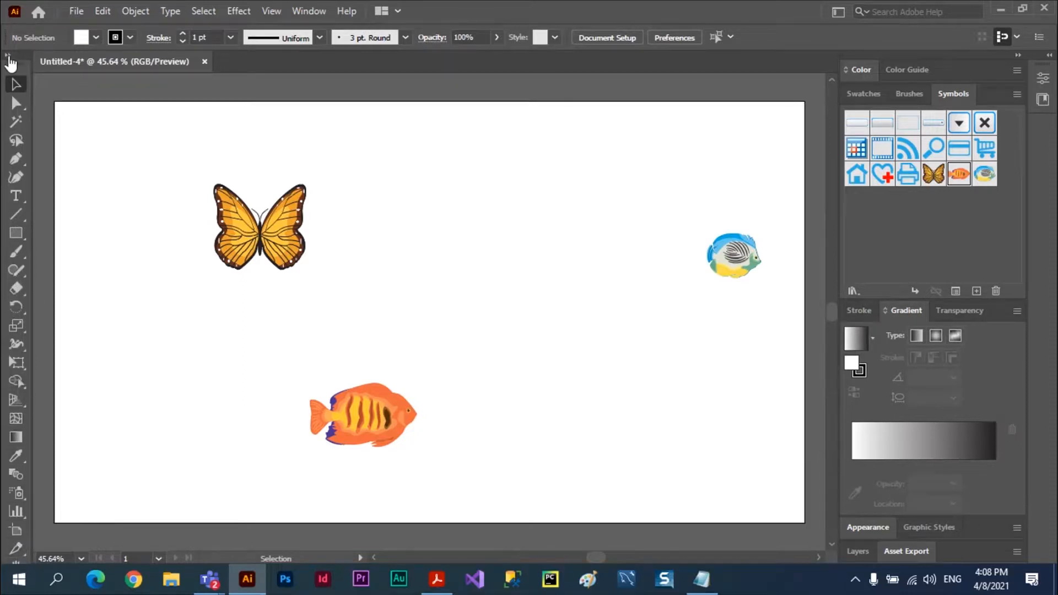
left_click(9, 55)
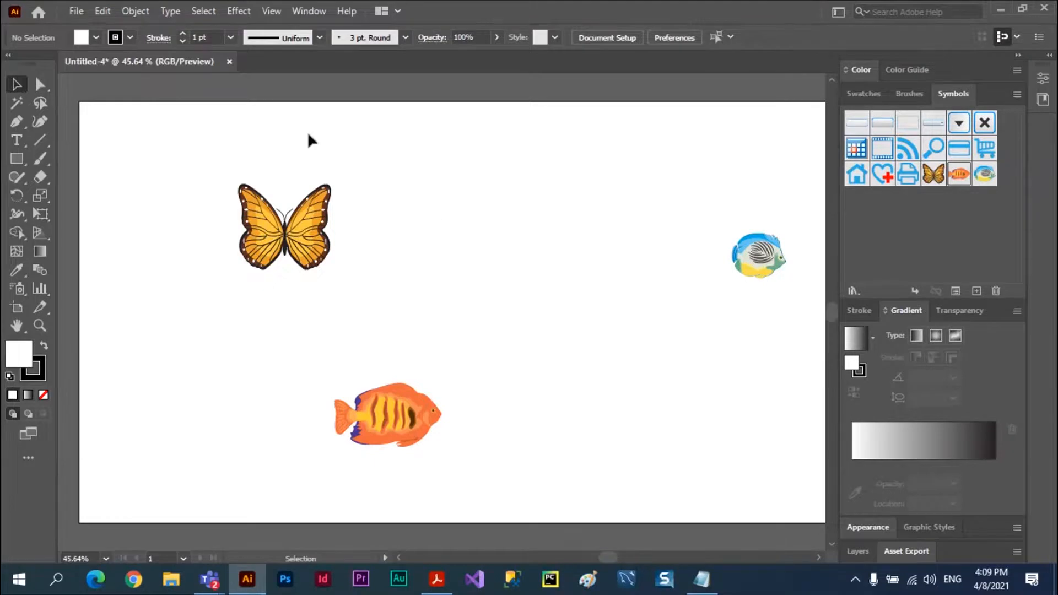
Step: Zoom in on the artwork in stages up to 150%
left_click(273, 12)
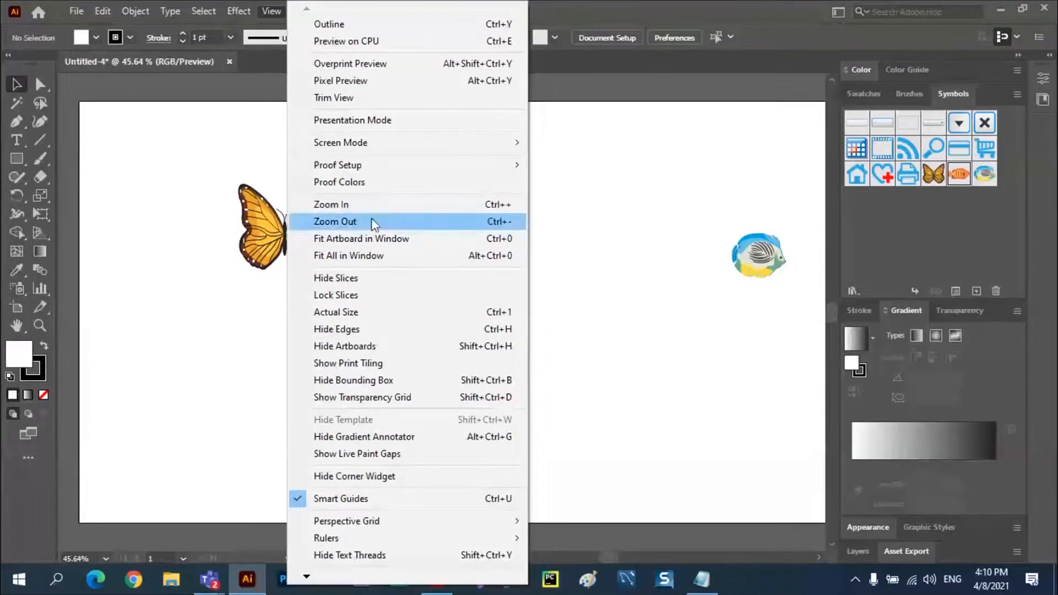
left_click(349, 210)
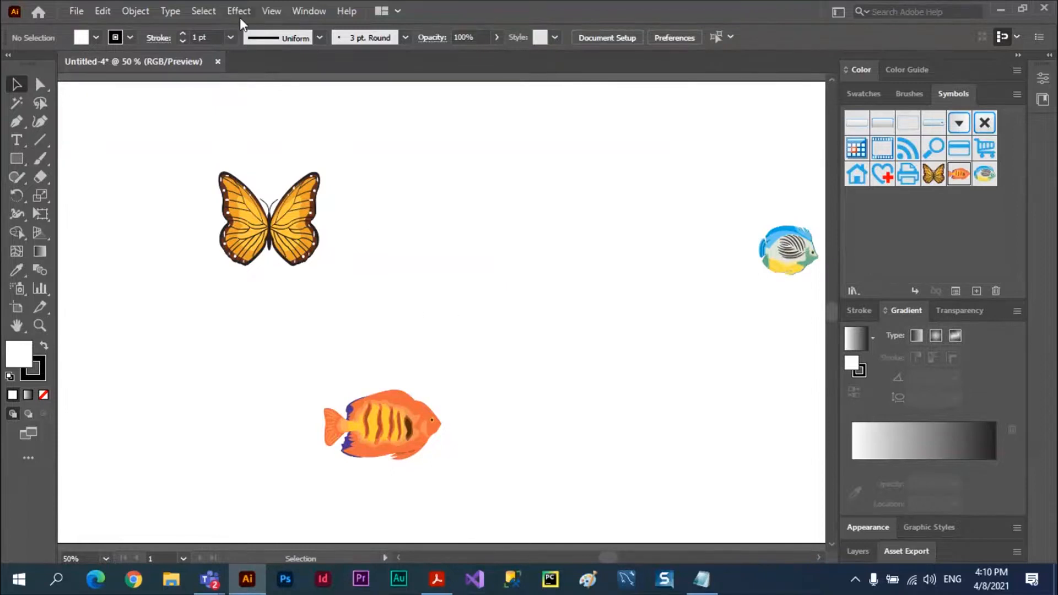
left_click(306, 14)
mouse_move(270, 13)
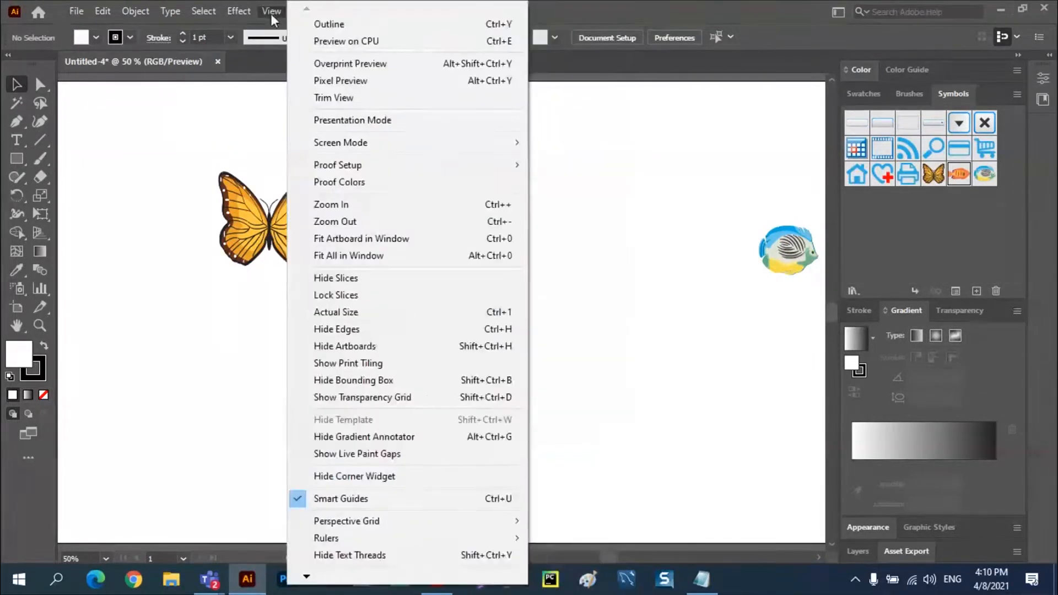
left_click(352, 206)
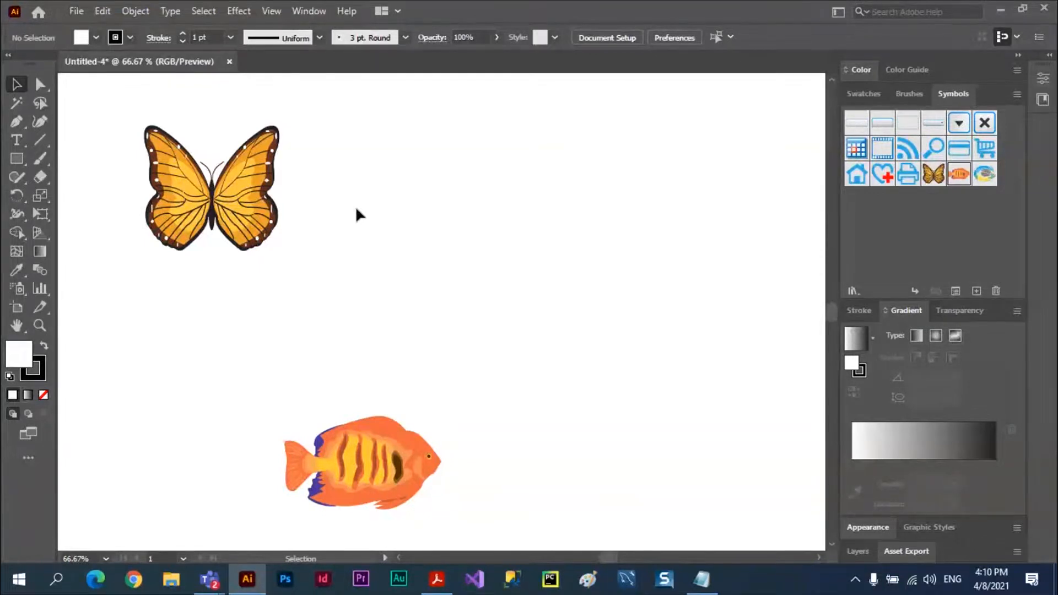
key("ctrl+equal")
key("ctrl+equal")
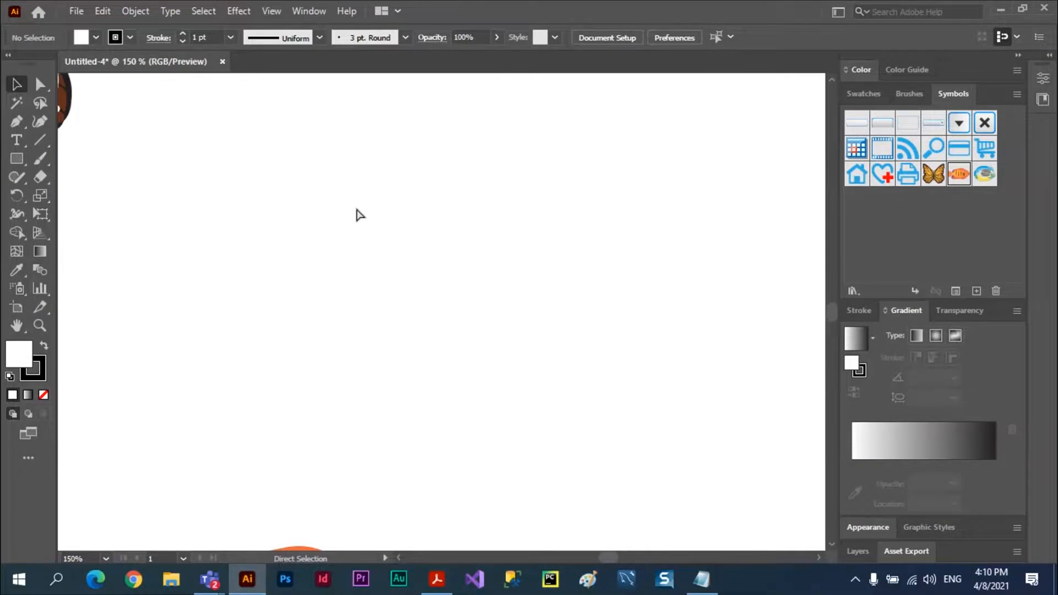
Step: Zoom out in stages to 3.13%, so the artboard and the surrounding canvas can be viewed
key("ctrl+minus")
key("ctrl+minus")
key("ctrl+minus")
key("ctrl+minus")
key("ctrl+minus")
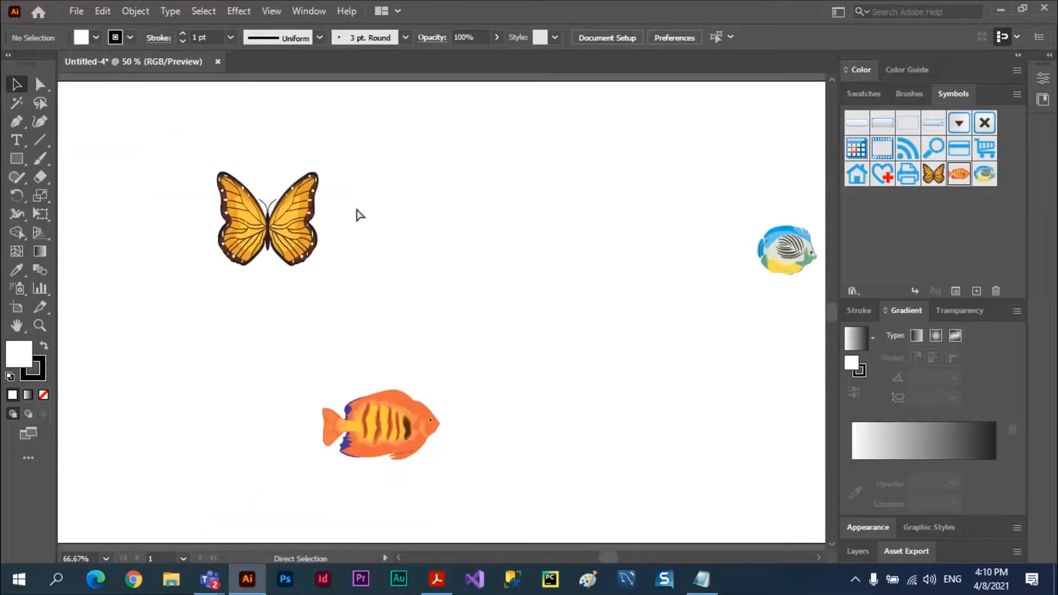
key("ctrl+minus")
key("ctrl+minus")
key("ctrl+minus")
key("ctrl+minus")
key("ctrl+minus")
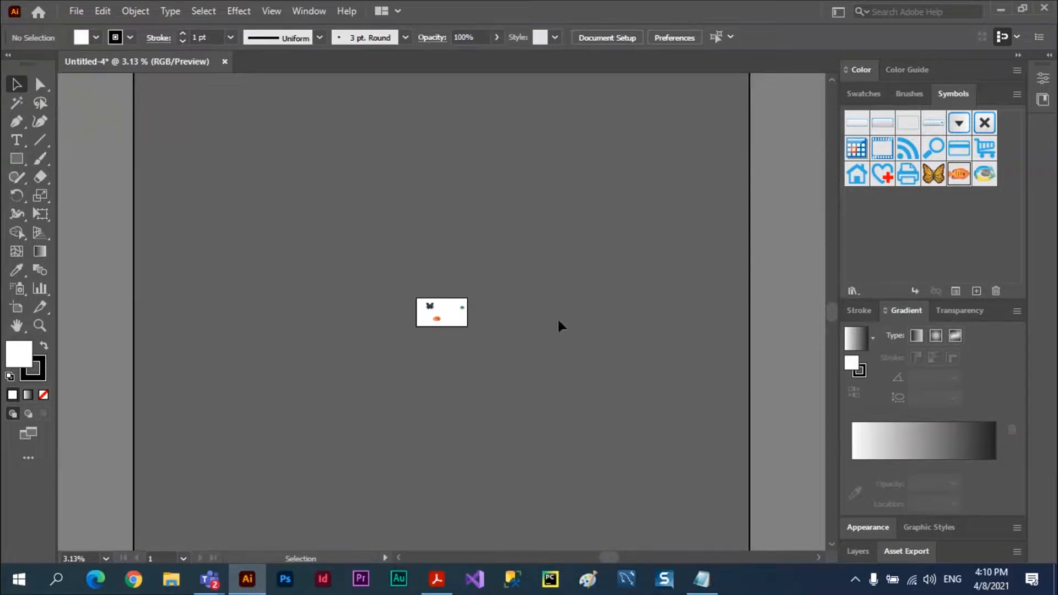
Step: Zoom back in on the artboard to 25%
key("a")
key("ctrl+equal")
key("ctrl+equal")
key("ctrl+equal")
key("ctrl+equal")
key("ctrl+equal")
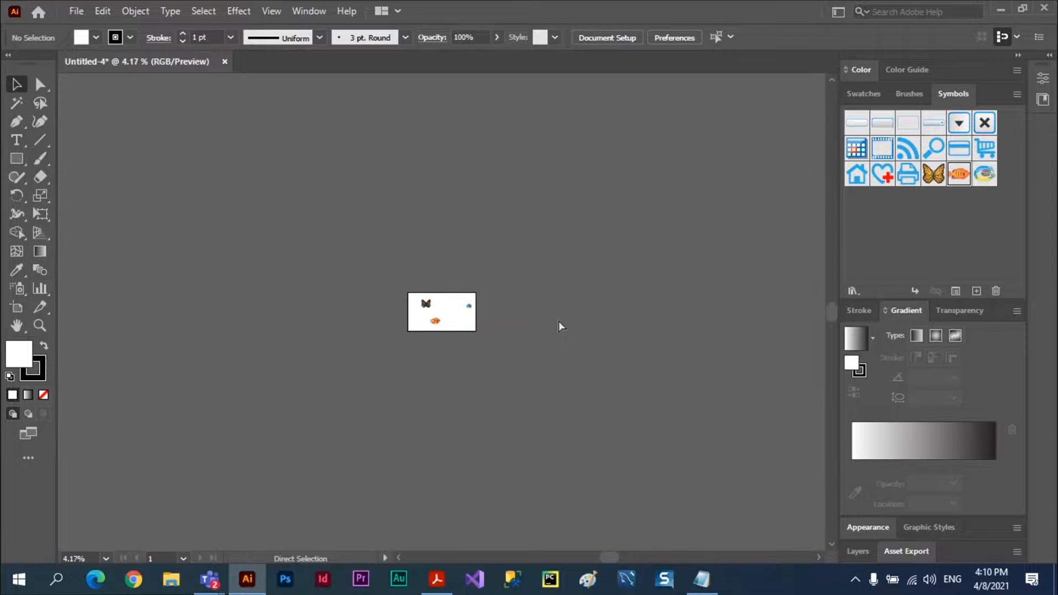
key("ctrl+equal")
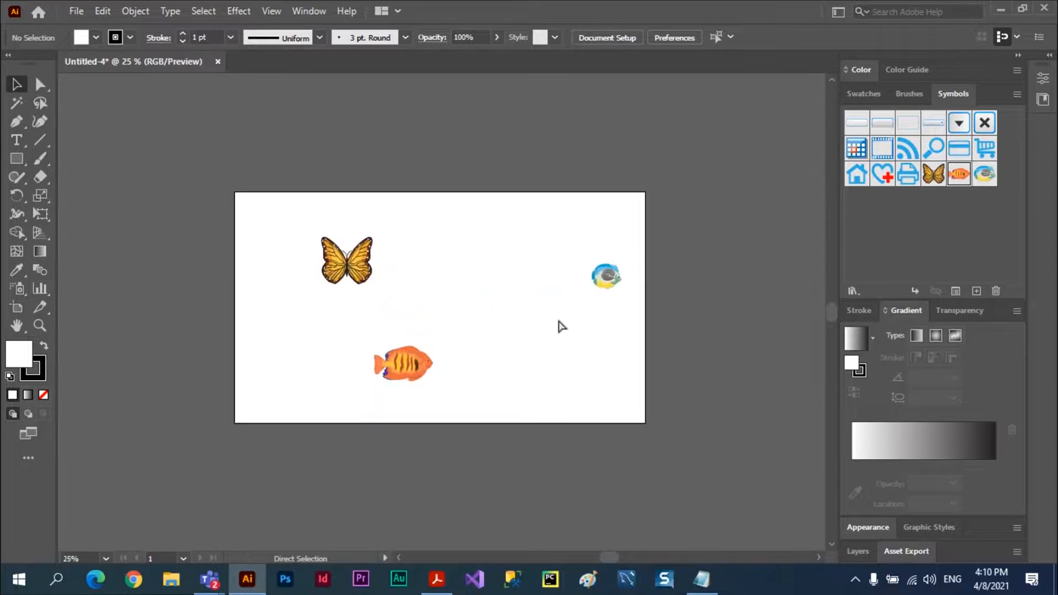
Step: Zoom out and back in to 25%, and fit the artboard in the window
key("ctrl+minus")
key("ctrl+minus")
key("ctrl+minus")
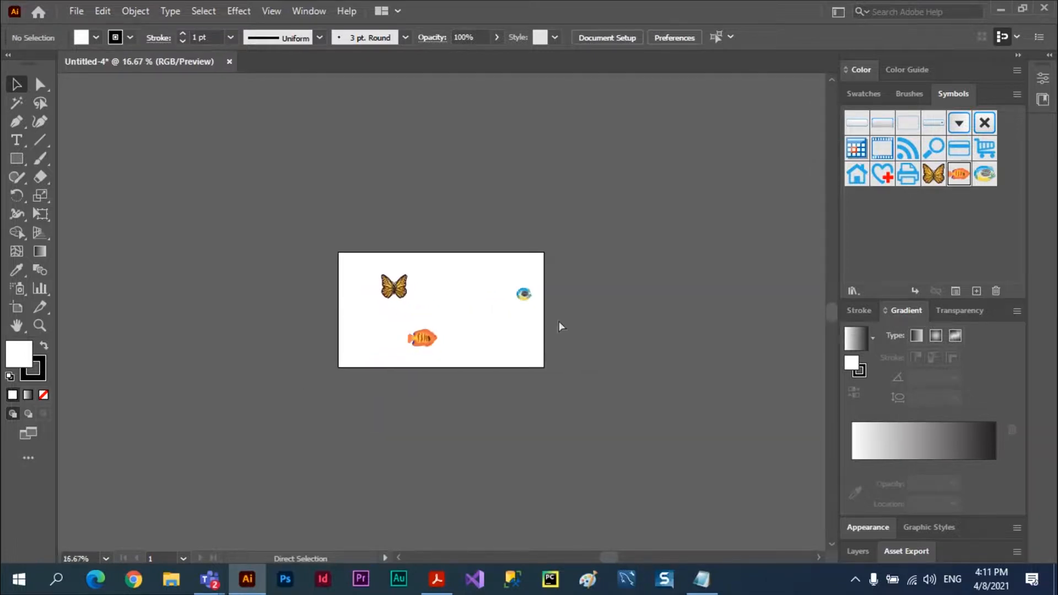
key("ctrl+equal")
key("ctrl+equal")
key("ctrl+equal")
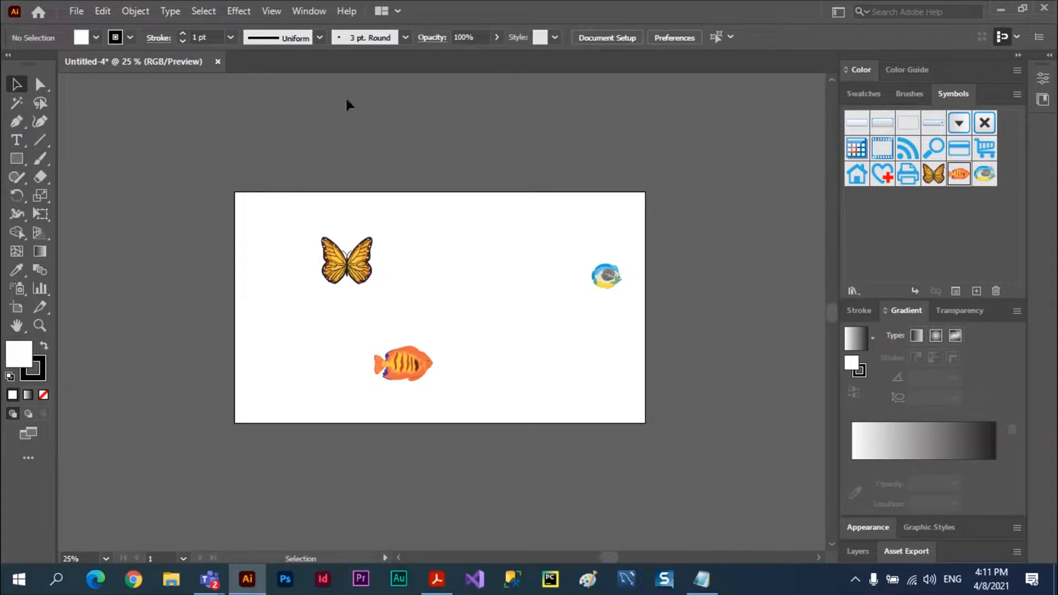
left_click(269, 15)
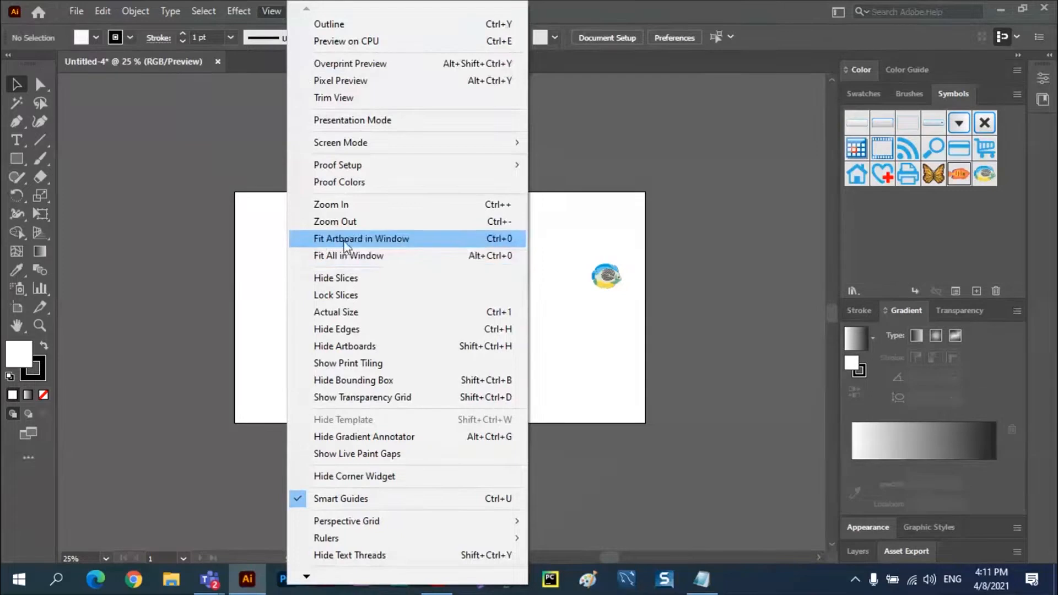
left_click(498, 244)
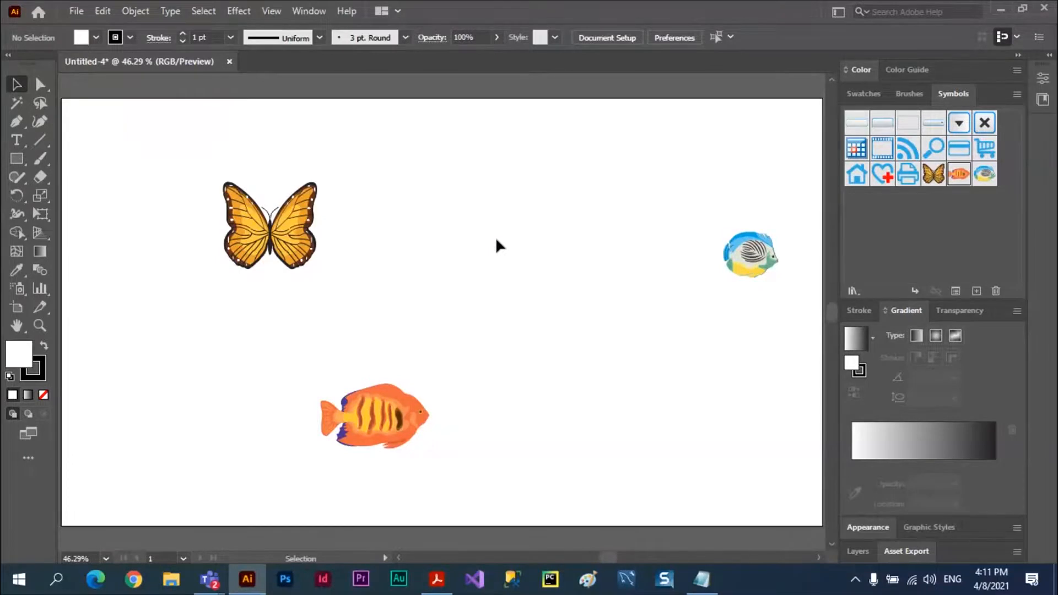
Step: Zoom out to 8.33% and fit the artboard in the window again
key("ctrl+minus")
key("ctrl+minus")
key("ctrl+minus")
key("ctrl+minus")
key("ctrl+minus")
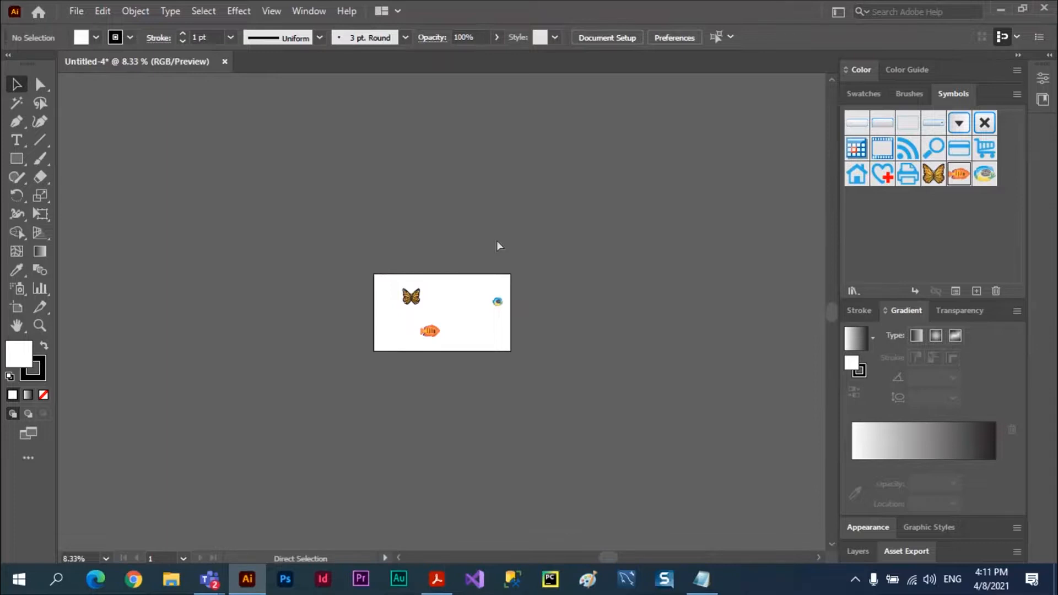
key("ctrl+0")
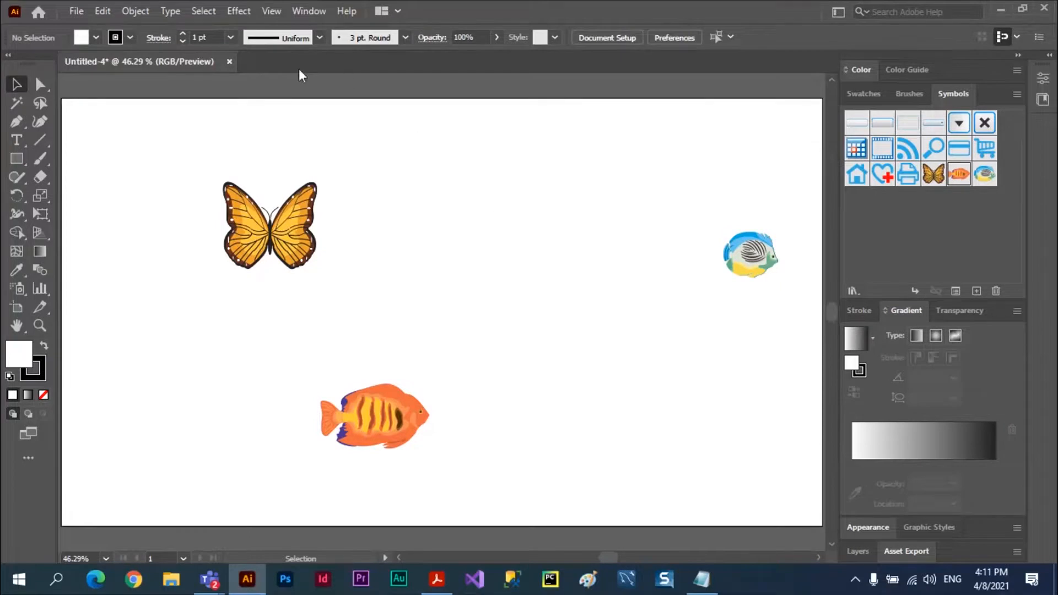
Step: Look over the view commands, and zoom in to 150% near the middle of the artboard with the Zoom tool
left_click(267, 11)
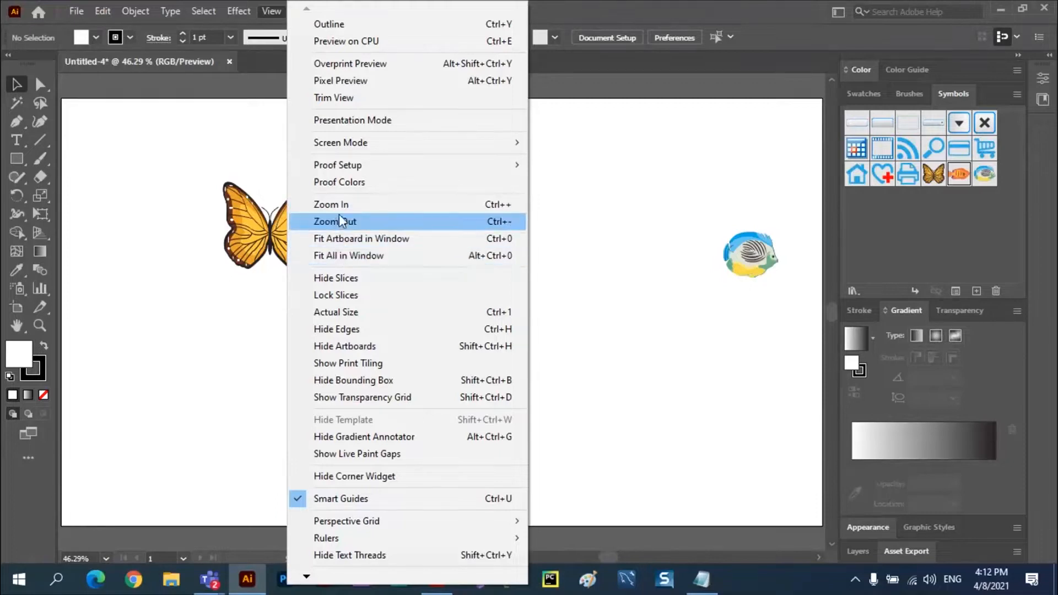
left_click(601, 100)
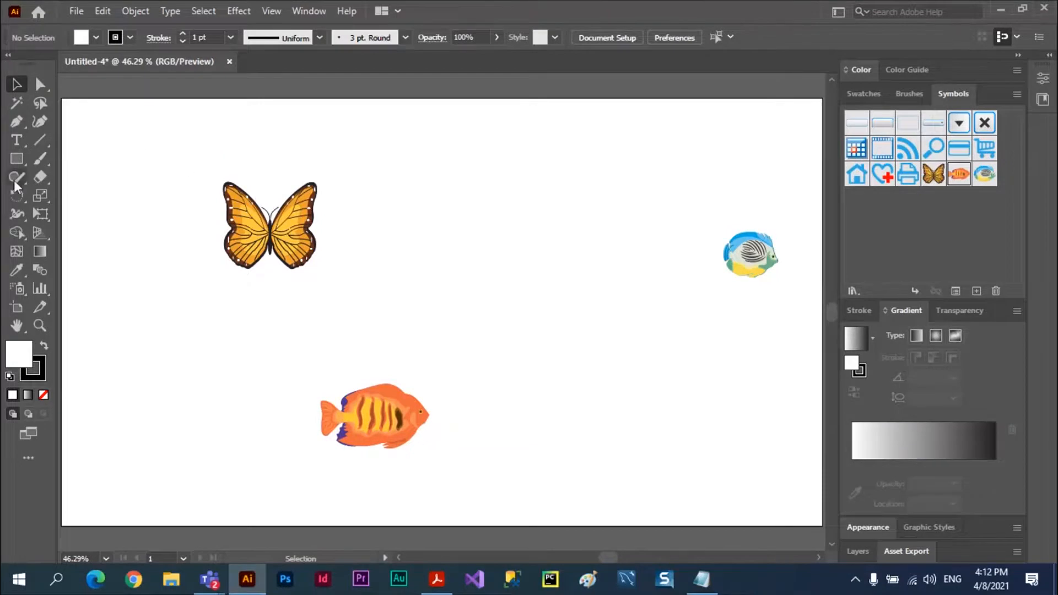
left_click(38, 326)
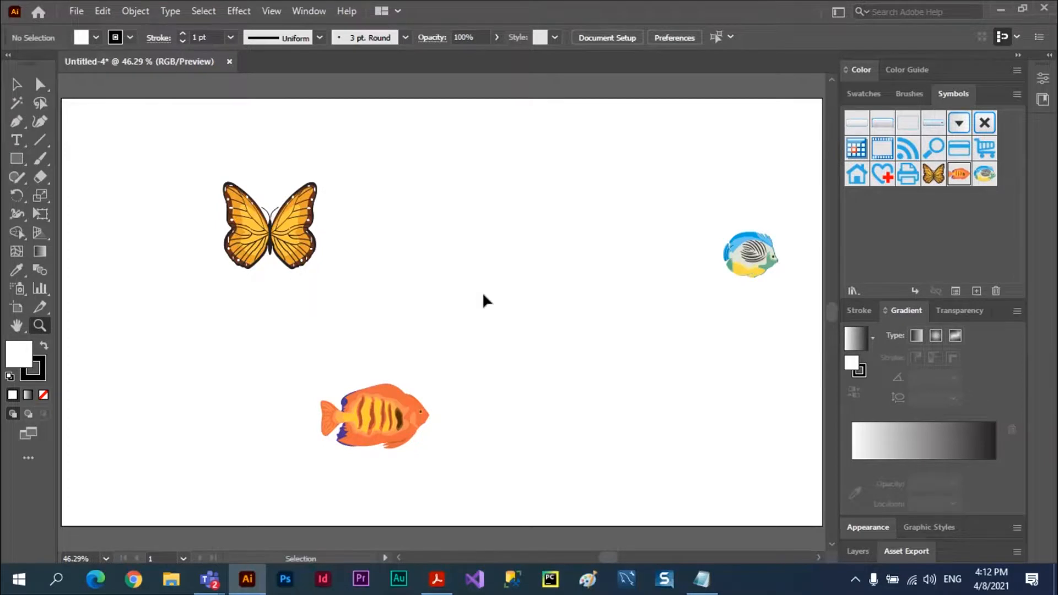
left_click(483, 295)
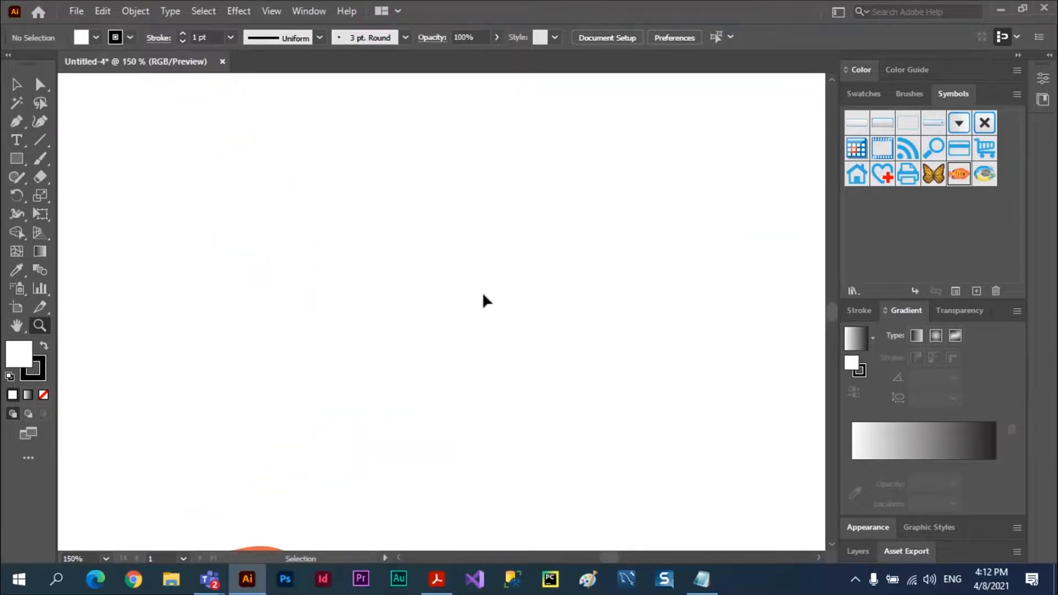
Step: Zoom out to 66.67%, in to 100%, and back out to 33.33% so the whole artboard can be viewed
key("ctrl+minus")
key("ctrl+minus")
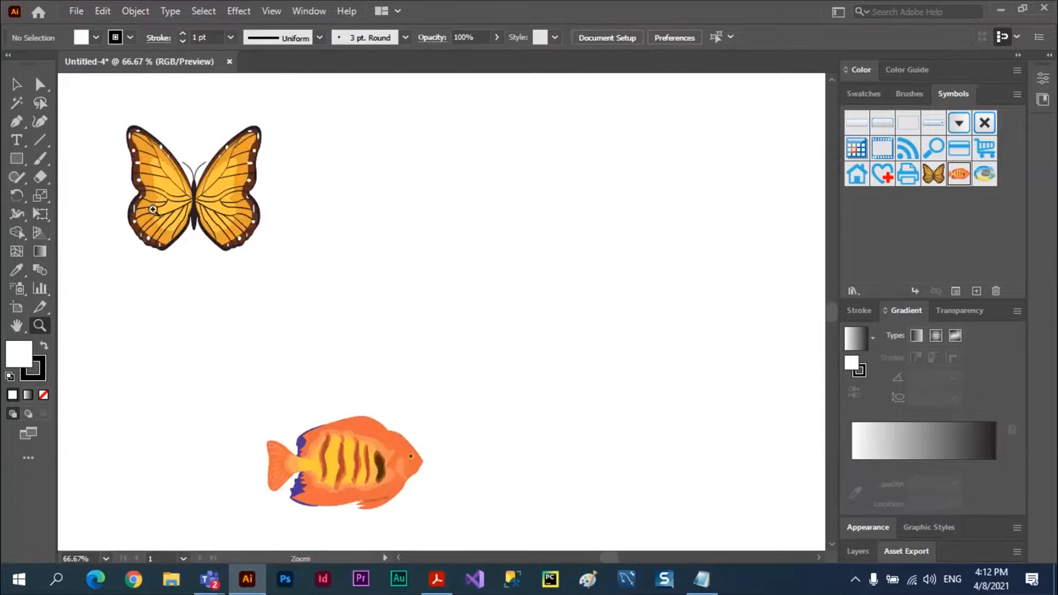
key("ctrl+plus")
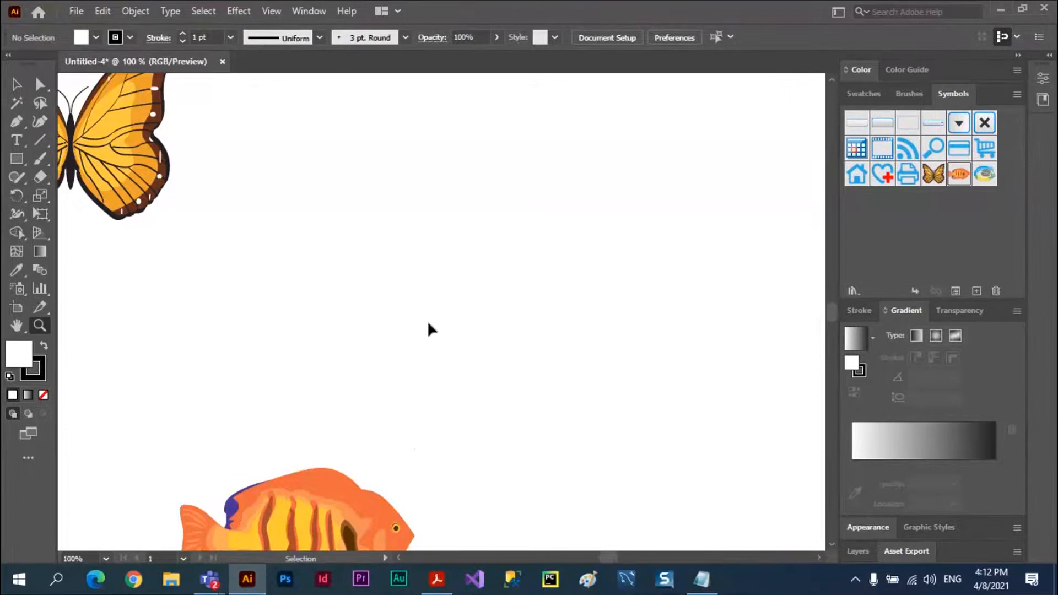
key("ctrl+minus")
key("ctrl+minus")
key("ctrl+minus")
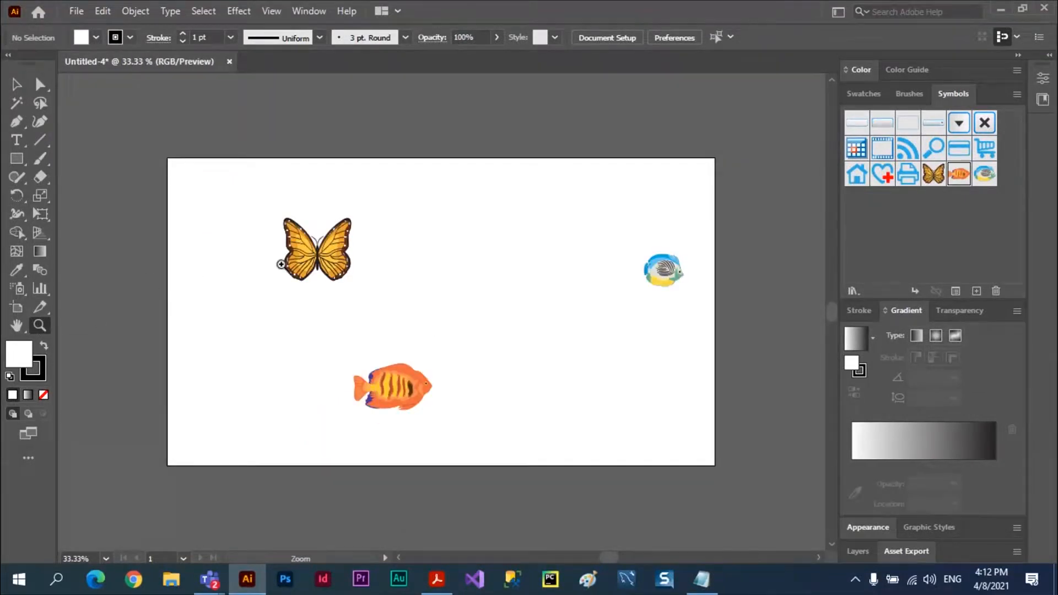
Step: Zoom in on the butterfly to 66.67% and on the orange fish's stripes to 800% with the Zoom tool
left_click(319, 252)
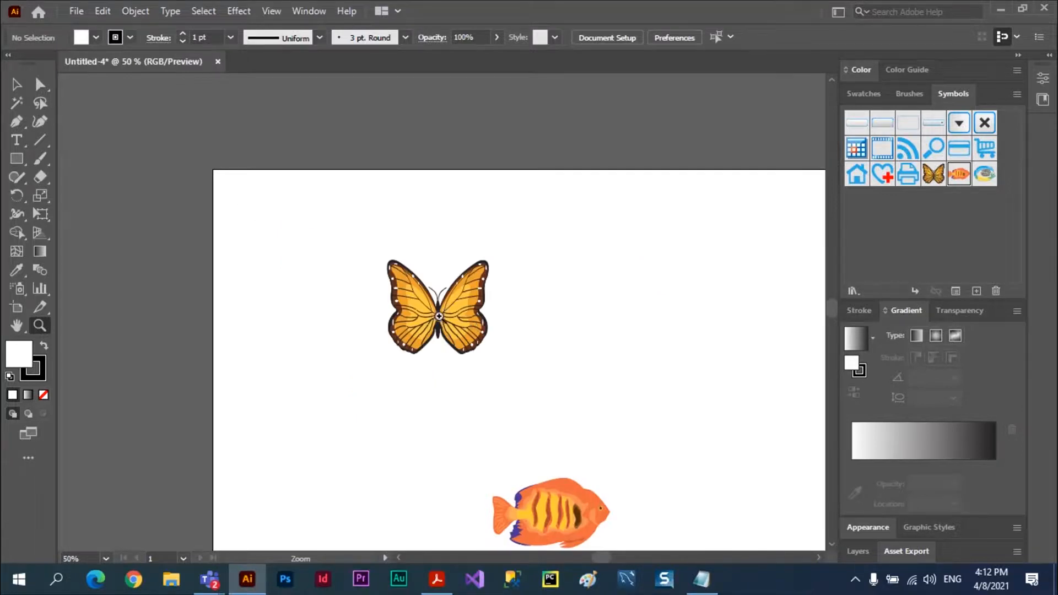
left_click(435, 321)
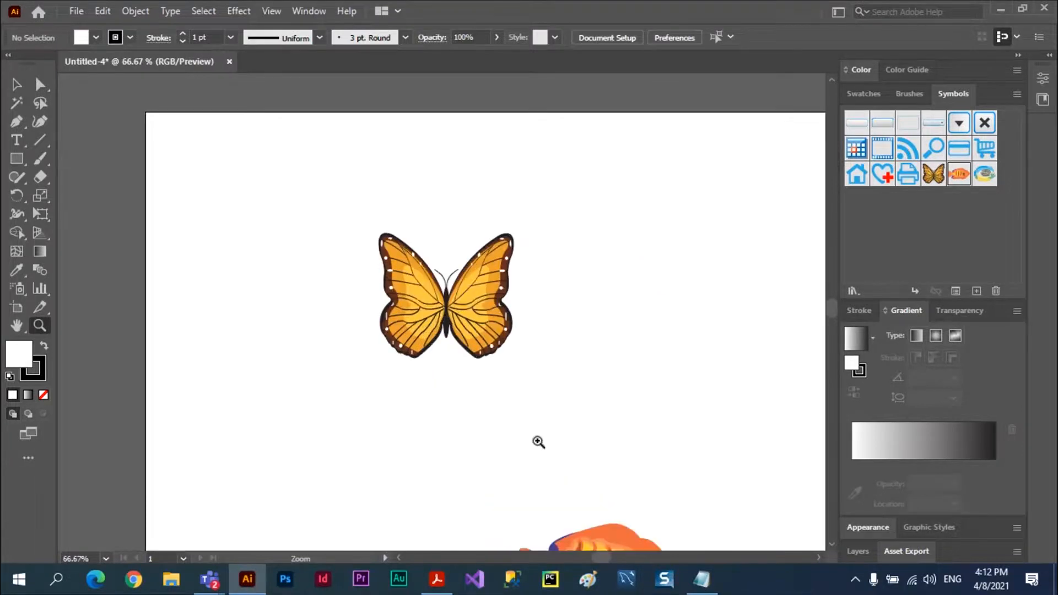
left_click(607, 538)
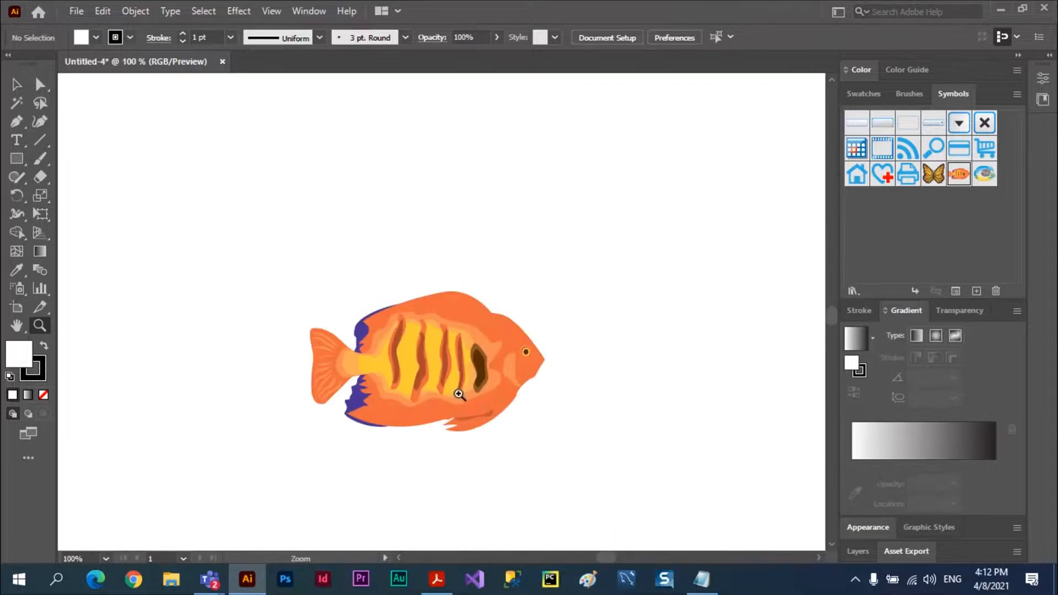
left_click(445, 369)
left_click(425, 323)
left_click(433, 305)
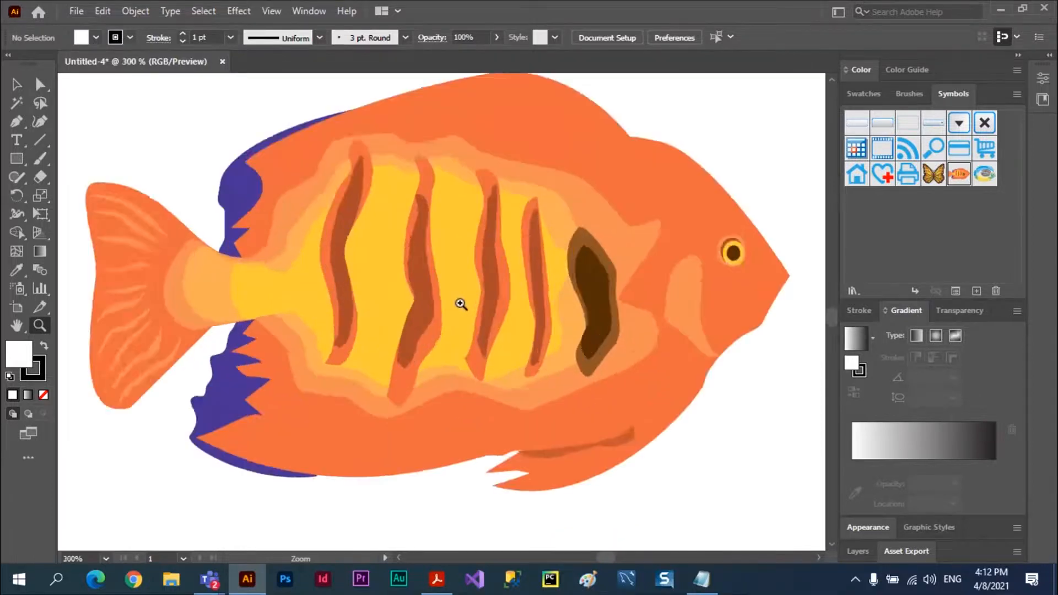
left_click(460, 305)
left_click(456, 303)
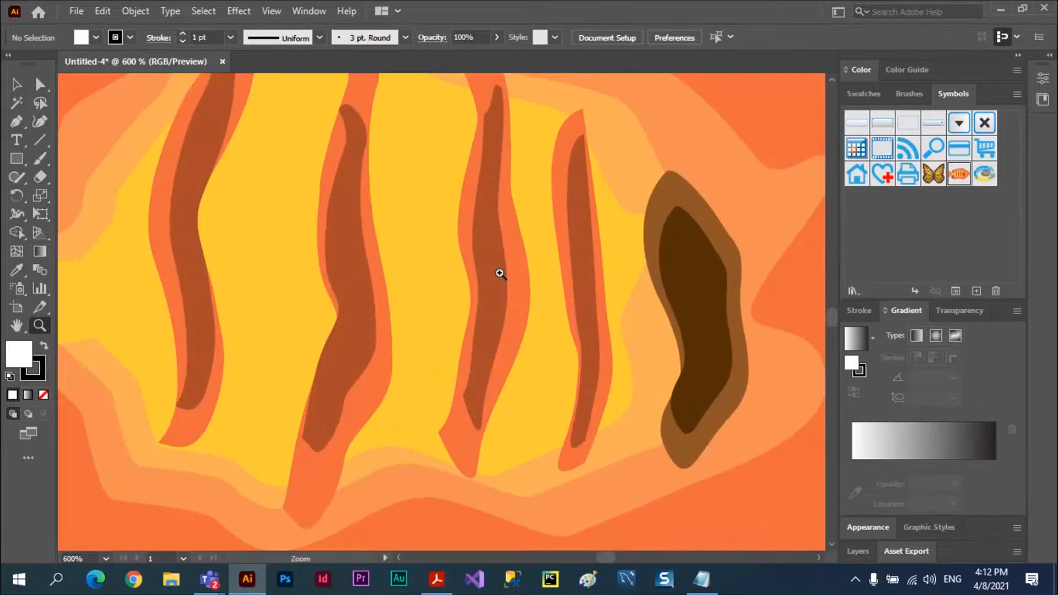
left_click(496, 283)
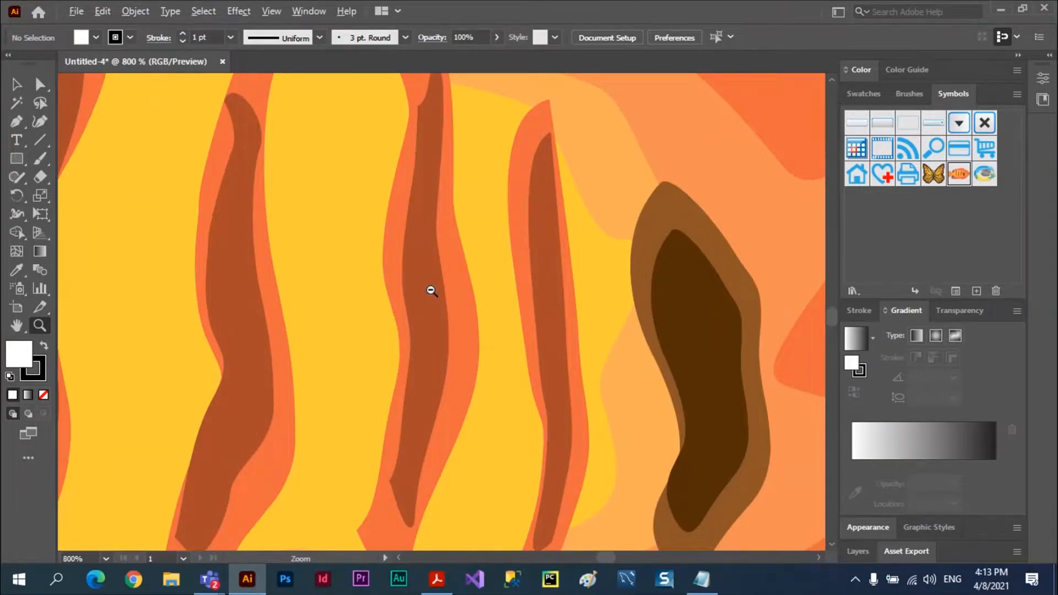
Step: Zoom out from the orange fish in stages to 25% with the Zoom tool
left_click(430, 290, "alt")
left_click(435, 310, "alt")
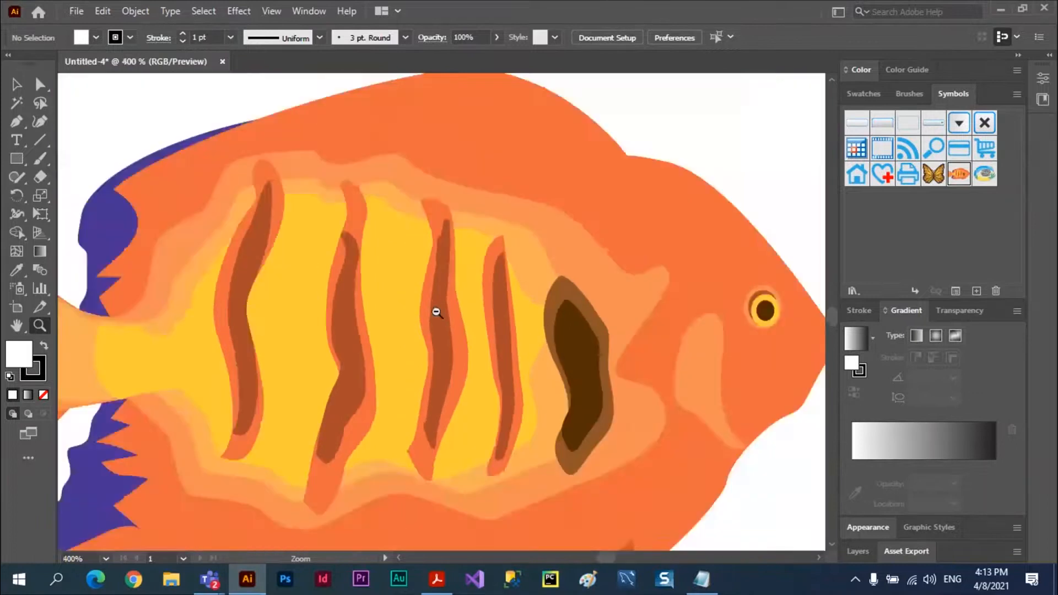
left_click(444, 324, "alt")
left_click(445, 343, "alt")
left_click(445, 344, "alt")
left_click(430, 343, "alt")
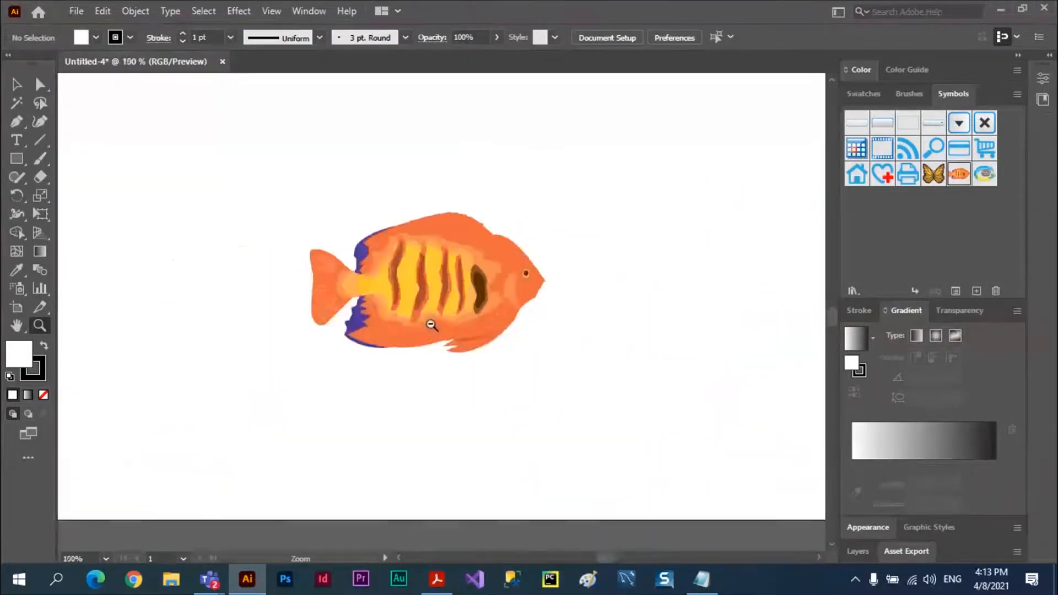
left_click(431, 325, "alt")
left_click(439, 301, "alt")
left_click(445, 285, "alt")
left_click(446, 262, "alt")
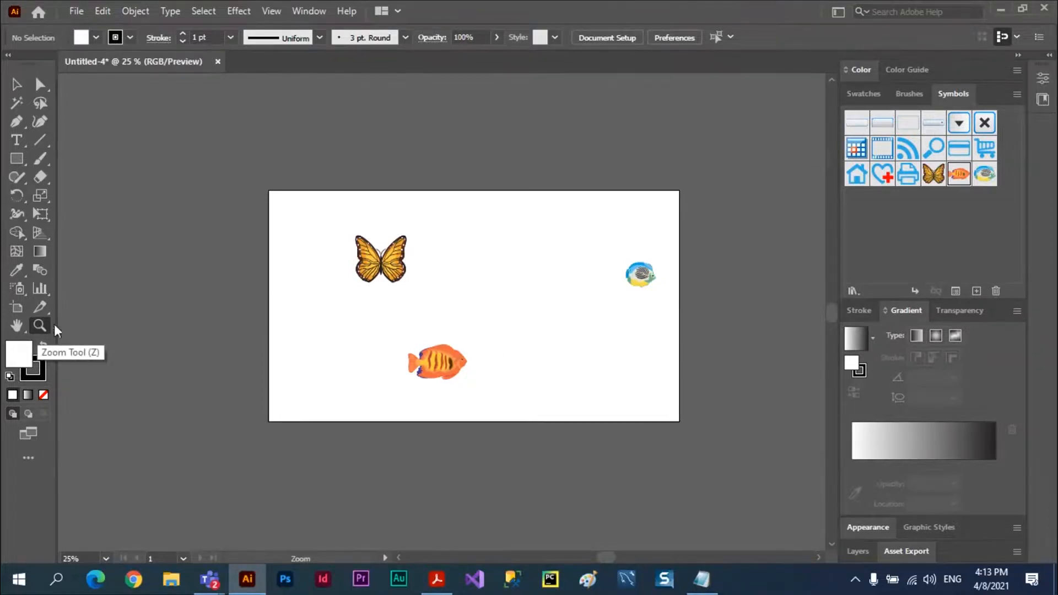
Step: Zoom in on the orange fish to 66.67% and back out to 25% with the Zoom tool
left_click(438, 368)
left_click(452, 329)
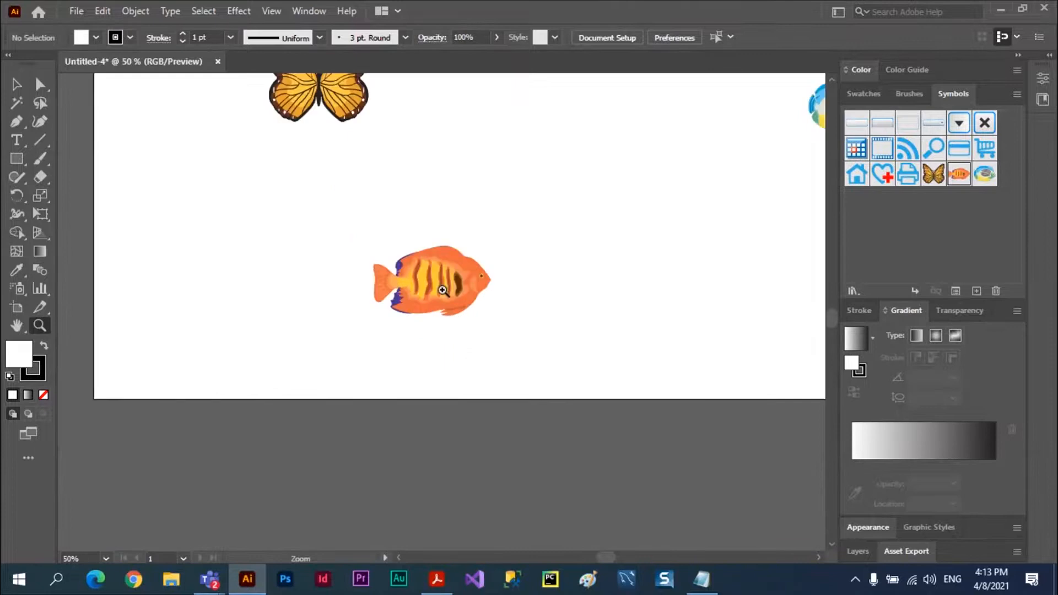
left_click(442, 282)
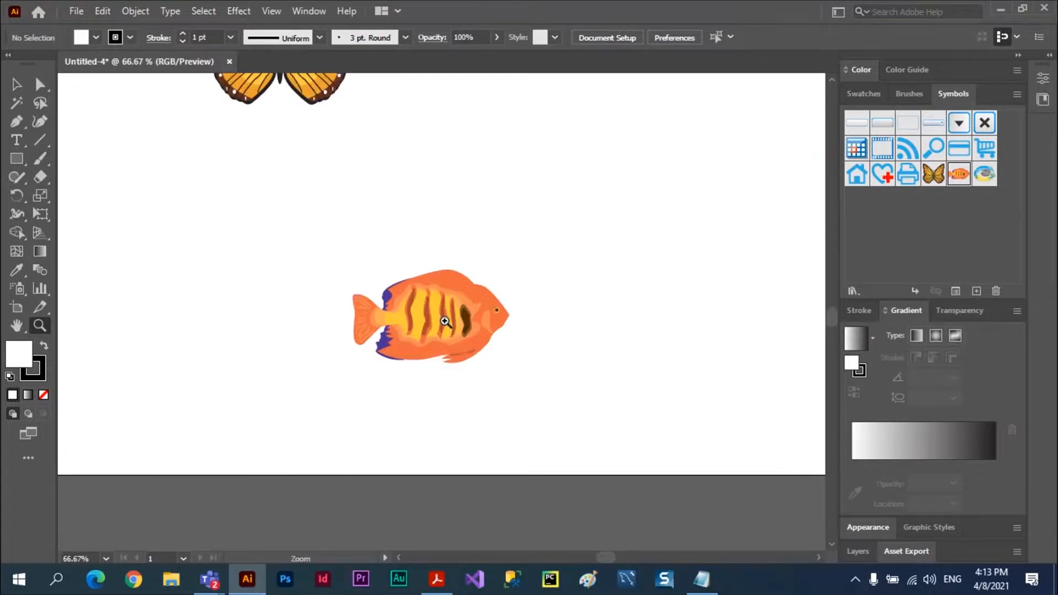
left_click(446, 322, "alt")
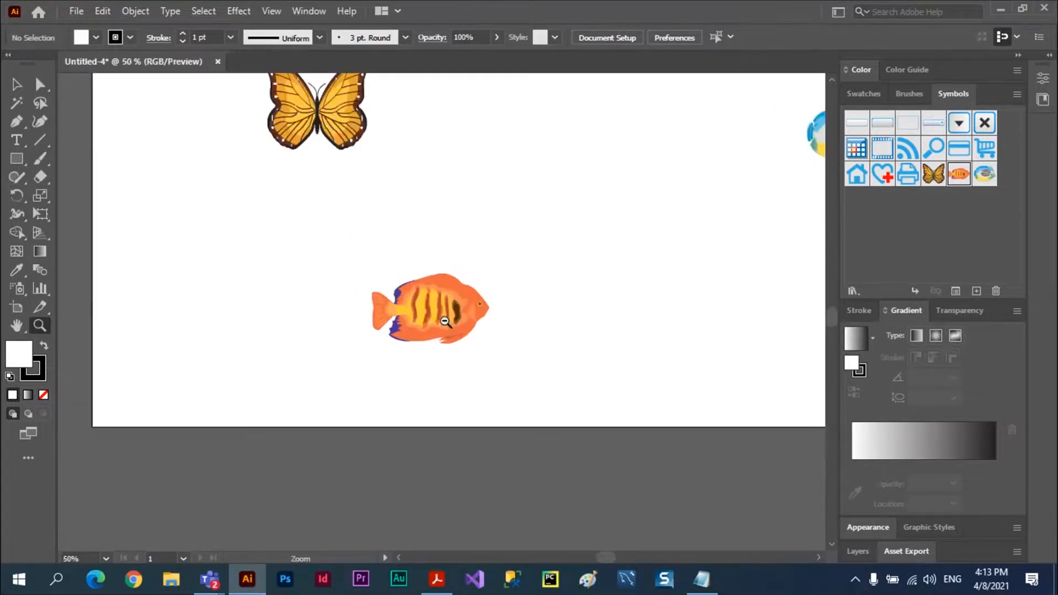
left_click(441, 315, "alt")
left_click(438, 309, "alt")
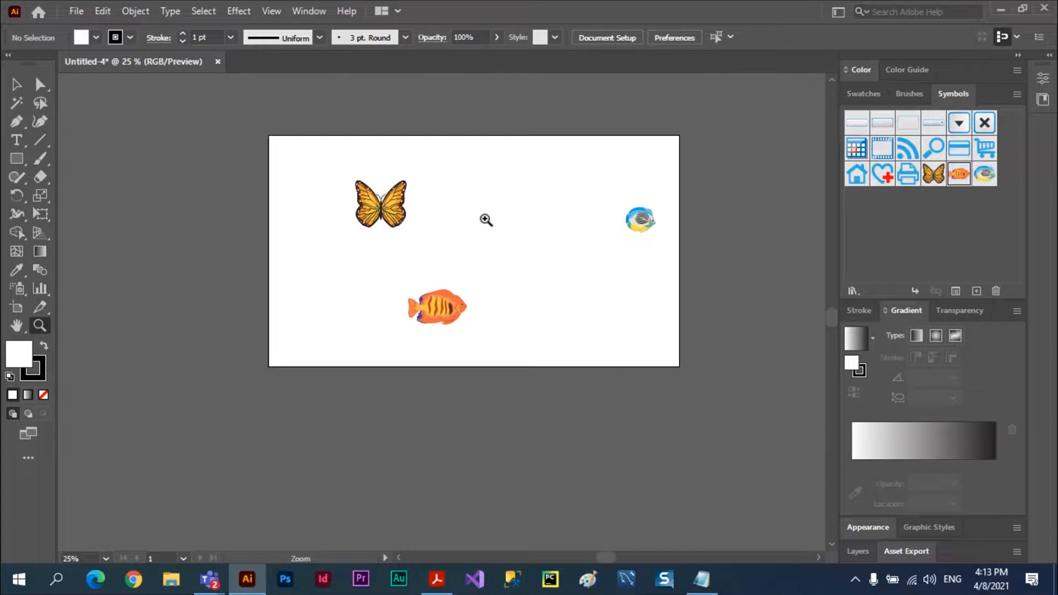
Step: Apply the Fit On Screen zoom preset, followed by the 3.13% preset
left_click(105, 558)
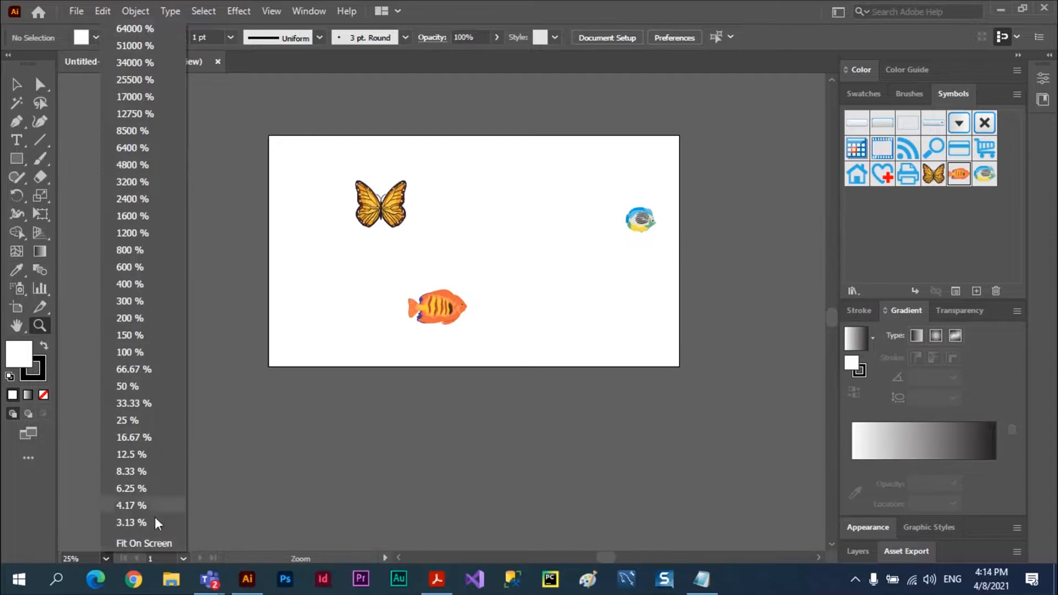
left_click(146, 543)
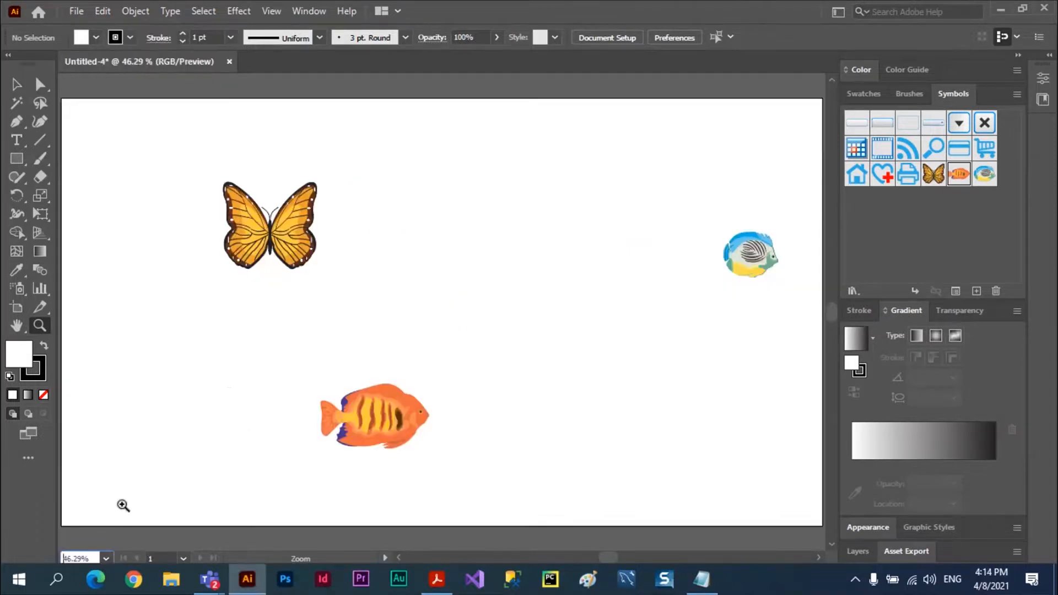
left_click(104, 558)
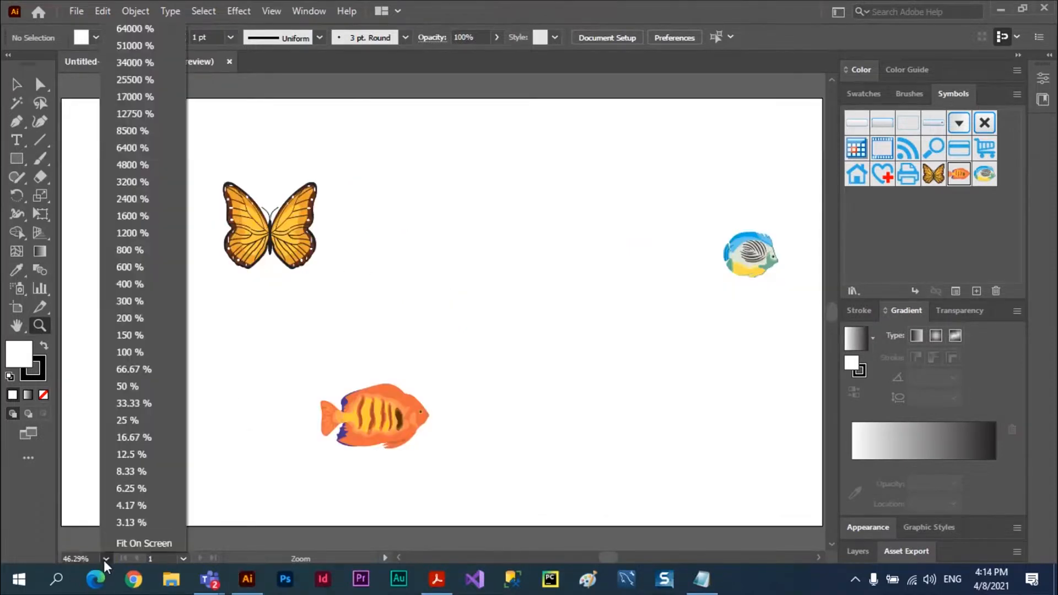
left_click(127, 522)
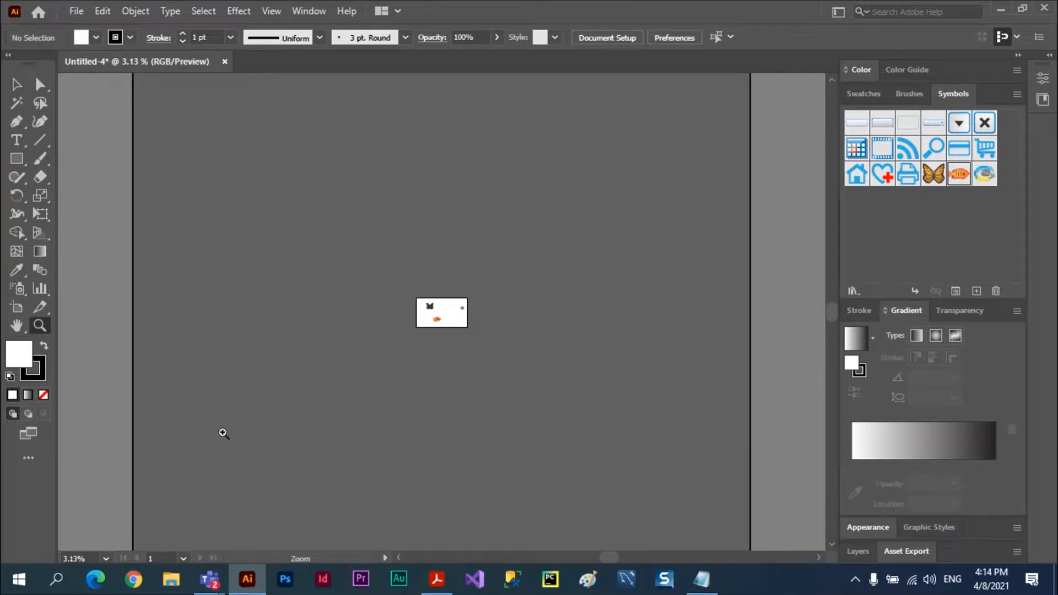
Step: Zoom in on the butterfly in stages from the smallest view to 66.67% with the Zoom tool
left_click(106, 559)
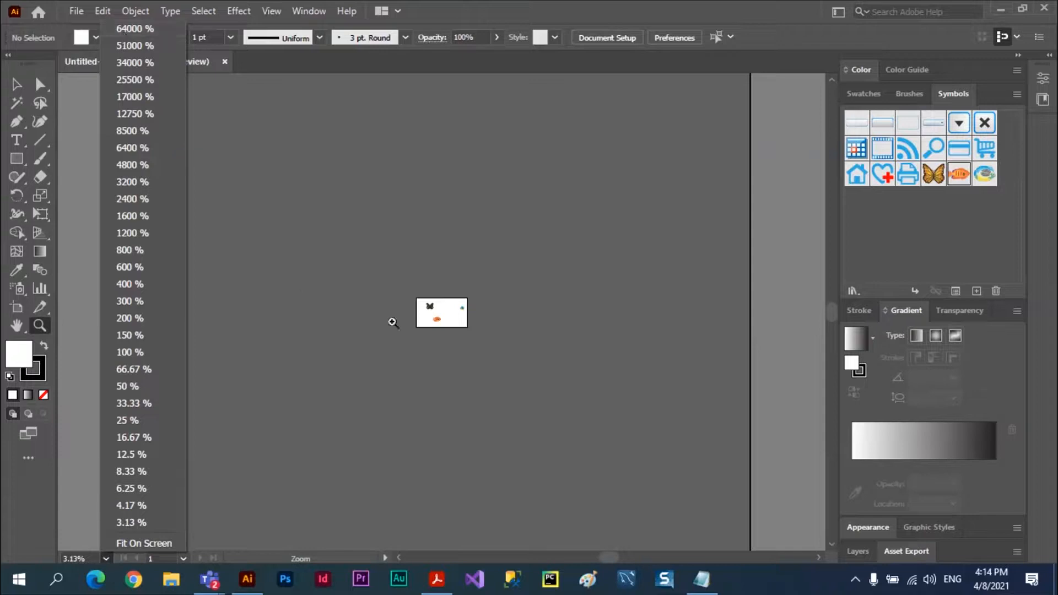
left_click(431, 309)
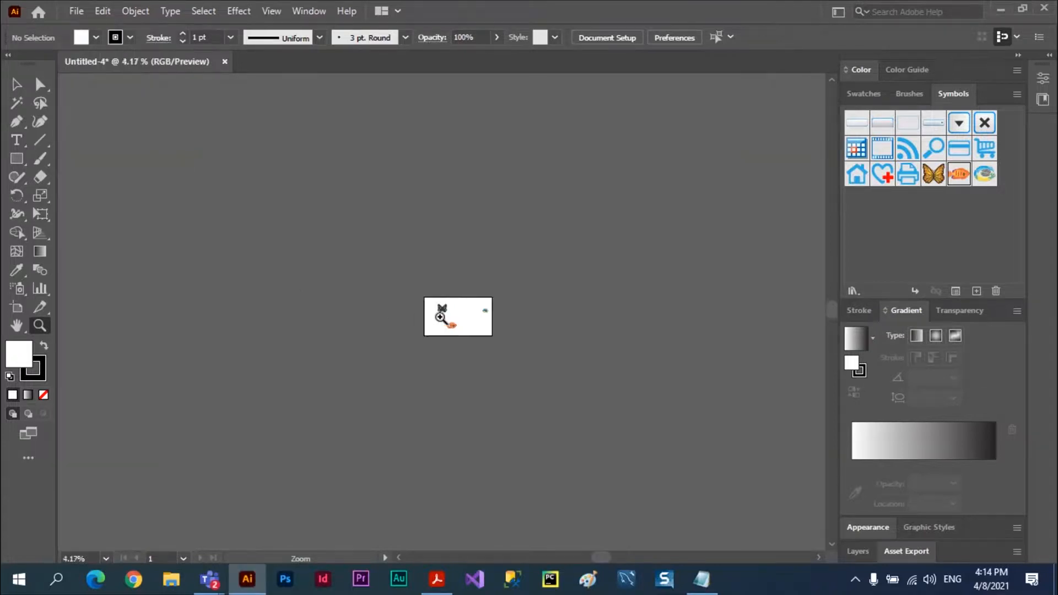
left_click(430, 309)
left_click(436, 317)
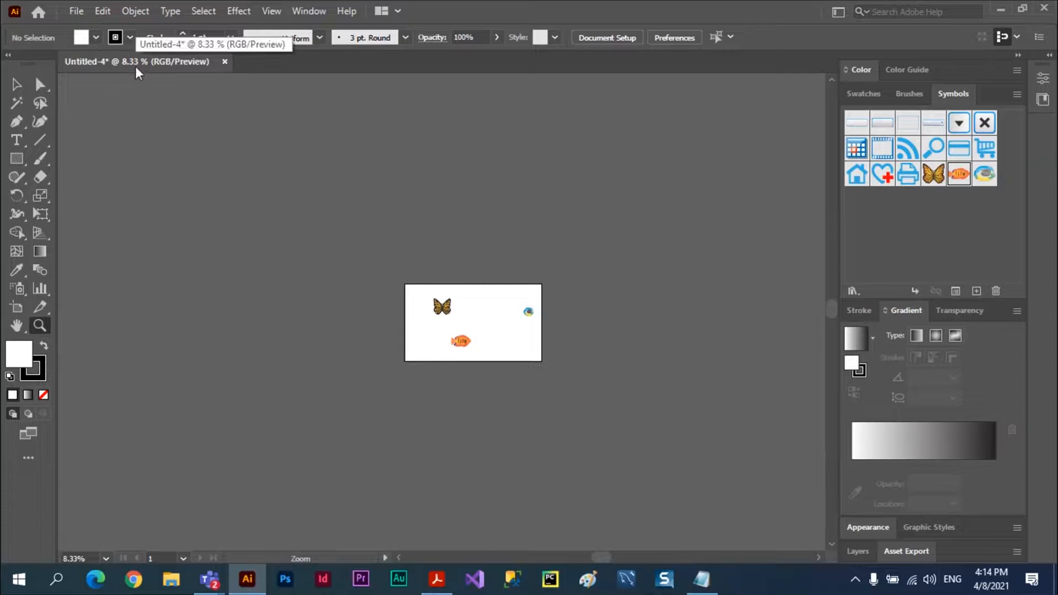
left_click(437, 303)
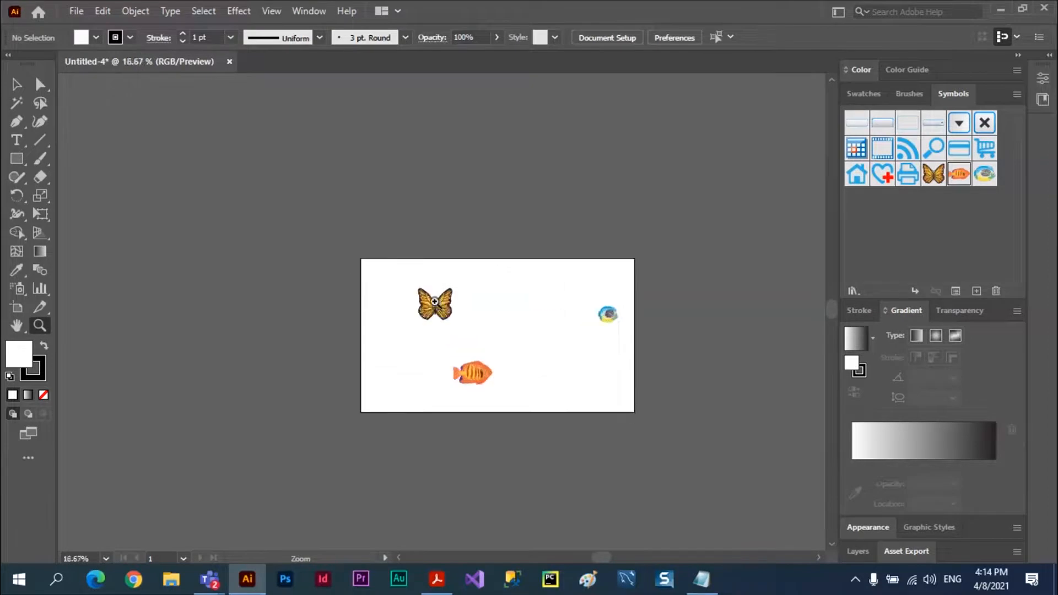
left_click(435, 302)
left_click(438, 306)
left_click(448, 331)
left_click(442, 312)
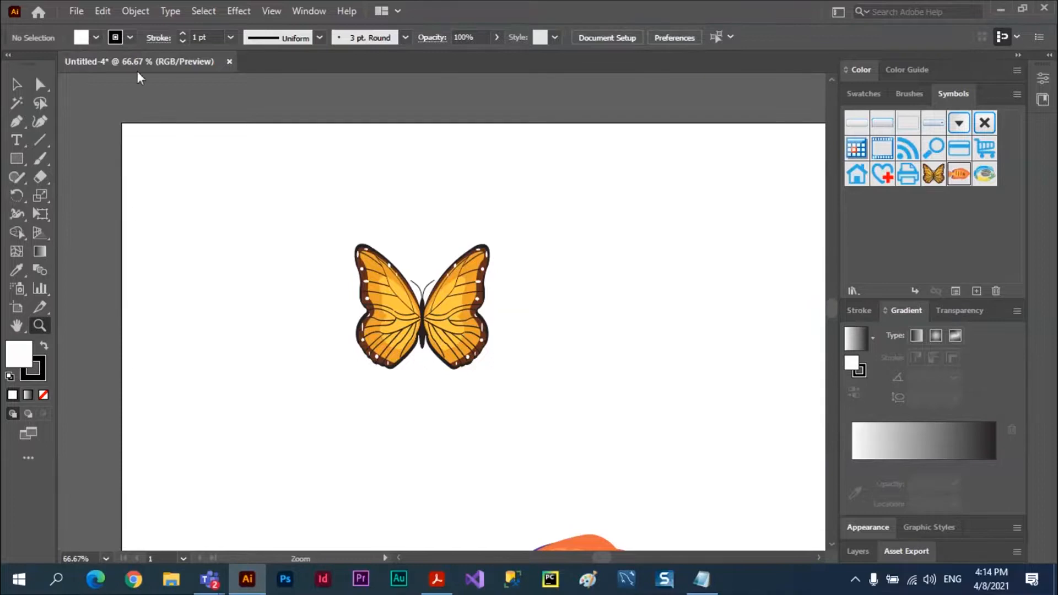
Step: Zoom in further on the butterfly's body and antennae to 600%
left_click(422, 323)
left_click(454, 314)
left_click(461, 294)
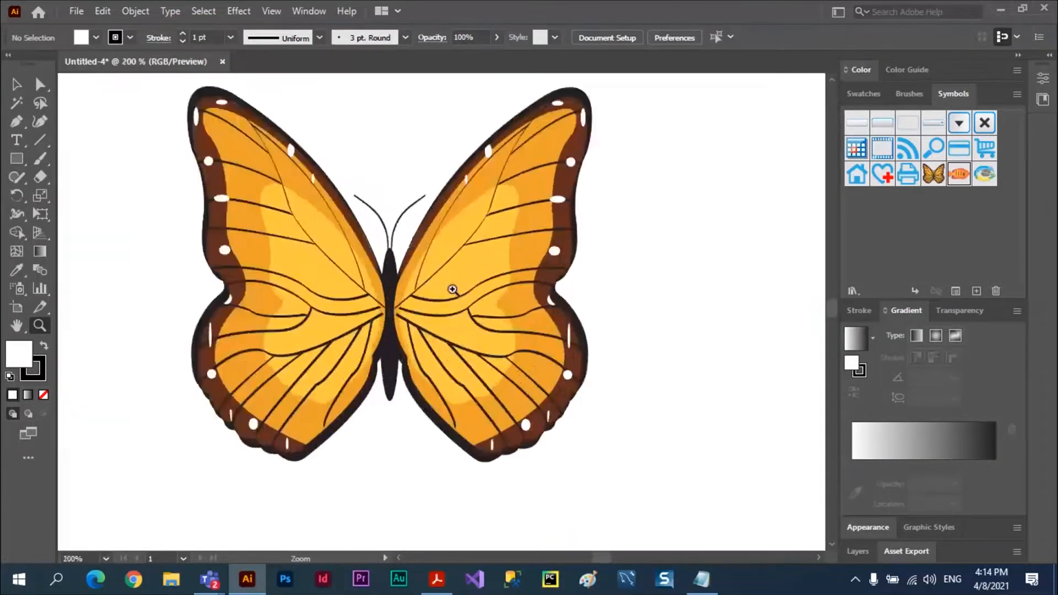
left_click(434, 283)
left_click(362, 337)
left_click(456, 243)
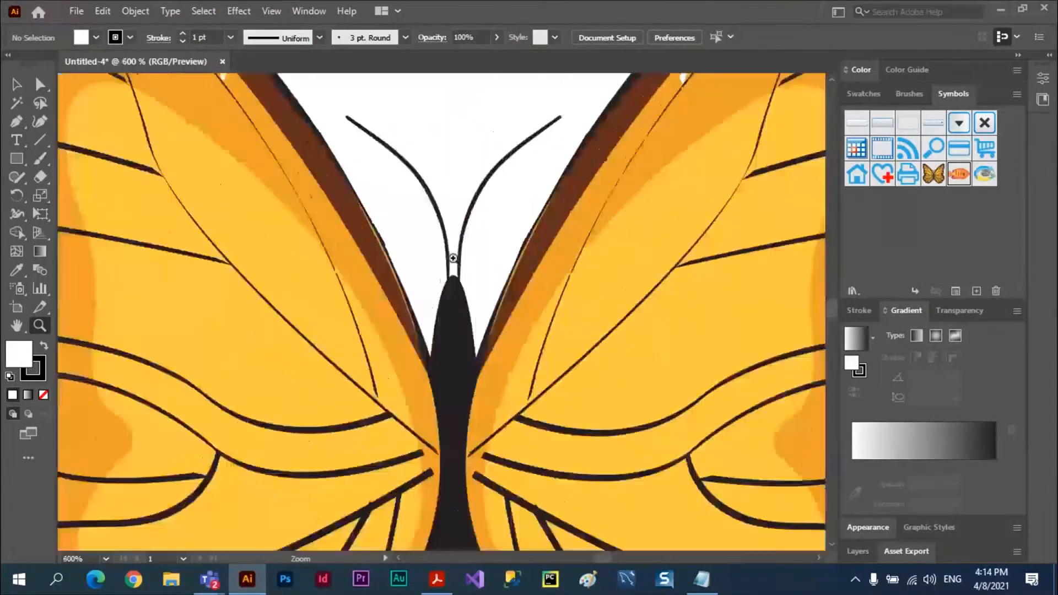
Step: Zoom in on the butterfly's head in stages to 6400%, to examine the base of the antennae
left_click(449, 260)
left_click(451, 339)
left_click(429, 303)
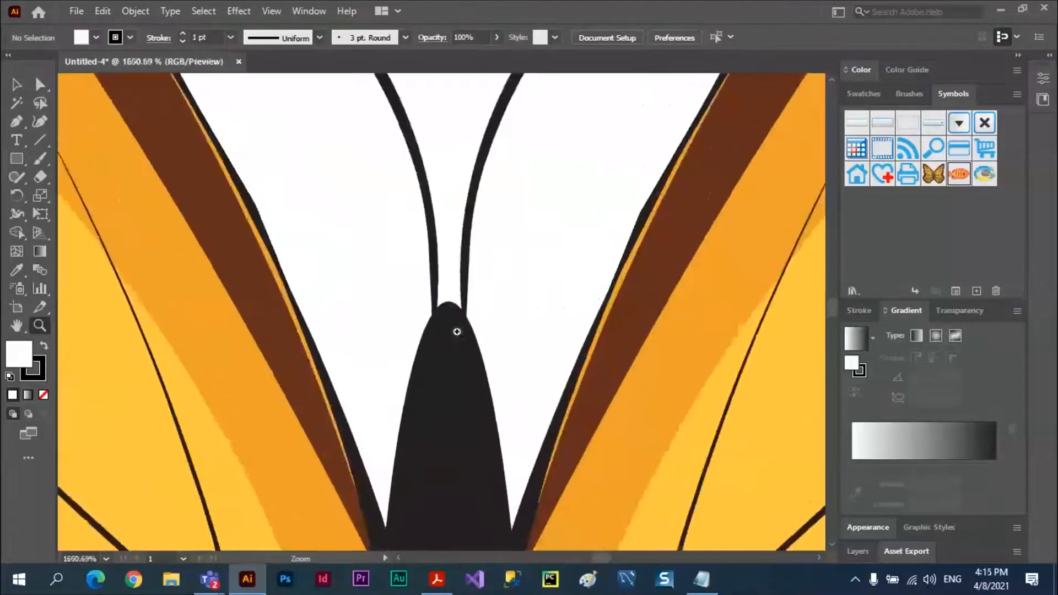
left_click(453, 330)
left_click(425, 306)
left_click(416, 299)
left_click(397, 284)
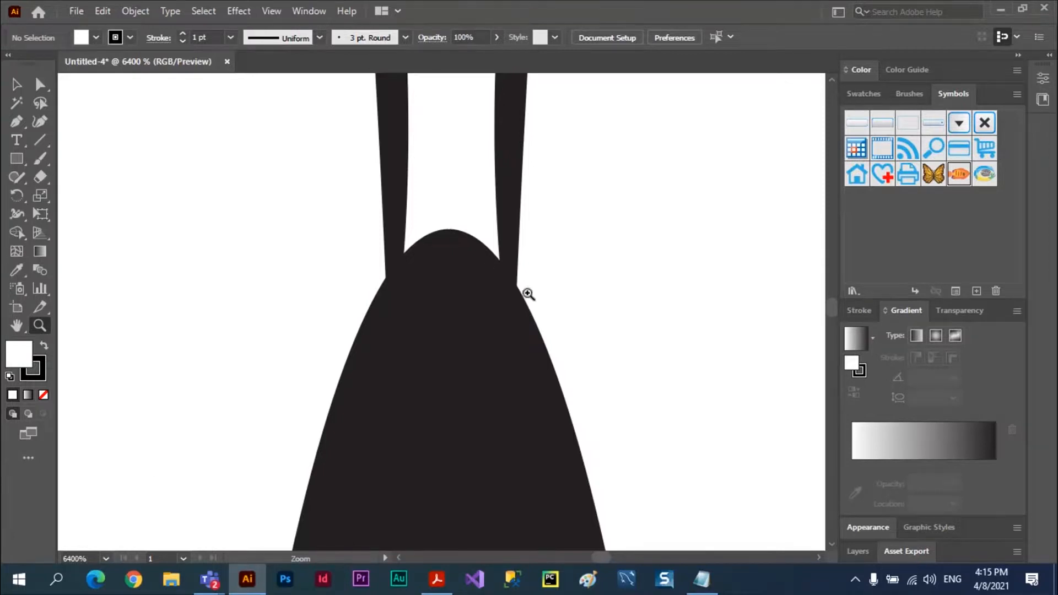
Step: Zoom in on the top of the butterfly's head between the antennae to 34000%
left_click(448, 251)
left_click(518, 314)
left_click(546, 334)
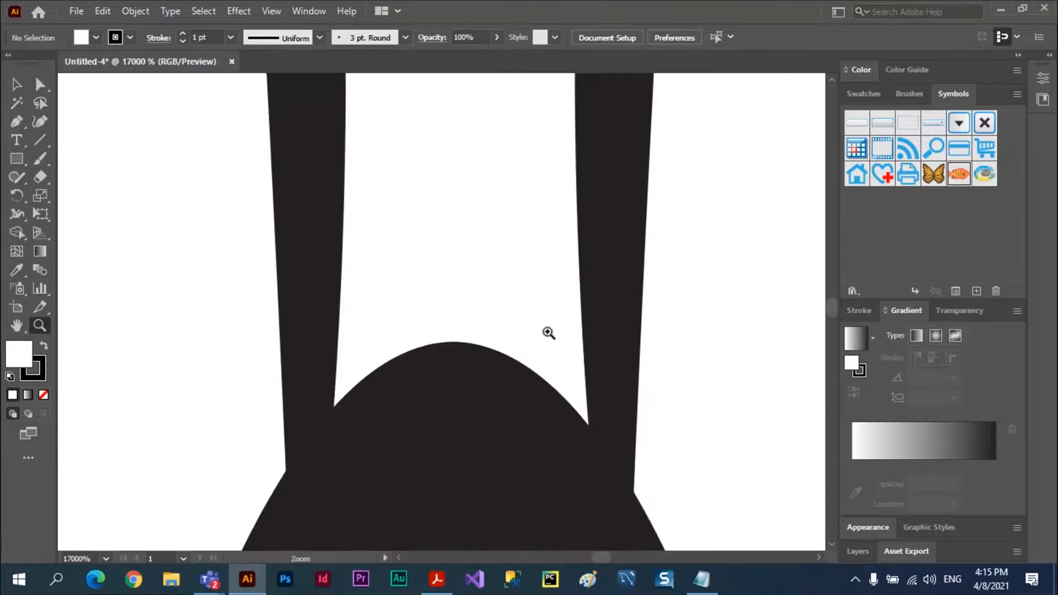
left_click(462, 391)
left_click(261, 539)
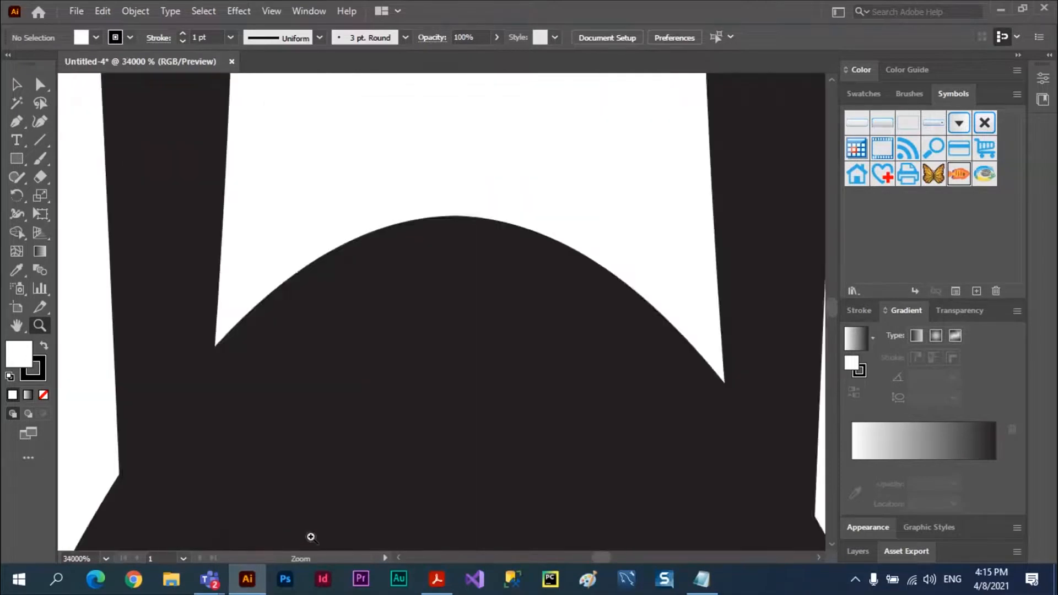
Step: Zoom in to 64000% at the base of the butterfly's left antenna, and fit the whole artboard back in the window
left_click(454, 288)
left_click(540, 263)
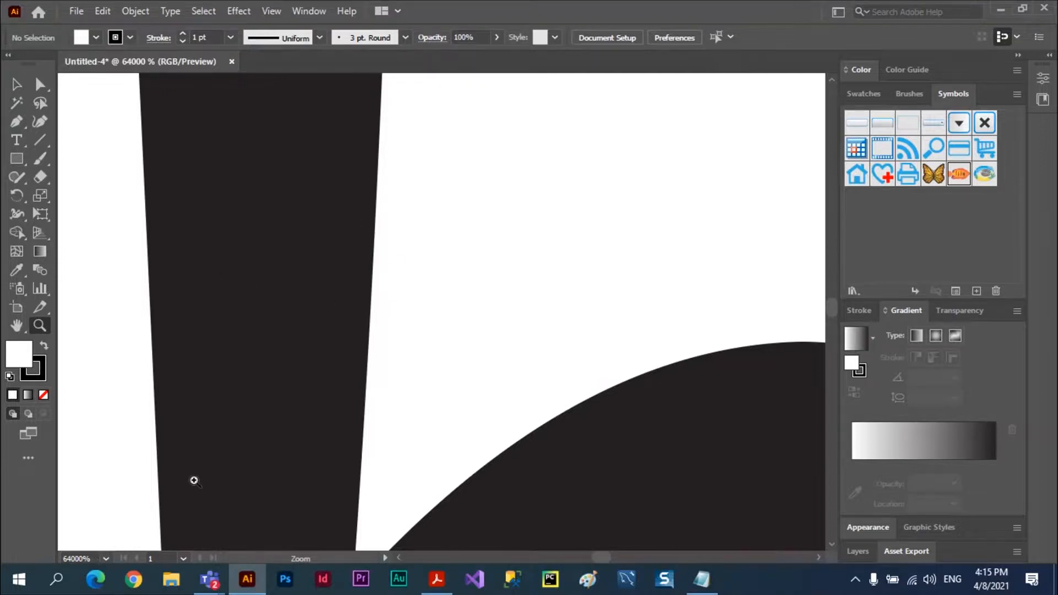
key("ctrl+minus")
key("ctrl+minus")
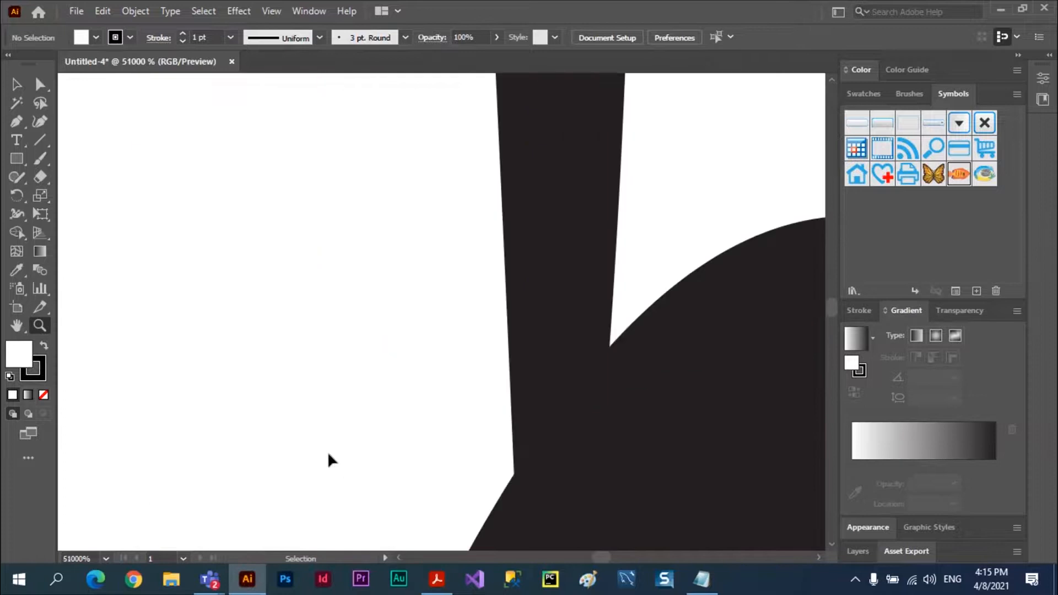
key("ctrl+0")
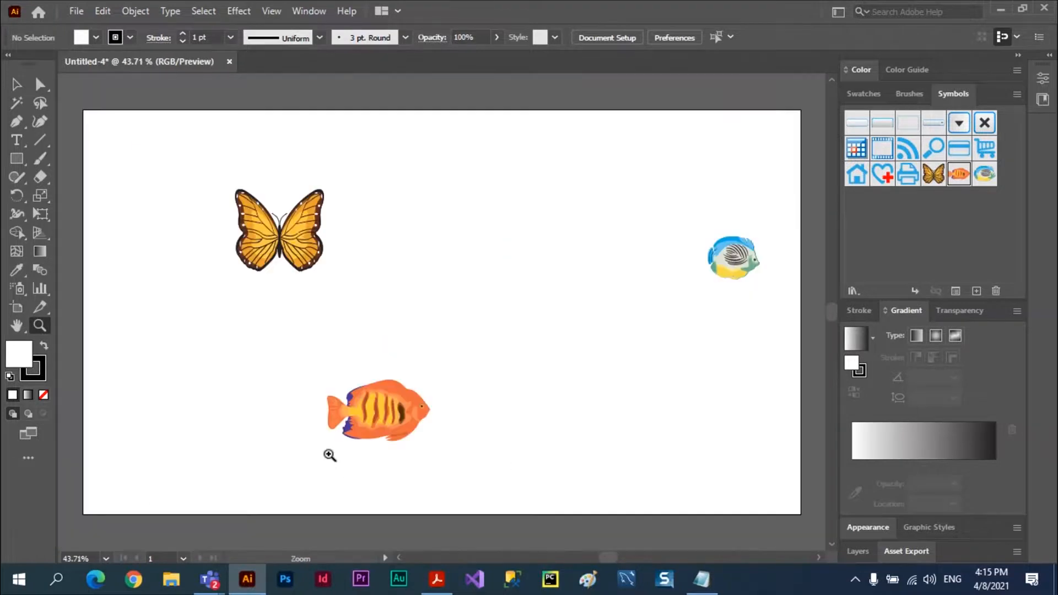
Step: Set the document's zoom level to a custom value of 50%
left_click(105, 558)
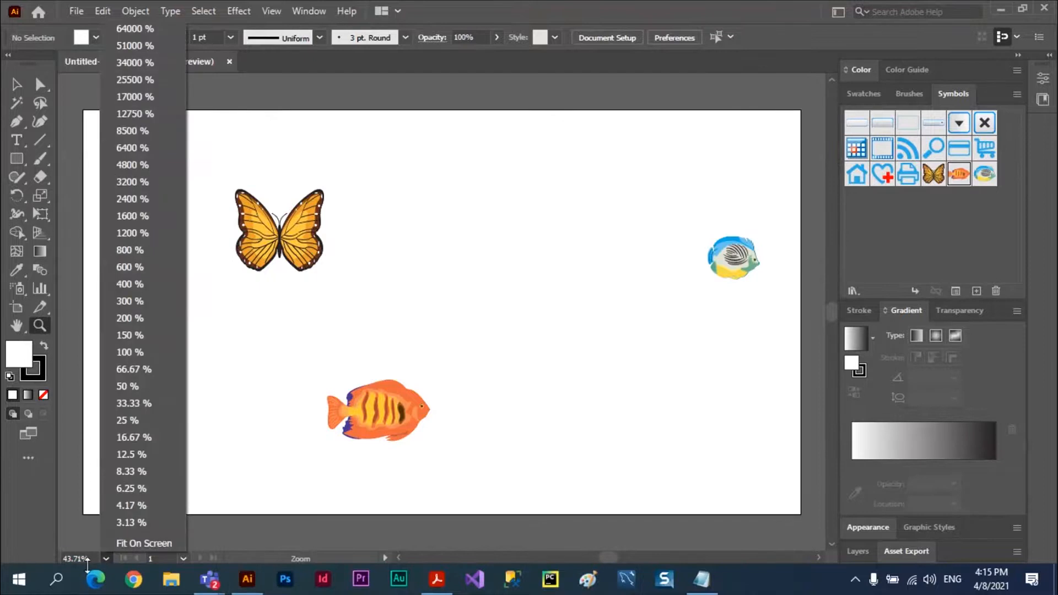
left_click(86, 559)
left_click_drag(89, 559, 61, 558)
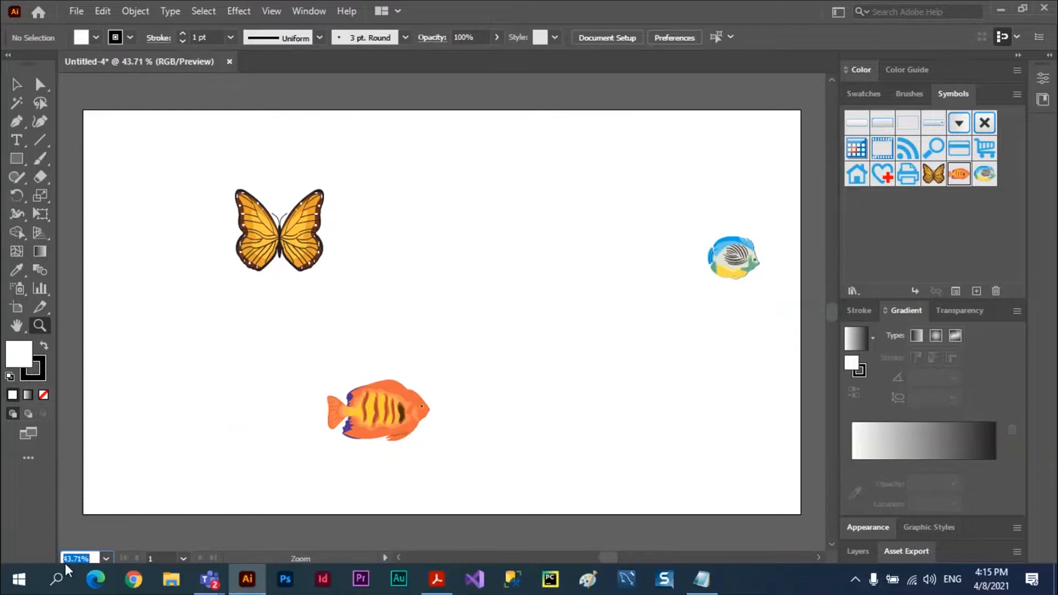
type("50")
key("Return")
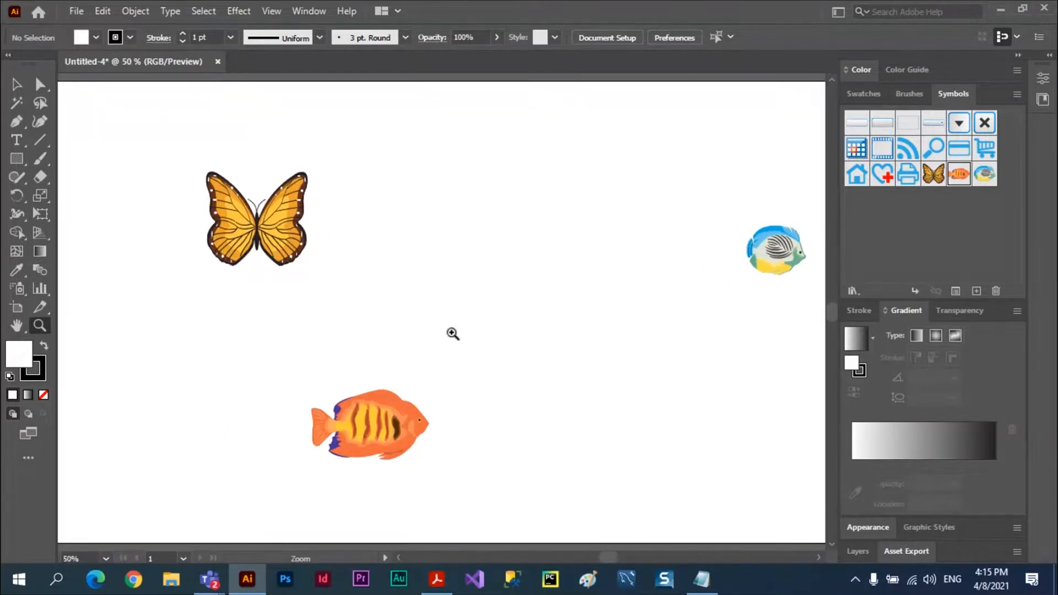
Step: Apply the 100% zoom preset, followed by the smallest preset of 3.13%
left_click(106, 559)
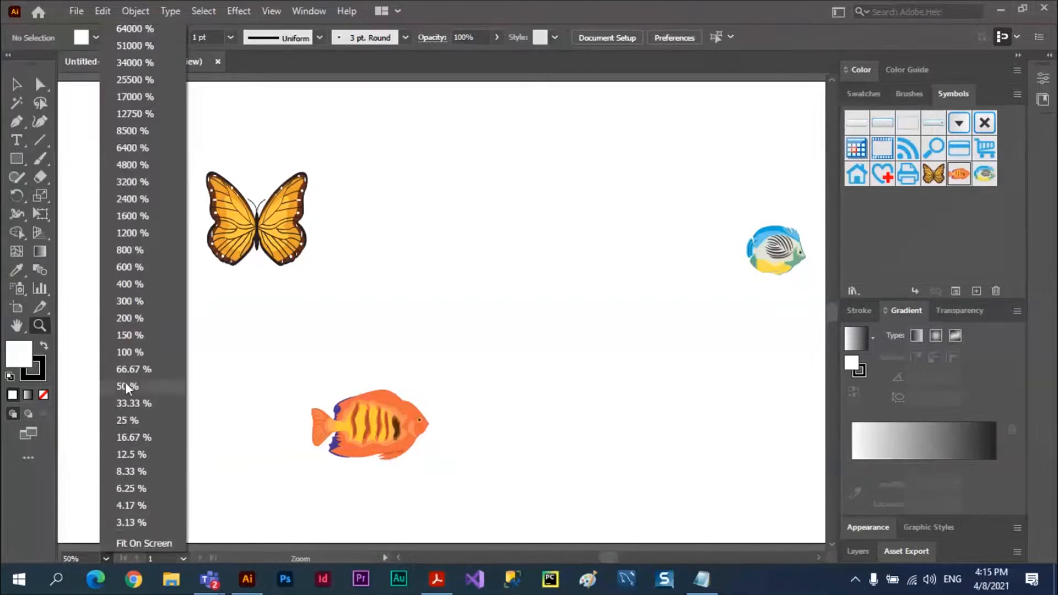
left_click(142, 353)
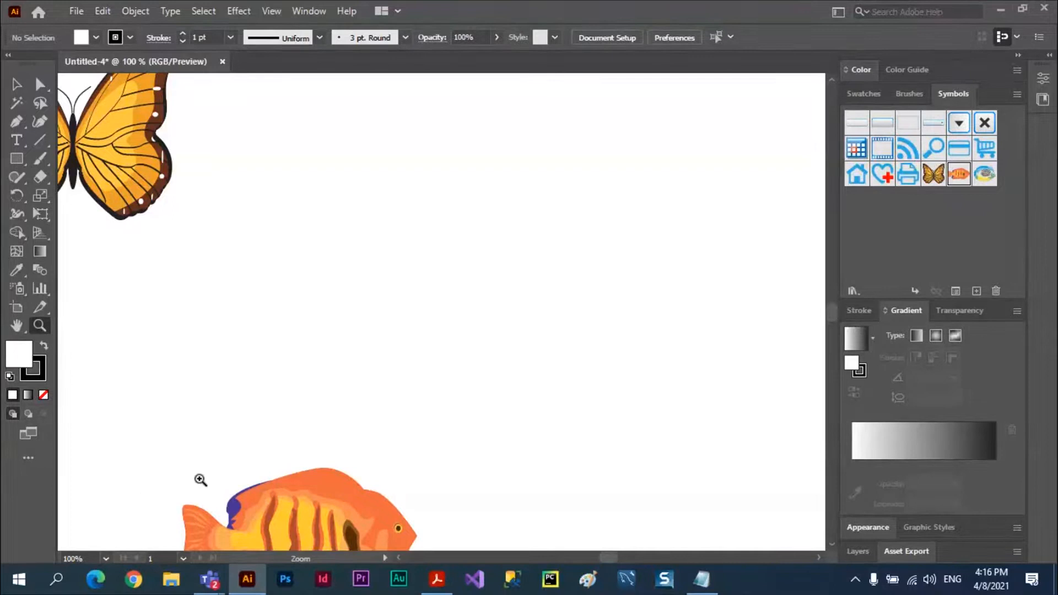
left_click(106, 558)
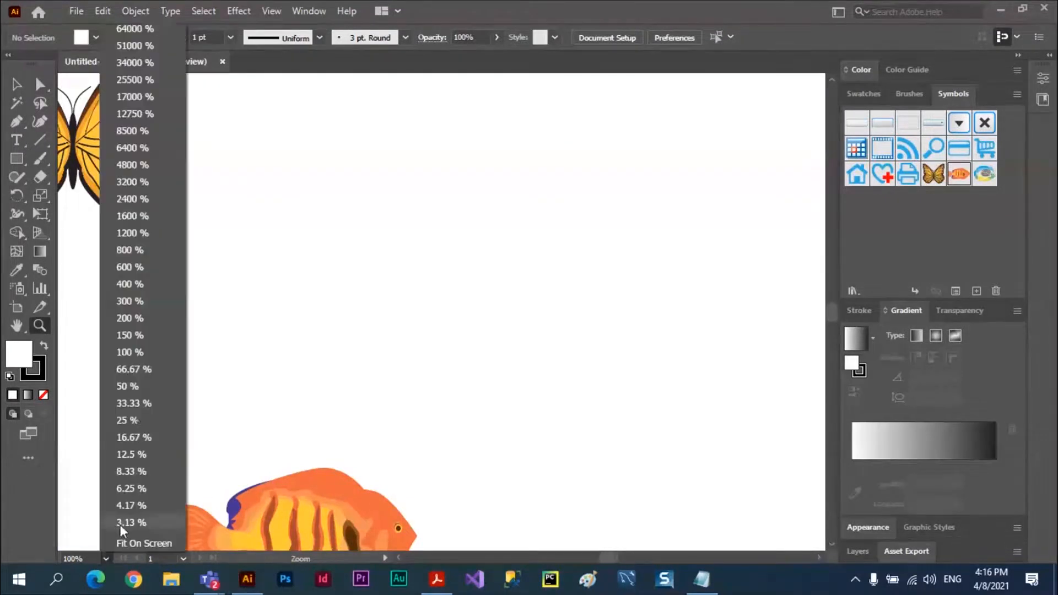
left_click(124, 522)
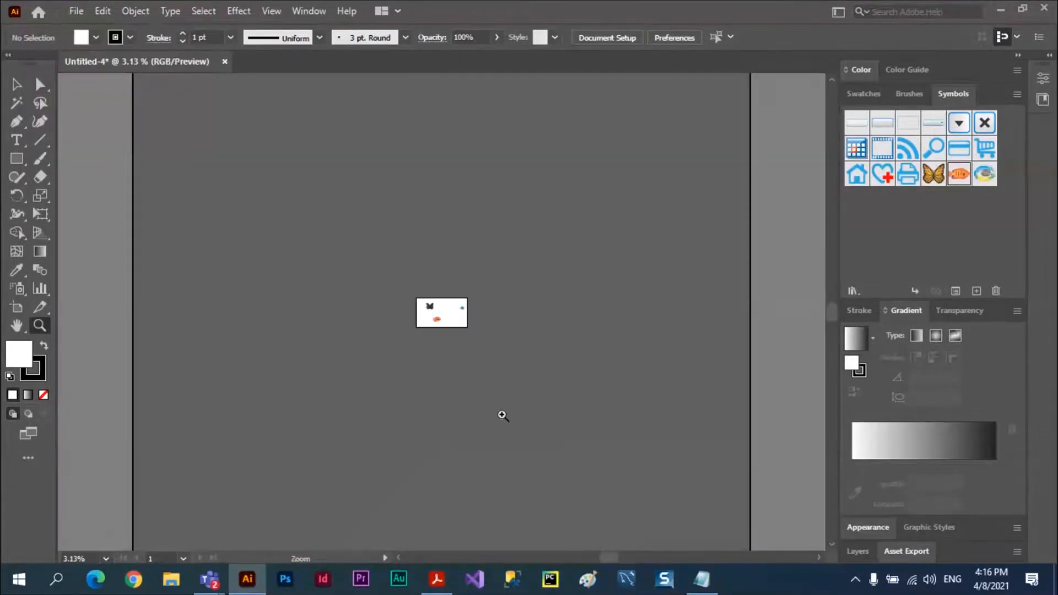
Step: Zoom in on the artboard in stages from the smallest view to 50% with the zoom-in command
key("ctrl+plus")
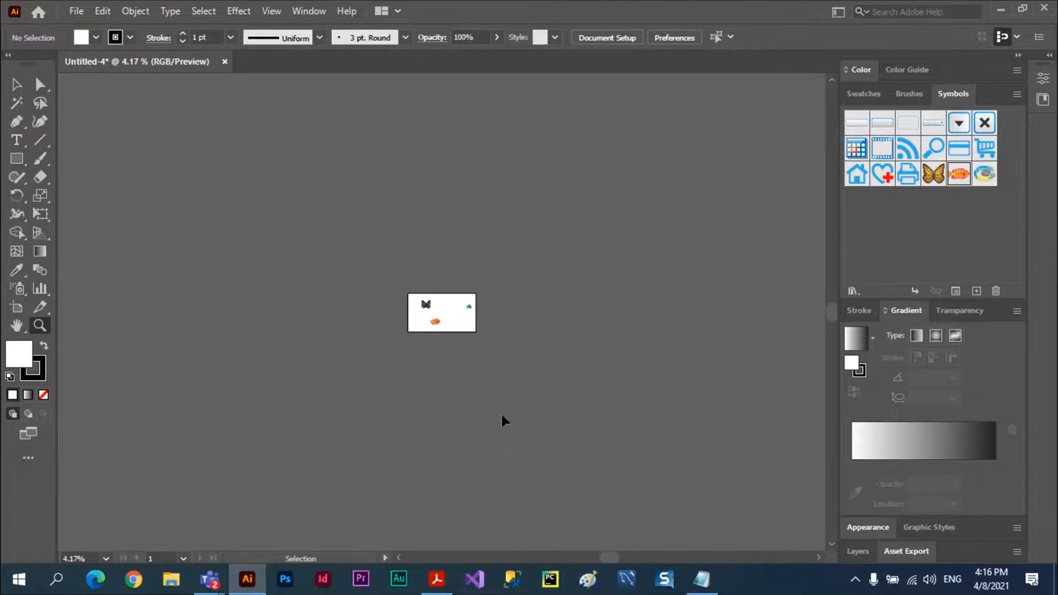
key("ctrl+plus")
key("ctrl+plus")
key("ctrl+plus")
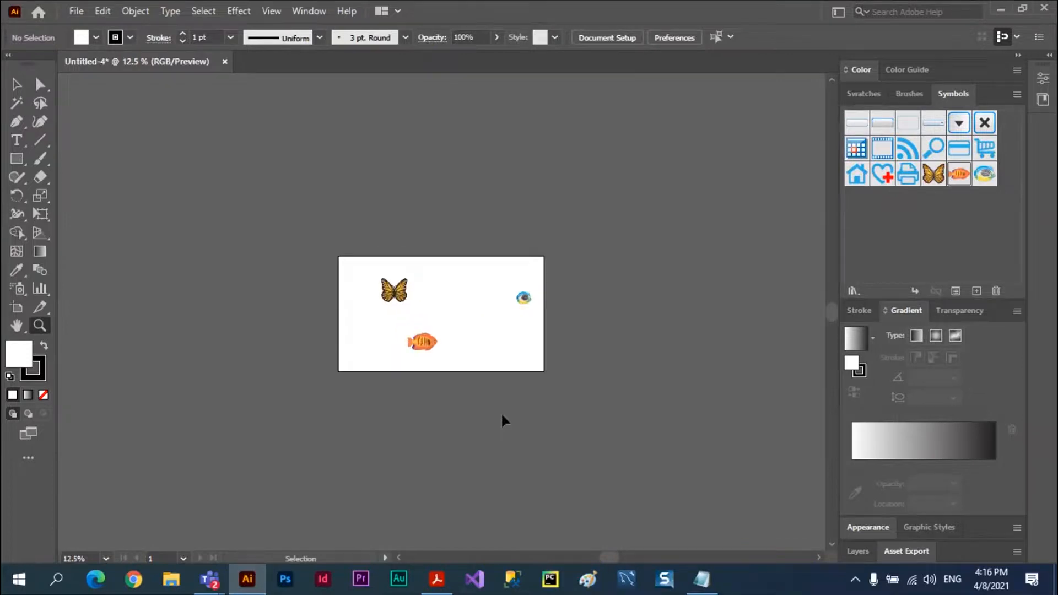
key("ctrl+plus")
key("ctrl+plus")
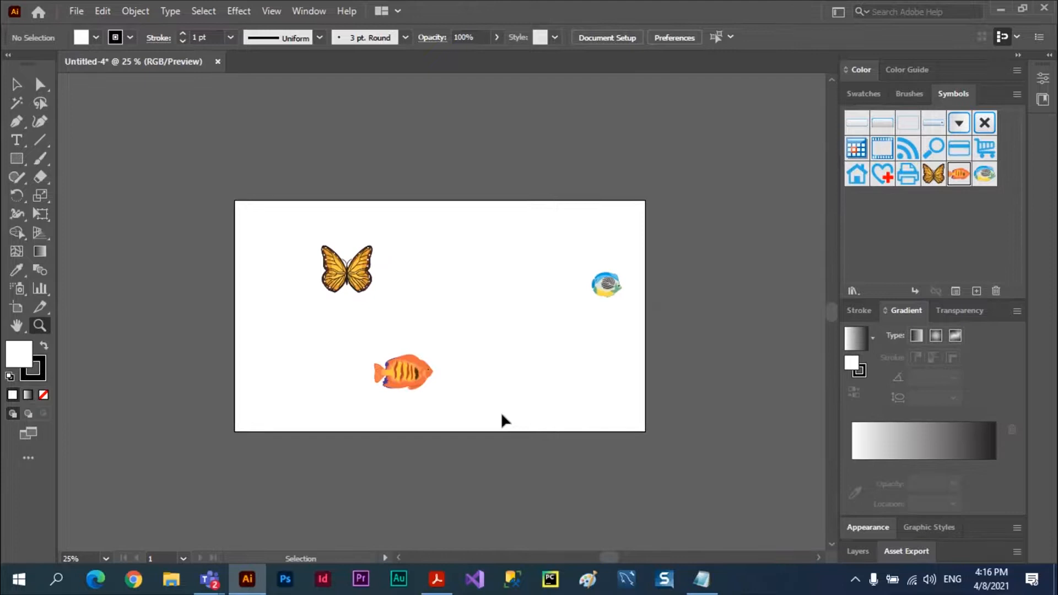
key("ctrl+plus")
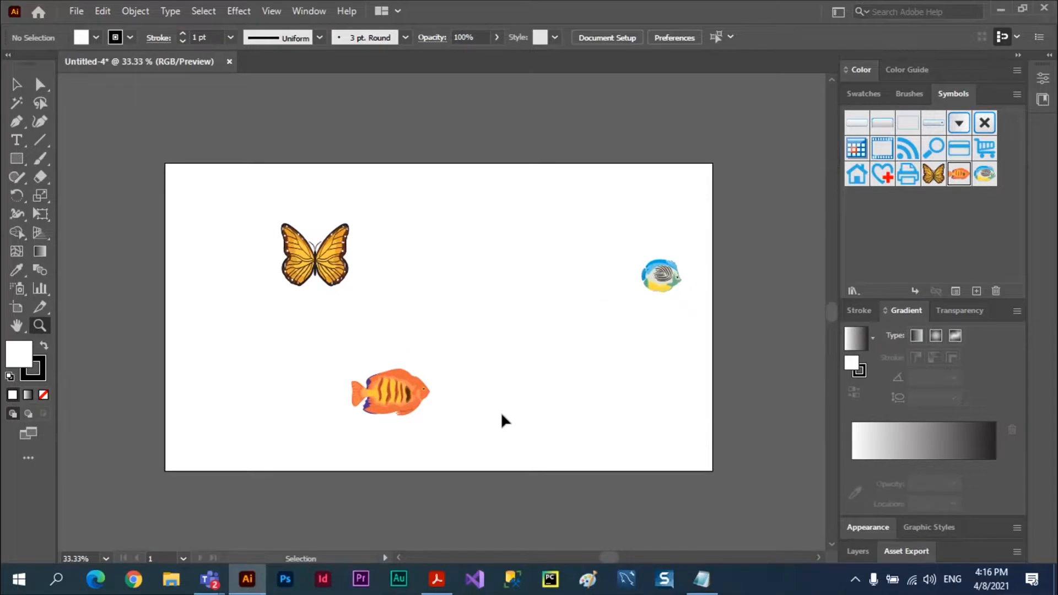
key("ctrl+plus")
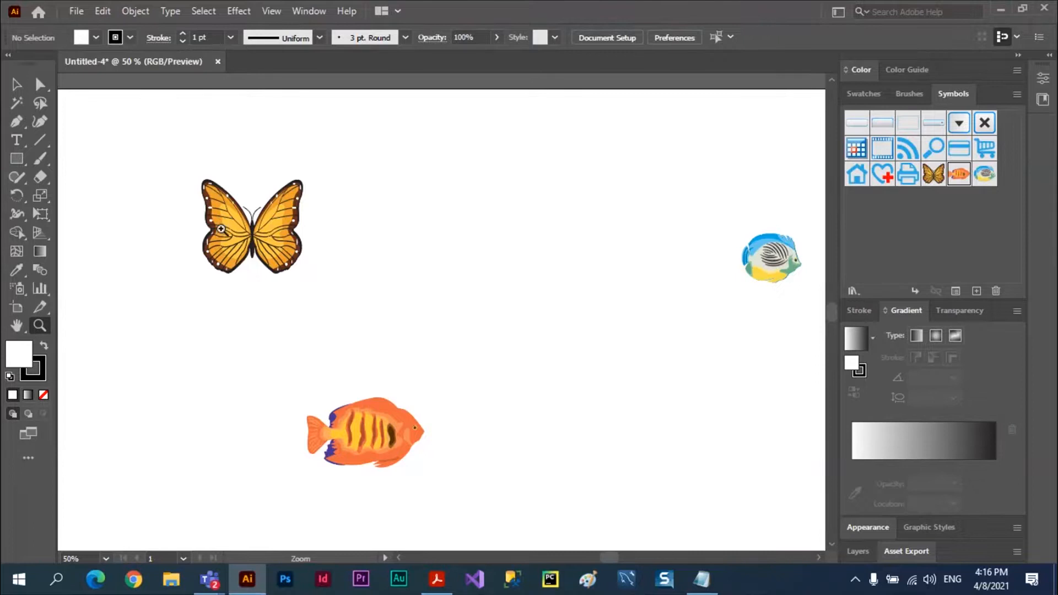
Step: With the Selection tool active, zoom in on the butterfly to 150% using the temporary Zoom tool
left_click(17, 85)
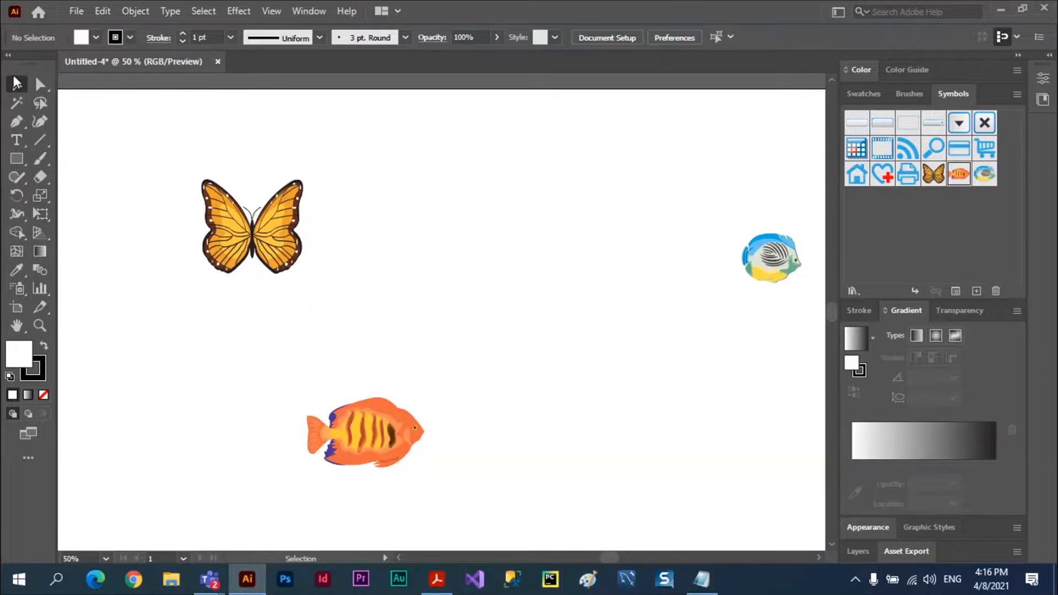
left_click(209, 237)
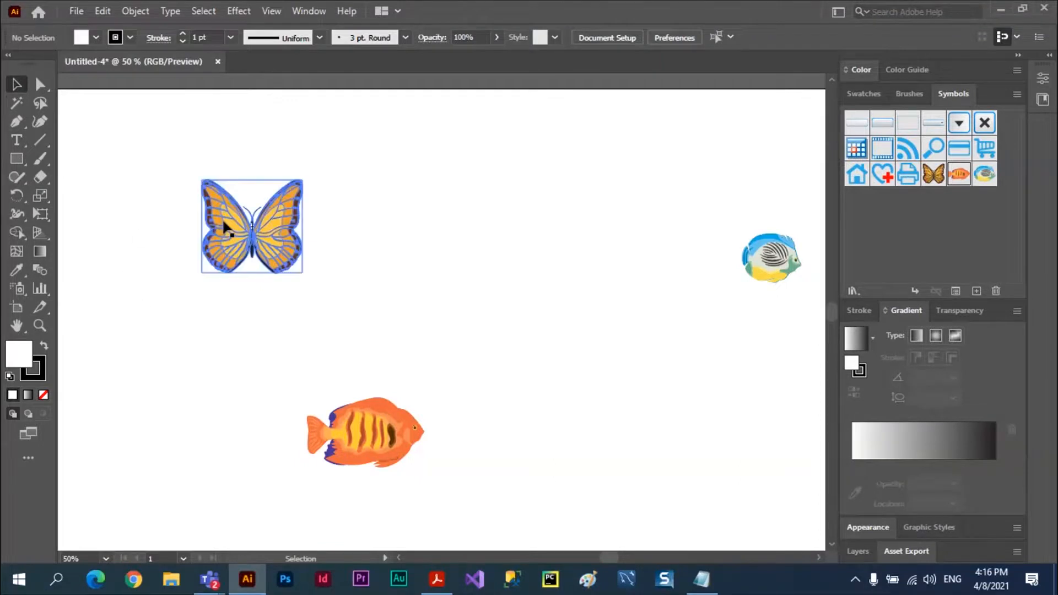
left_click(433, 179)
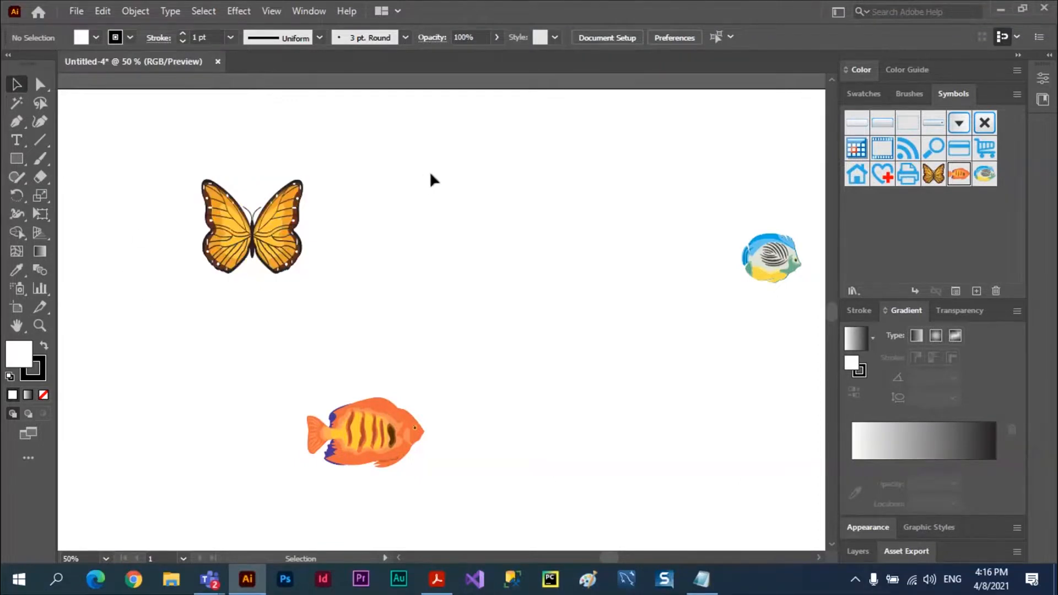
key("space")
key("ctrl+space")
key("space")
key("ctrl+space")
left_click(263, 231)
left_click(450, 289)
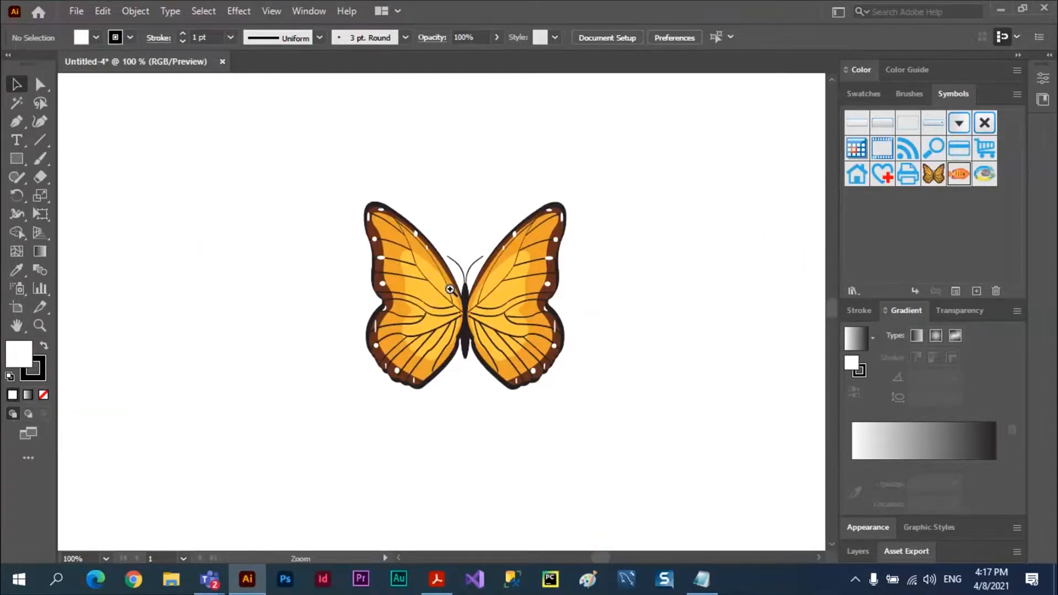
left_click(478, 320)
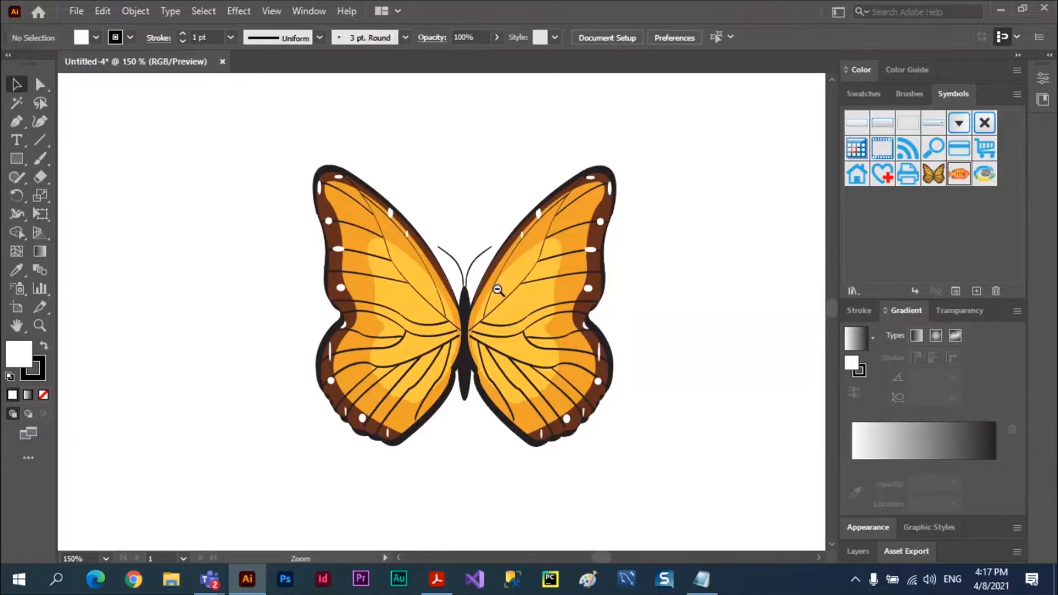
Step: Zoom out from the butterfly in stages to 25% with the temporary Zoom tool
left_click(499, 306, "alt")
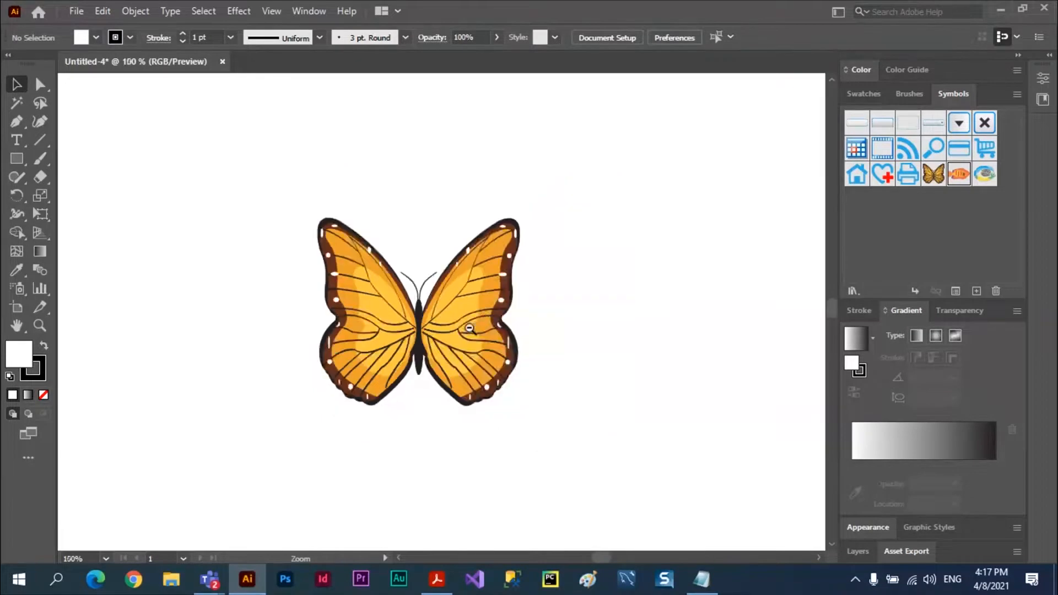
left_click(463, 326, "alt")
left_click(417, 332, "alt")
left_click(441, 310, "alt")
left_click(440, 310, "alt")
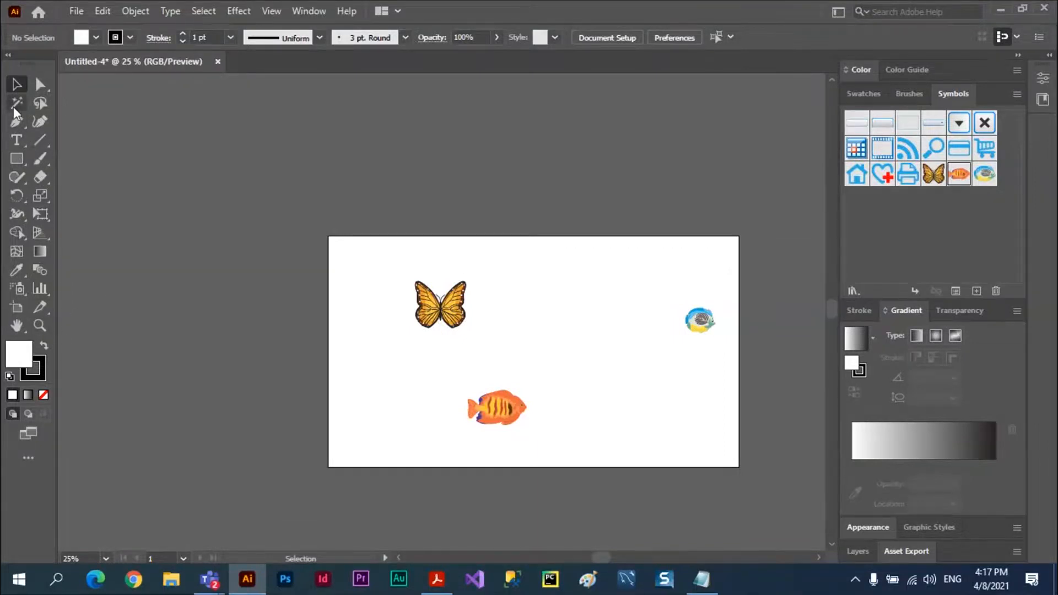
Step: Draw a small rectangle above and left of the butterfly, and zoom in on it to 66.67% while keeping the Rectangle tool
left_click(17, 159)
left_click_drag(358, 249, 405, 273)
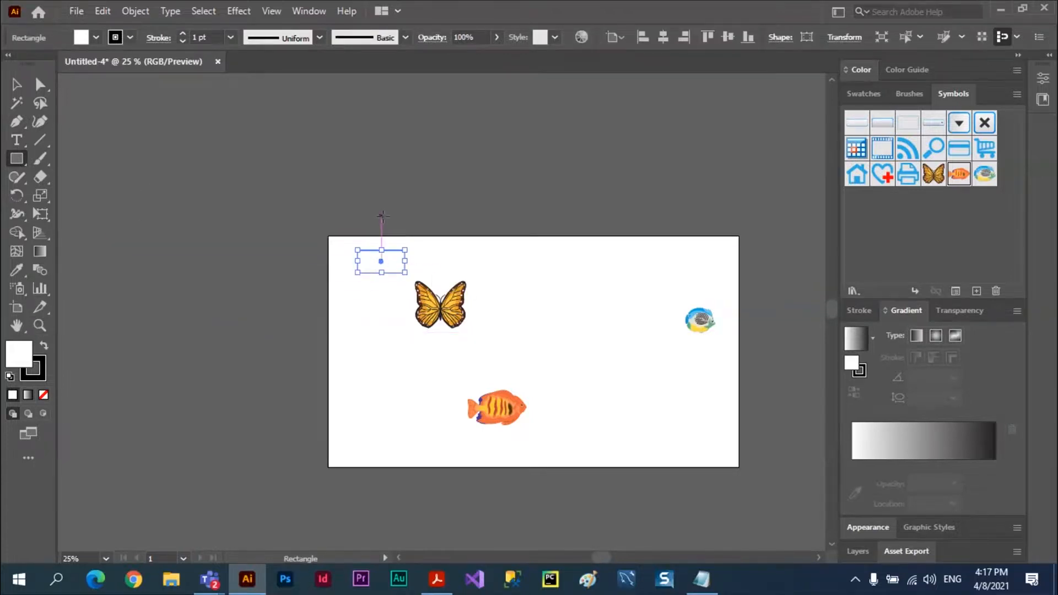
key("space")
left_click(382, 266, "ctrl")
left_click(427, 316, "ctrl")
left_click(474, 314, "ctrl")
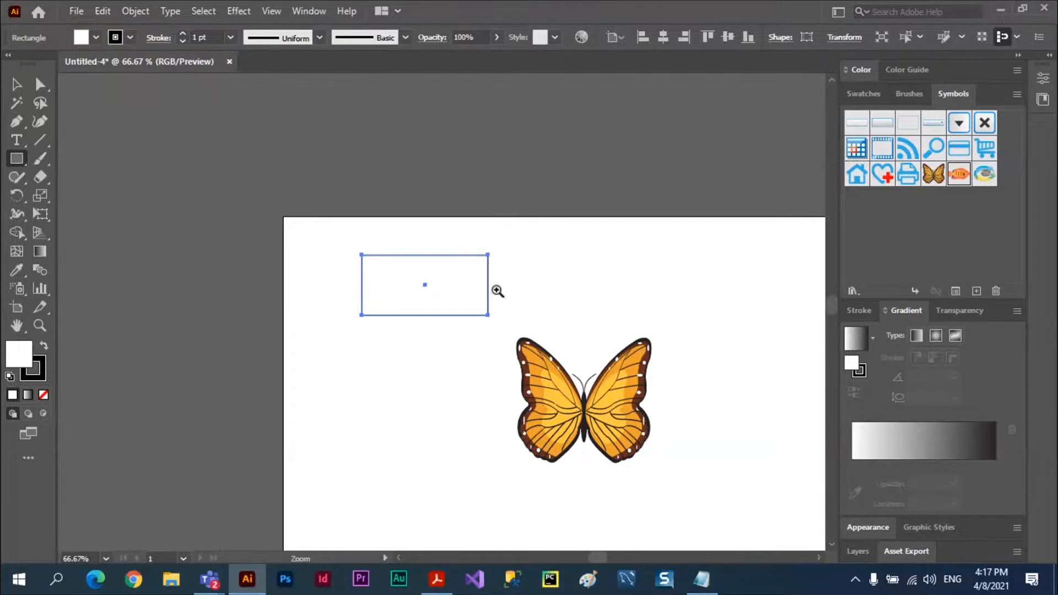
Step: Zoom out in stages to 16.67% with the Rectangle tool still active, so the whole artboard is in view
left_click(466, 329, "ctrl+alt")
left_click(519, 382, "ctrl+alt")
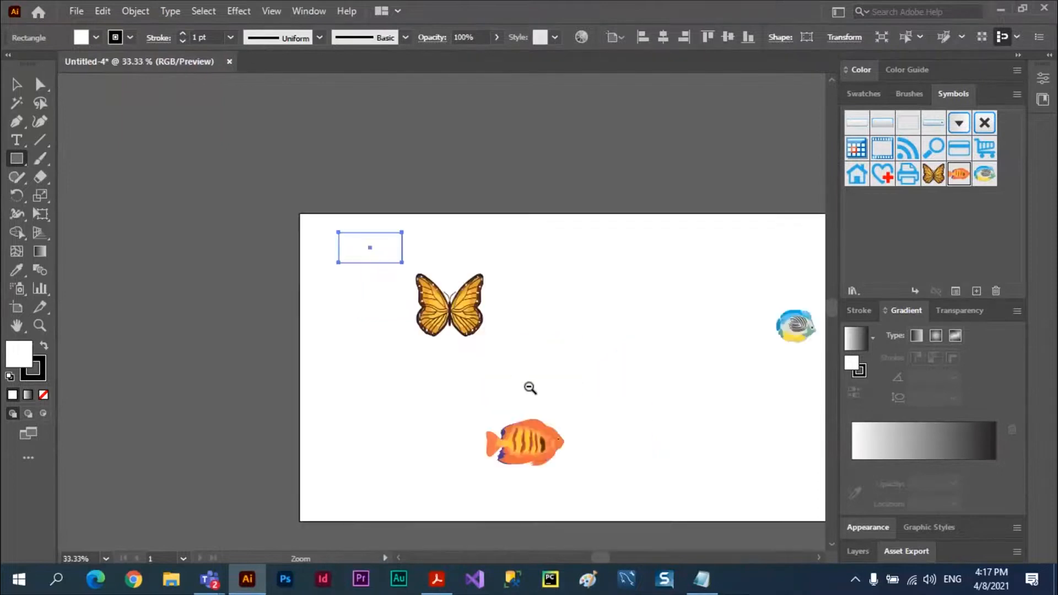
left_click(531, 386, "ctrl+alt")
left_click(543, 359, "ctrl+alt")
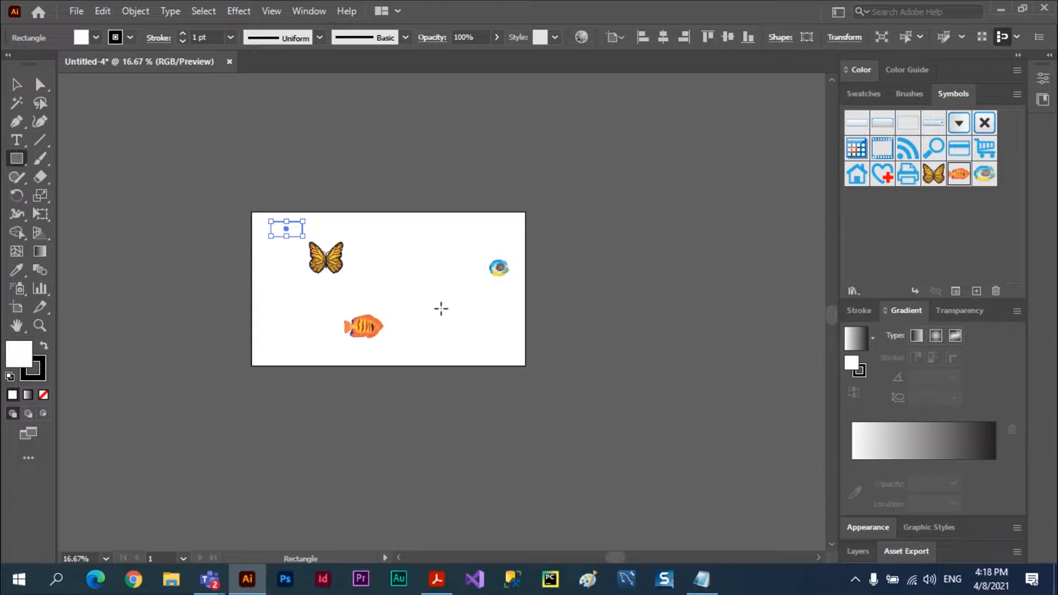
scroll(391, 278, "up", 1)
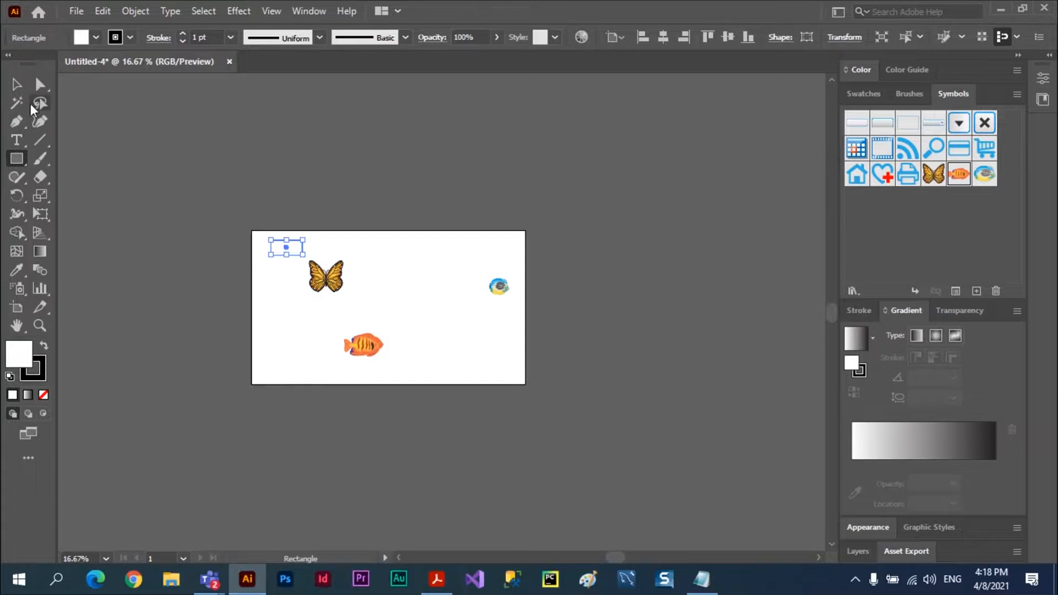
Step: Return to the Selection tool and deselect the rectangle
left_click(18, 86)
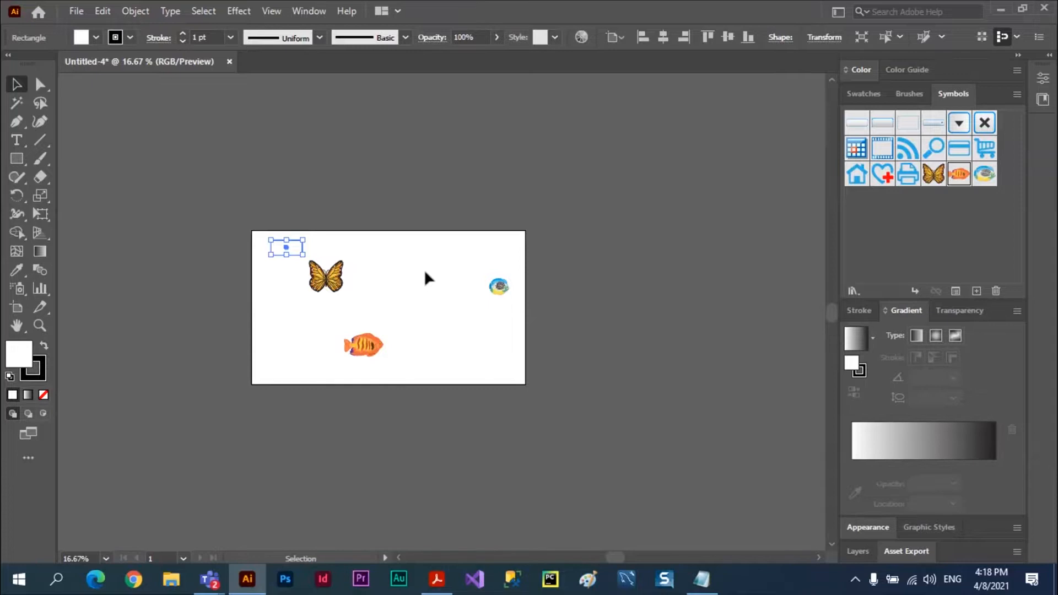
left_click(463, 218)
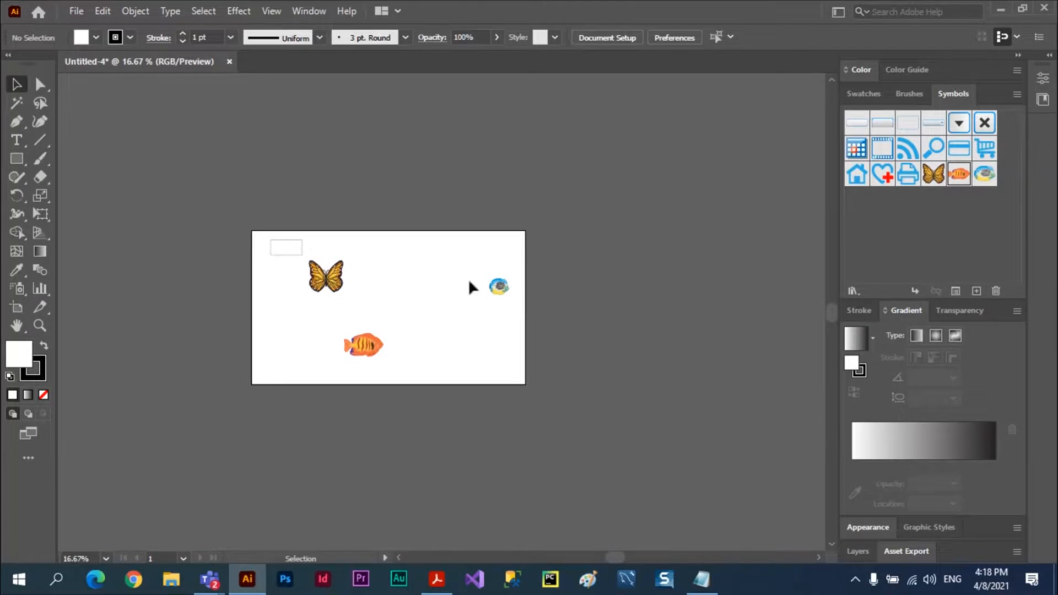
key("alt")
Step: Zoom out from the artboard to 8.33% with the Zoom tool
left_click(38, 325)
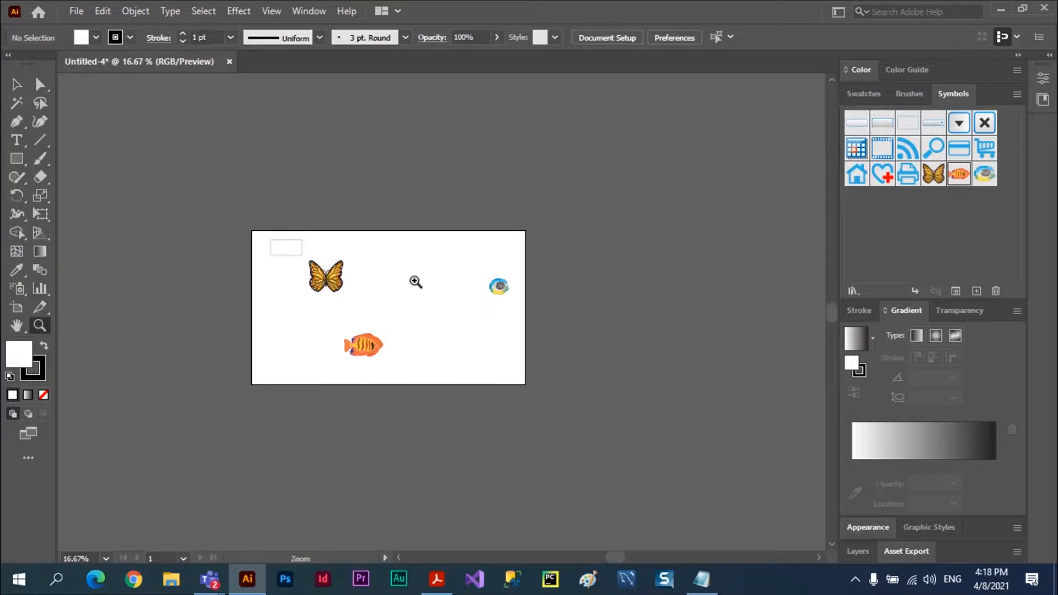
left_click(384, 304, "alt")
left_click(416, 303, "alt")
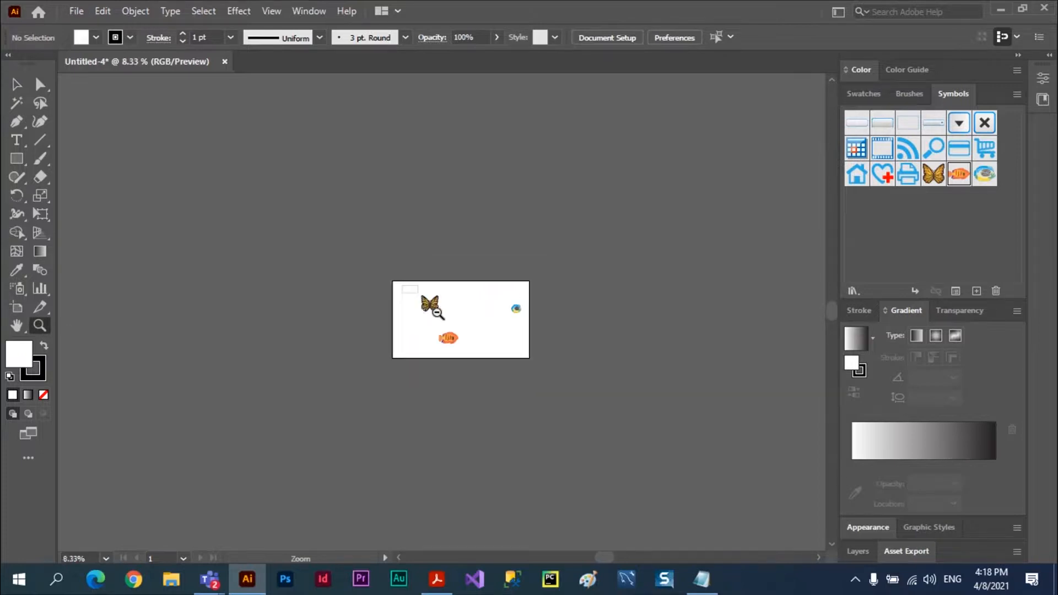
Step: Zoom back in on the butterfly in stages to 66.67% with the Zoom tool
left_click(450, 310)
left_click(451, 314)
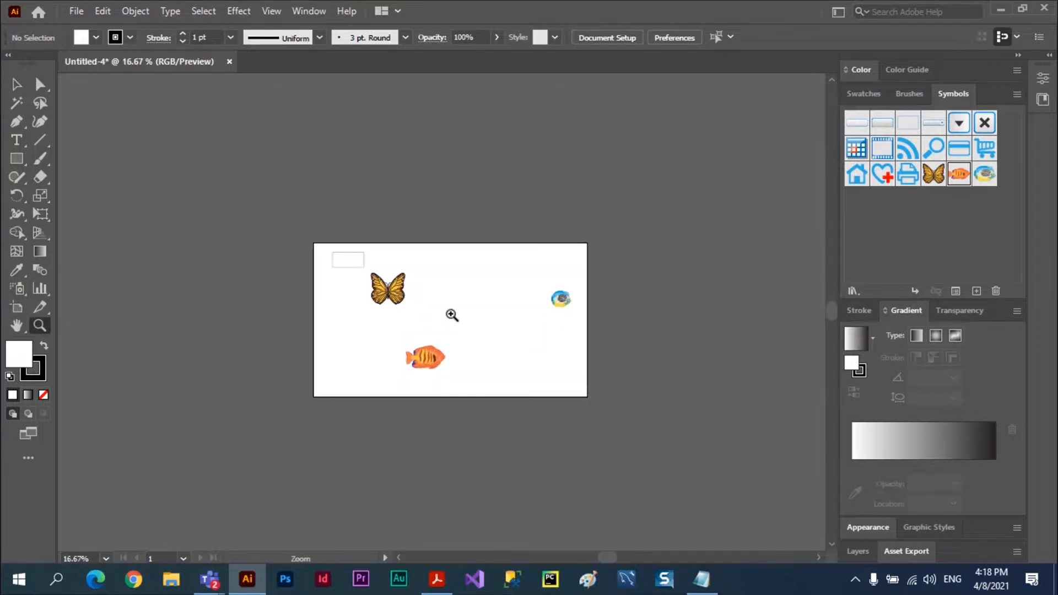
left_click(418, 296)
left_click(412, 325)
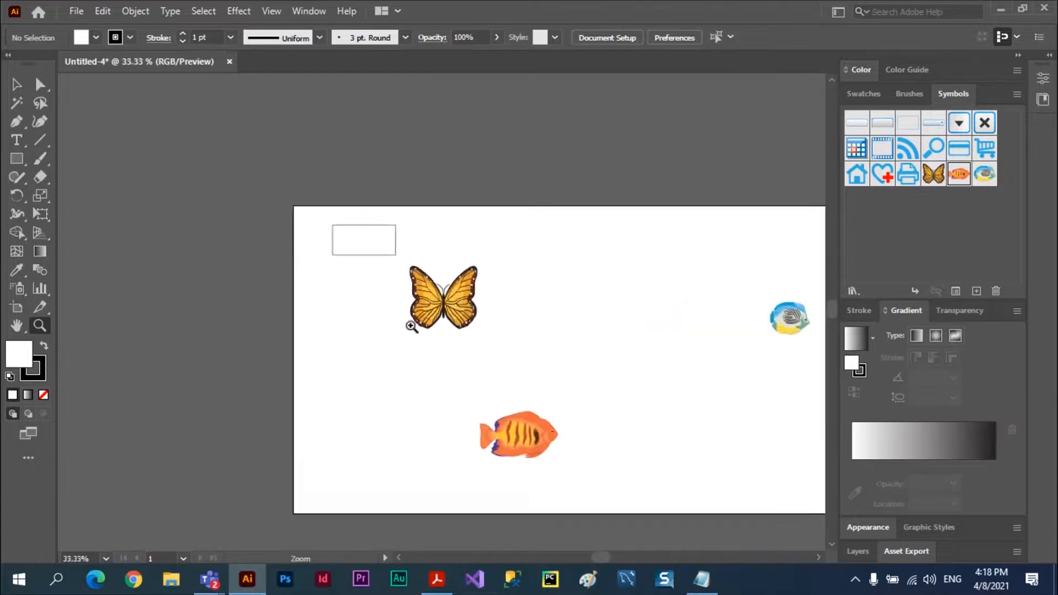
left_click(455, 316)
left_click(427, 310)
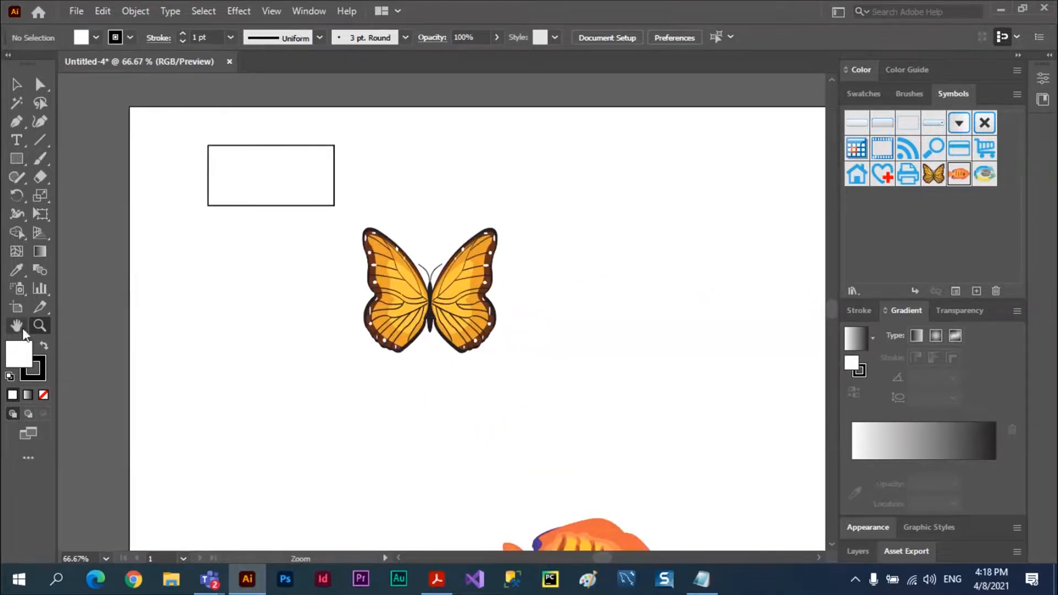
Step: Pan across the artboard with the Hand tool, from the butterfly past the orange fish to the blue striped fish
left_click(18, 326)
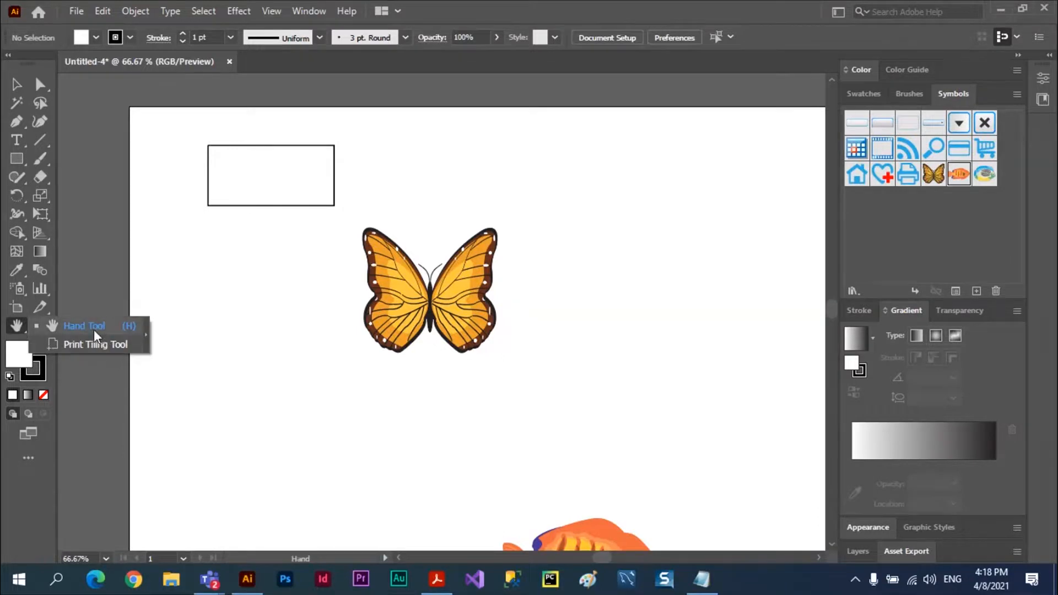
left_click(95, 328)
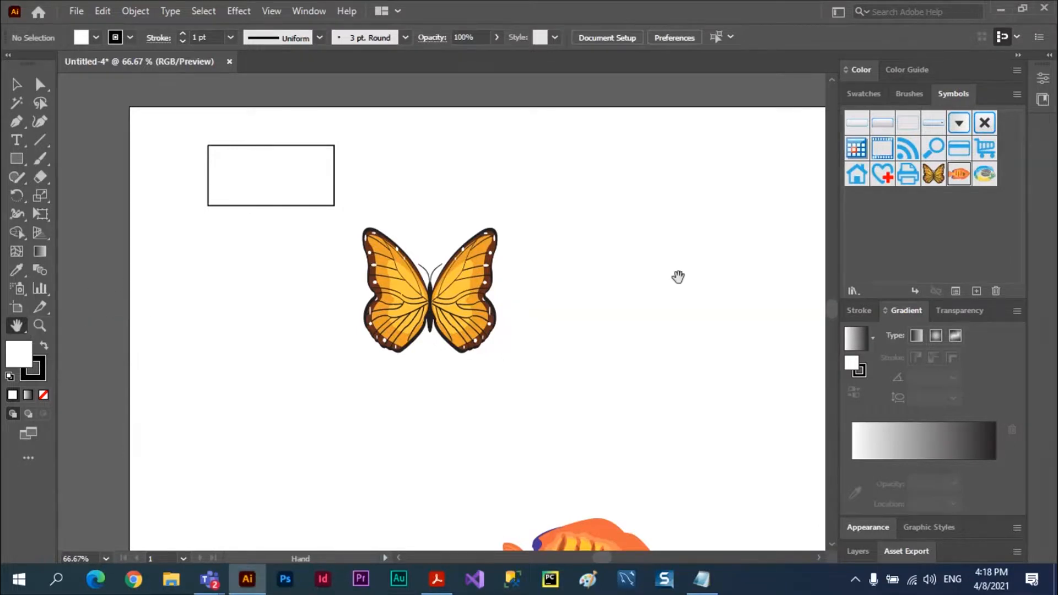
left_click_drag(462, 286, 324, 250)
left_click_drag(439, 458, 336, 191)
left_click_drag(685, 279, 511, 283)
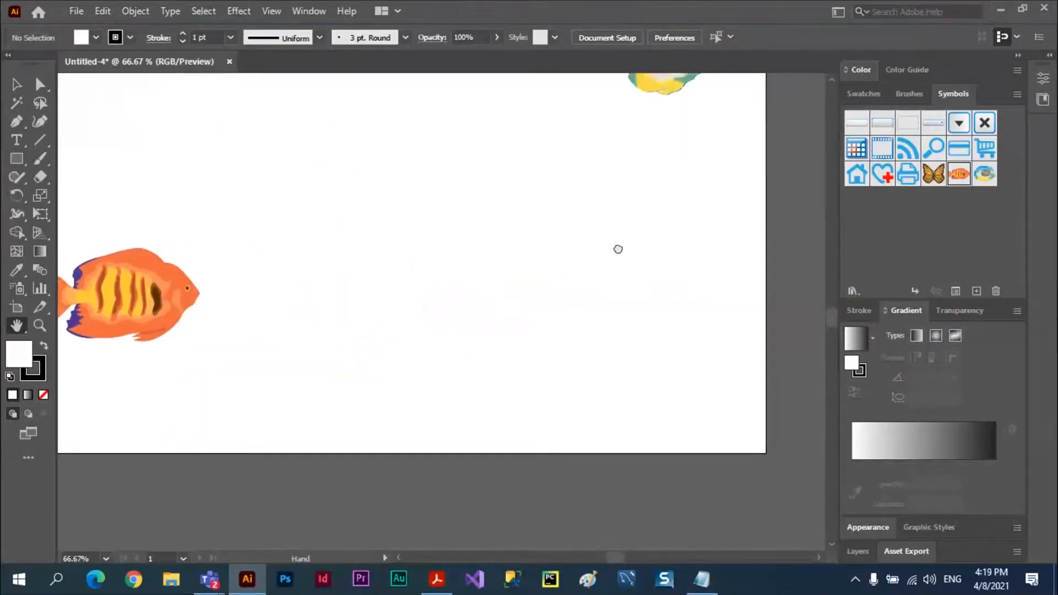
left_click_drag(617, 248, 501, 250)
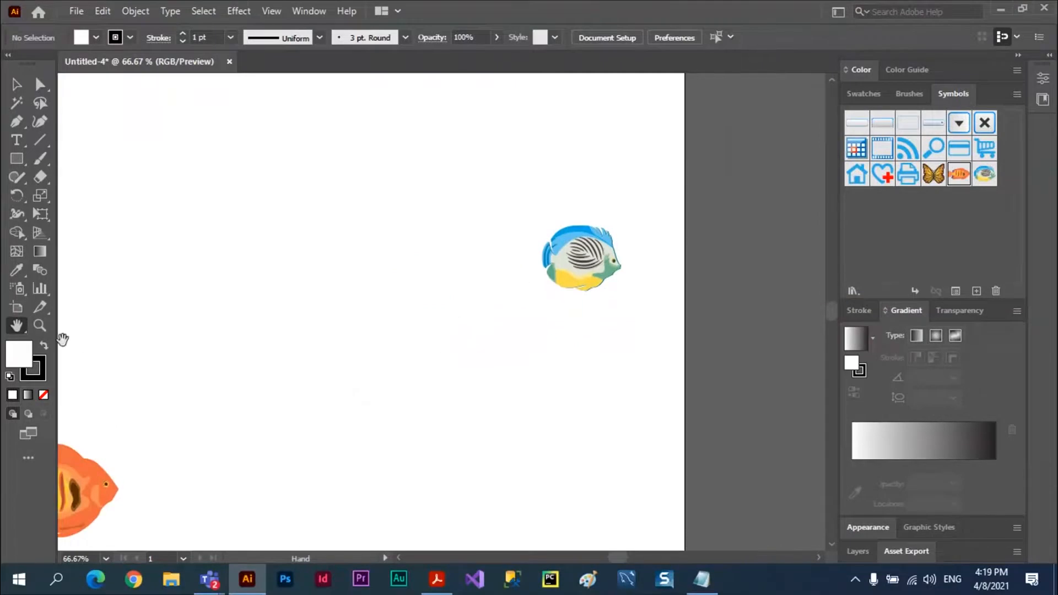
Step: Zoom in on the blue striped fish in stages to 300% with the Zoom tool
left_click(40, 326)
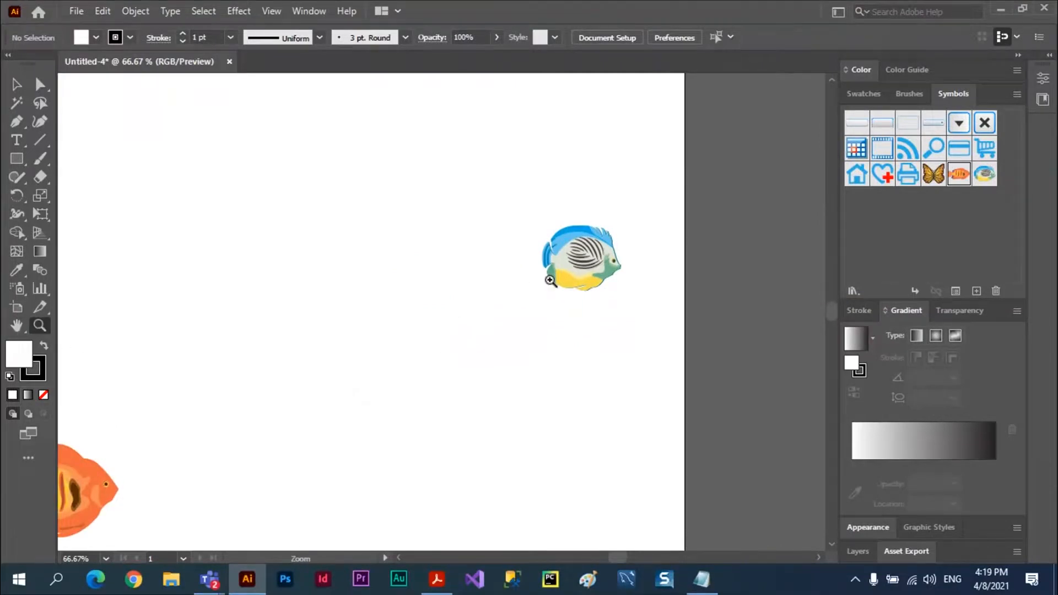
left_click(572, 262)
left_click(463, 286)
left_click(452, 346)
left_click(446, 333)
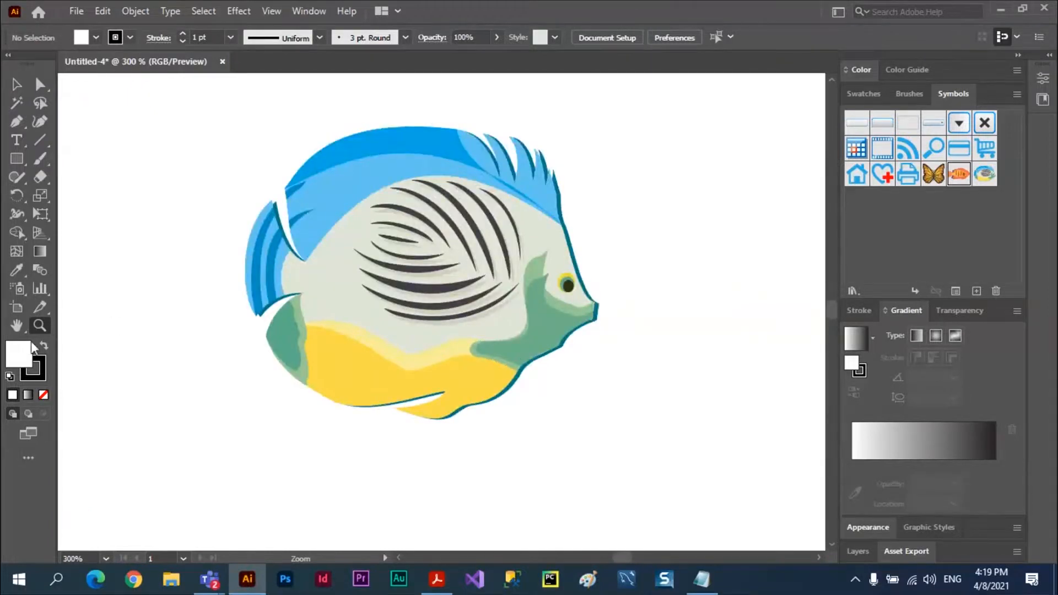
Step: Zoom back out from the blue striped fish in stages to 50%
left_click(459, 286, "alt")
left_click(434, 301, "alt")
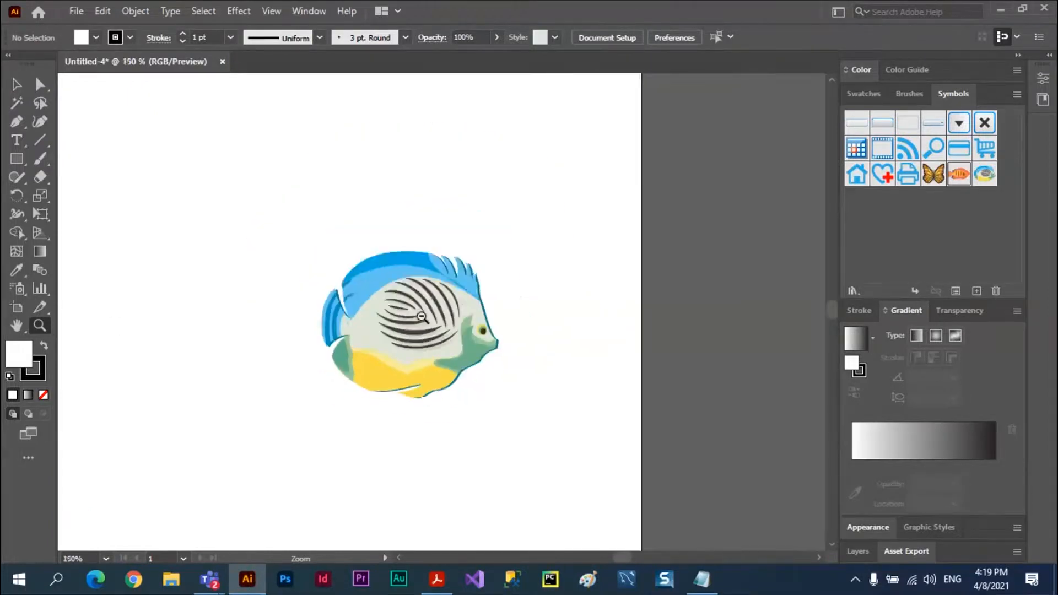
left_click(422, 318, "alt")
left_click(411, 329, "alt")
left_click(449, 320, "alt")
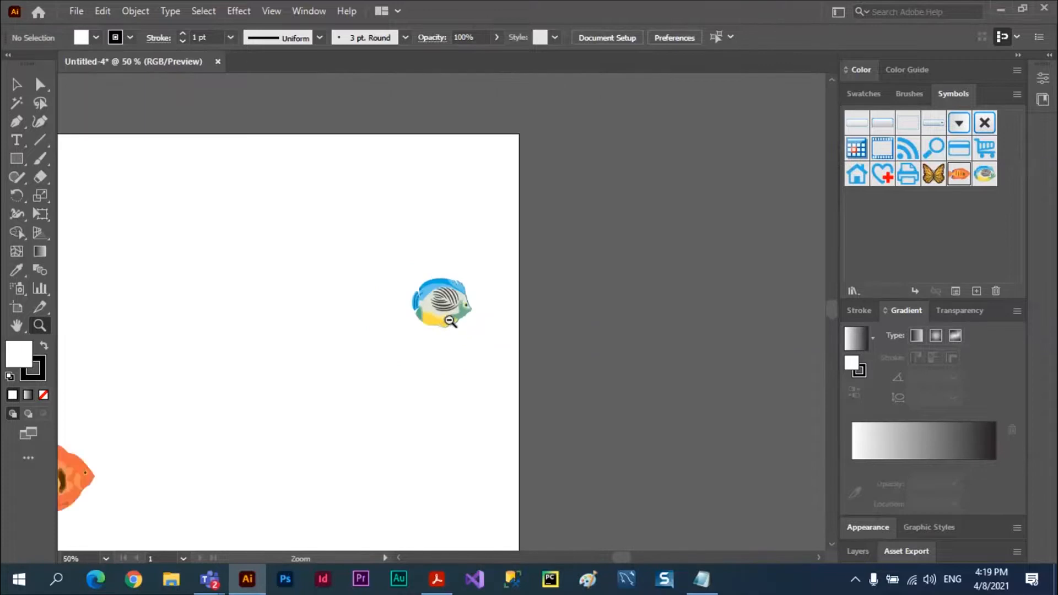
Step: Pan back with the Hand tool until the butterfly and the orange fish are in view
left_click(17, 326)
left_click_drag(397, 302, 534, 297)
left_click_drag(214, 328, 383, 293)
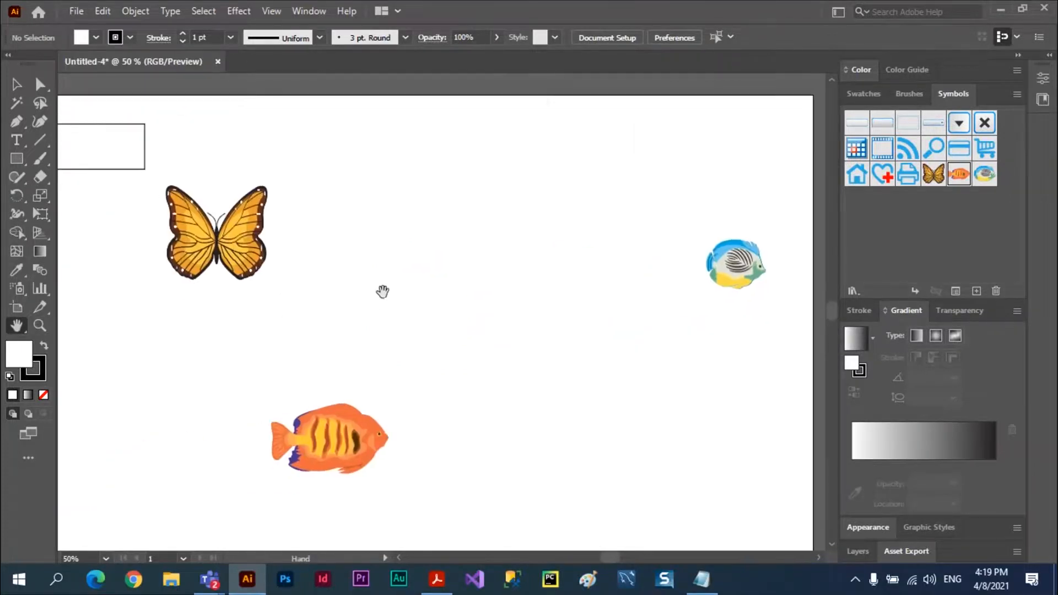
left_click_drag(235, 241, 331, 186)
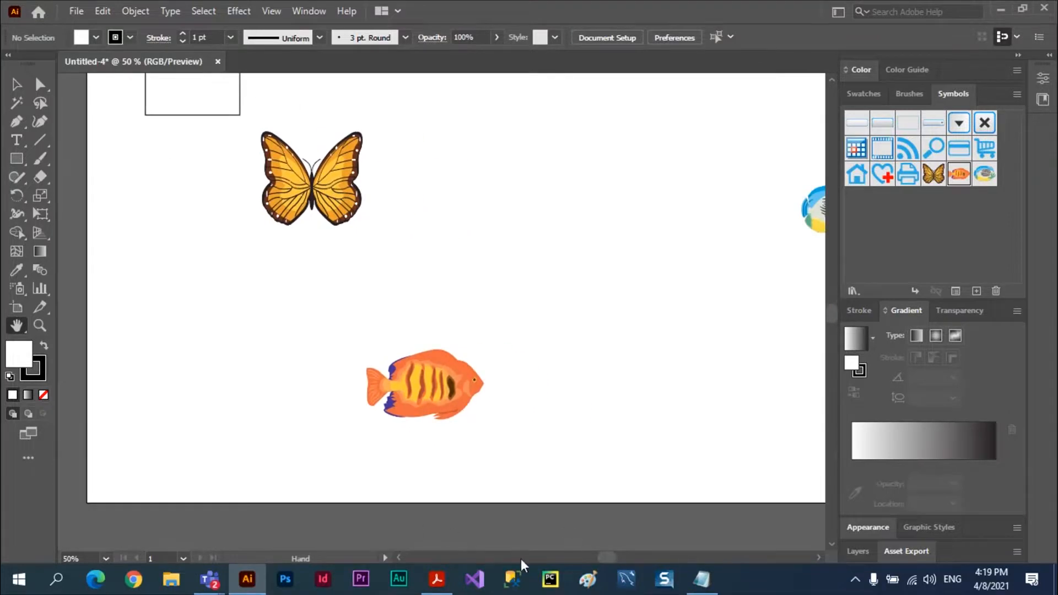
Step: Scroll the document window horizontally and vertically in both directions with its scroll bars
mouse_move(604, 554)
left_mouse_down()
mouse_move(617, 554)
mouse_move(604, 555)
left_mouse_up()
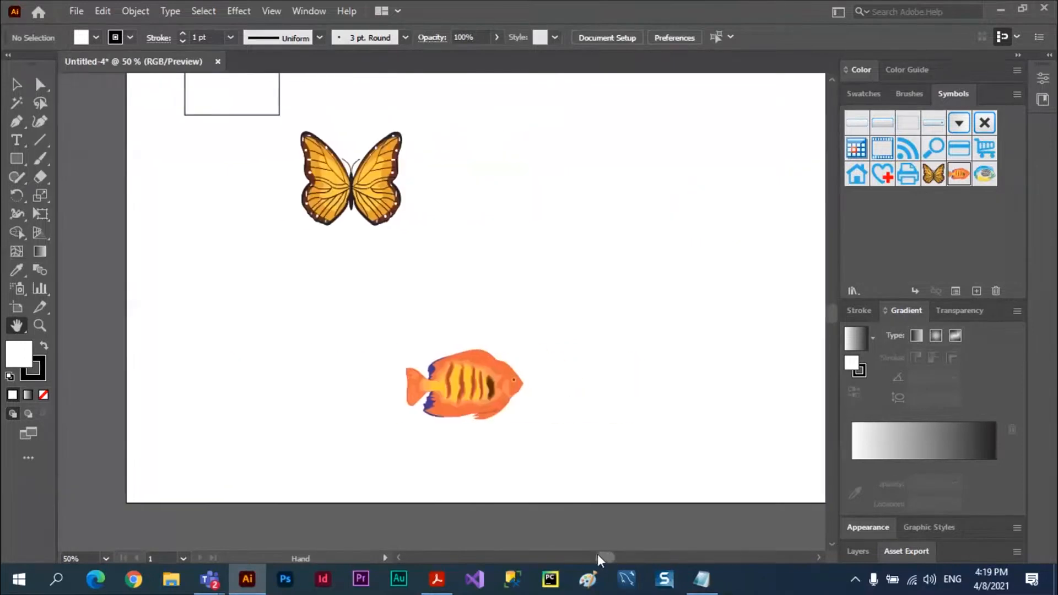
left_click(399, 558)
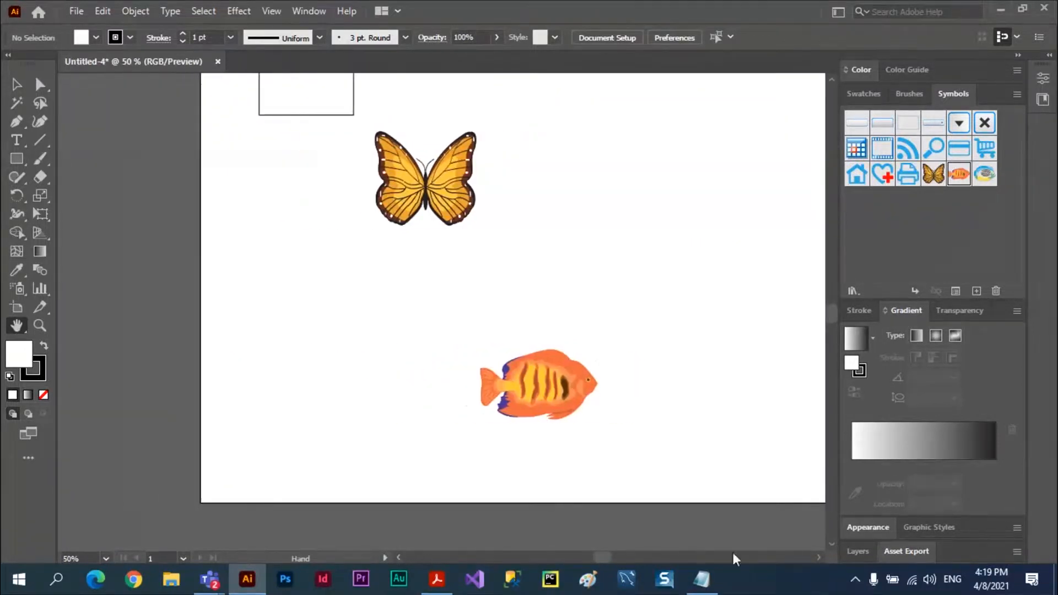
left_click(818, 558)
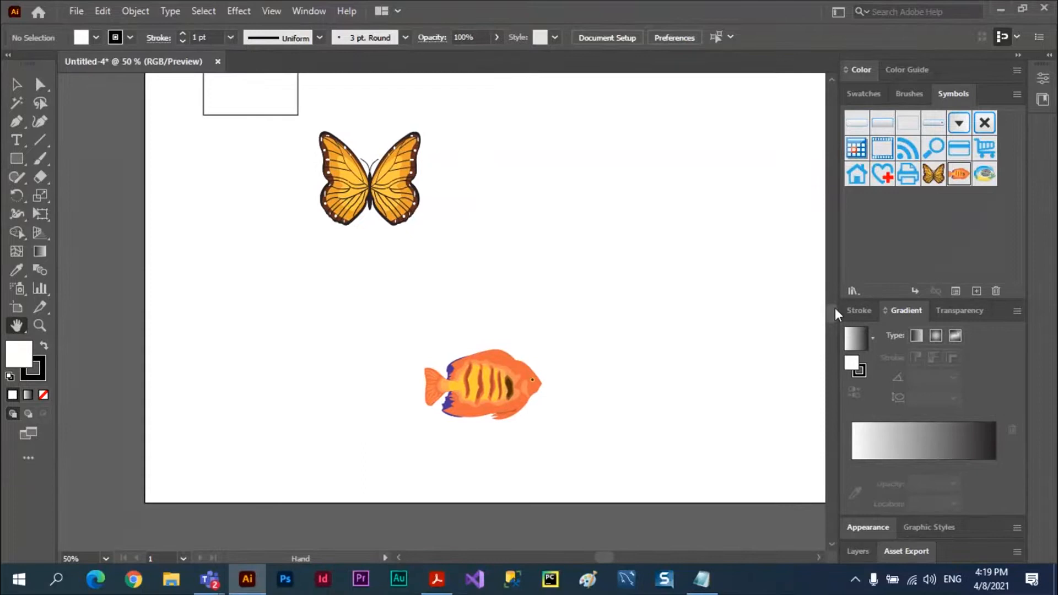
left_click_drag(836, 310, 835, 310)
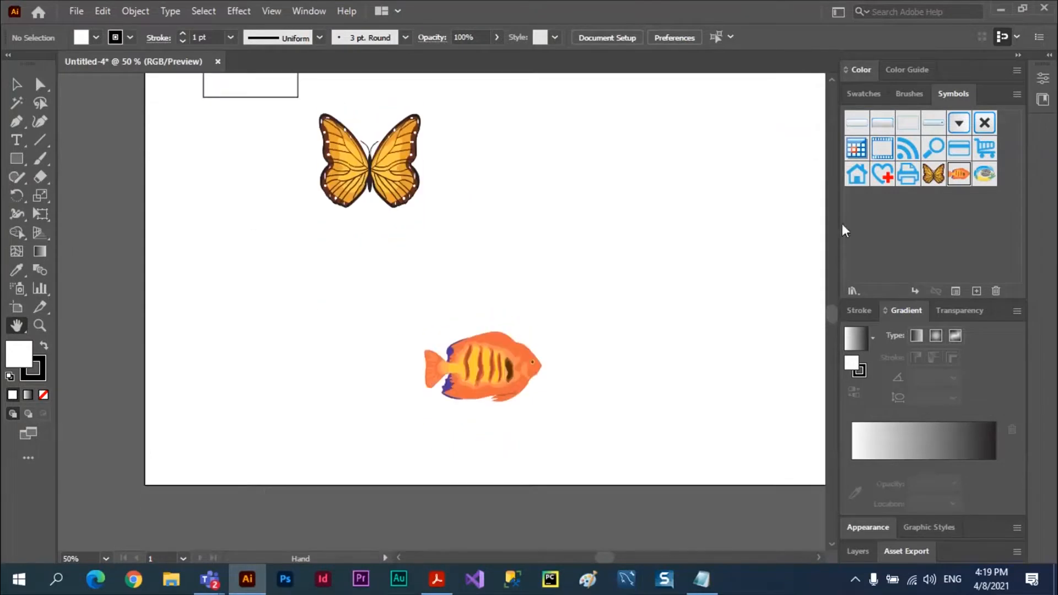
left_click(834, 80)
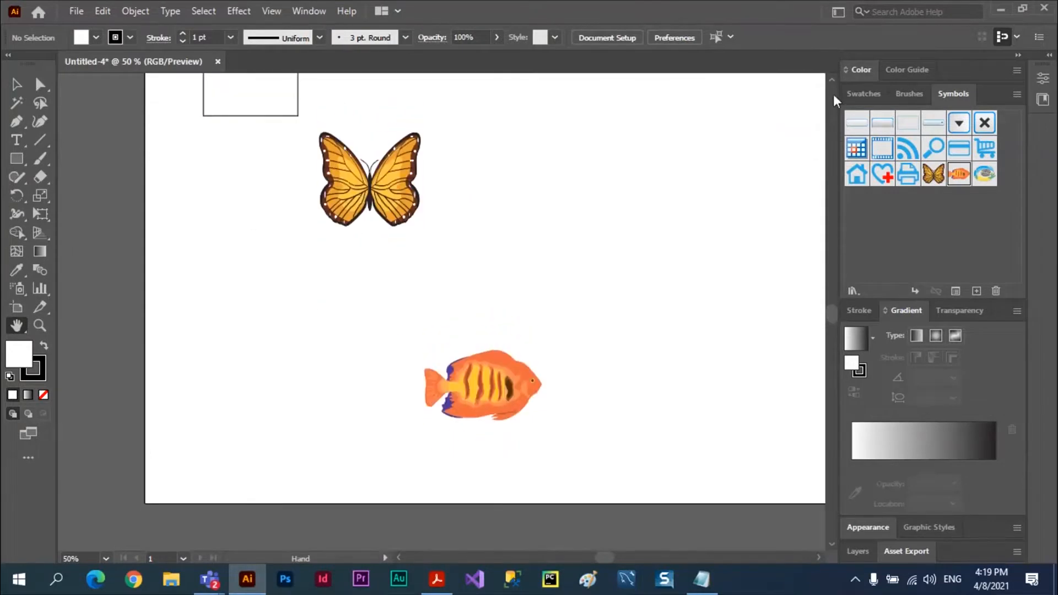
left_click(832, 544)
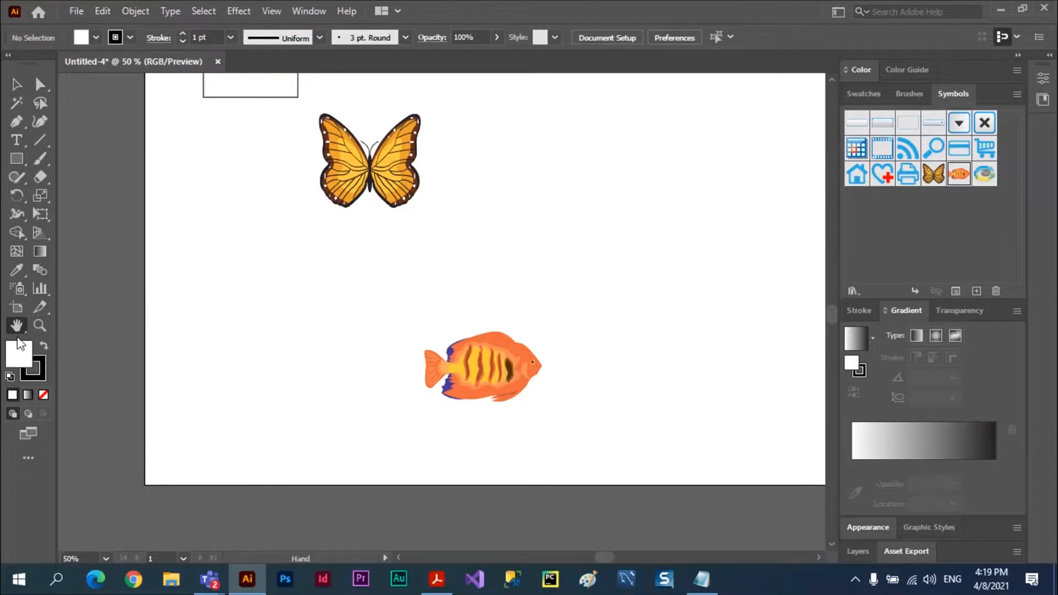
Step: With the Rectangle tool active, pan using the temporary Hand tool and draw a second rectangle beside the butterfly, on the blue fish's side
left_click(17, 84)
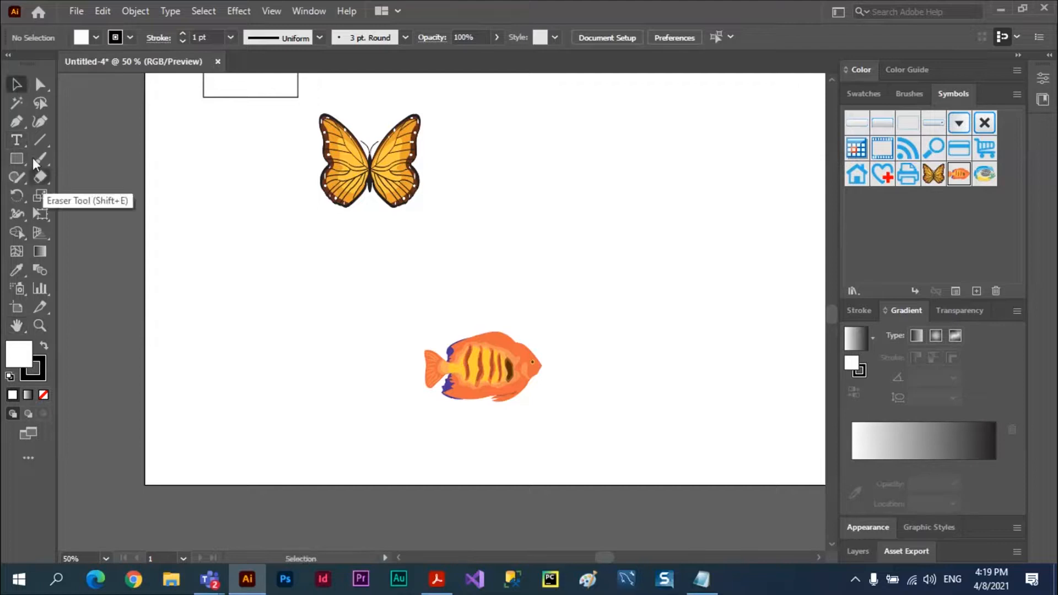
left_click(16, 158)
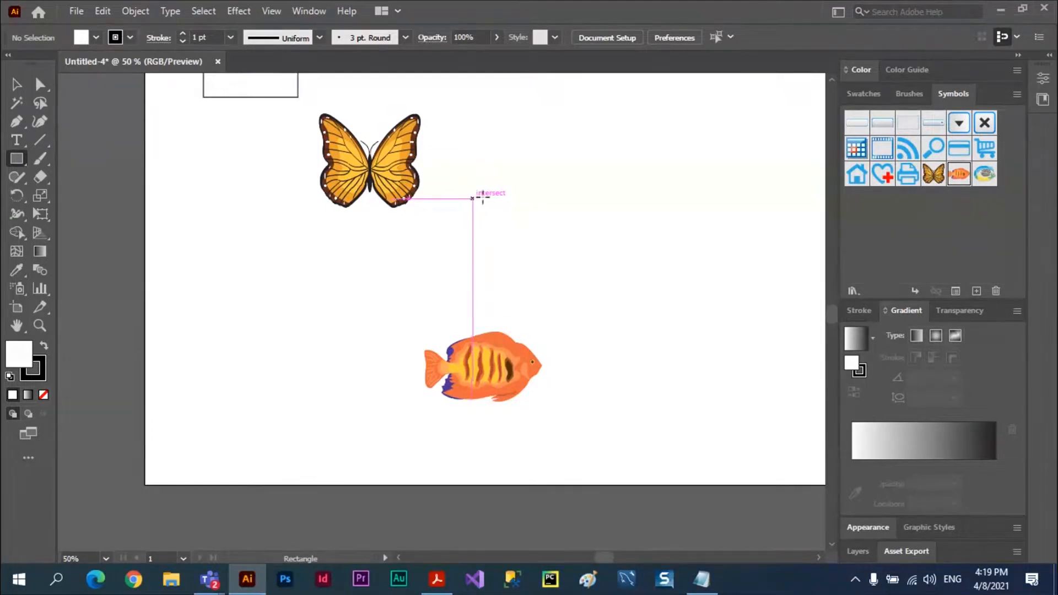
key("space")
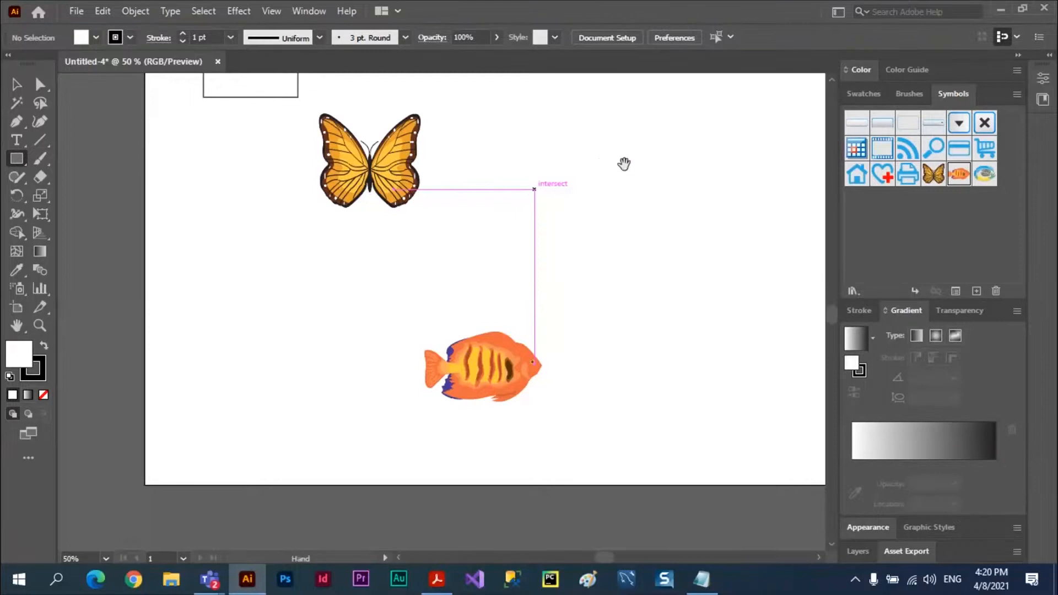
left_click_drag(626, 163, 520, 217)
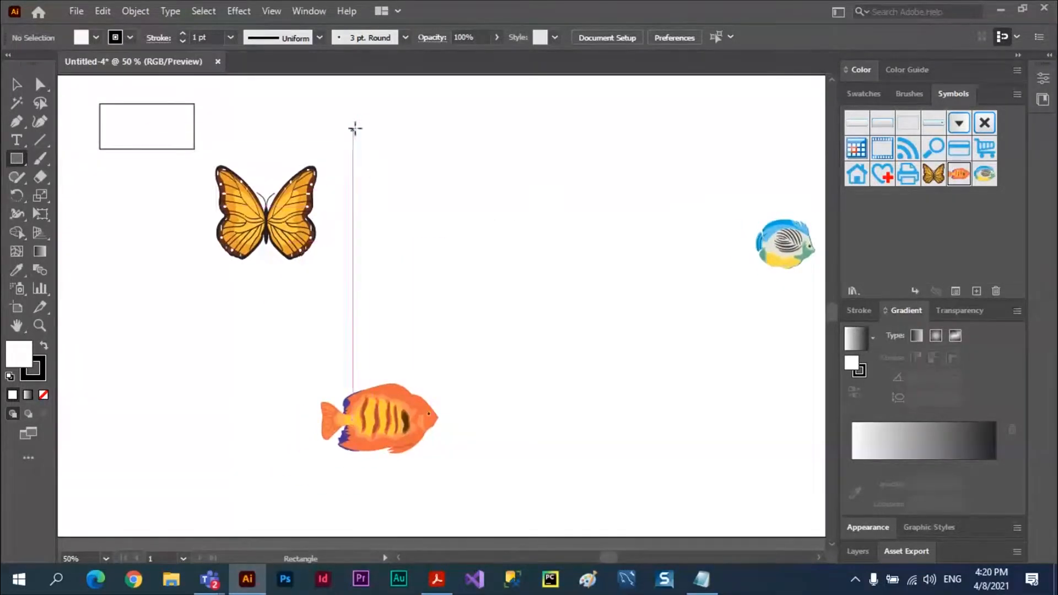
left_click_drag(353, 126, 480, 202)
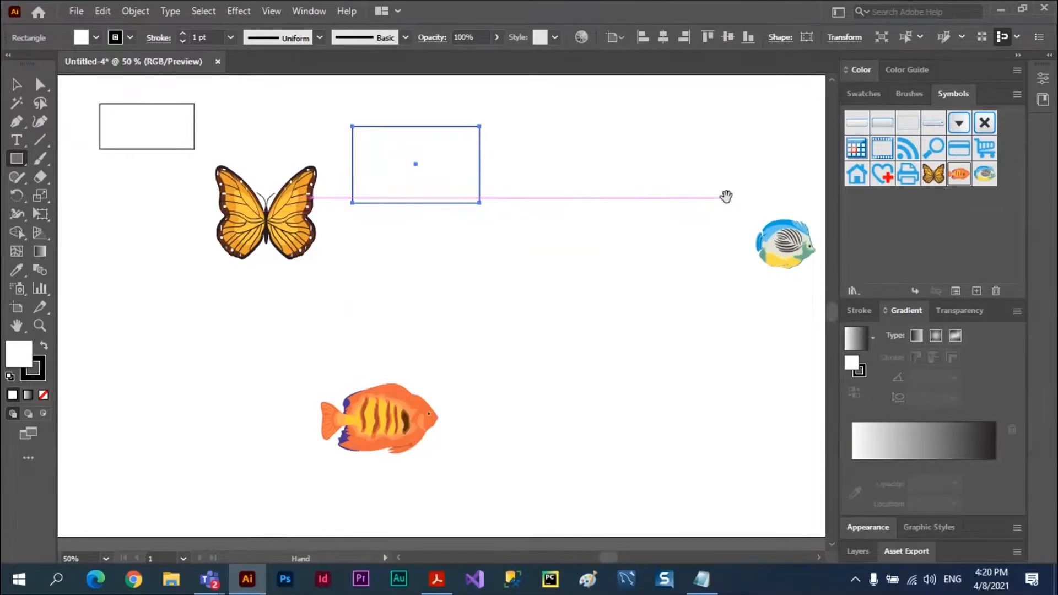
Step: Pan to the blue striped fish and back to the butterfly with the temporary Hand tool, keeping the Rectangle tool active
left_click_drag(791, 231, 559, 167)
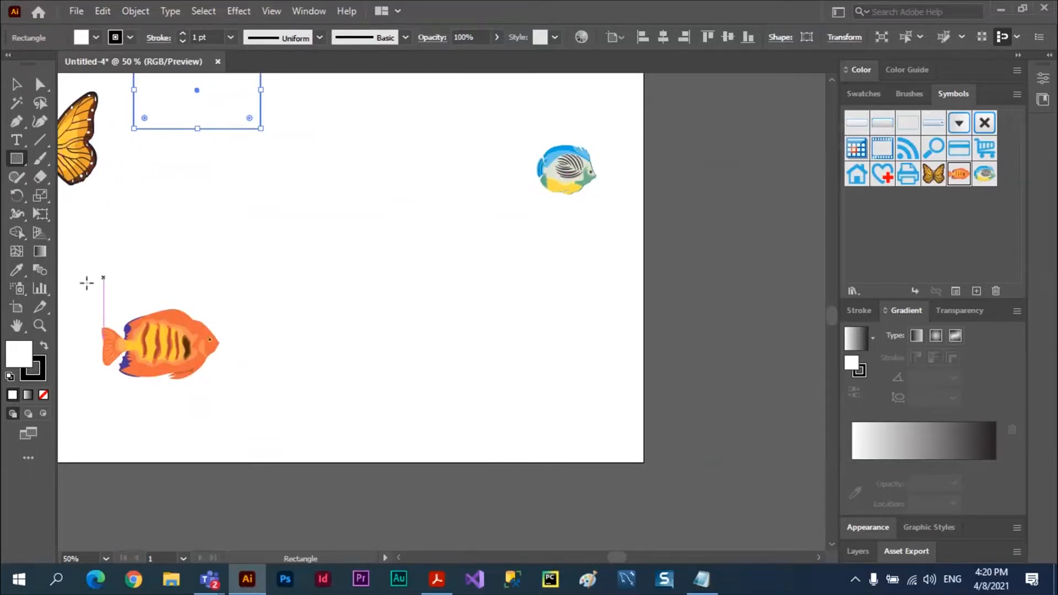
key("space")
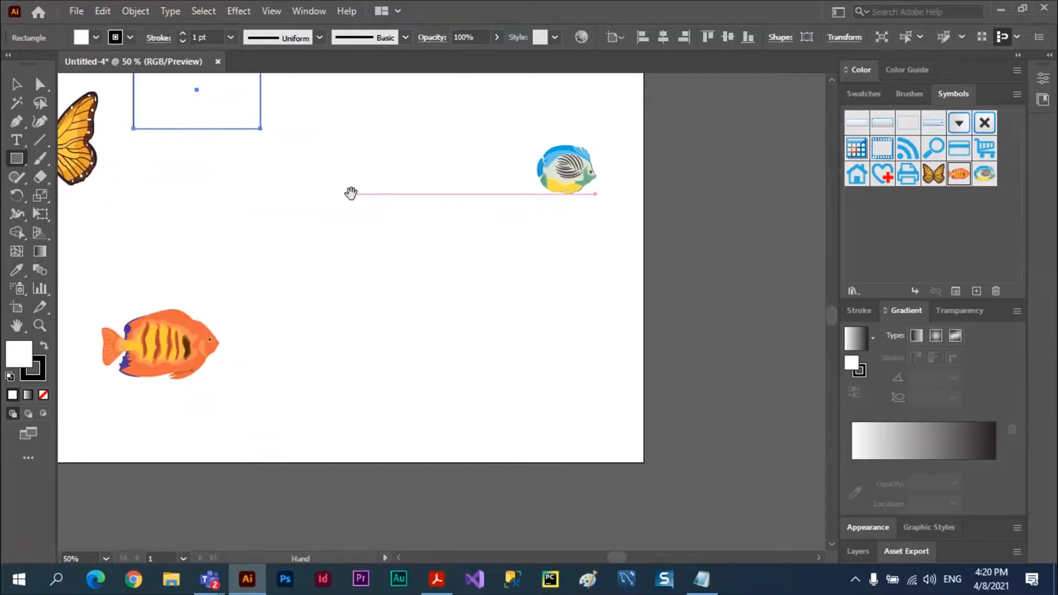
left_click_drag(274, 159, 600, 229)
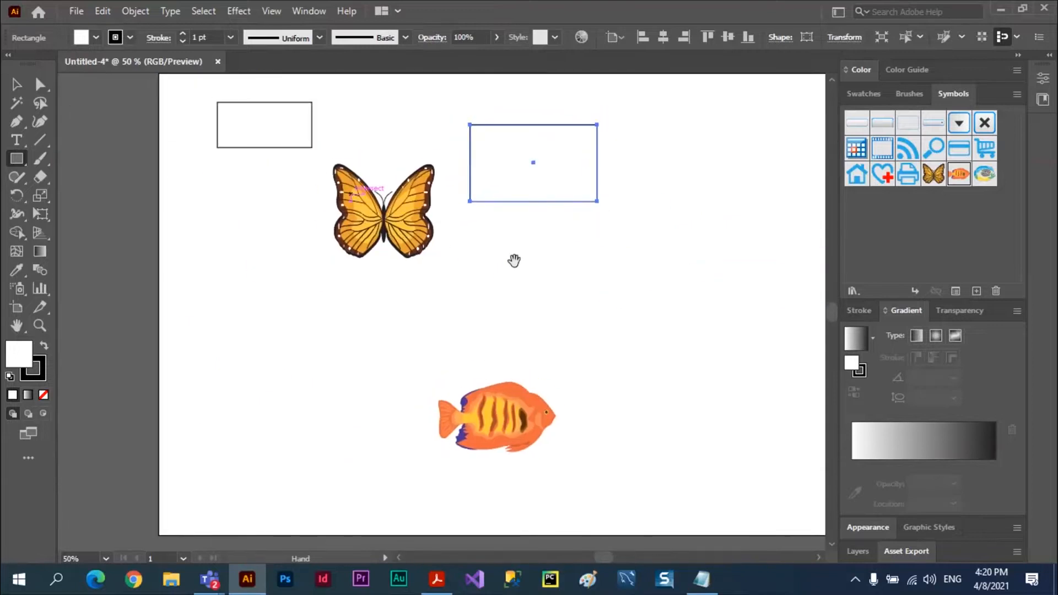
Step: Zoom in on the butterfly to 66.67% and out to 33.33% with the temporary Zoom tool
key("ctrl+space")
left_click(408, 224)
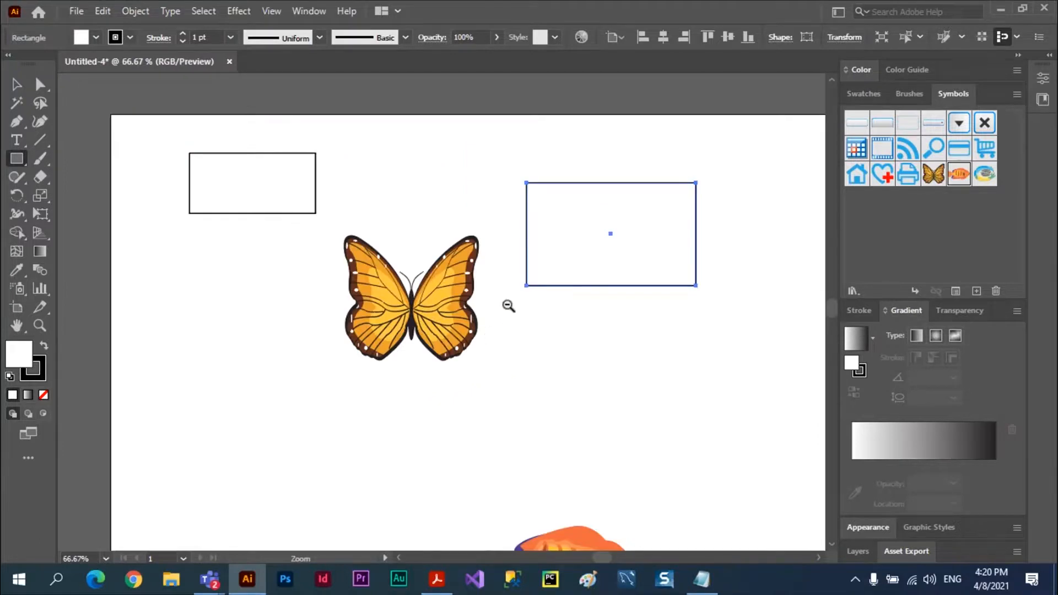
left_click(452, 304, "alt")
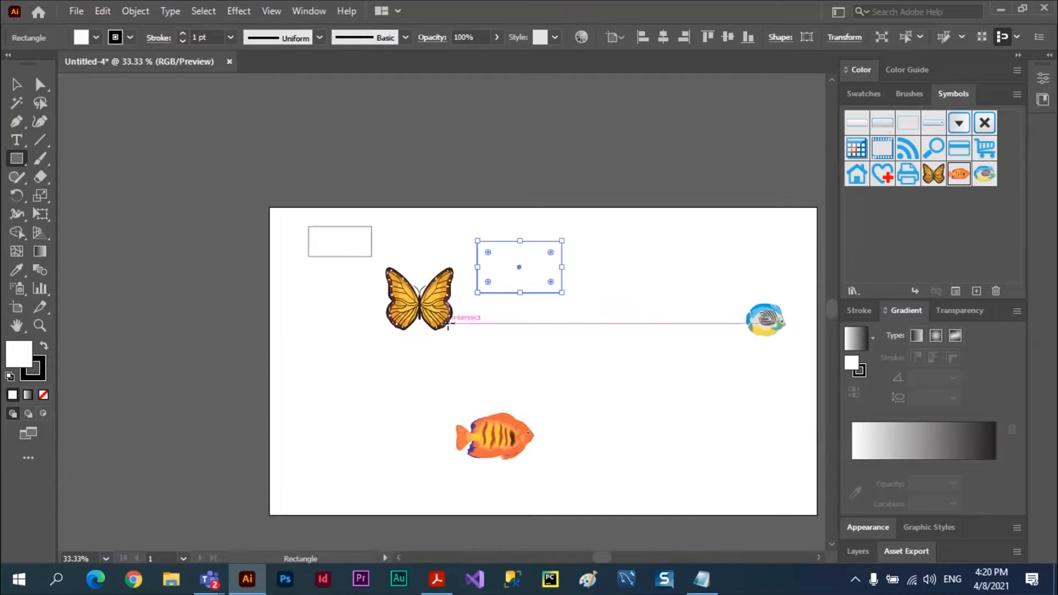
Step: Zoom in on the new rectangle in stages to 100% with the Zoom tool
left_click(39, 328)
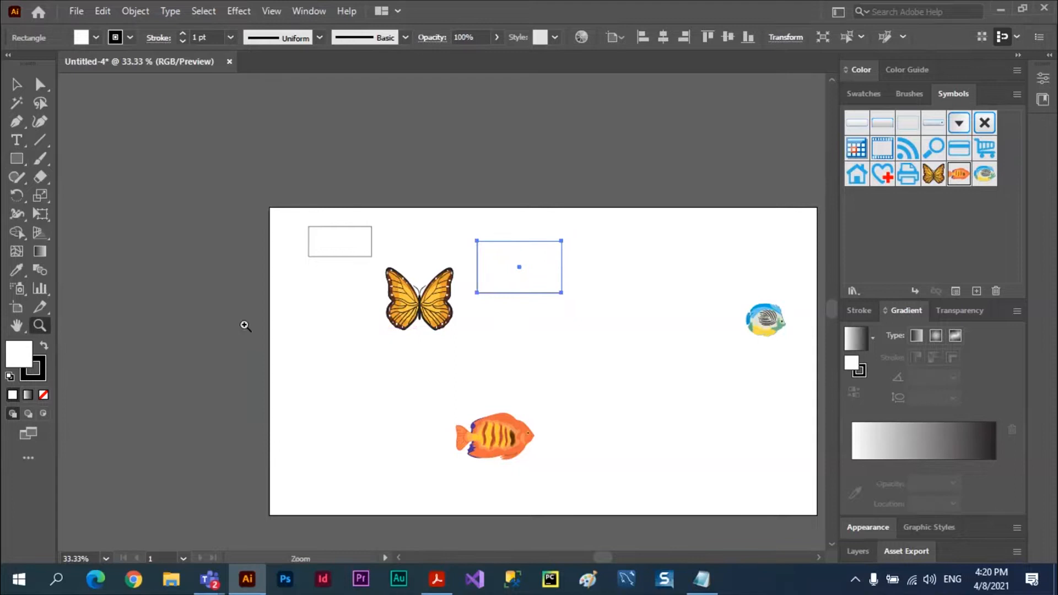
left_click(378, 273)
left_click(446, 264)
left_click(543, 277)
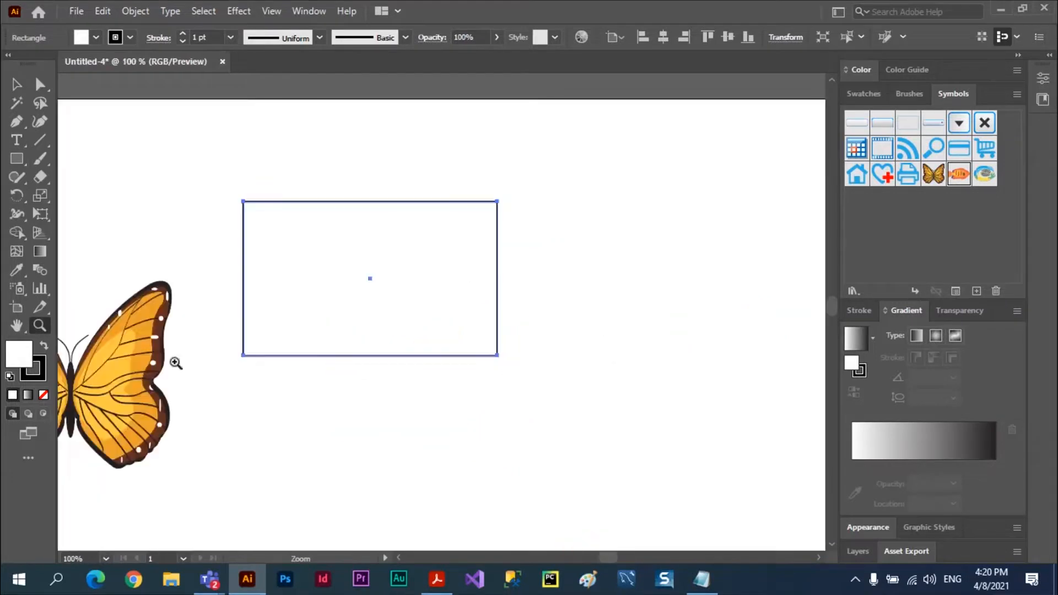
Step: Pan with the Hand tool to centre the butterfly in the window
left_click(22, 330)
left_click_drag(132, 386, 284, 333)
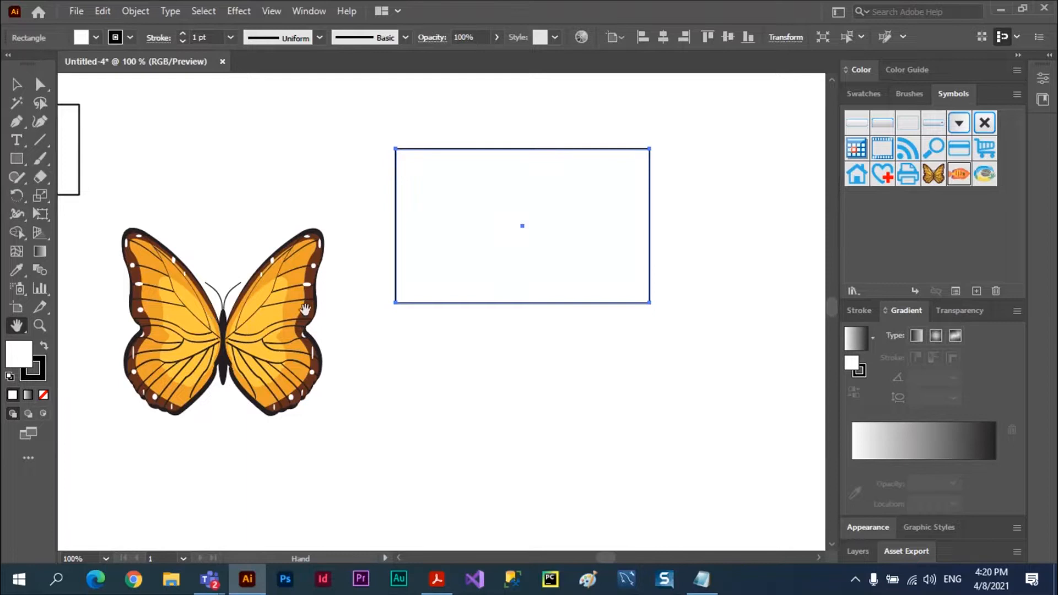
left_click_drag(279, 309, 495, 279)
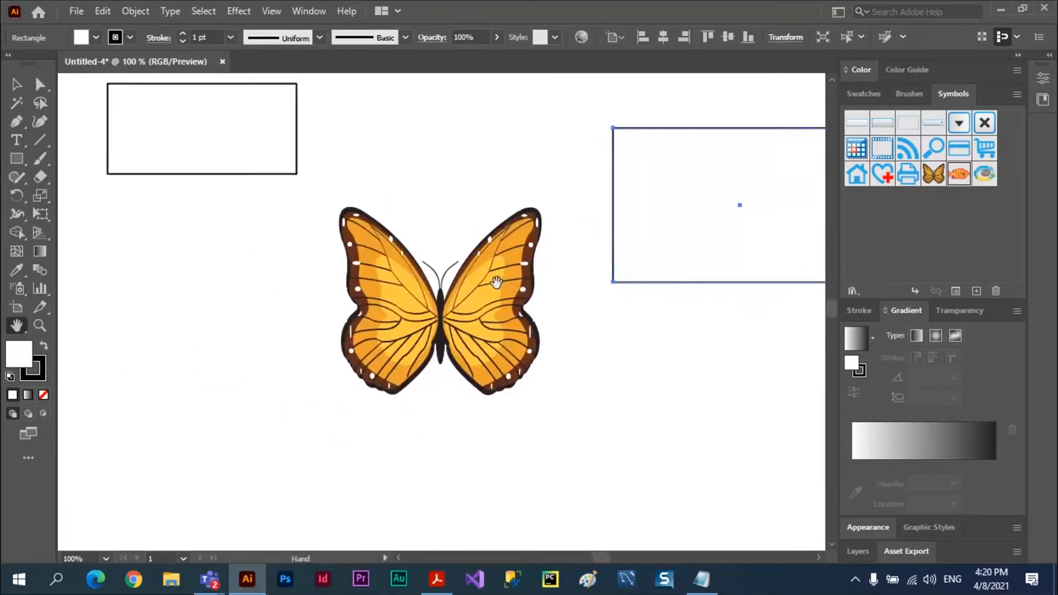
Step: Zoom in on the butterfly to 200% and back out to 50% with the temporary Zoom tool while the Hand tool is active
left_click(481, 303)
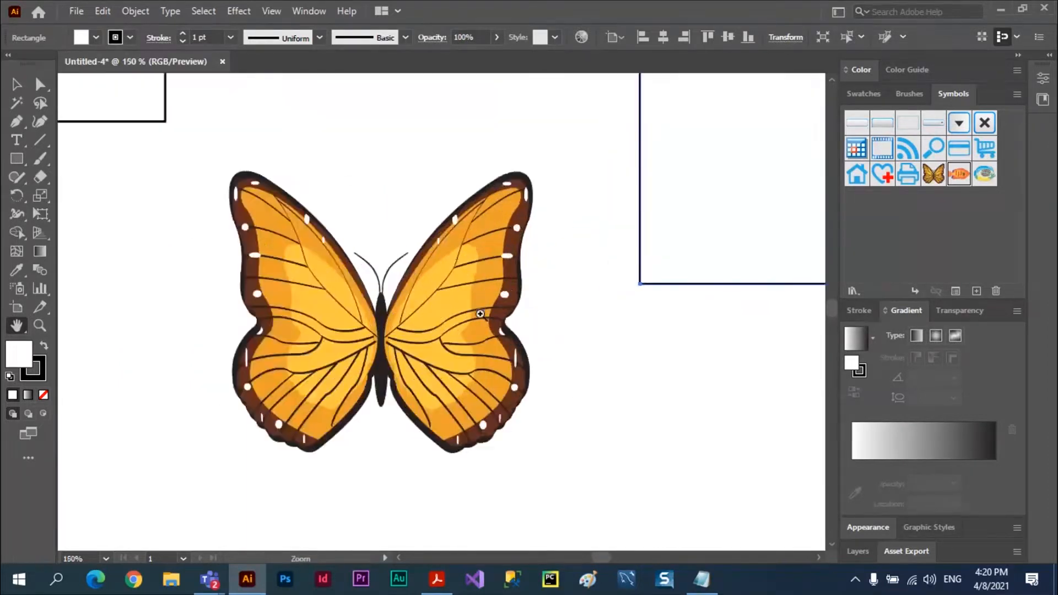
left_click(460, 312)
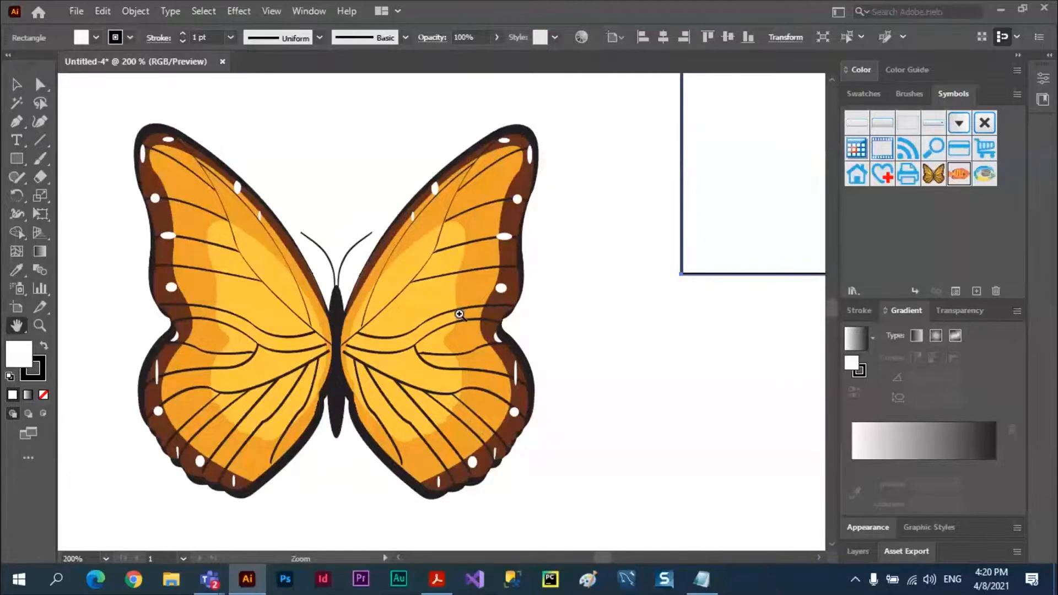
left_click(426, 320, "alt")
left_click(443, 337, "alt")
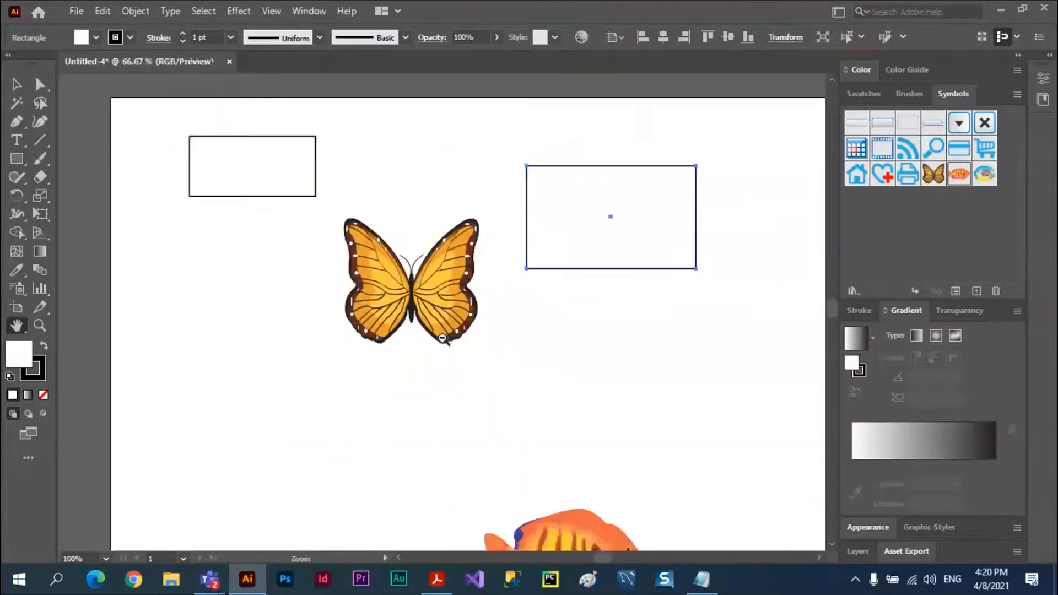
left_click(442, 334, "alt")
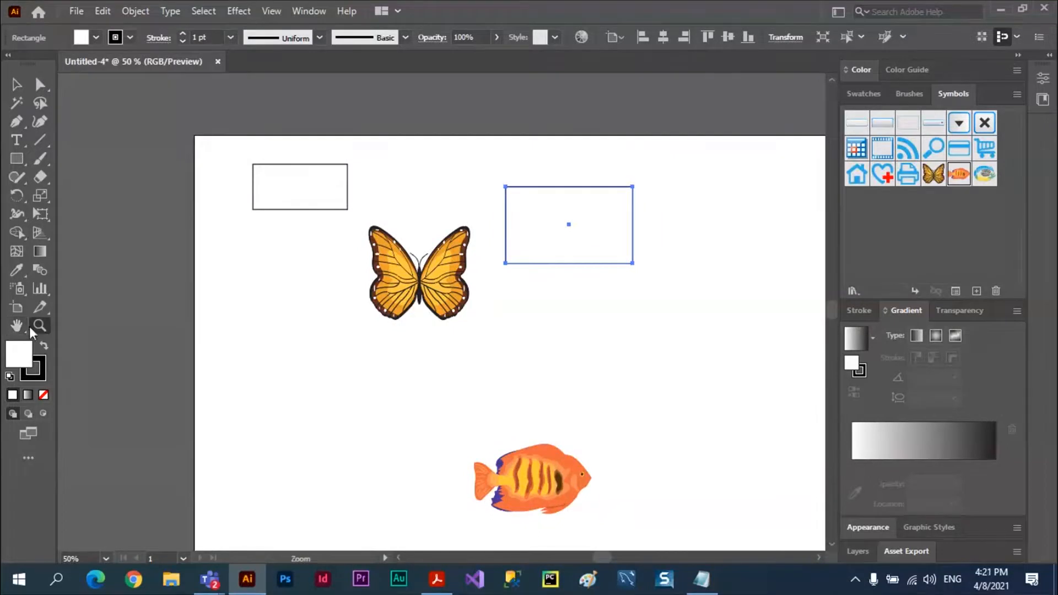
Step: Activate the Zoom tool and check the topic list in Illustrator Topics.txt in Notepad
key("z")
left_click(269, 11)
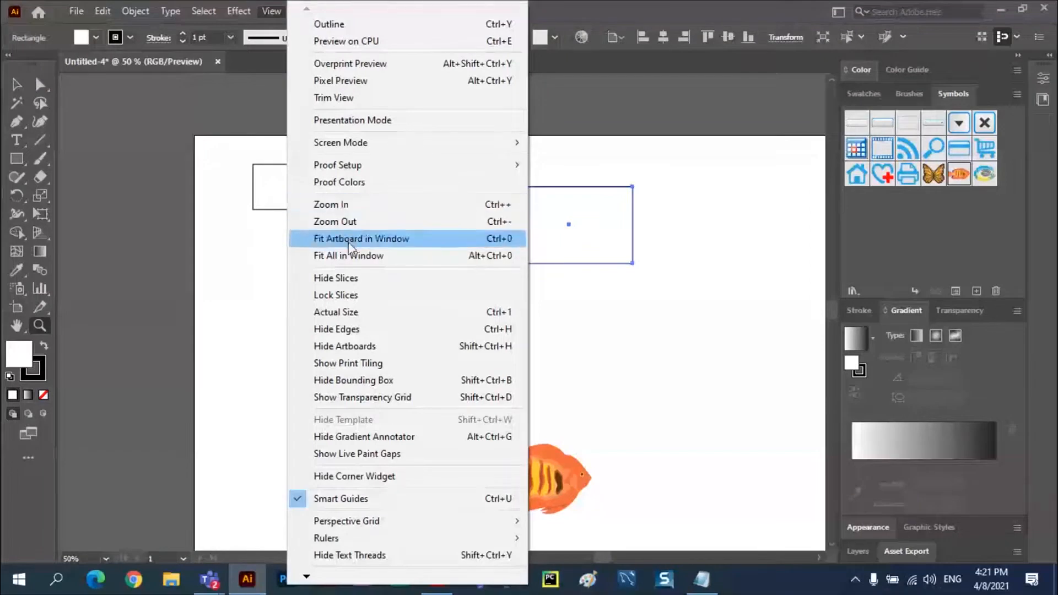
left_click(643, 12)
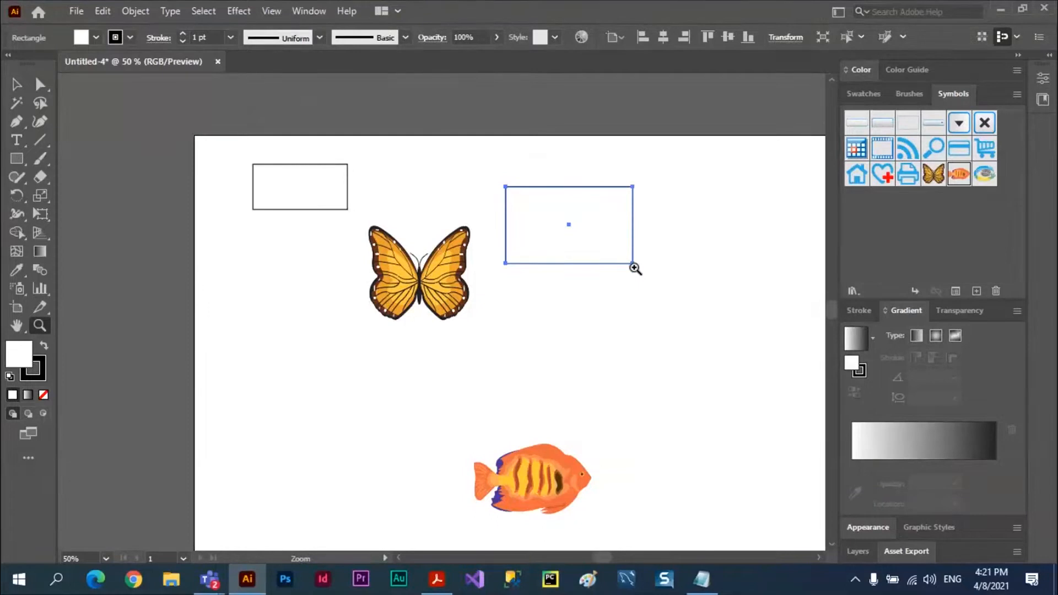
key("alt+Tab")
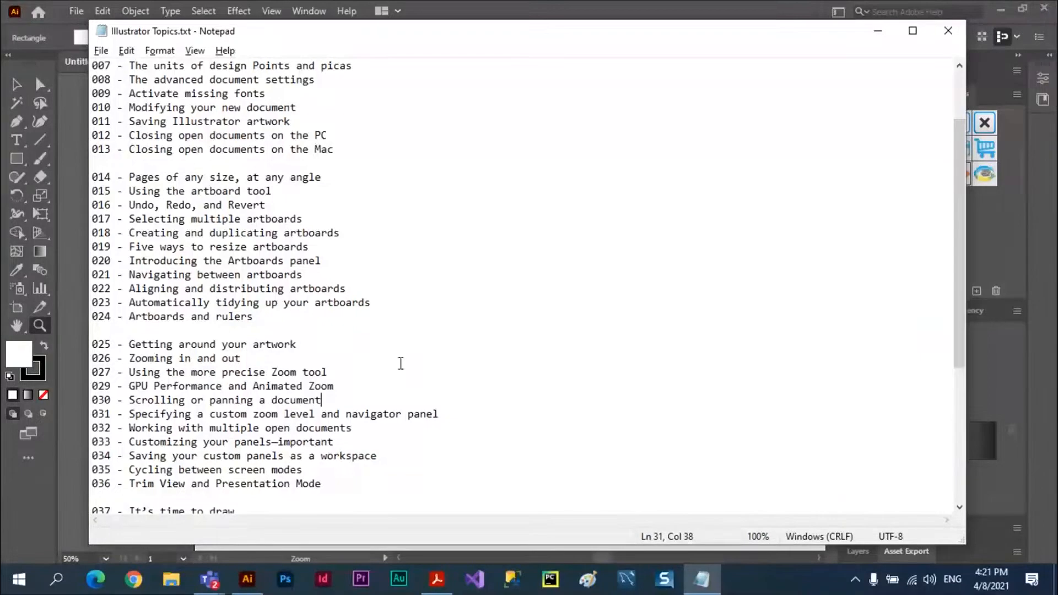
key("alt+Tab")
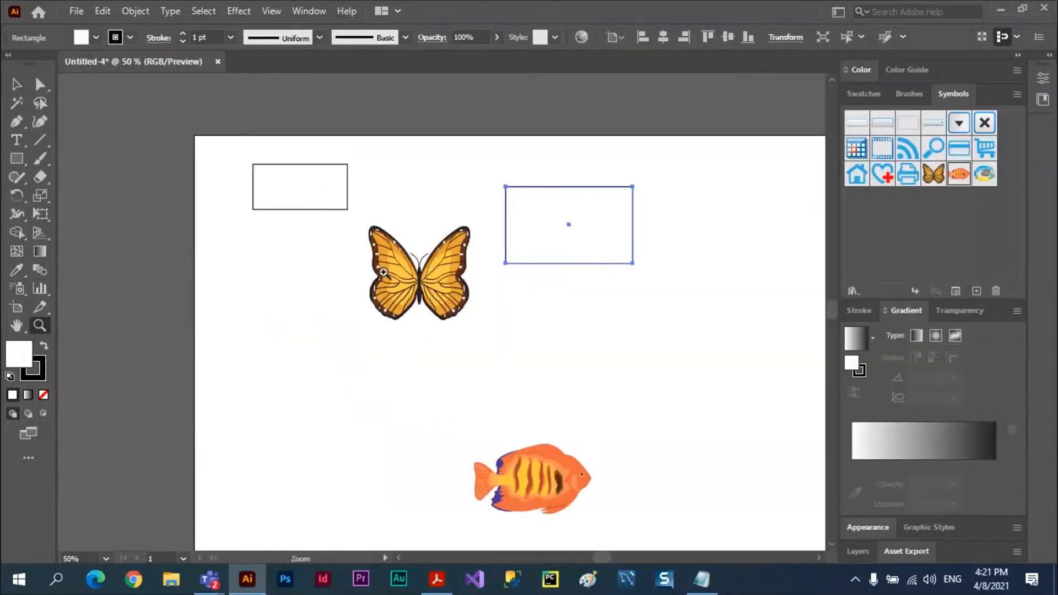
Step: Zoom in on the butterfly's body in stages to 600% with the Zoom tool
left_click_drag(384, 273, 387, 275)
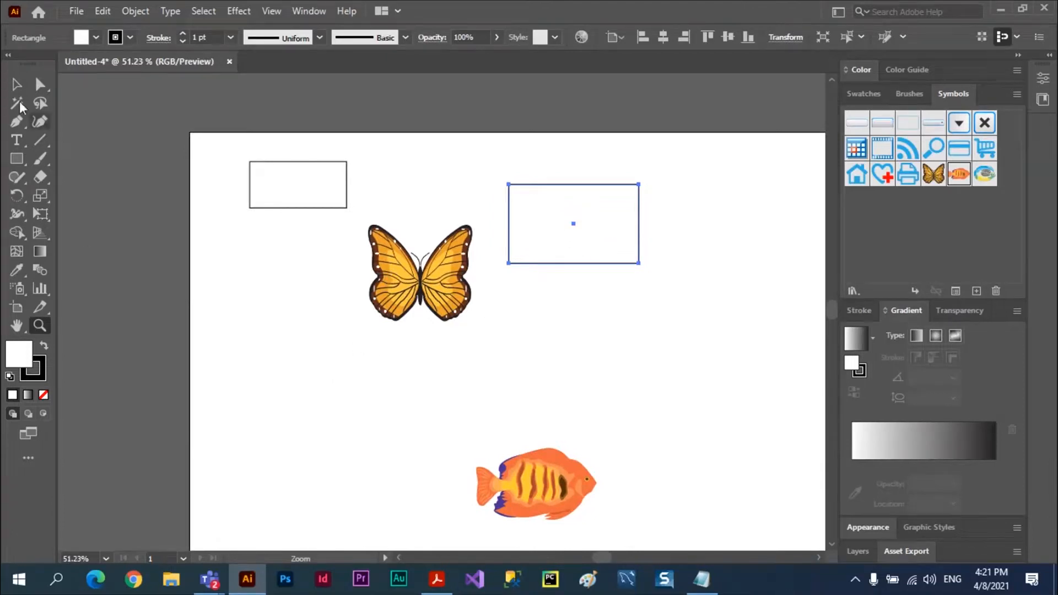
left_click(17, 84)
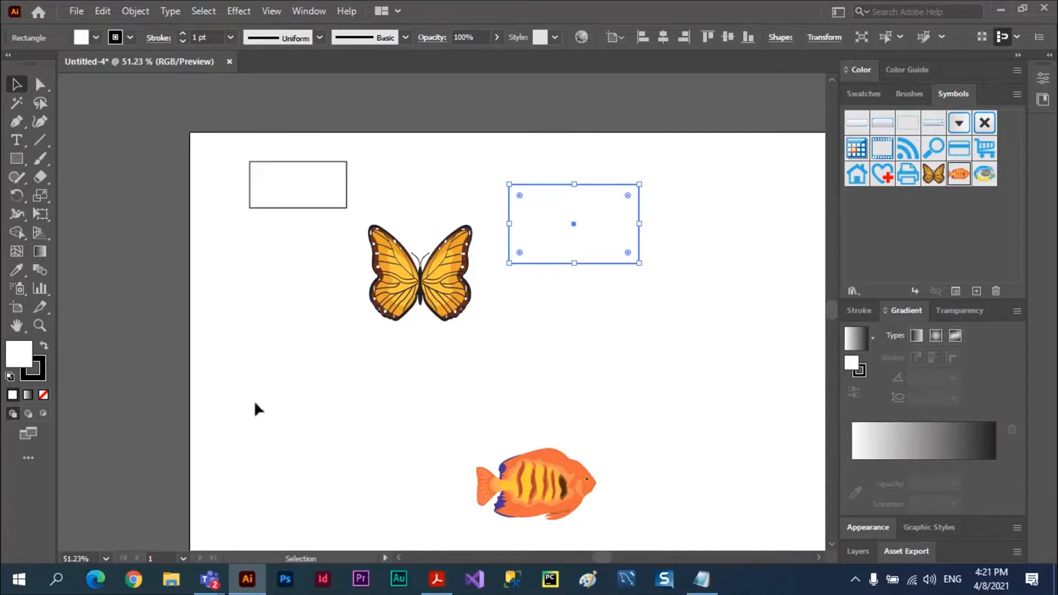
left_click(39, 325)
left_click(441, 304)
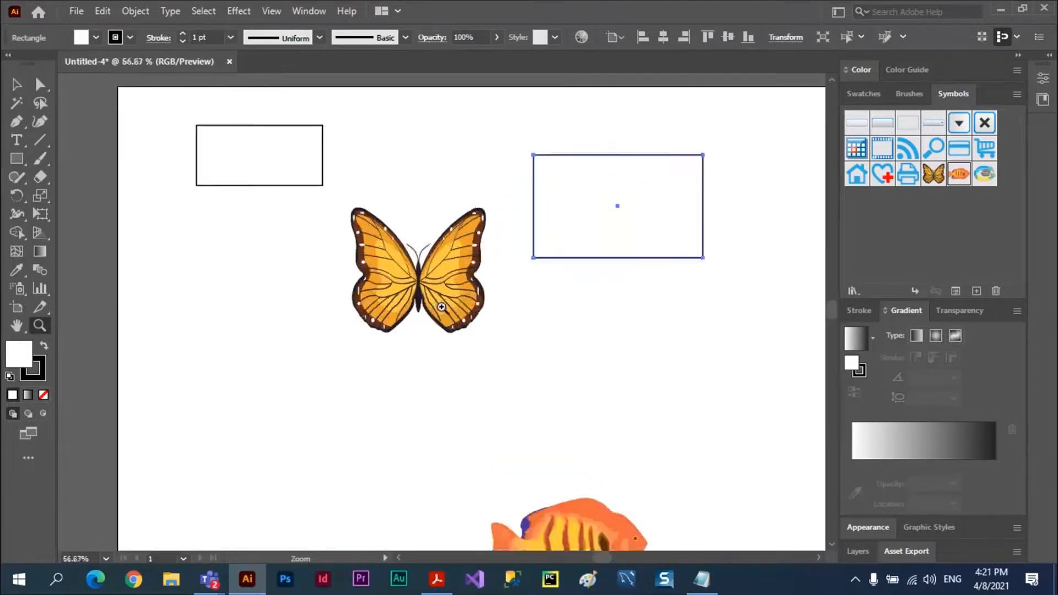
left_click(441, 304)
left_click(441, 304)
left_click(442, 304)
left_click(440, 347)
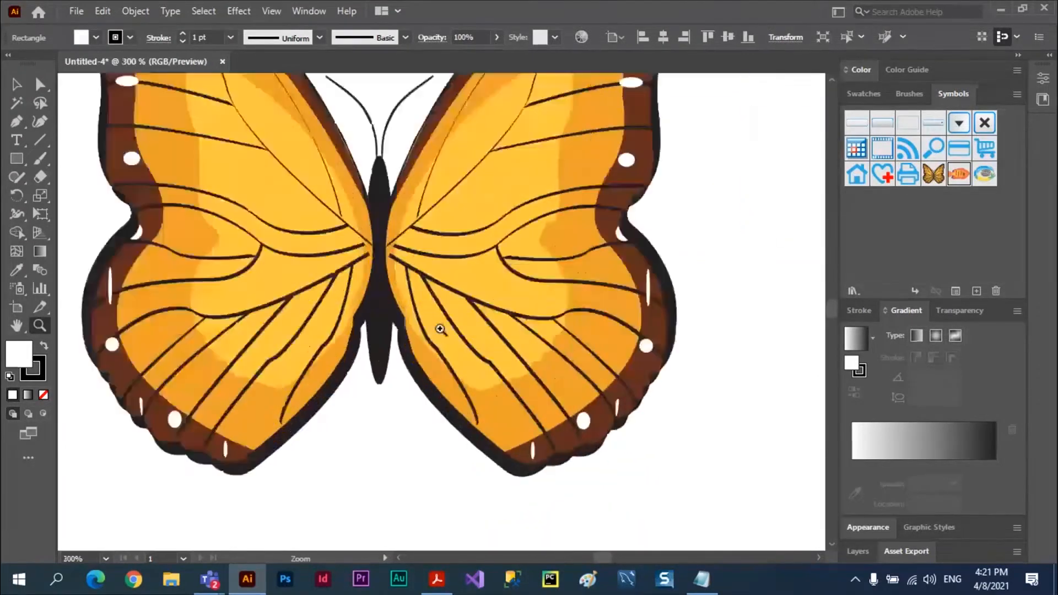
left_click(442, 328)
left_click(444, 313)
left_click(398, 302)
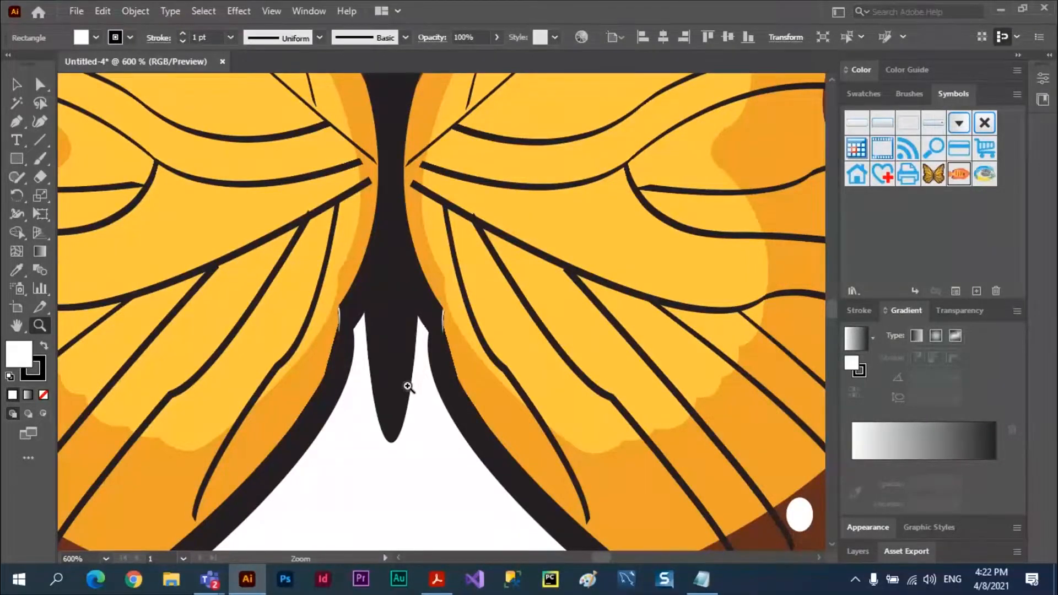
Step: Switch the document to CPU preview and zoom in on the butterfly's body to 1600%
left_click(270, 14)
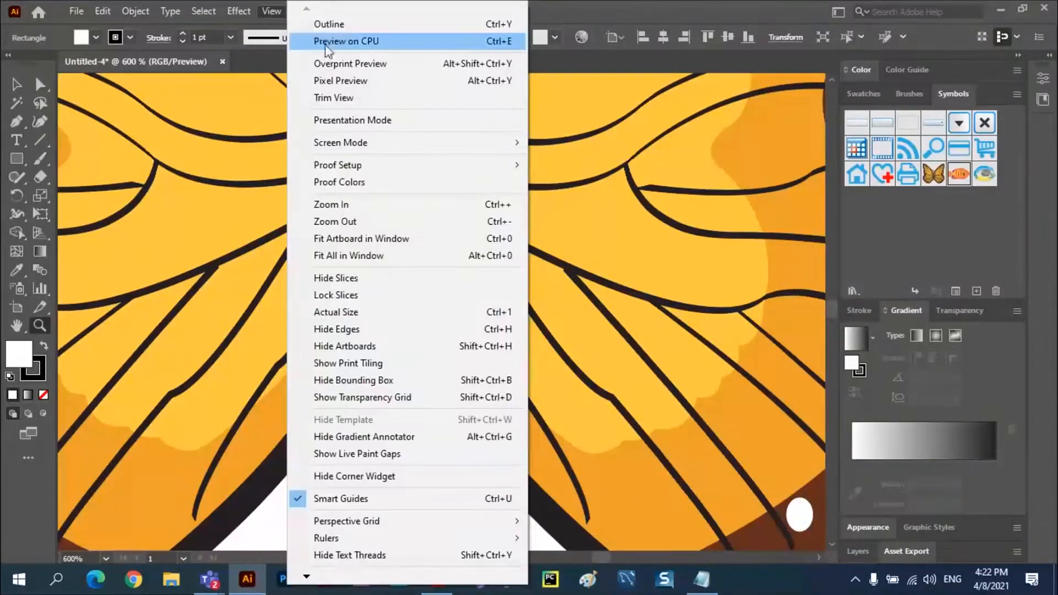
left_click(361, 44)
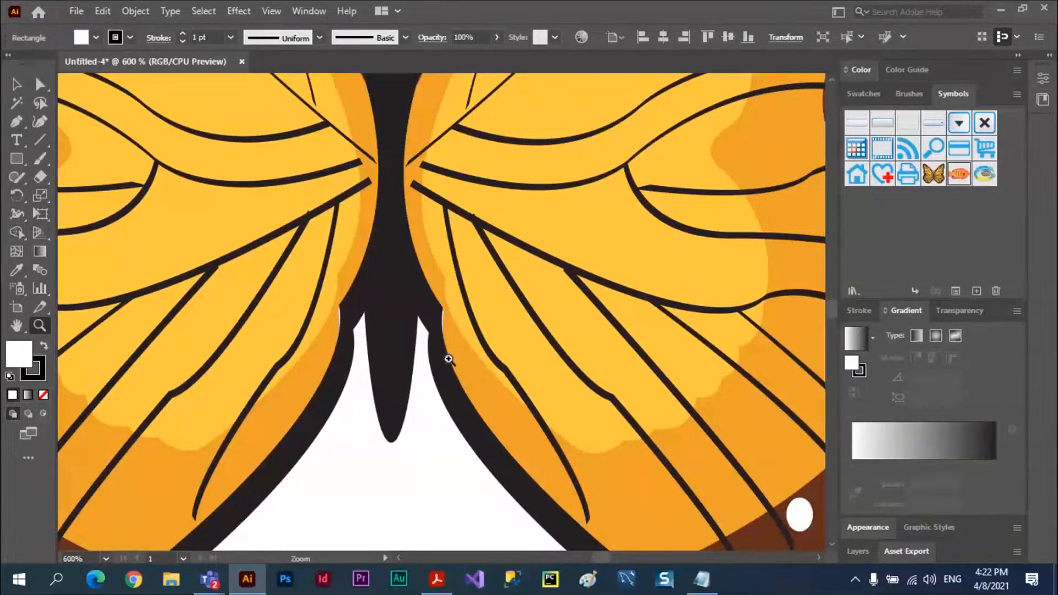
left_click(460, 281)
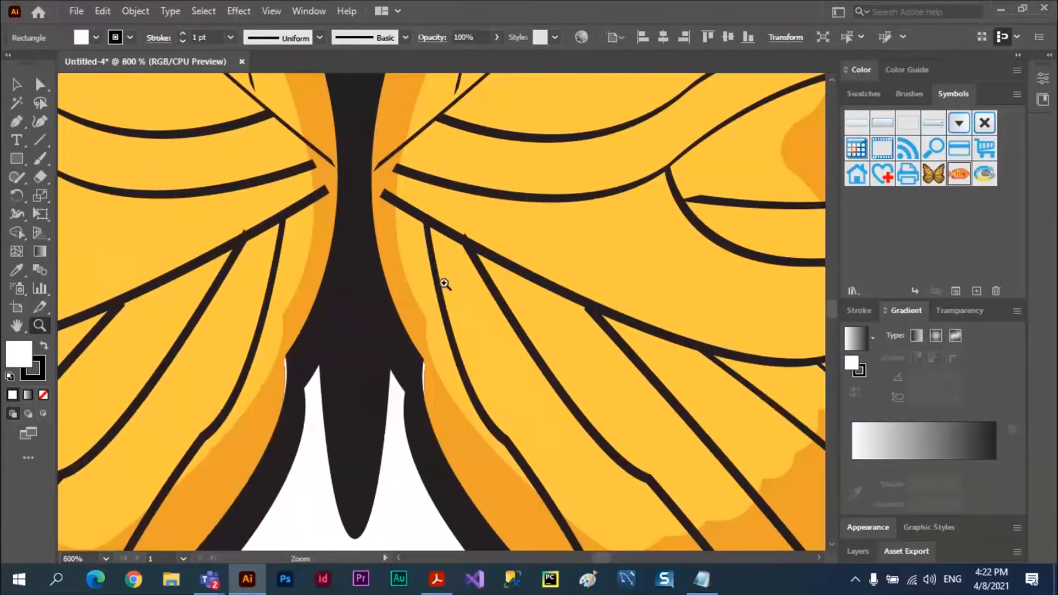
left_click(439, 282)
left_click(435, 281)
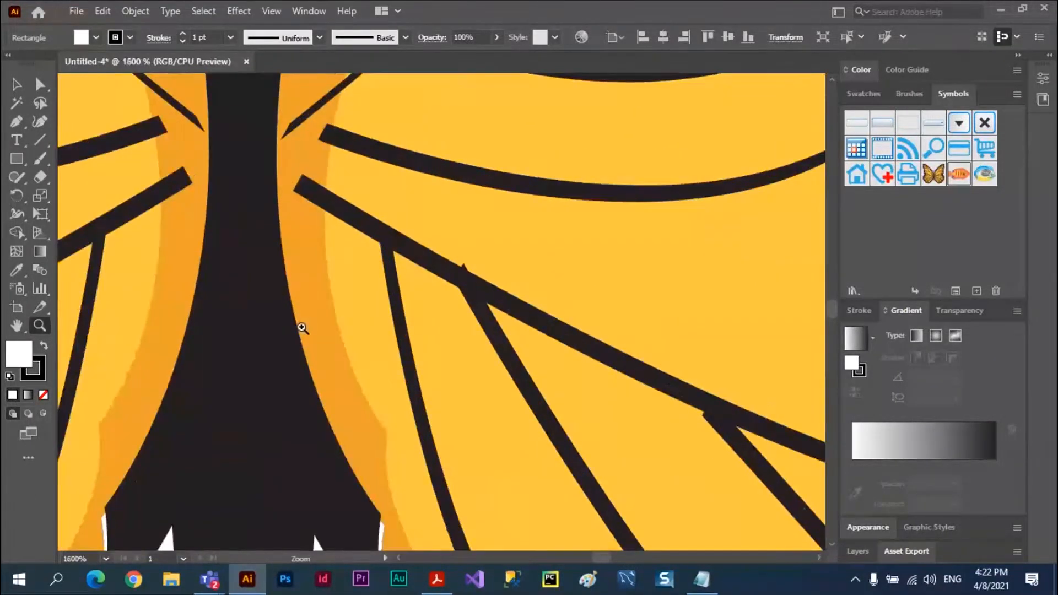
Step: Switch the document to GPU preview and zoom in on the butterfly's wing veins to 3200%
left_click(271, 12)
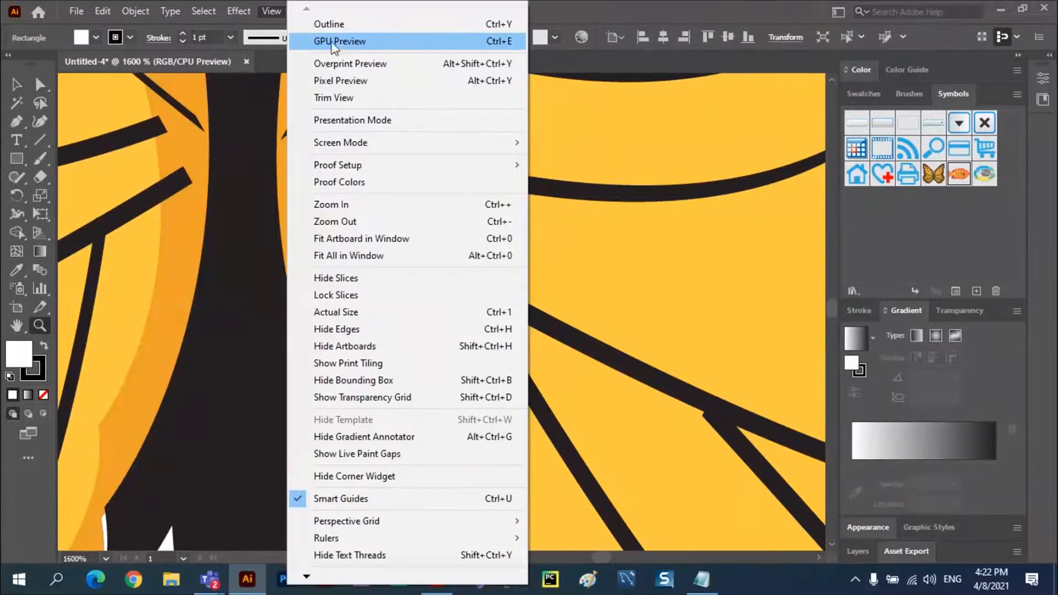
left_click(332, 42)
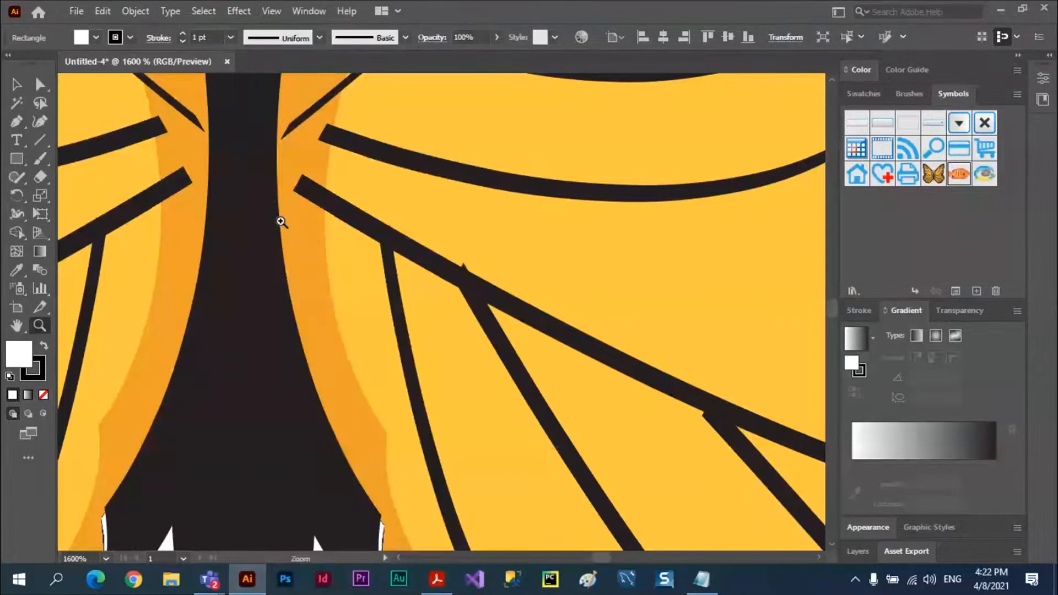
left_click(267, 12)
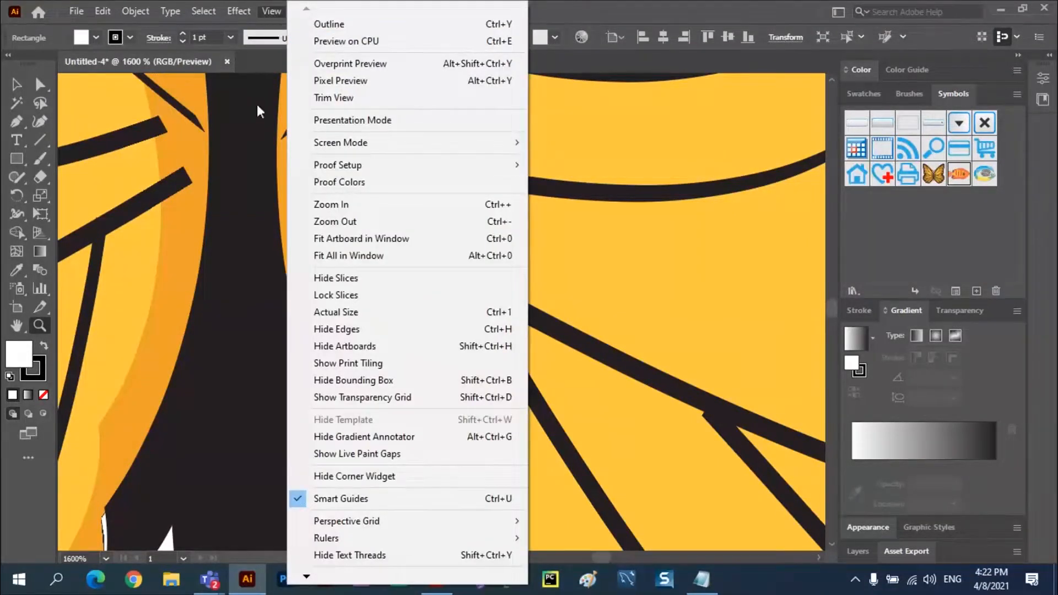
left_click(232, 192)
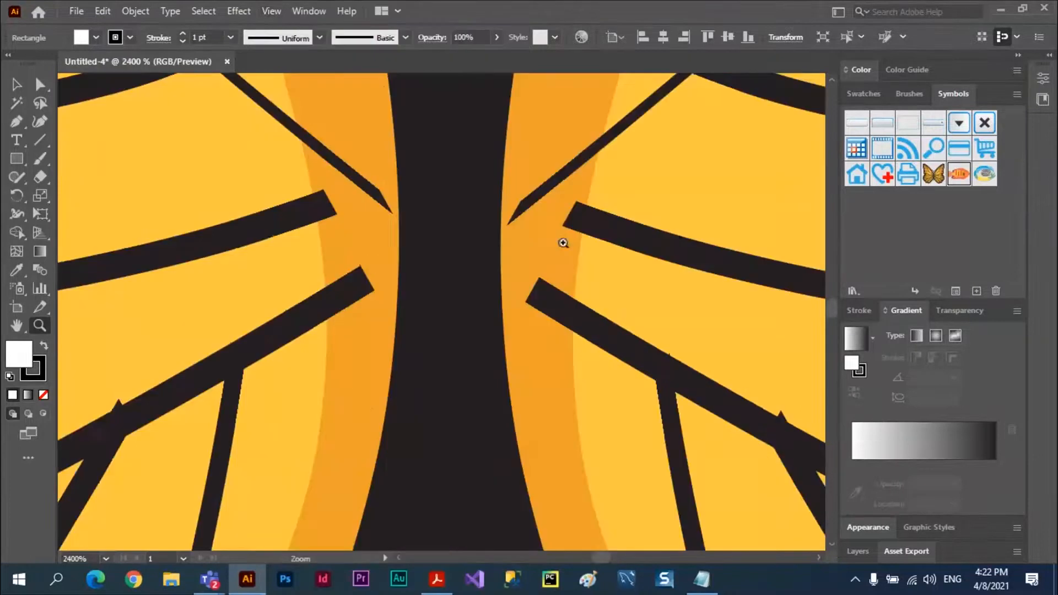
left_click(628, 223)
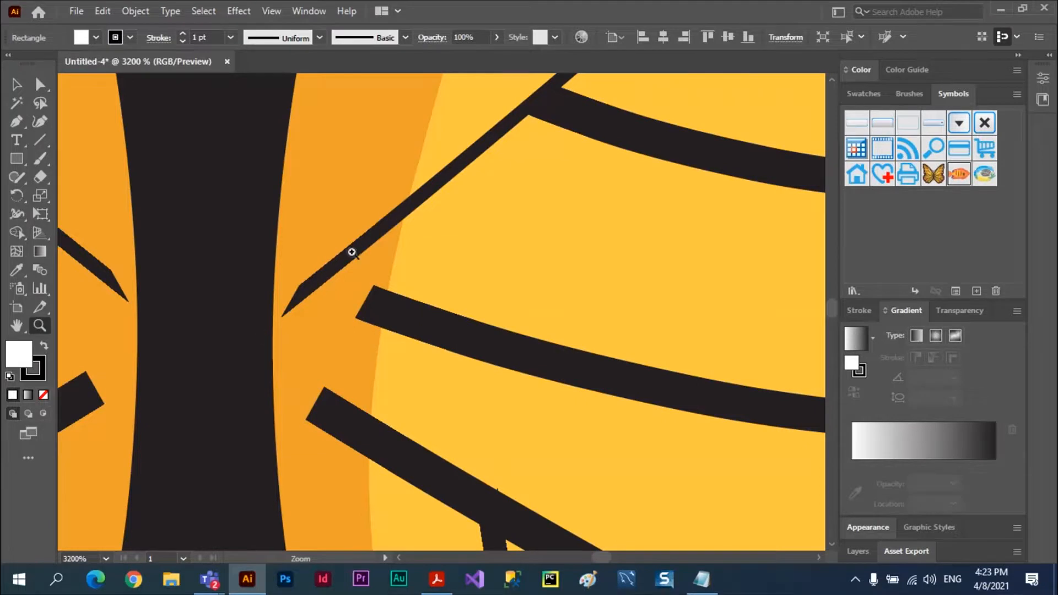
Step: Switch the document to CPU preview and fit all artwork in the window
left_click(270, 14)
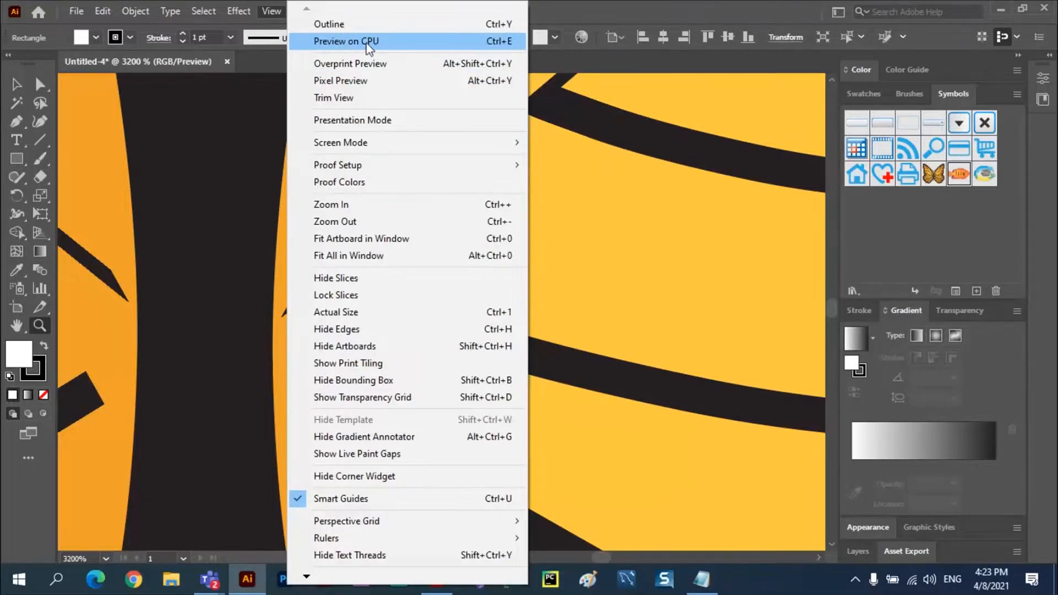
left_click(362, 43)
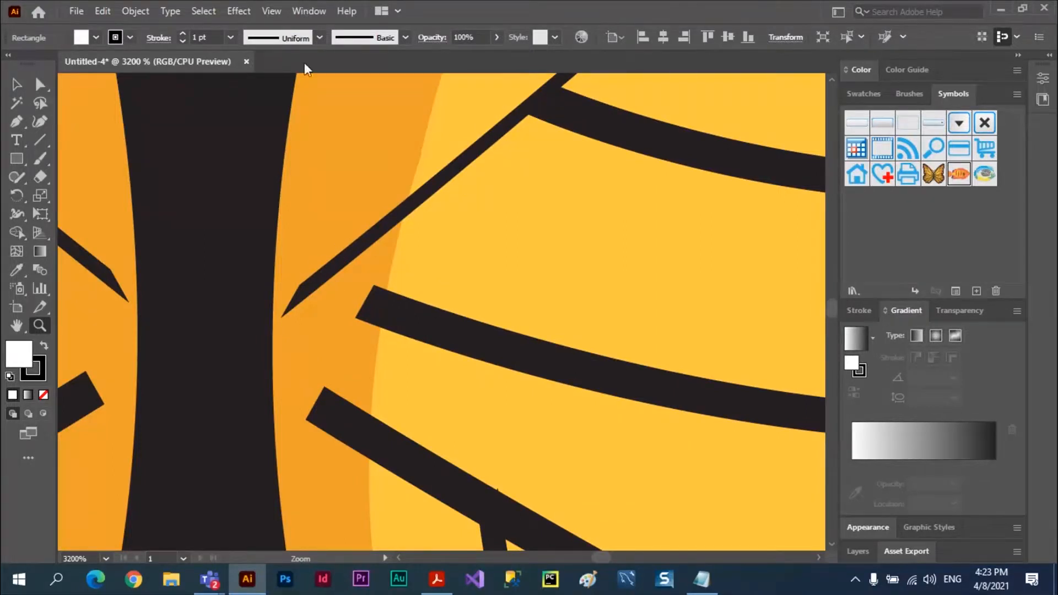
left_click(270, 11)
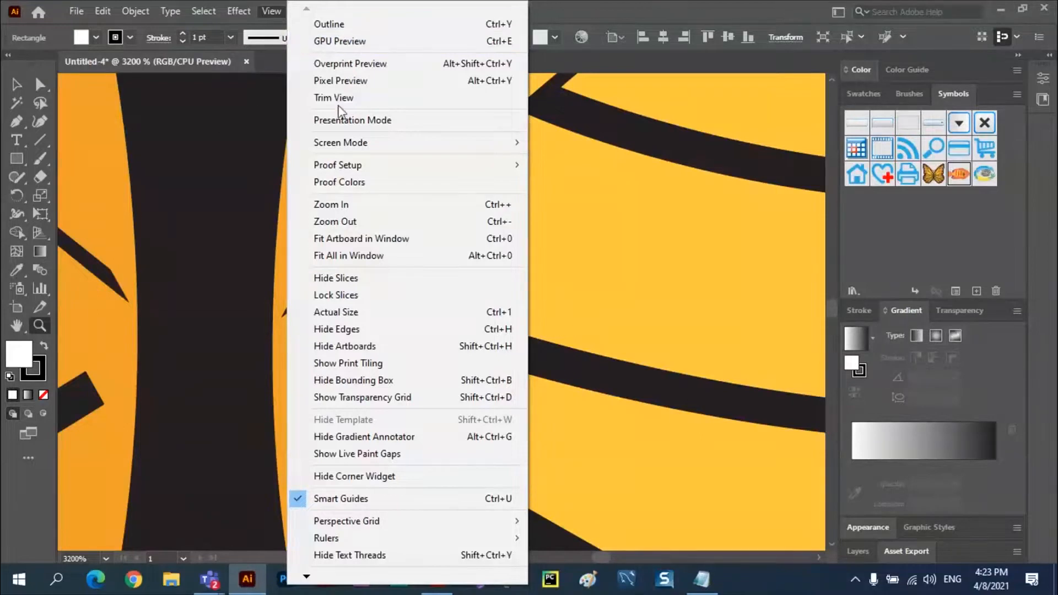
left_click(351, 258)
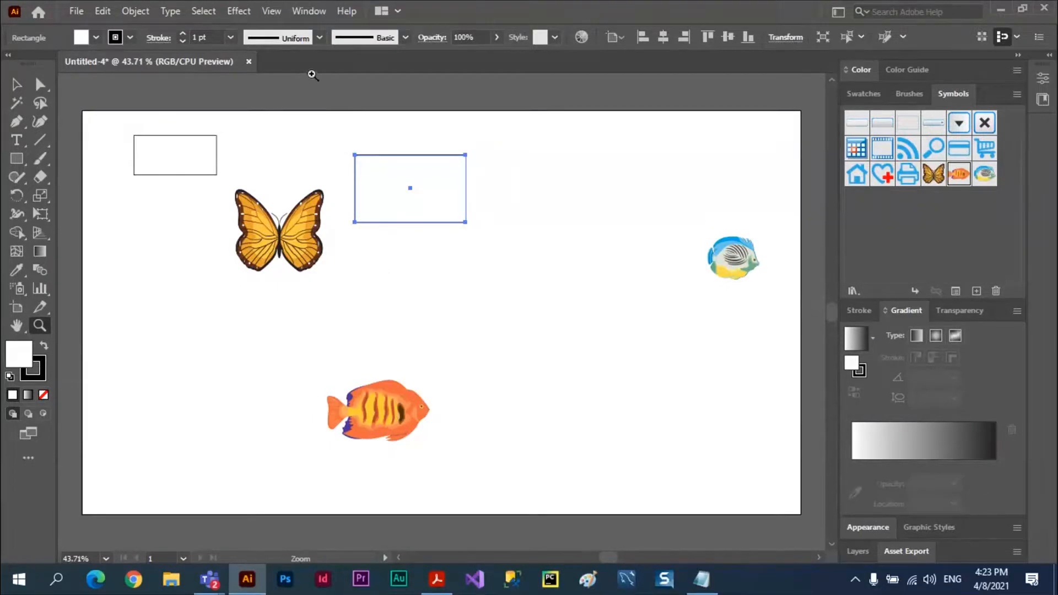
Step: Return the fitted document to GPU preview
left_click(270, 11)
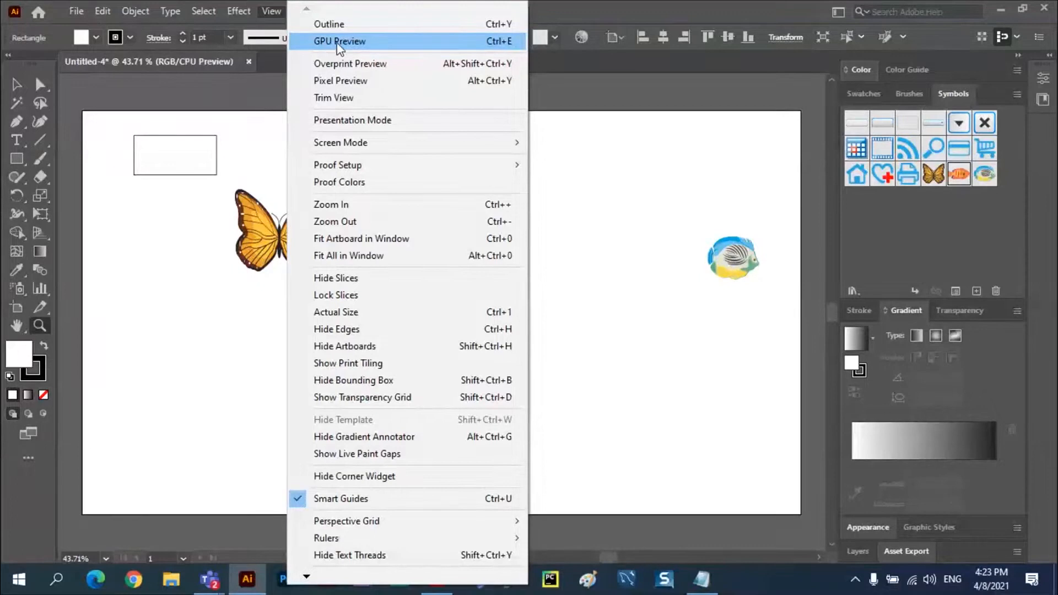
left_click(338, 45)
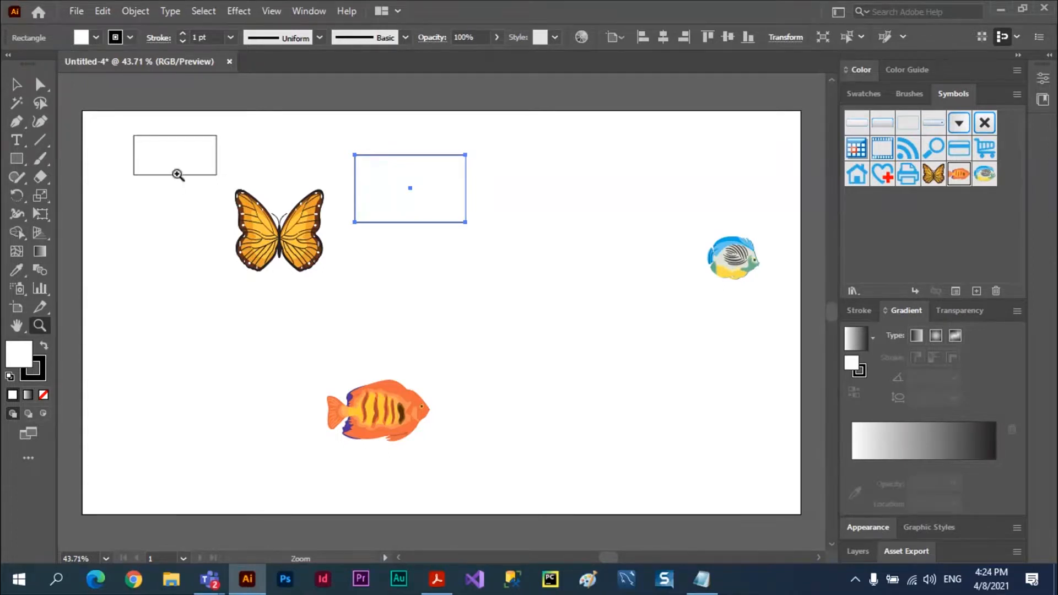
Step: Turn off GPU Performance in the Performance preferences and check whether the GPU Preview command is available
left_click(105, 12)
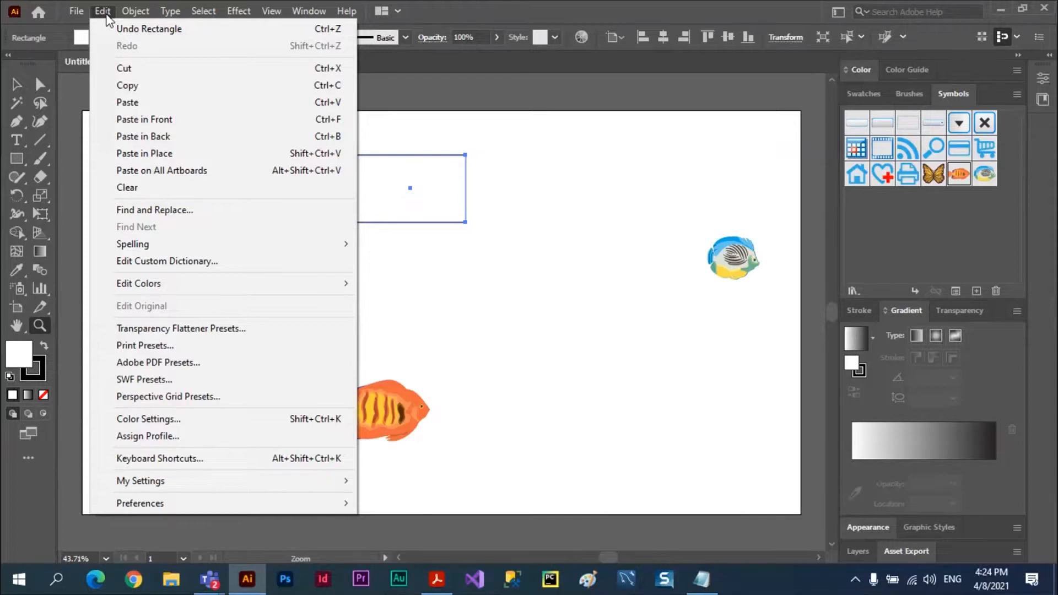
mouse_move(162, 510)
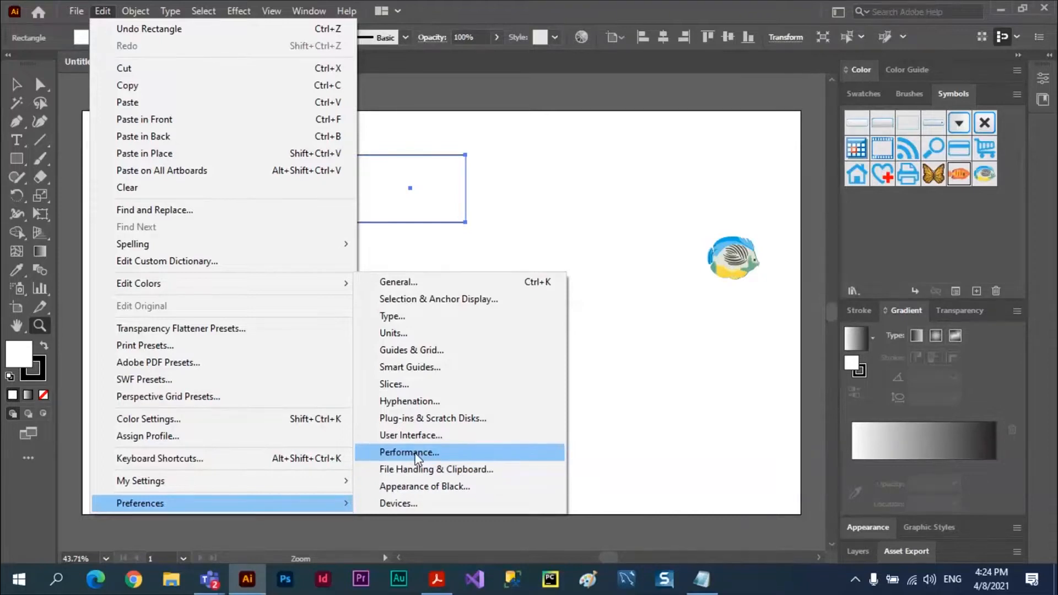
left_click(76, 12)
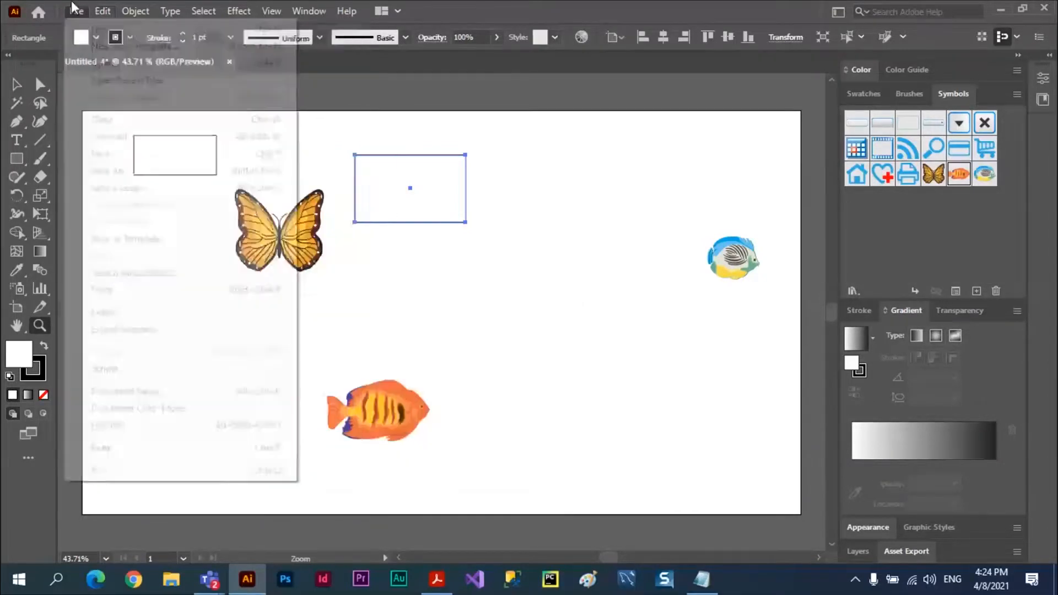
mouse_move(103, 11)
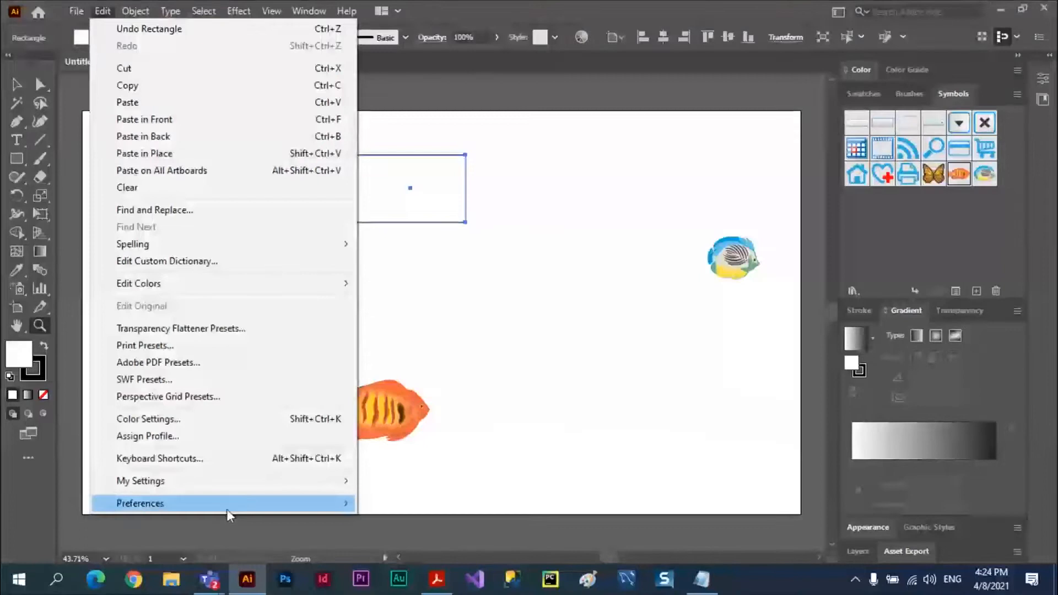
mouse_move(227, 504)
left_click(419, 453)
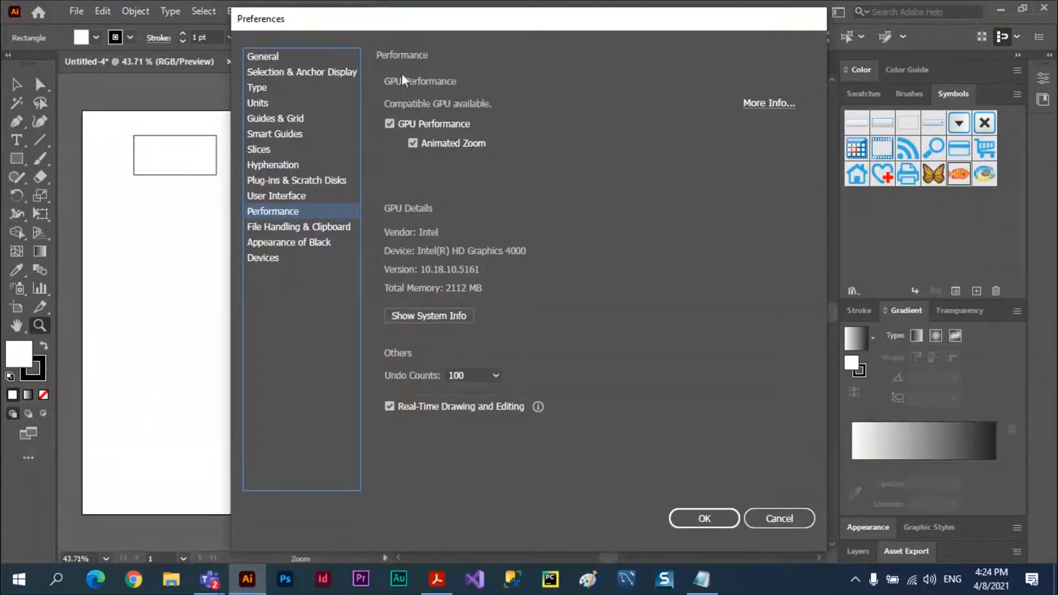
left_click(390, 124)
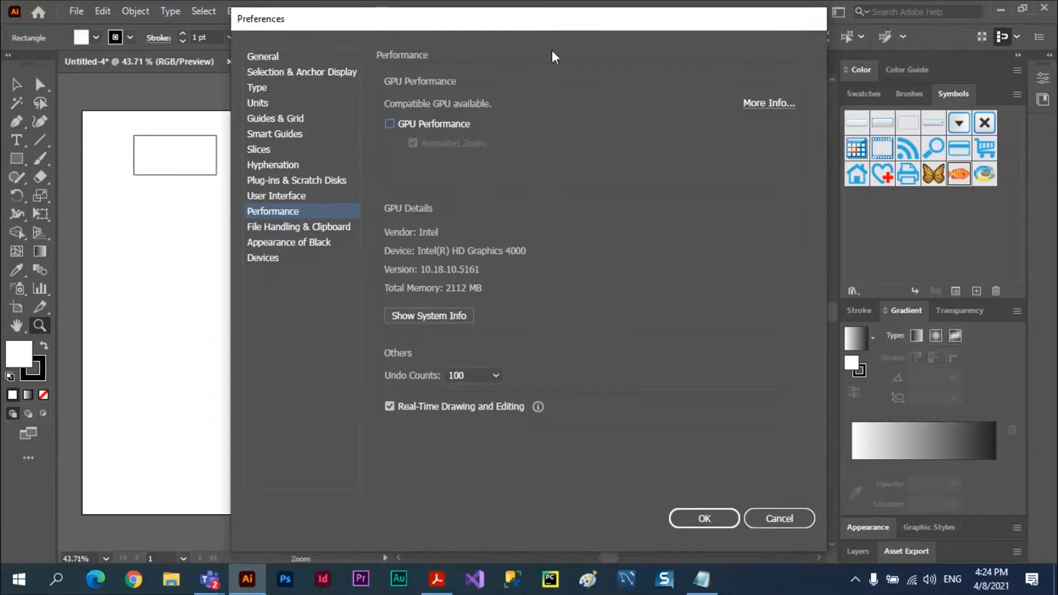
left_click_drag(567, 27, 519, 202)
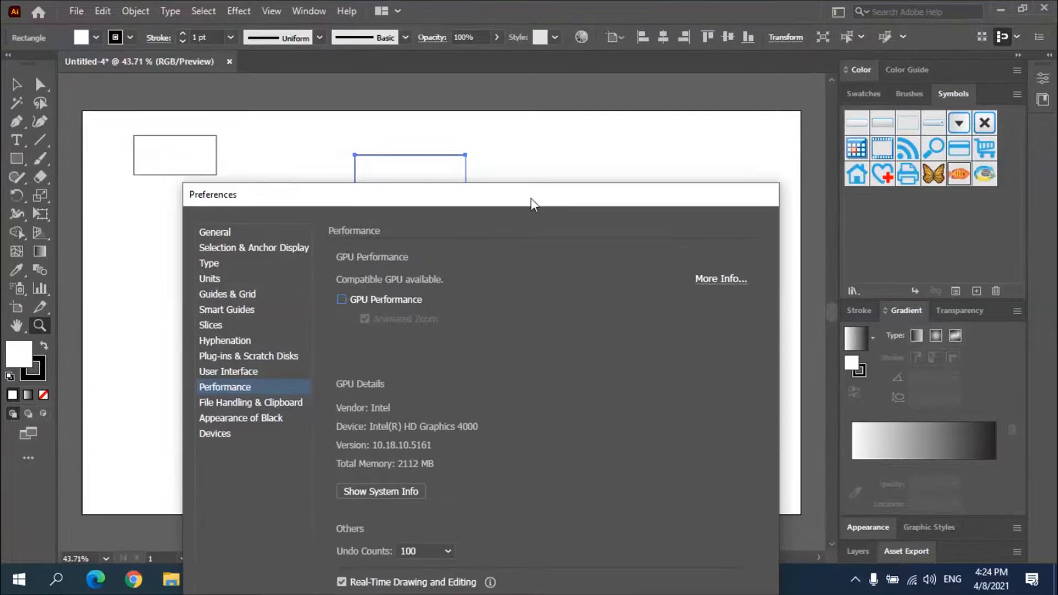
left_click_drag(531, 202, 499, 77)
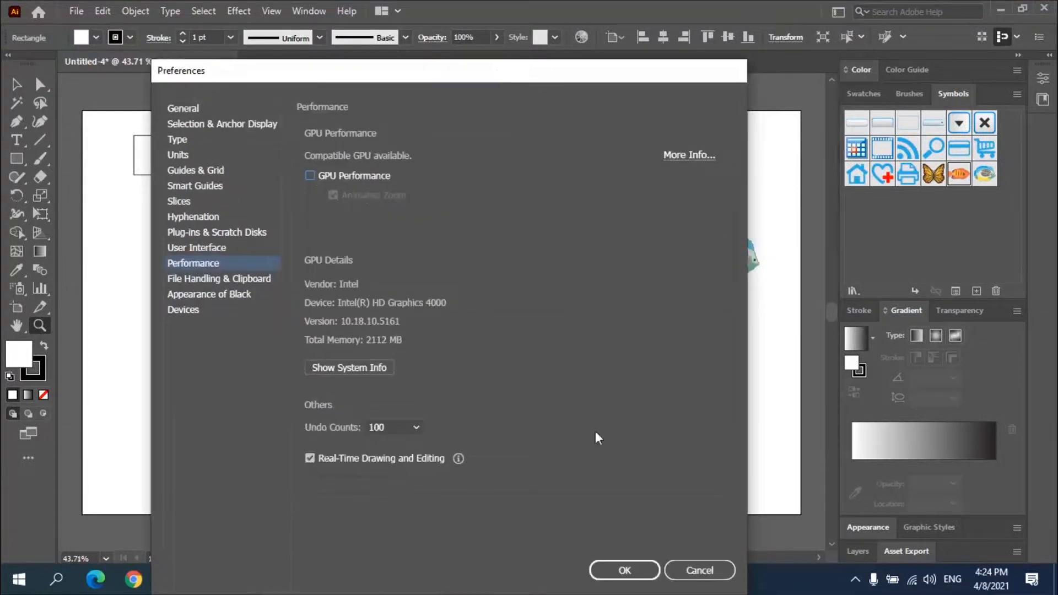
left_click(623, 573)
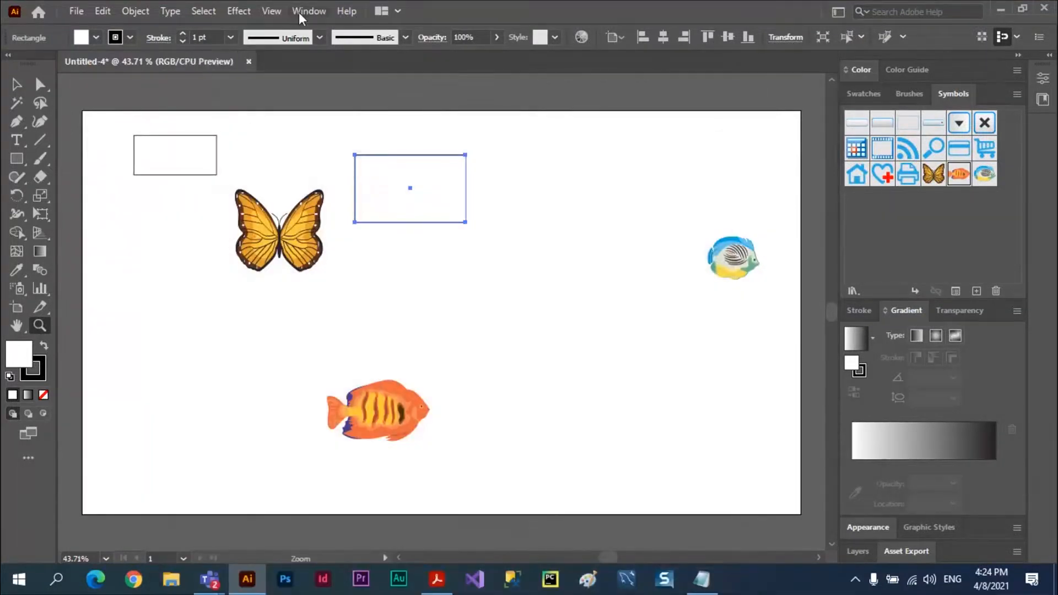
left_click(270, 12)
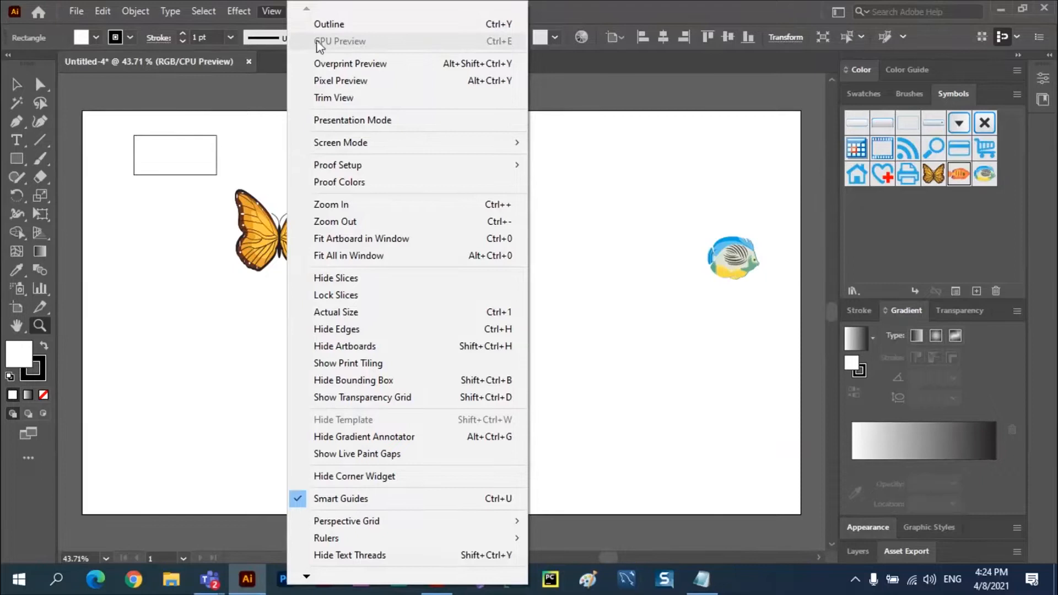
left_click(609, 198)
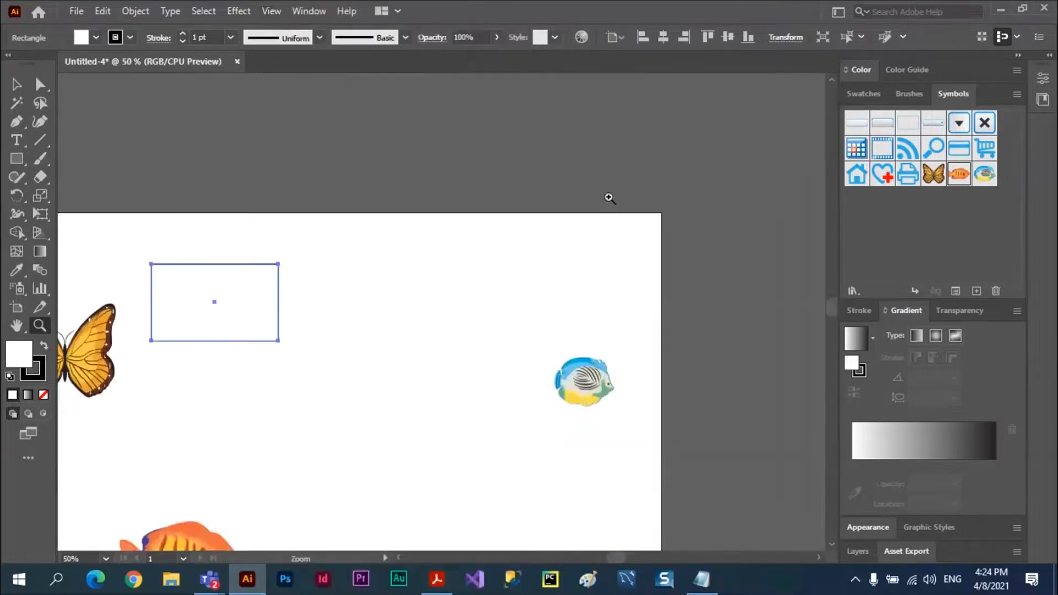
Step: Zoom in near the blue fish to 100% and review the GPU Performance option in the Performance preferences
left_click(447, 349)
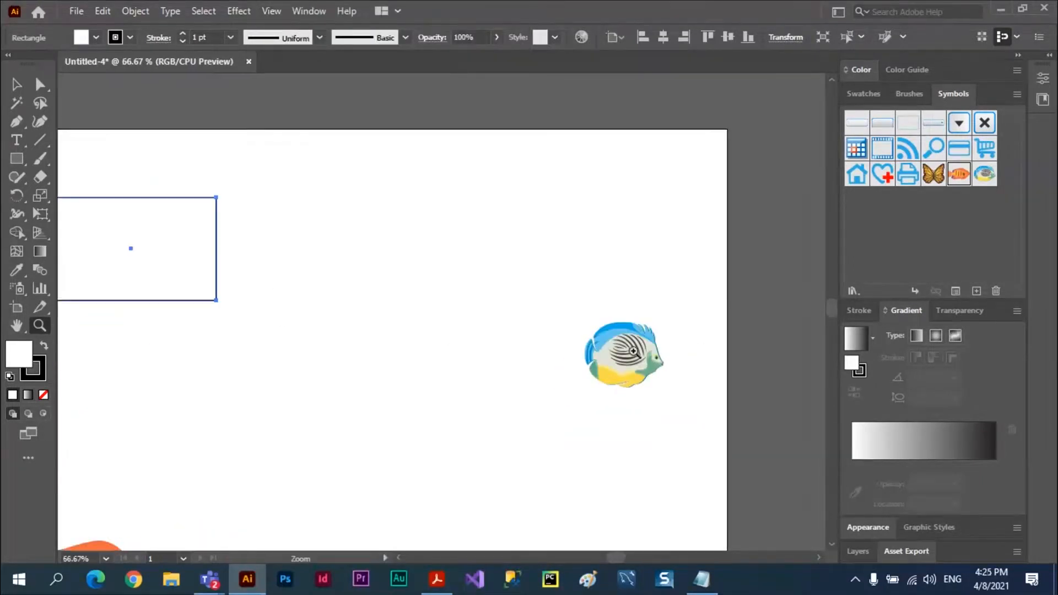
left_click(601, 350)
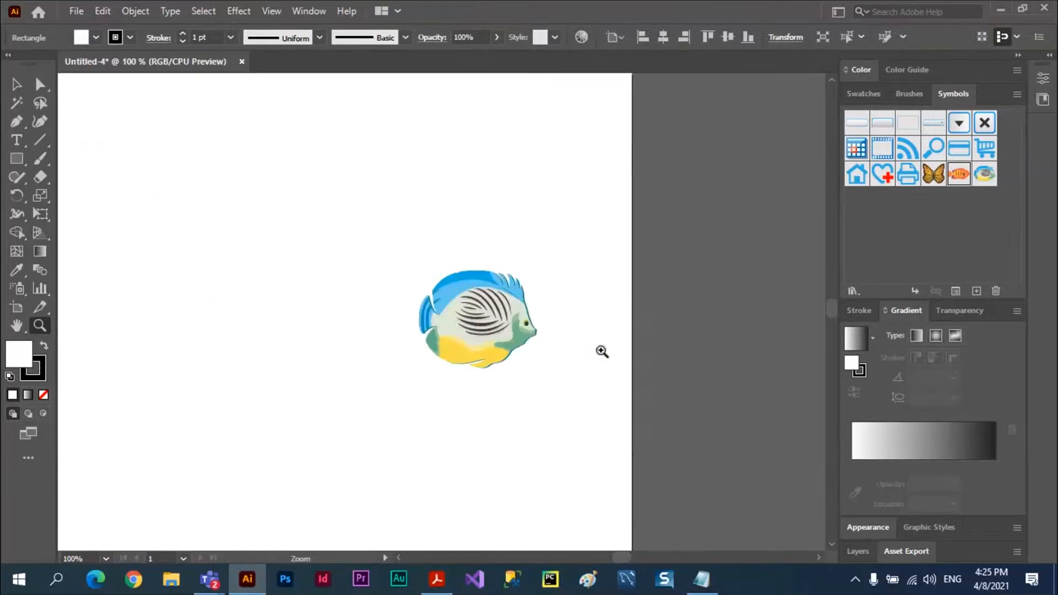
left_click(104, 12)
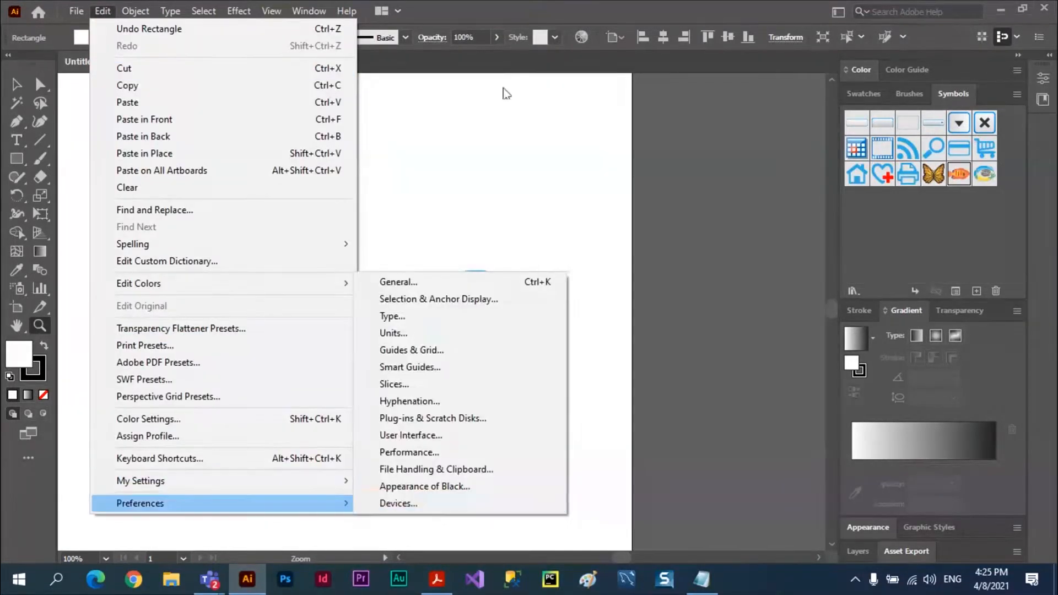
left_click(560, 15)
left_click(102, 11)
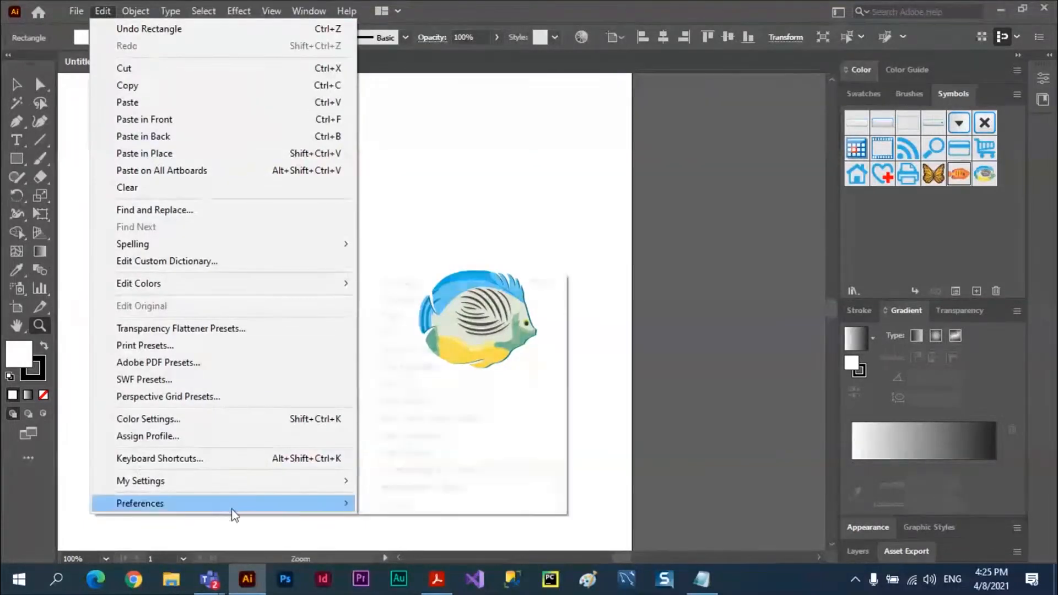
mouse_move(231, 504)
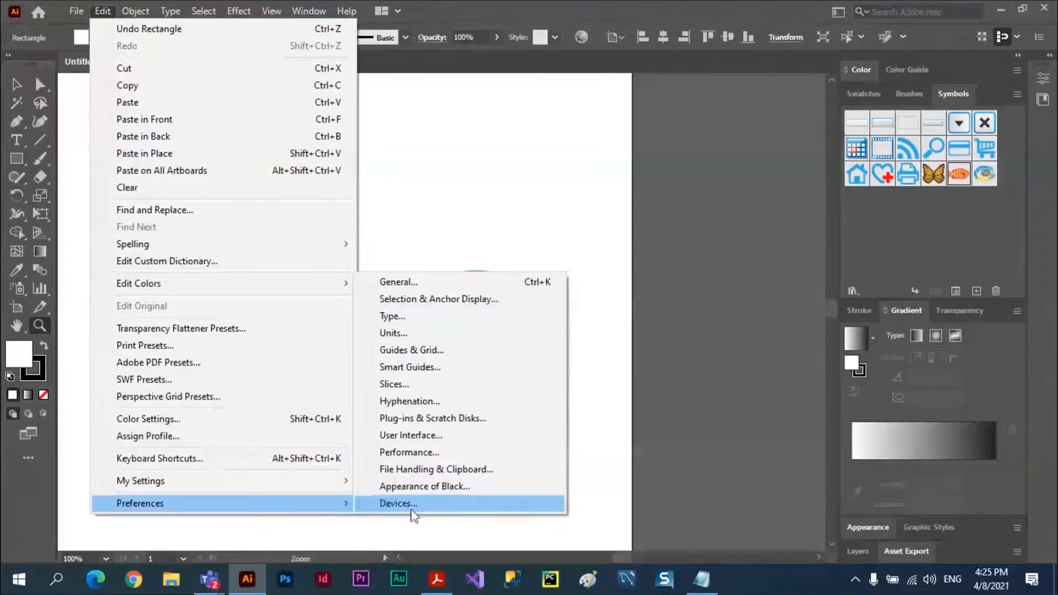
left_click(407, 455)
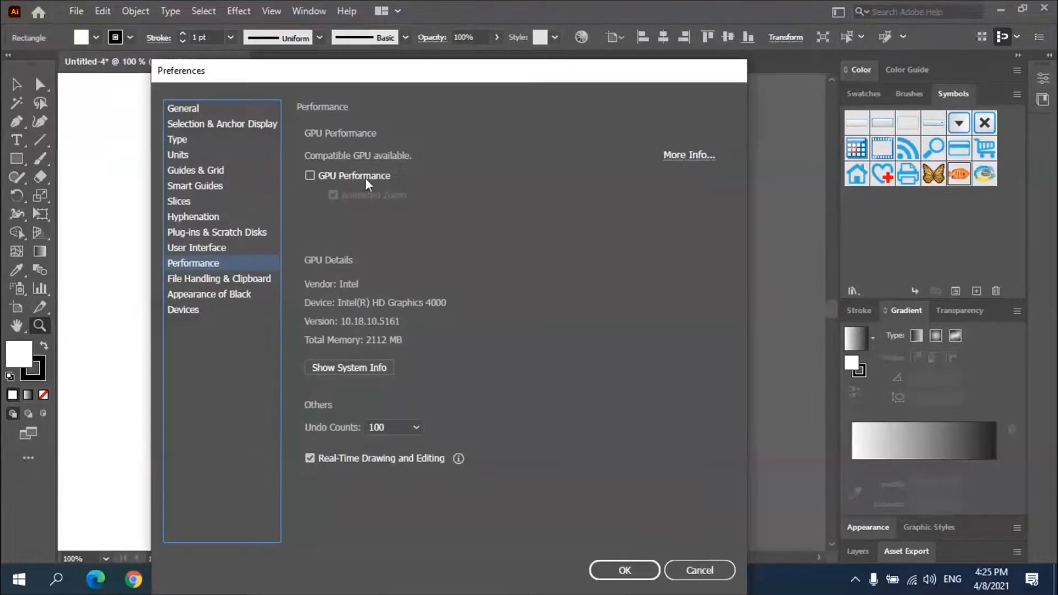
left_click(629, 570)
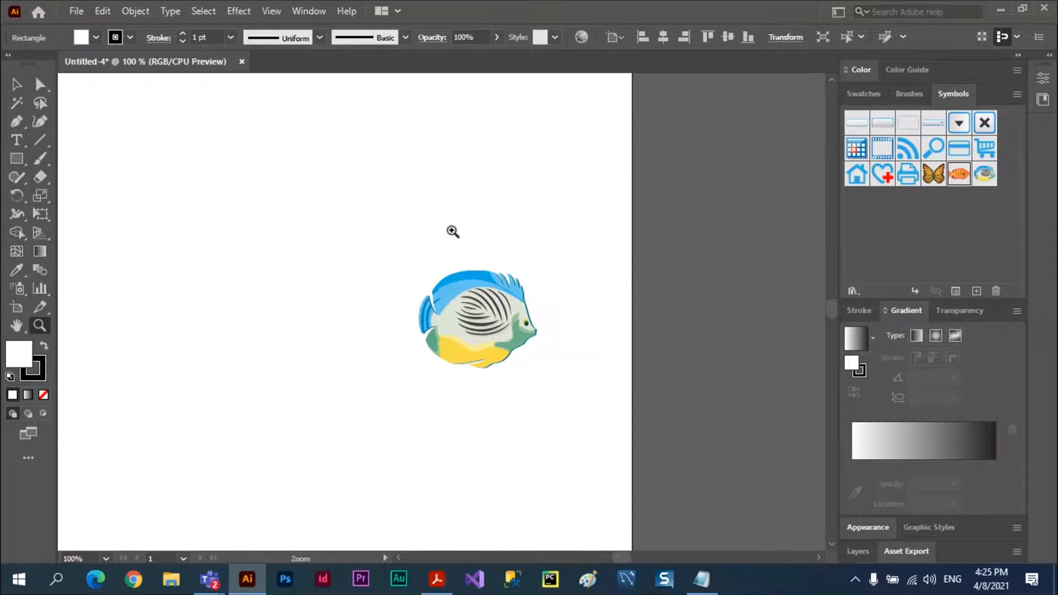
Step: Zoom in on the blue fish to 200%, and enlarge marquee areas around its upper fin spikes to about 5545%
left_click(465, 328)
left_click(474, 326)
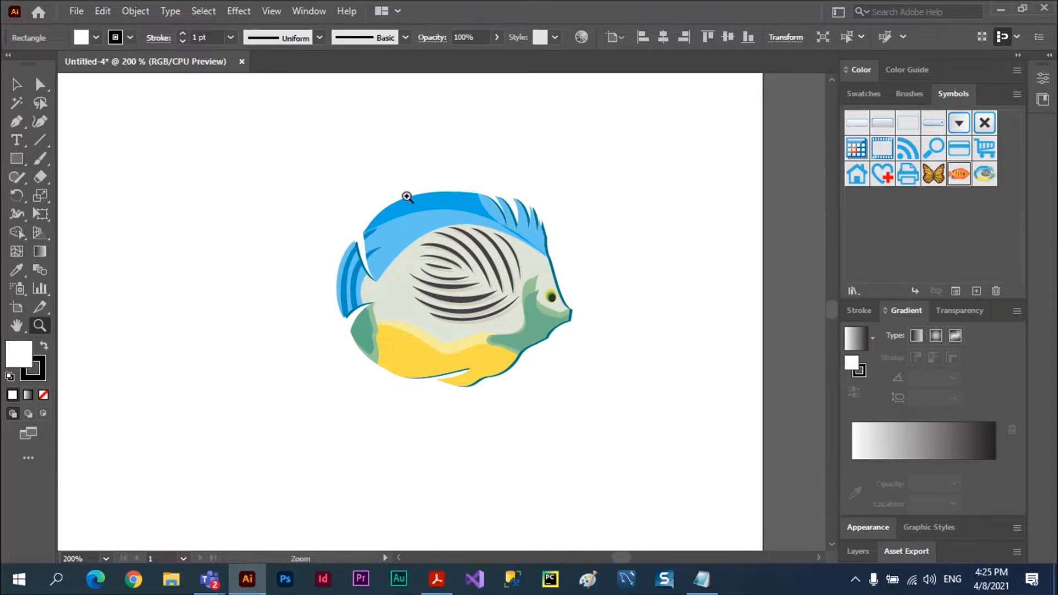
left_click_drag(405, 177, 583, 275)
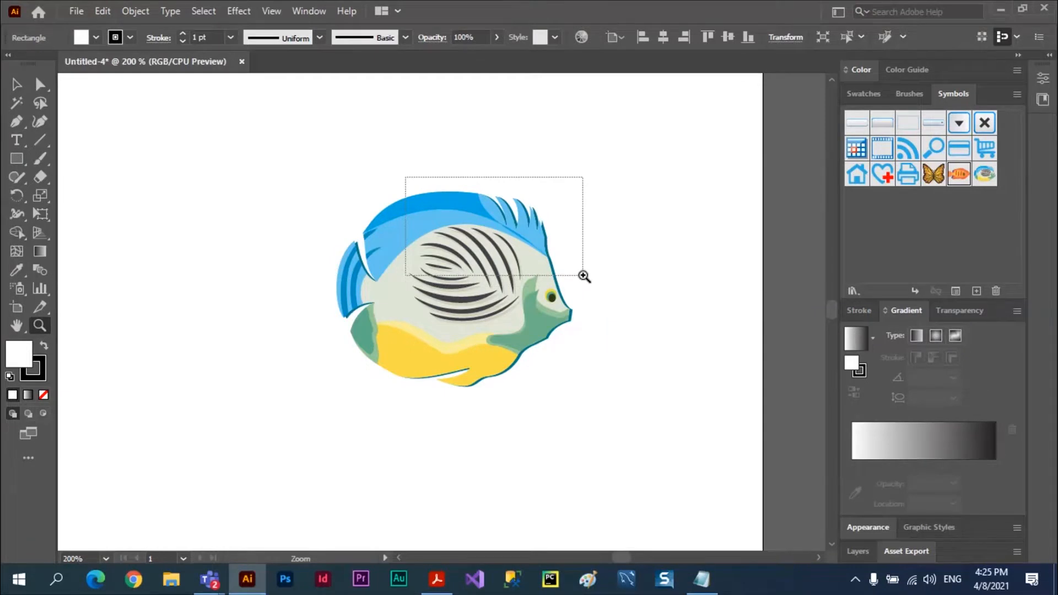
left_click_drag(583, 275, 582, 276)
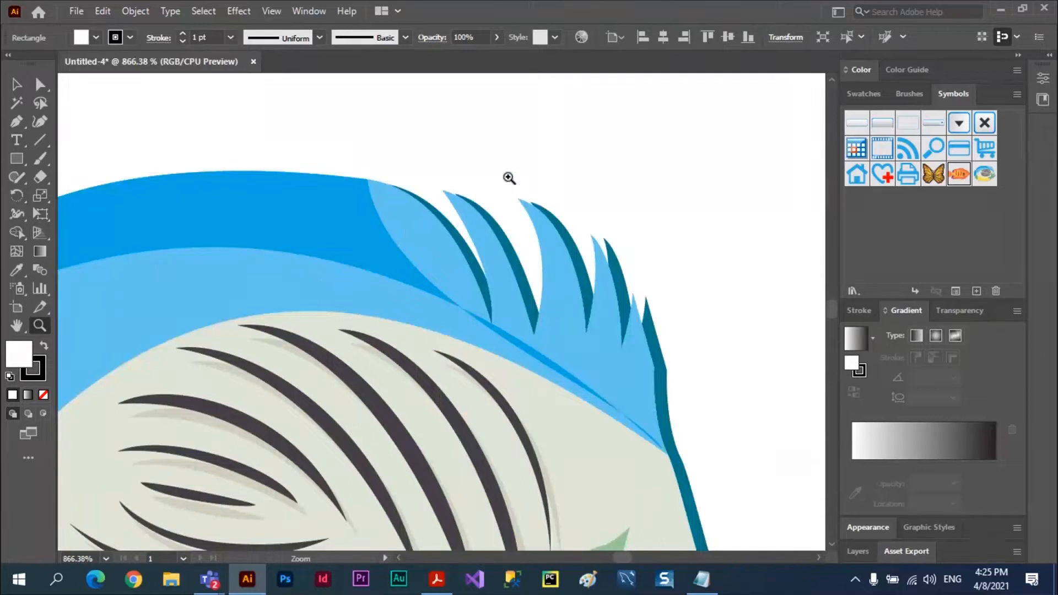
left_click_drag(507, 174, 629, 245)
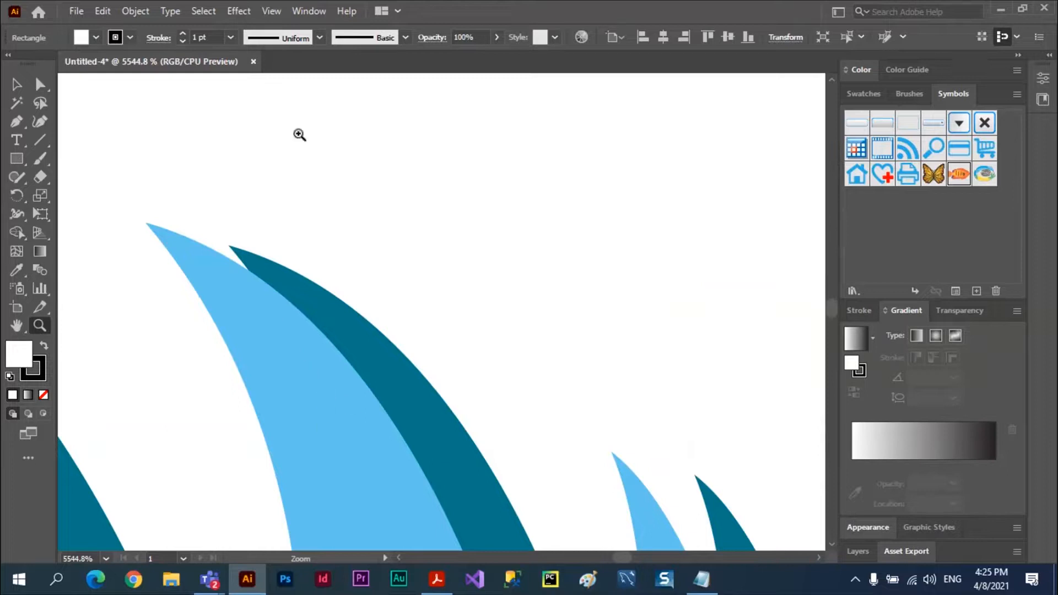
Step: Fit all artwork in the window and zoom into a marquee area around the butterfly's antennae
left_click(271, 11)
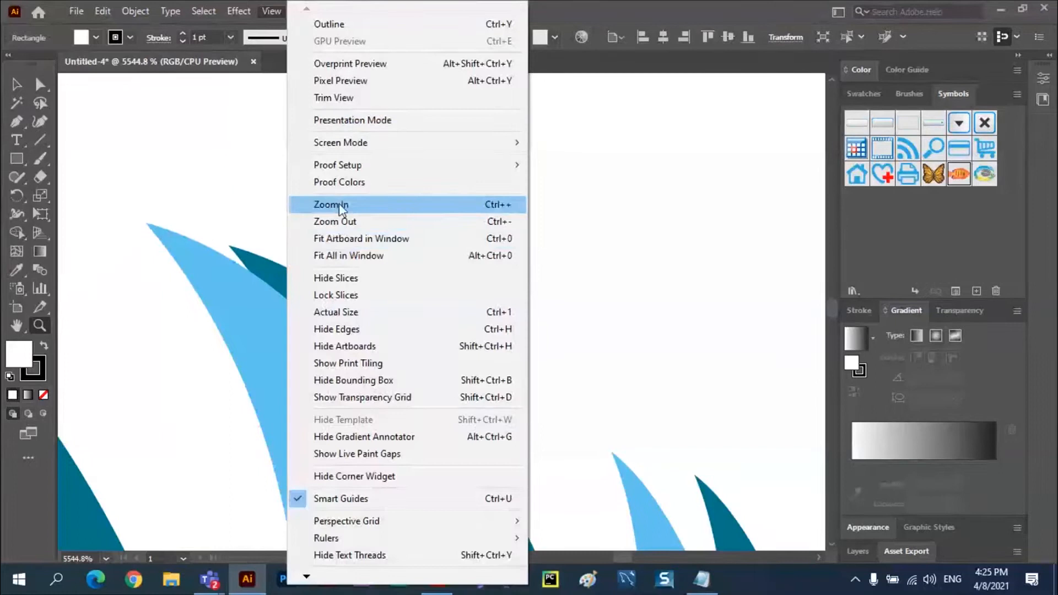
left_click(351, 256)
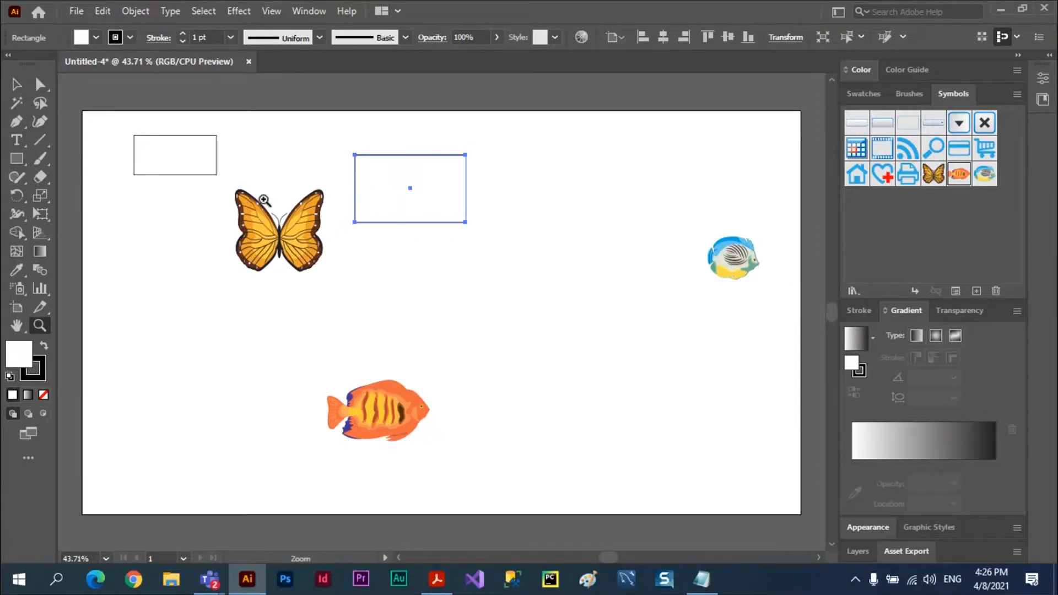
left_click_drag(259, 196, 302, 236)
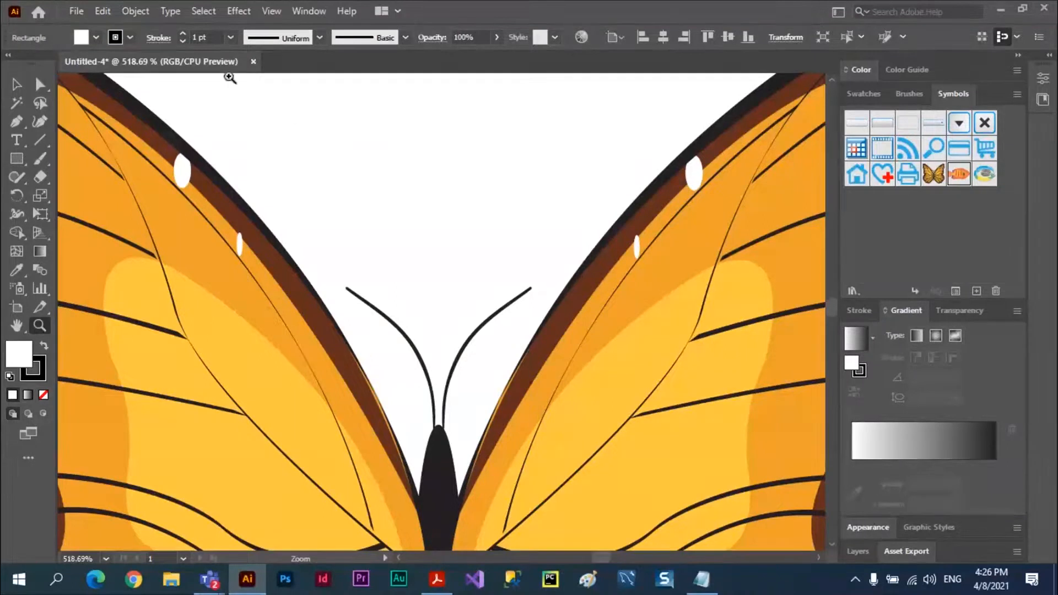
Step: Turn on GPU Performance and turn off Animated Zoom in the Performance preferences
left_click(102, 12)
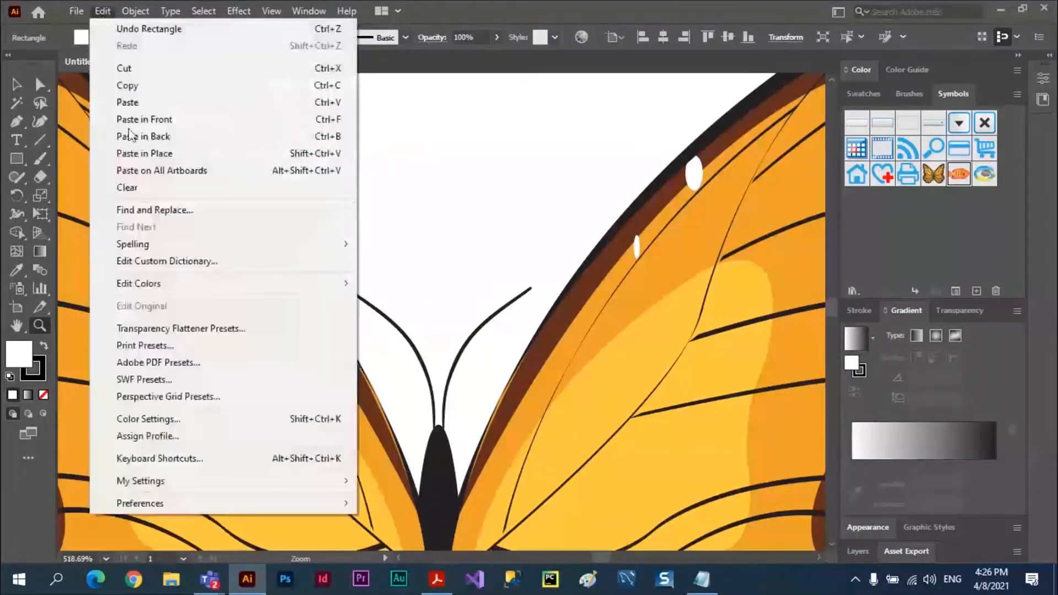
mouse_move(184, 500)
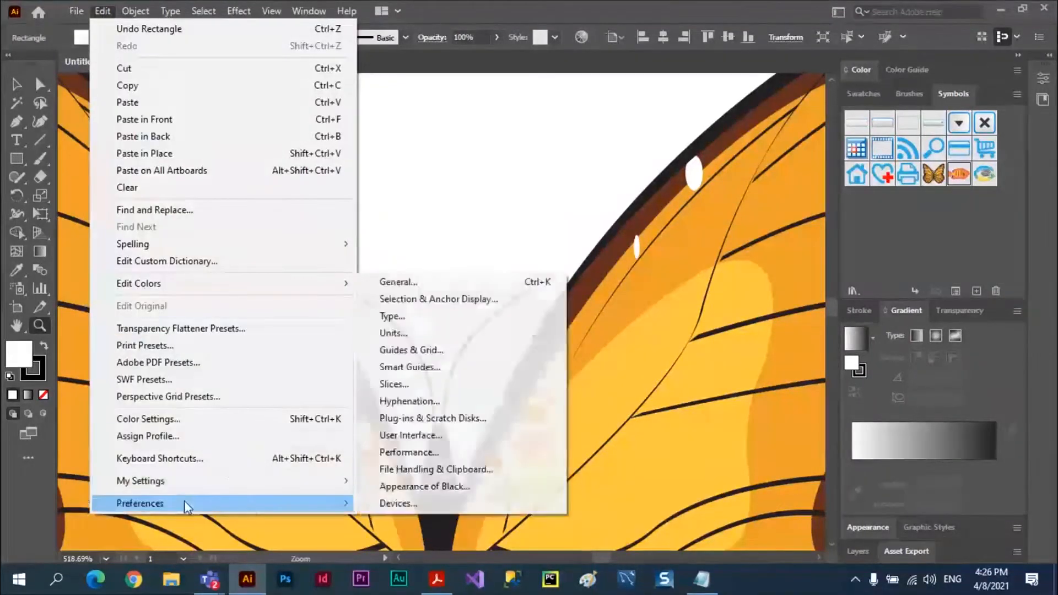
left_click(410, 453)
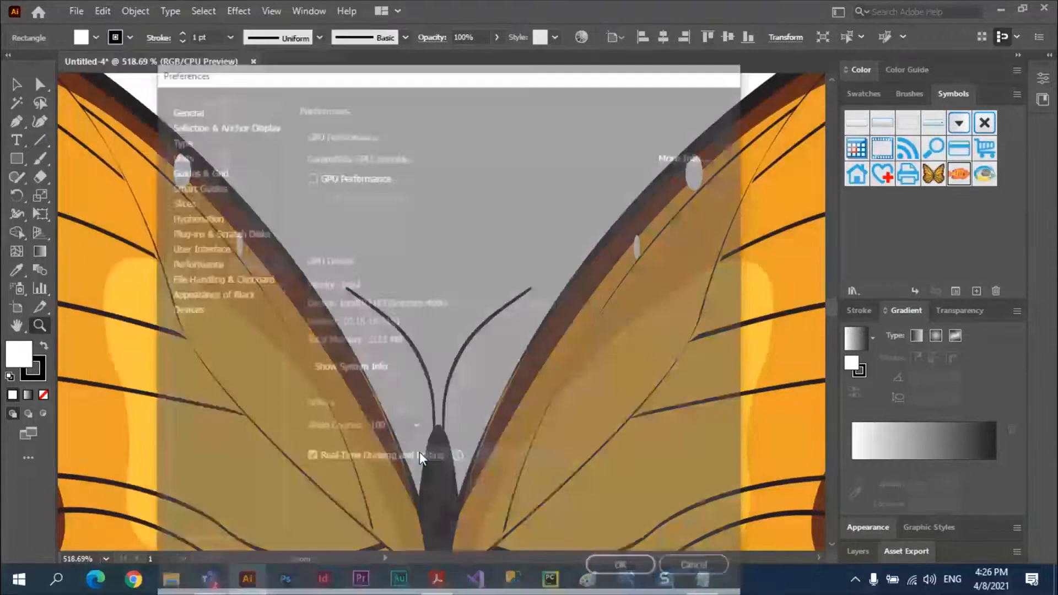
left_click(308, 175)
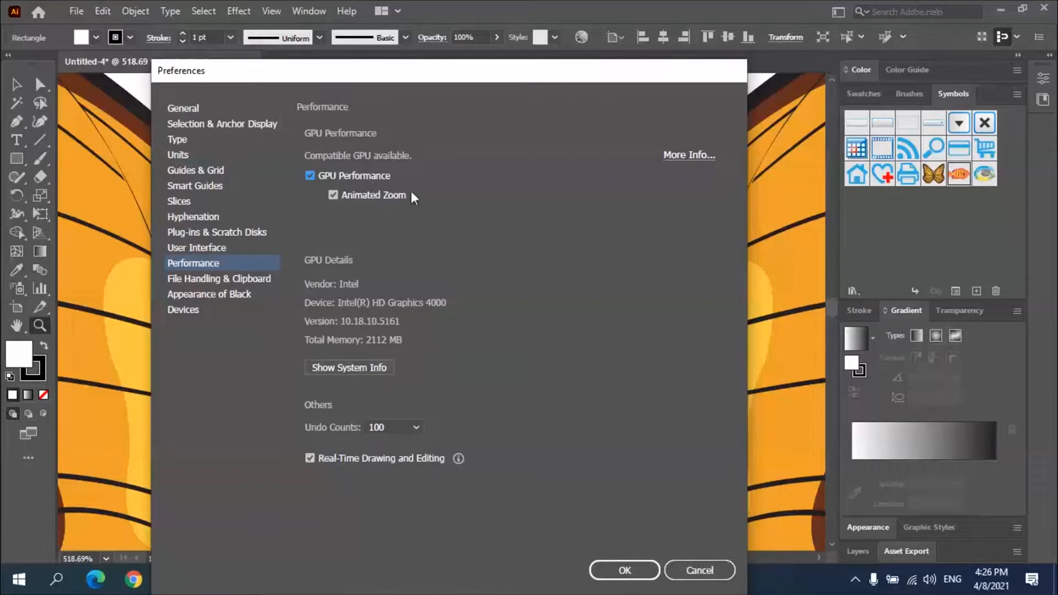
left_click(309, 175)
left_click(311, 174)
left_click(333, 194)
left_click(624, 570)
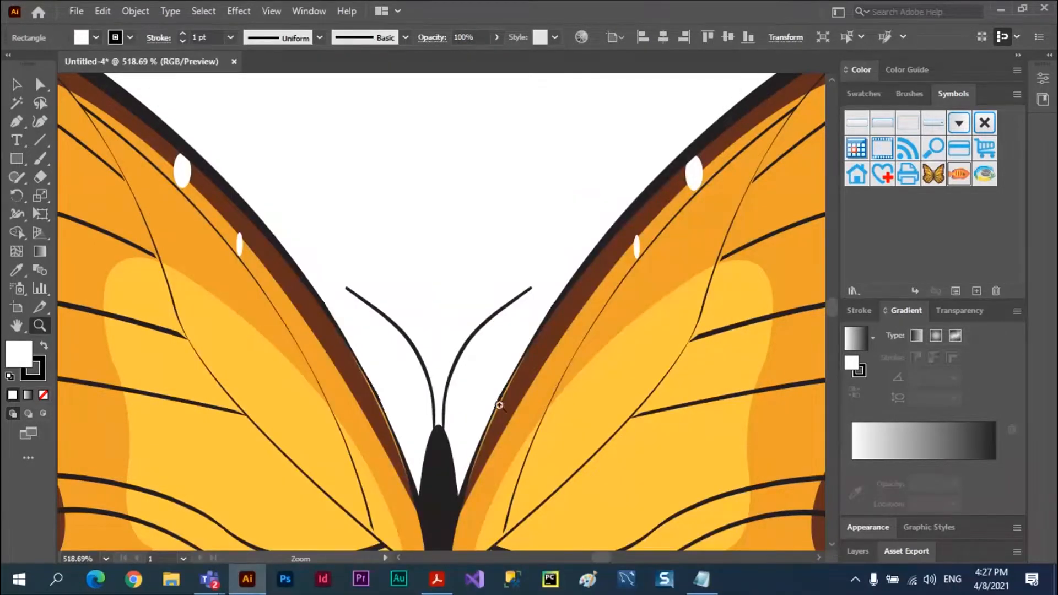
Step: Switch the document to CPU preview and back to GPU preview
left_click(268, 12)
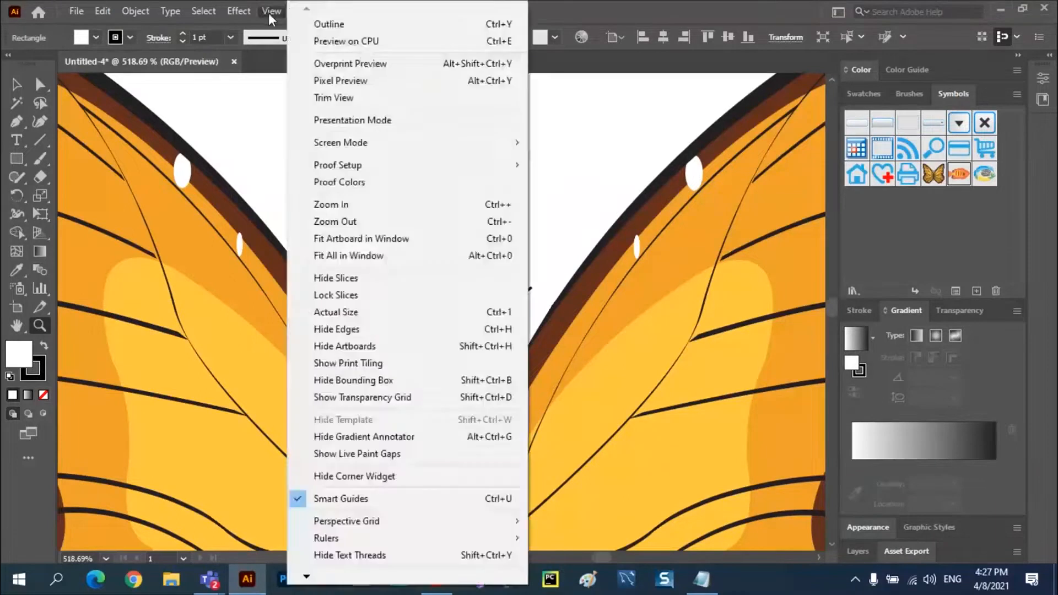
left_click(340, 42)
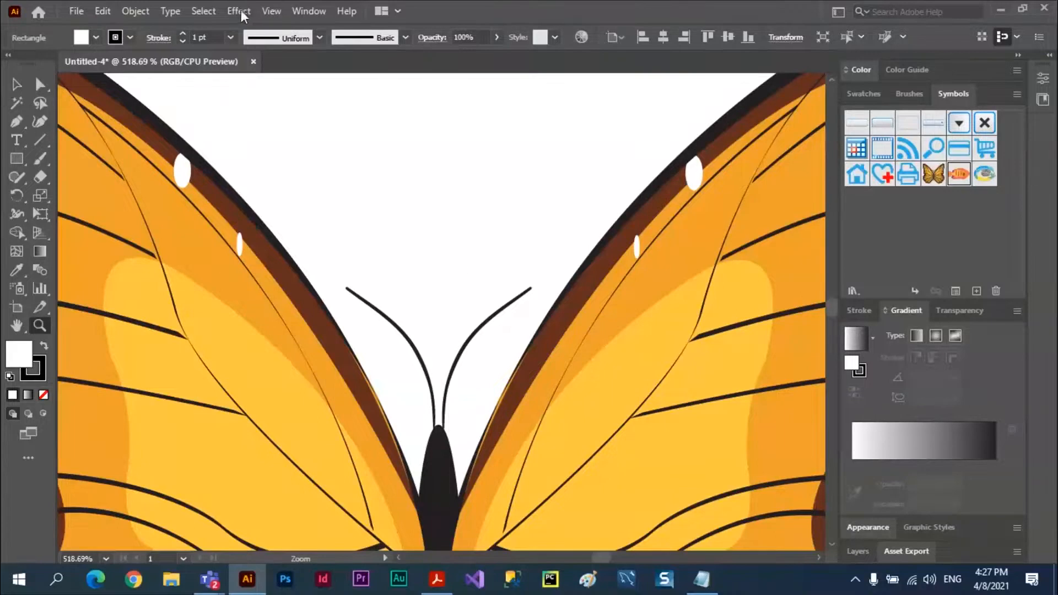
left_click(268, 11)
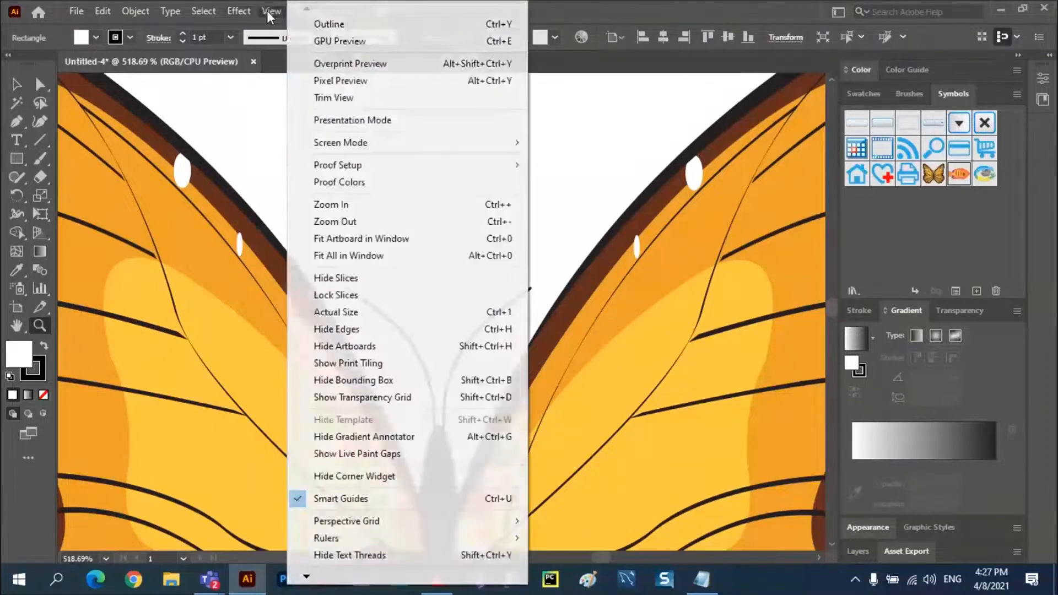
left_click(336, 44)
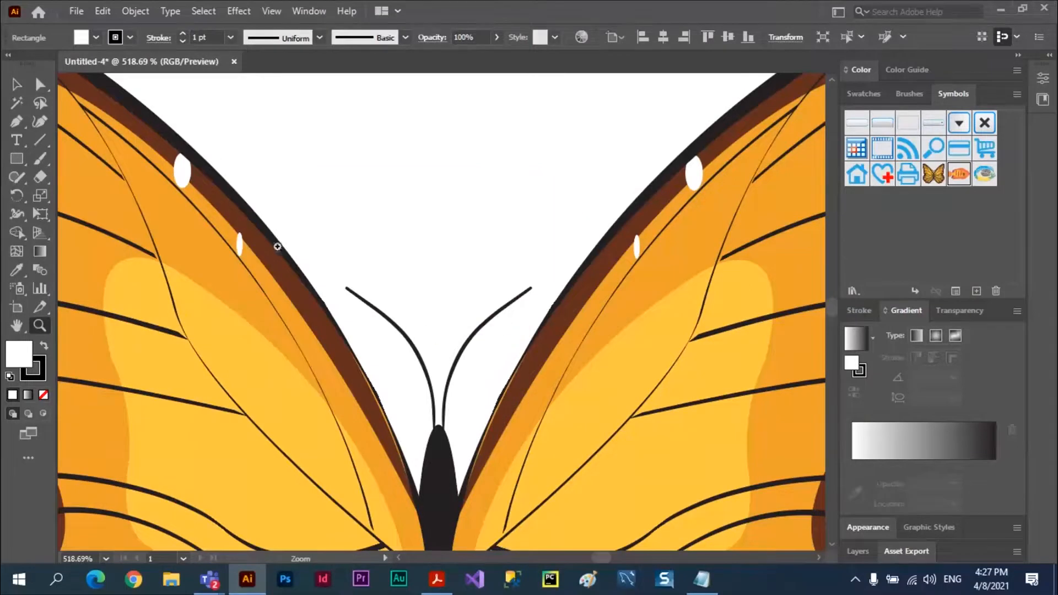
Step: Zoom into marquee areas around the butterfly's antennae and wing, fitting the artboard in the window after each zoom
left_click_drag(297, 219, 555, 366)
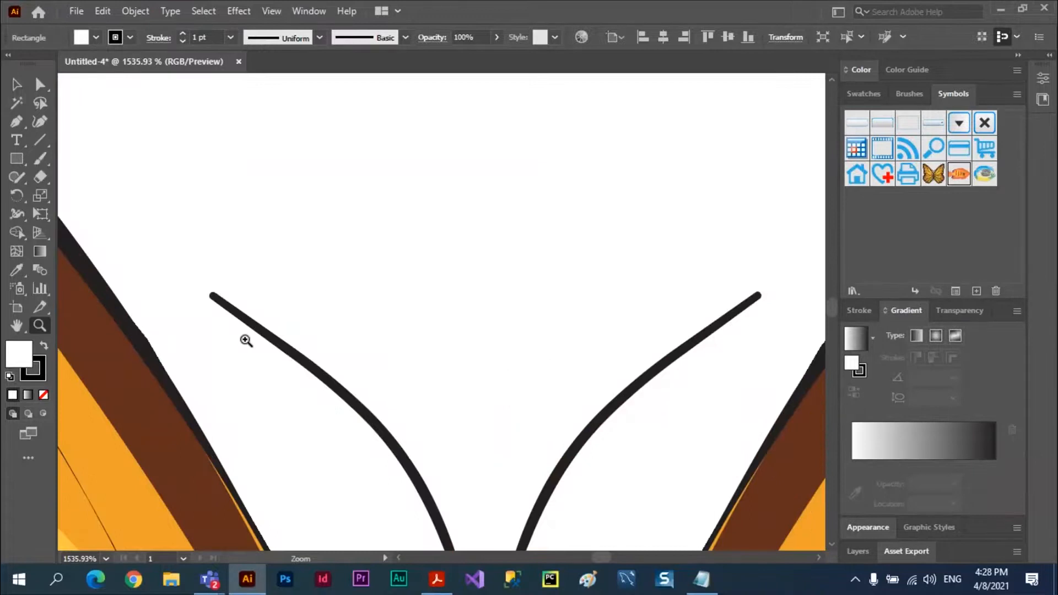
key("ctrl+0")
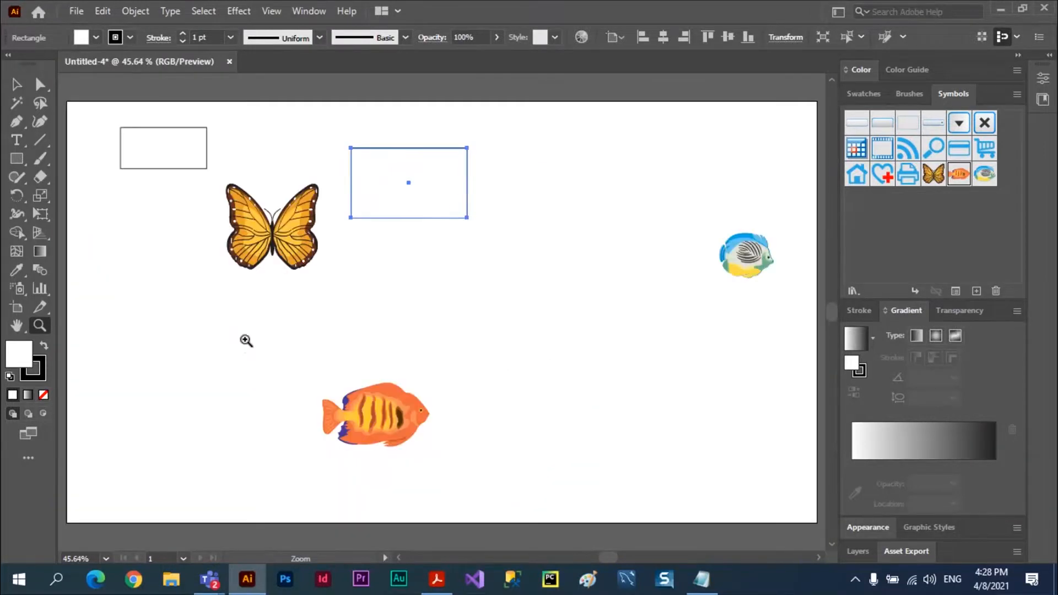
left_click_drag(204, 183, 283, 236)
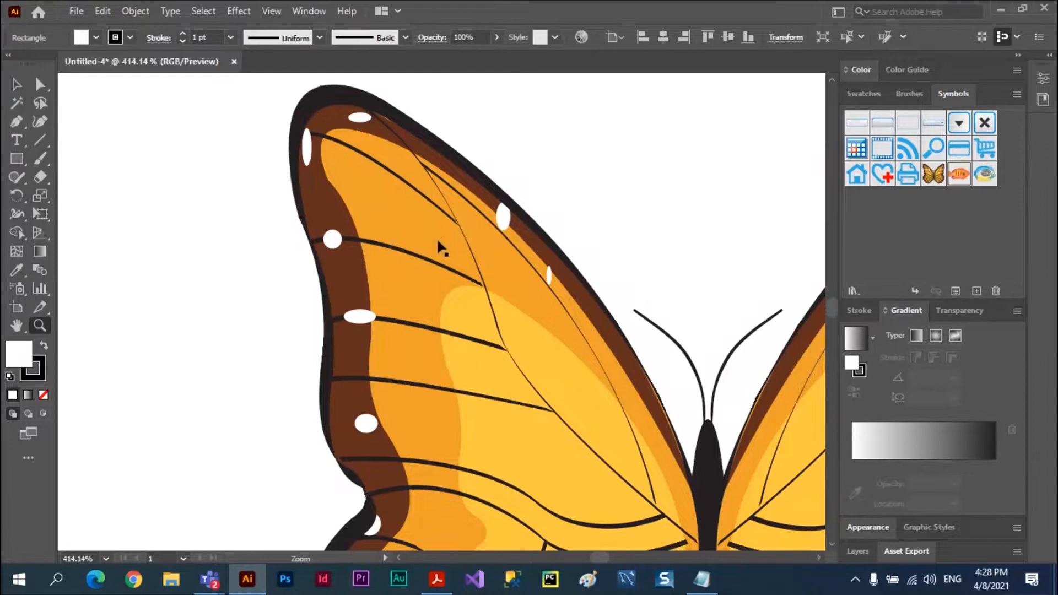
key("ctrl+0")
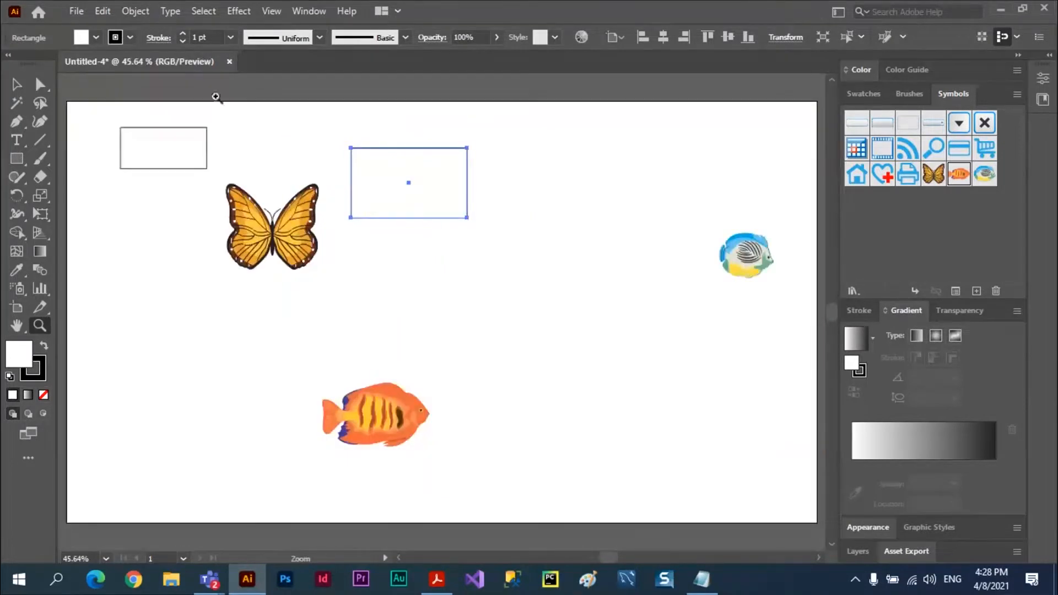
Step: Turn Animated Zoom back on in the Performance preferences
left_click(108, 16)
mouse_move(76, 11)
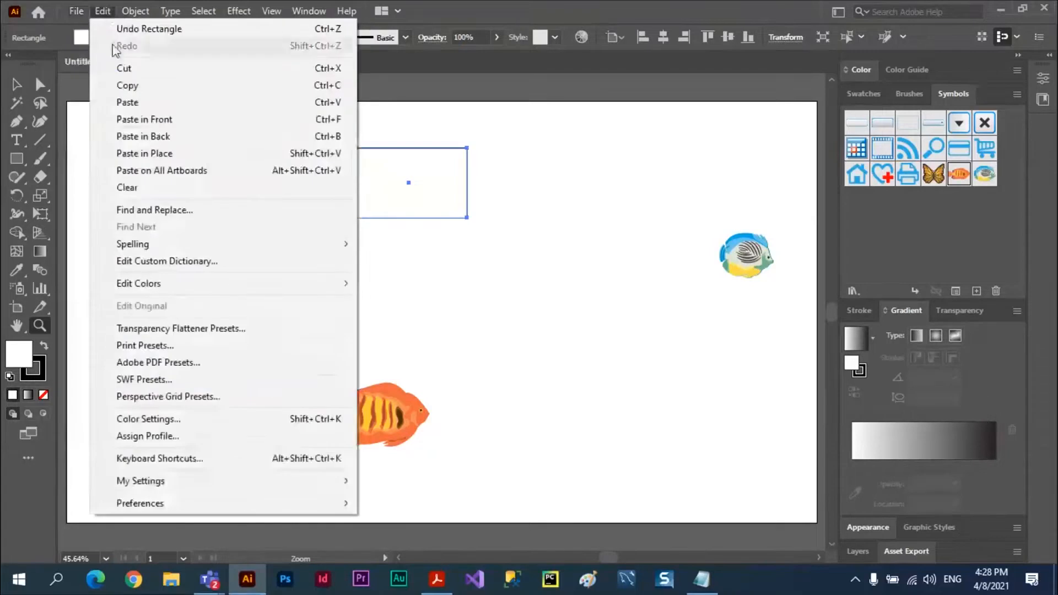
mouse_move(201, 487)
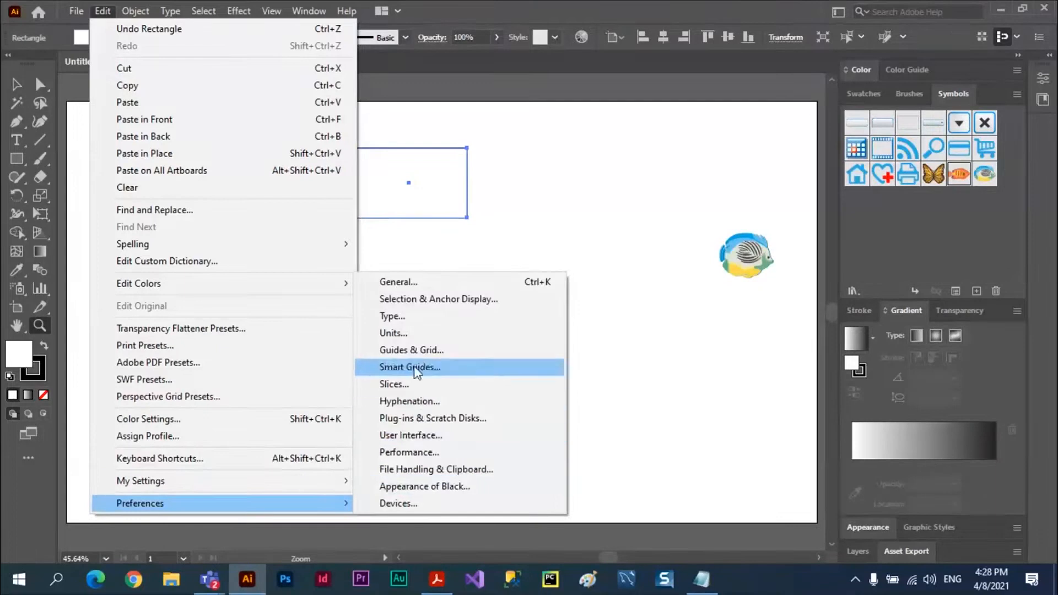
left_click(421, 452)
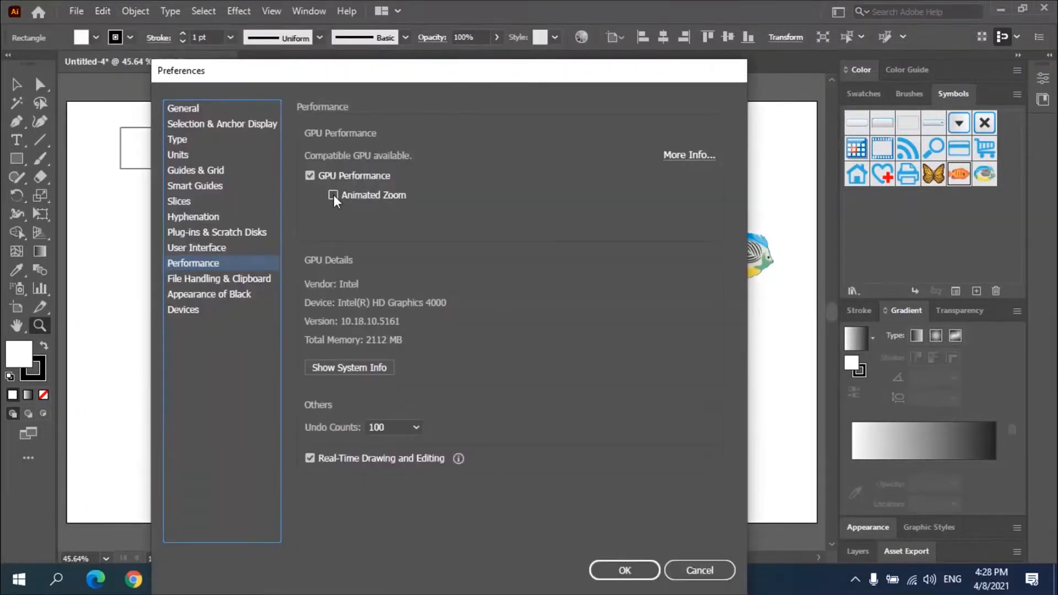
left_click(333, 196)
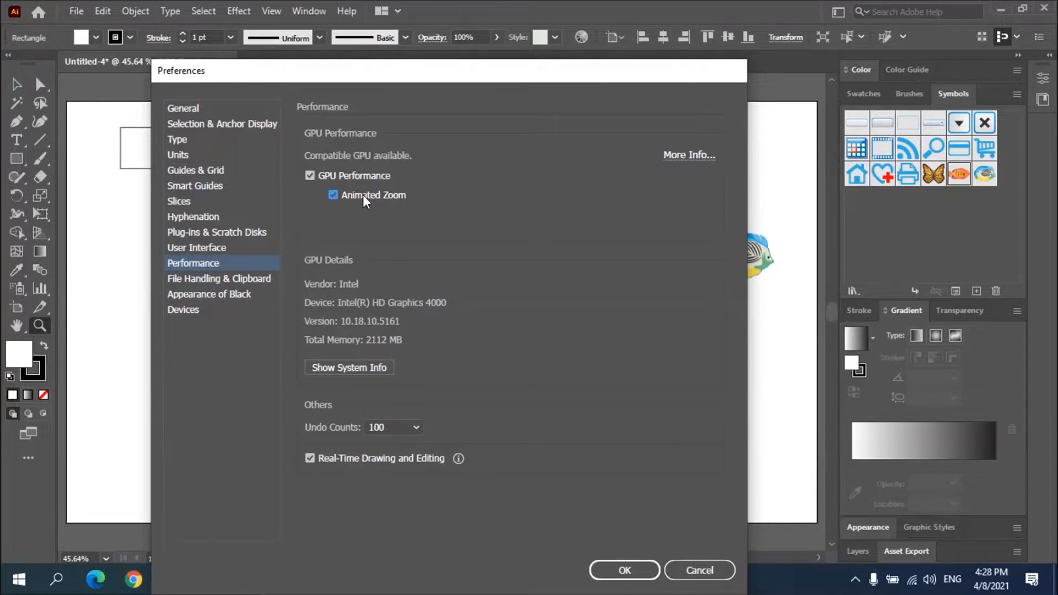
left_click(625, 570)
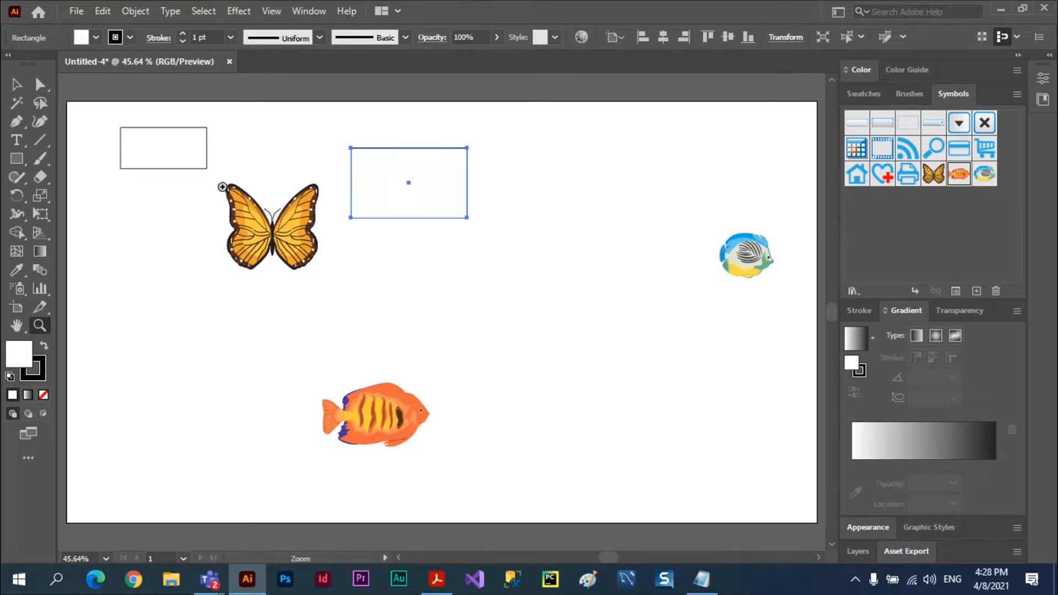
Step: Zoom out from the butterfly, and zoom continuously in and out on the orange fish's stripes with animated zoom
left_click_drag(220, 180, 115, 230)
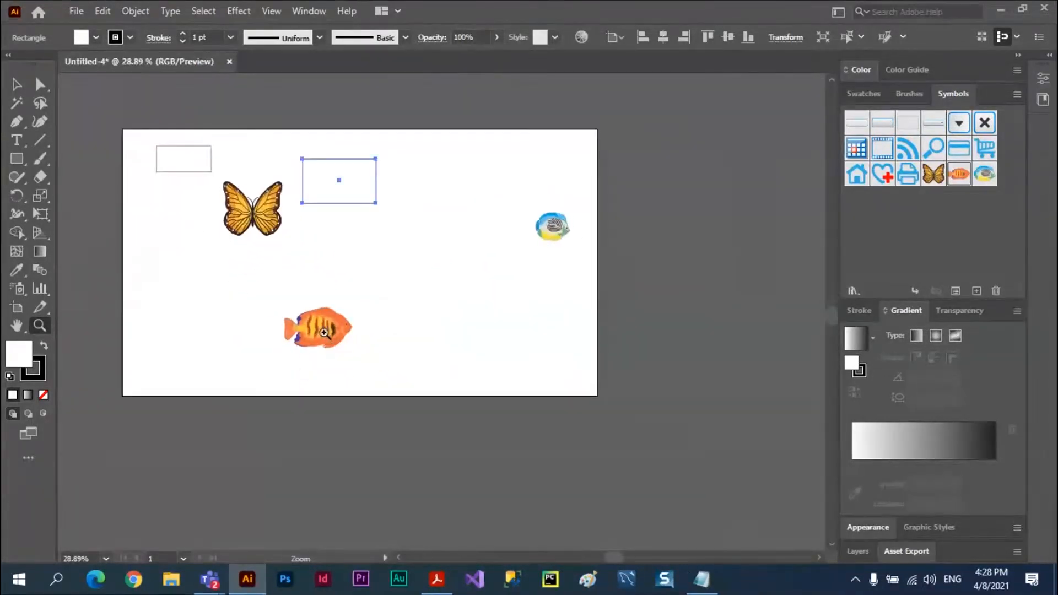
left_click_drag(321, 332, 367, 321)
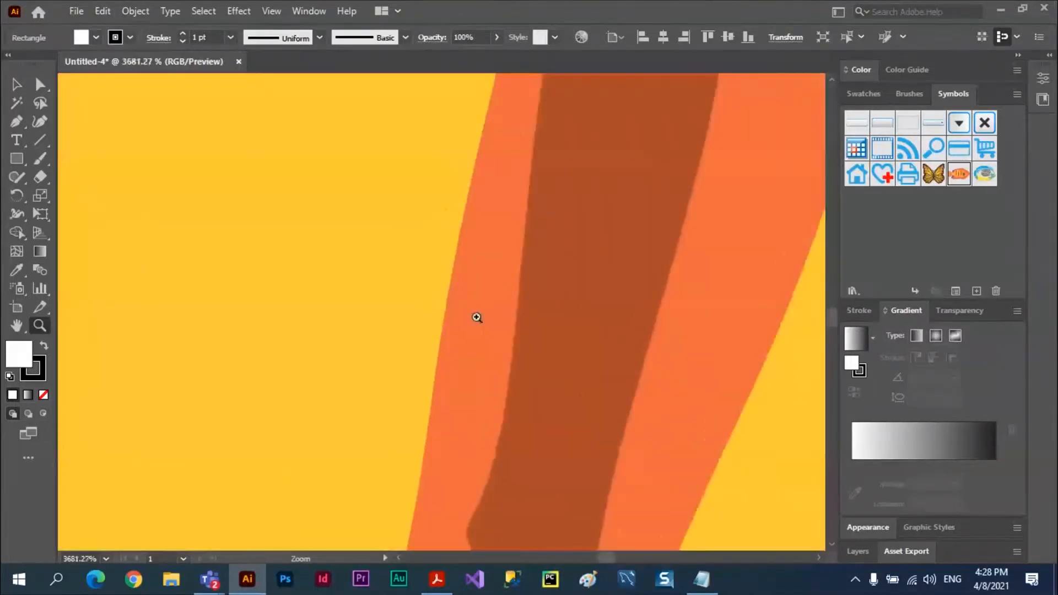
left_click_drag(476, 317, 589, 295)
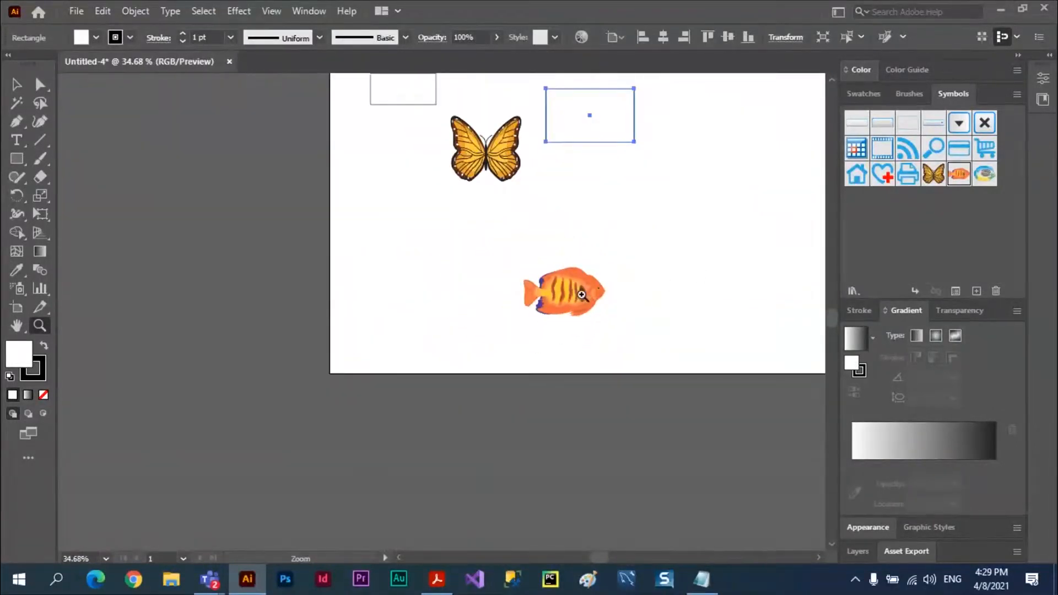
Step: Zoom continuously in and out on the orange fish with animated zoom, ending zoomed out with the butterfly and fish in view
left_click_drag(578, 293, 720, 303)
left_click_drag(597, 298, 440, 302)
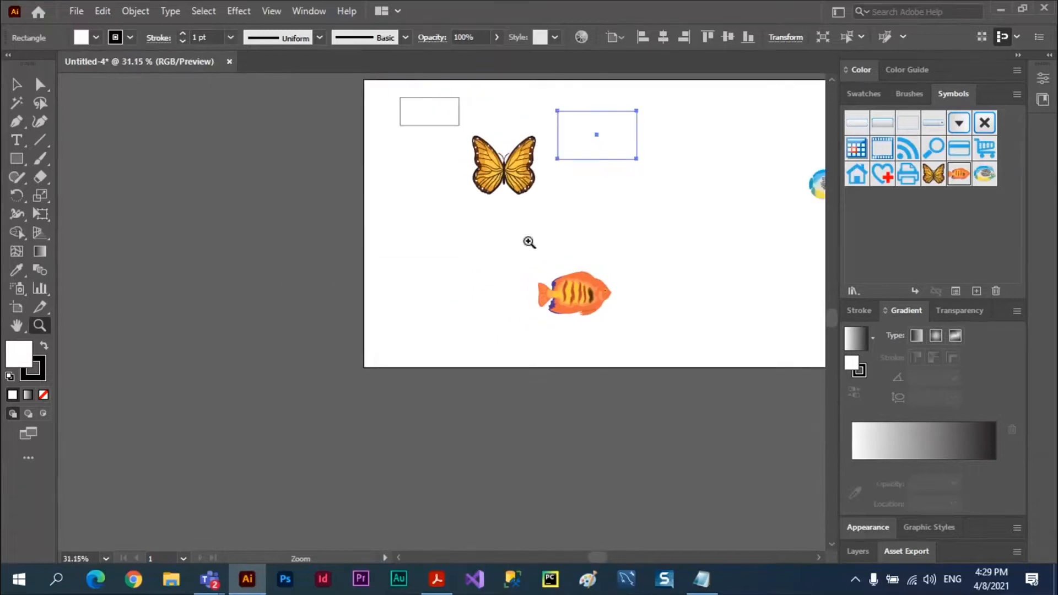
left_click(586, 301)
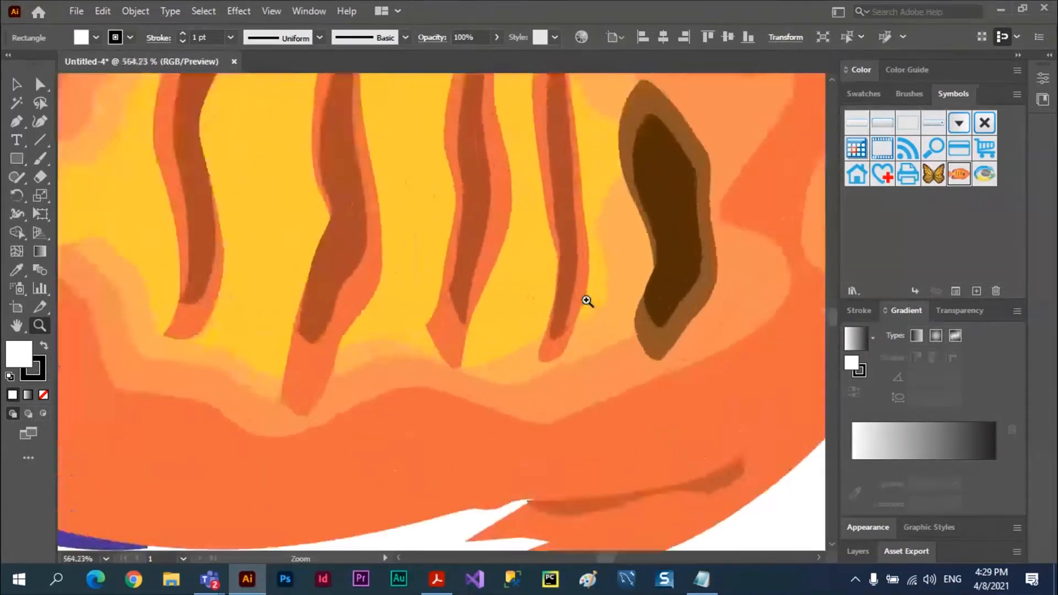
left_click(587, 301, "alt")
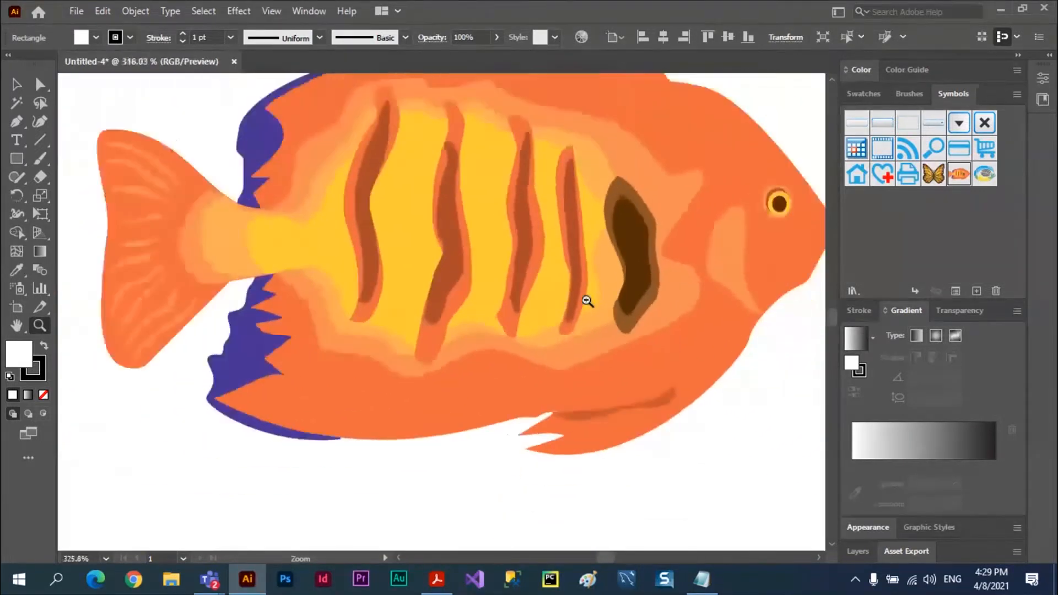
left_click(584, 299)
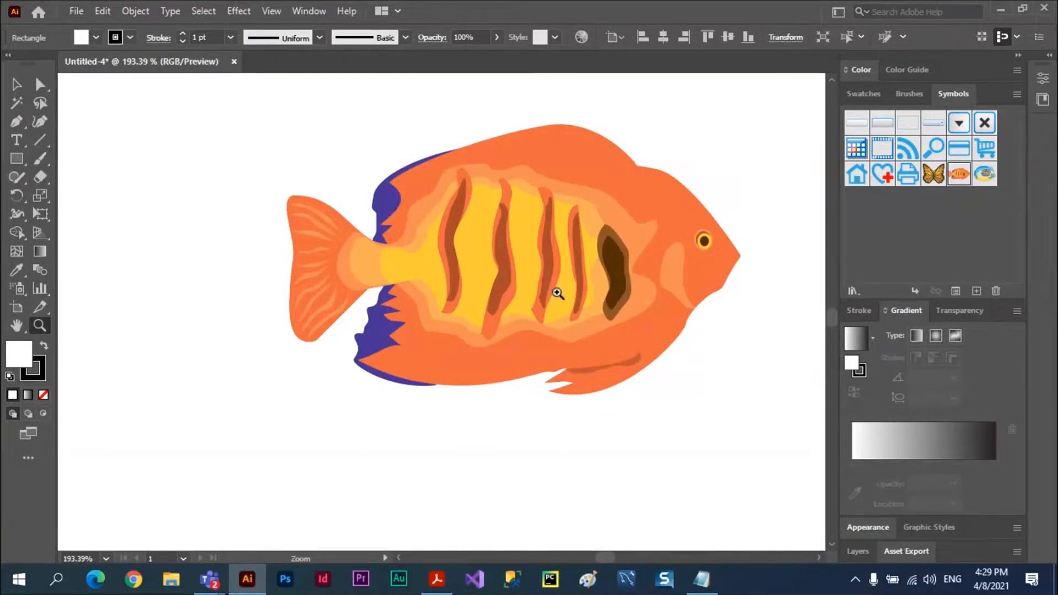
left_click_drag(558, 293, 603, 283)
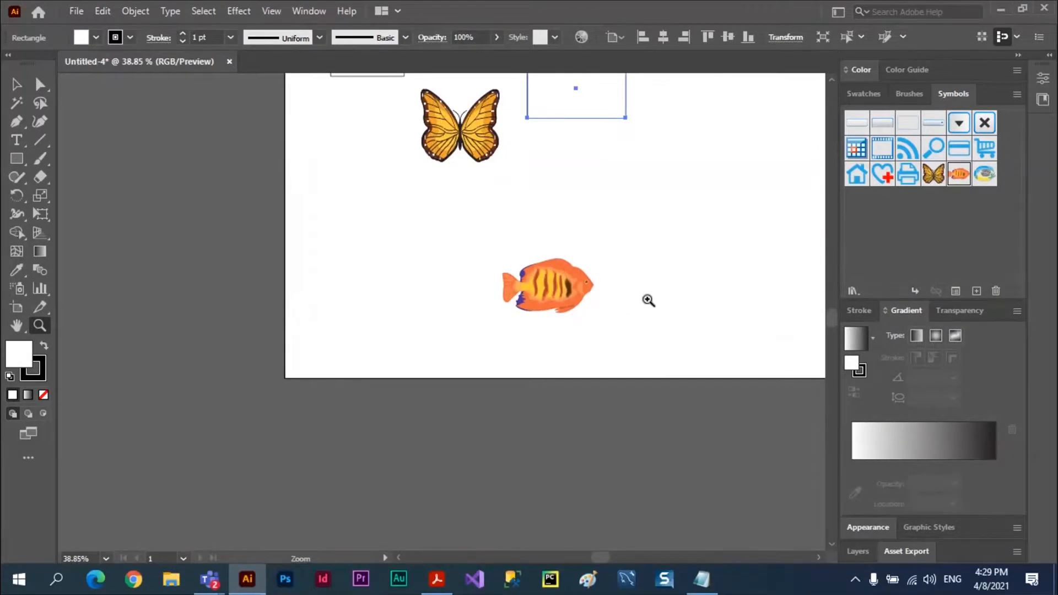
Step: Pan the document vertically up and down at a constant zoom level to view the artboard's upper and lower areas
scroll(680, 253, "up", 1)
scroll(670, 262, "up", 5)
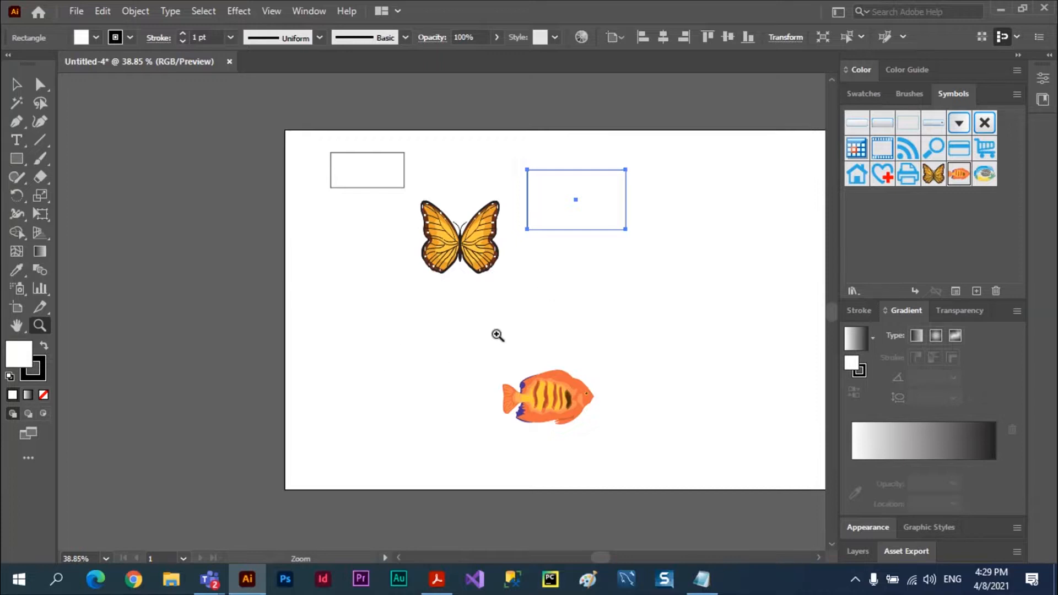
scroll(388, 353, "up", 1)
scroll(386, 357, "up", 1)
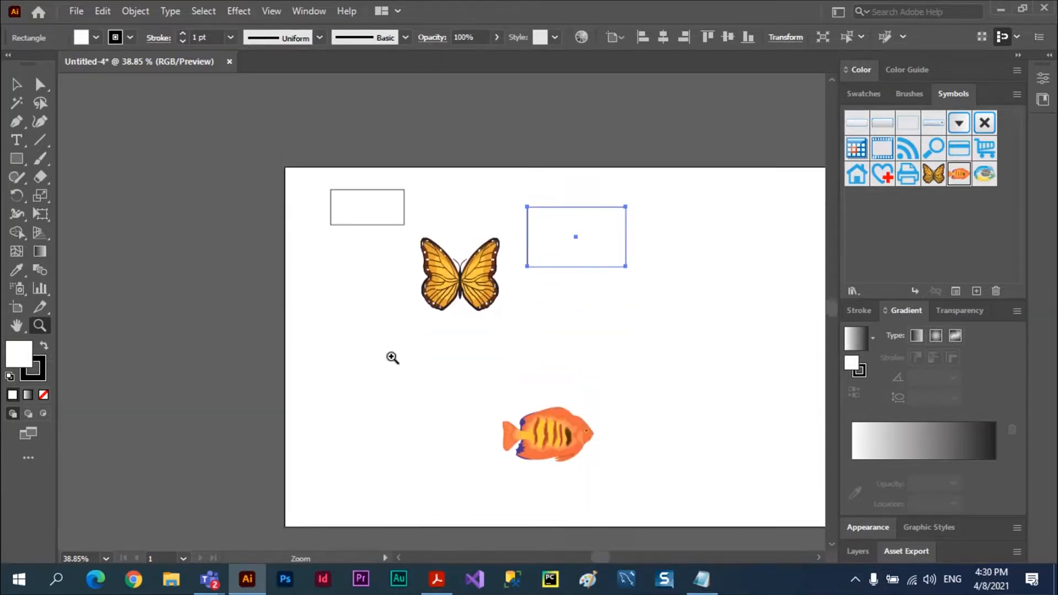
scroll(392, 358, "up", 1)
scroll(392, 357, "down", 2)
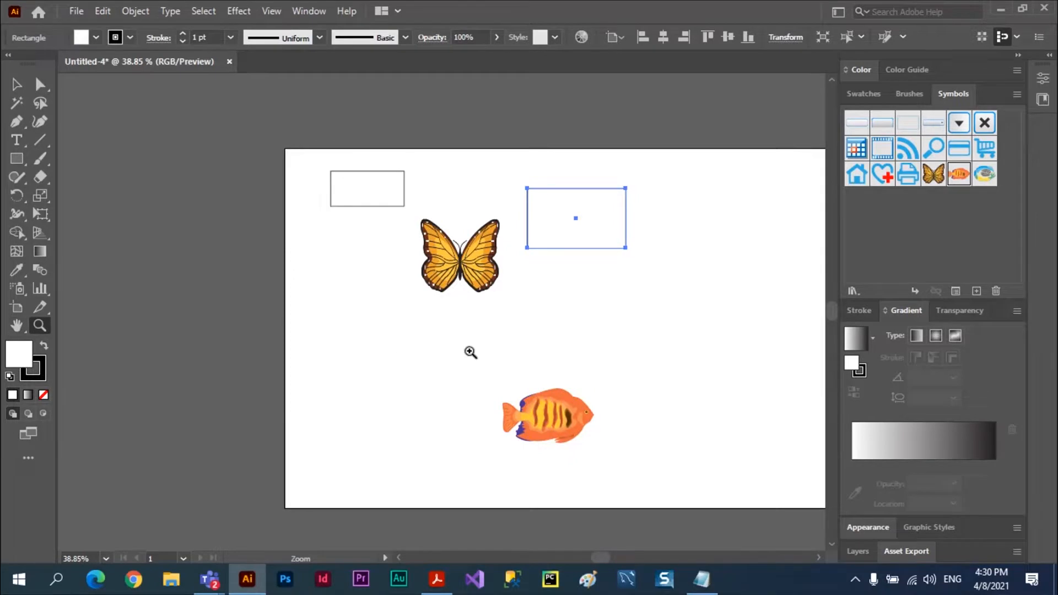
scroll(472, 353, "up", 8)
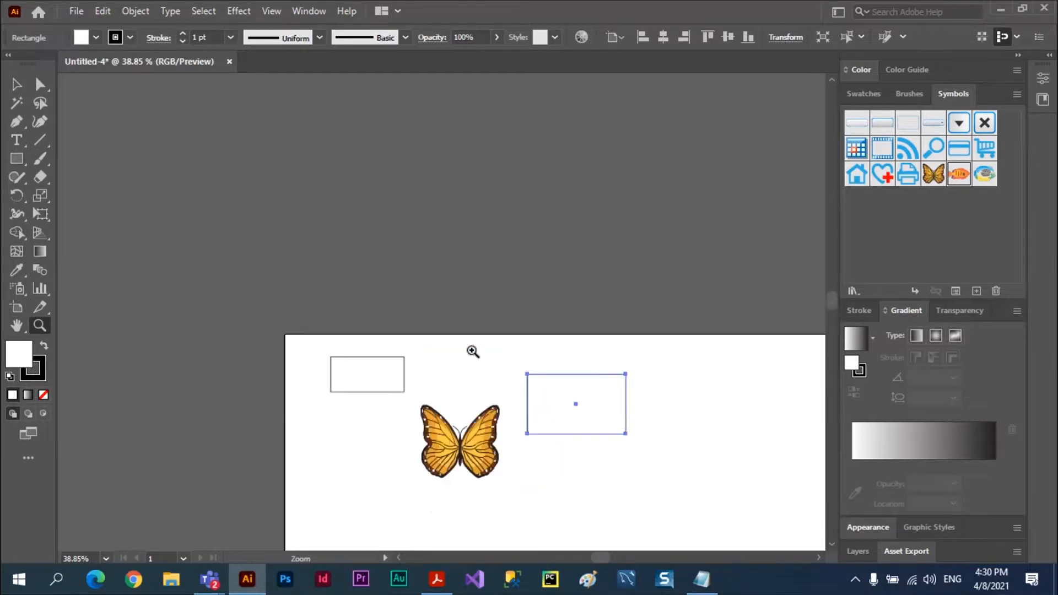
scroll(487, 345, "down", 10)
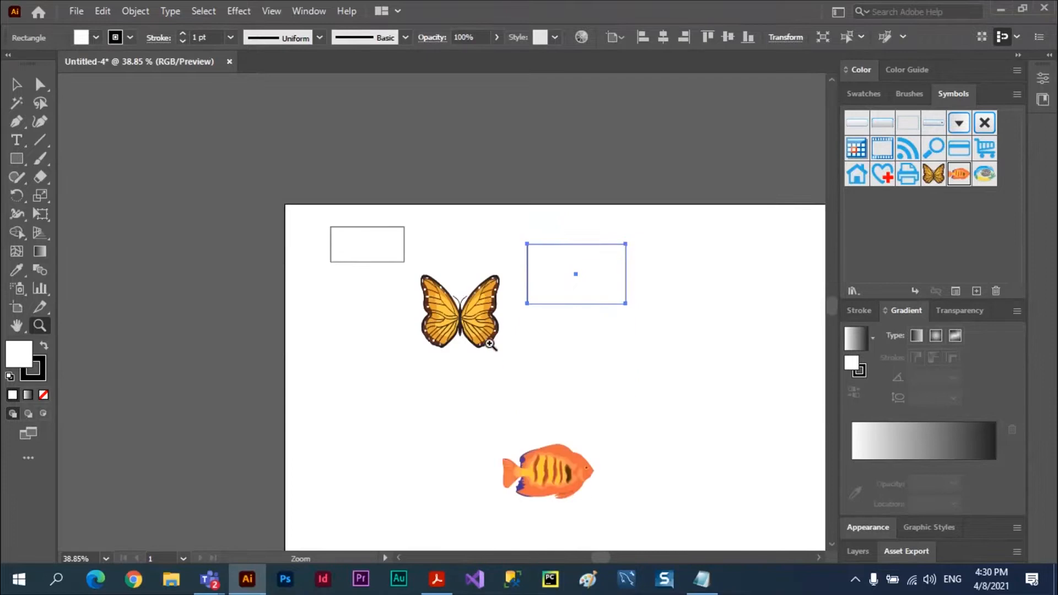
scroll(499, 340, "up", 2)
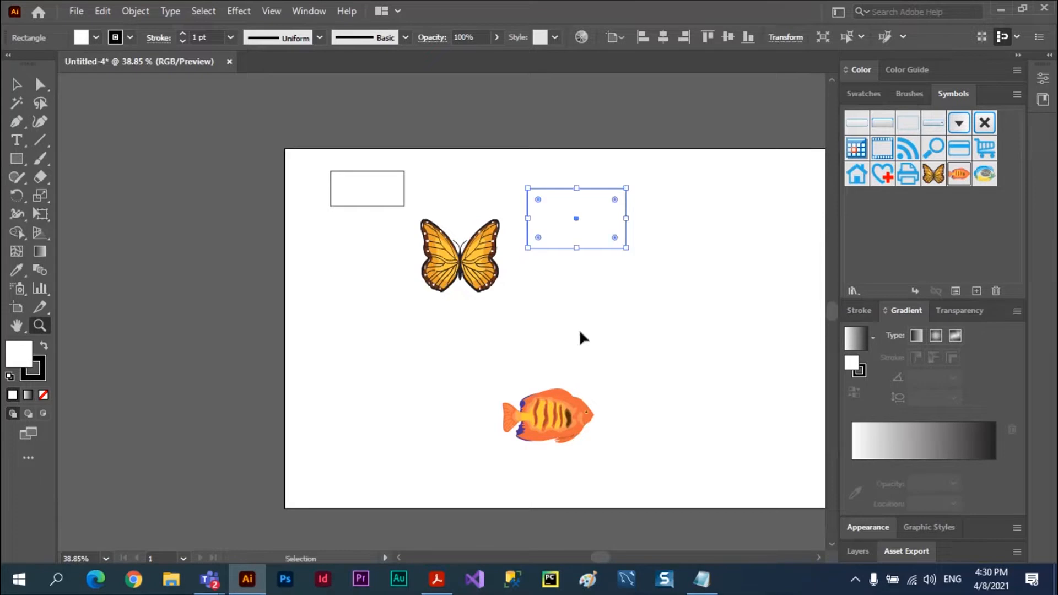
Step: Pan the document horizontally back and forth between the artboard's left side and the blue-and-yellow fish at its right edge
key("v")
scroll(691, 385, "left", 3)
scroll(691, 385, "right", 3)
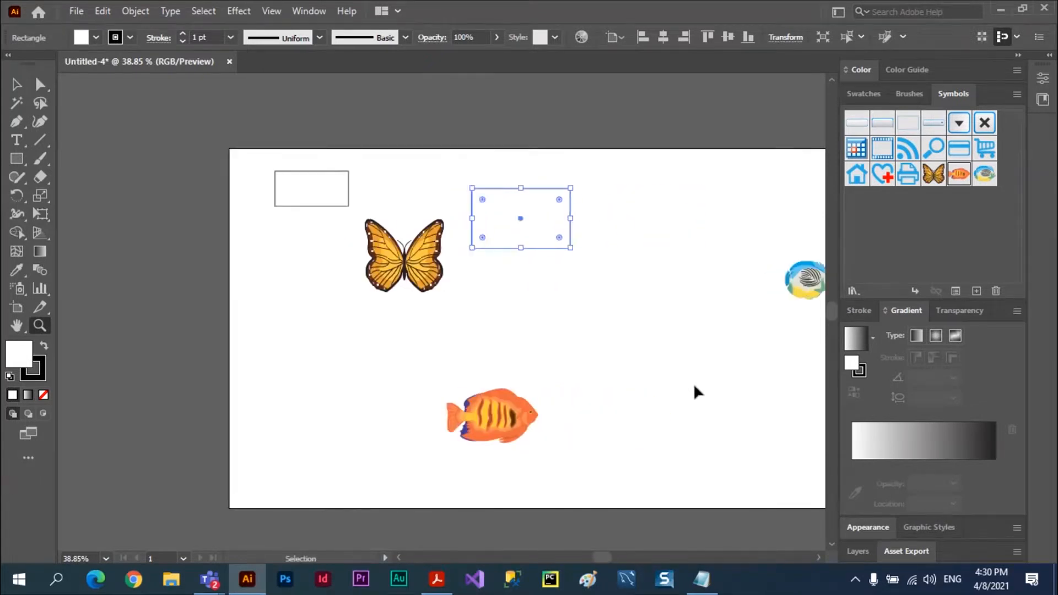
key("z")
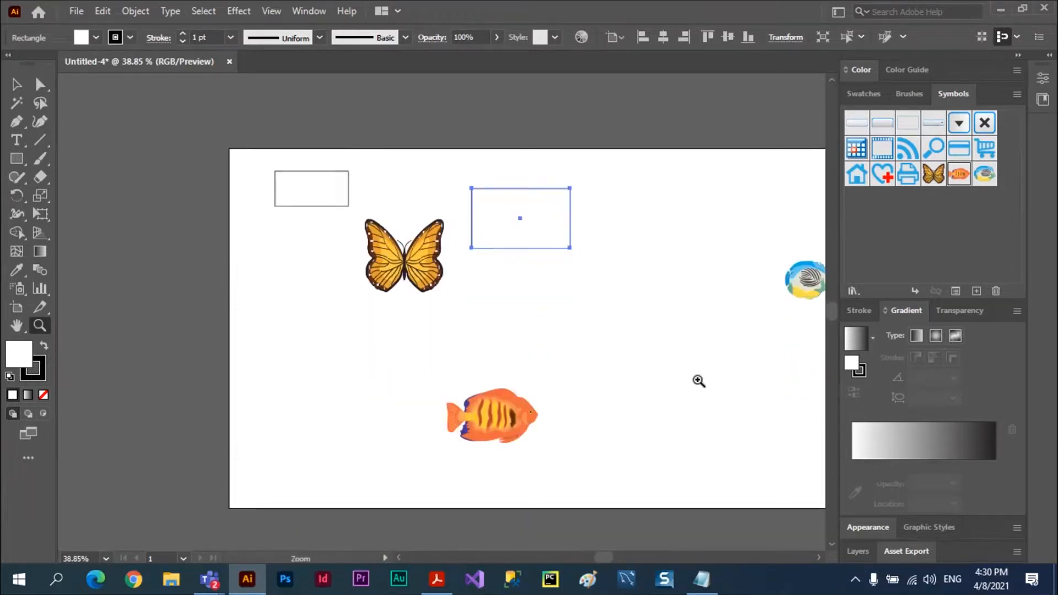
key("v")
scroll(698, 379, "right", 4)
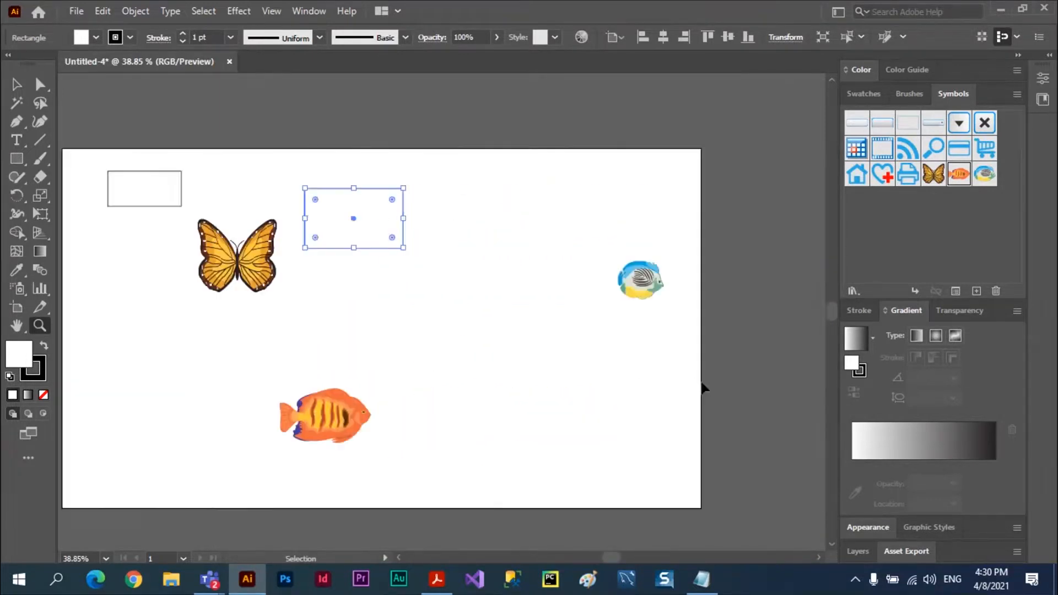
scroll(704, 388, "left", 4)
scroll(704, 389, "right", 2)
scroll(705, 389, "left", 2)
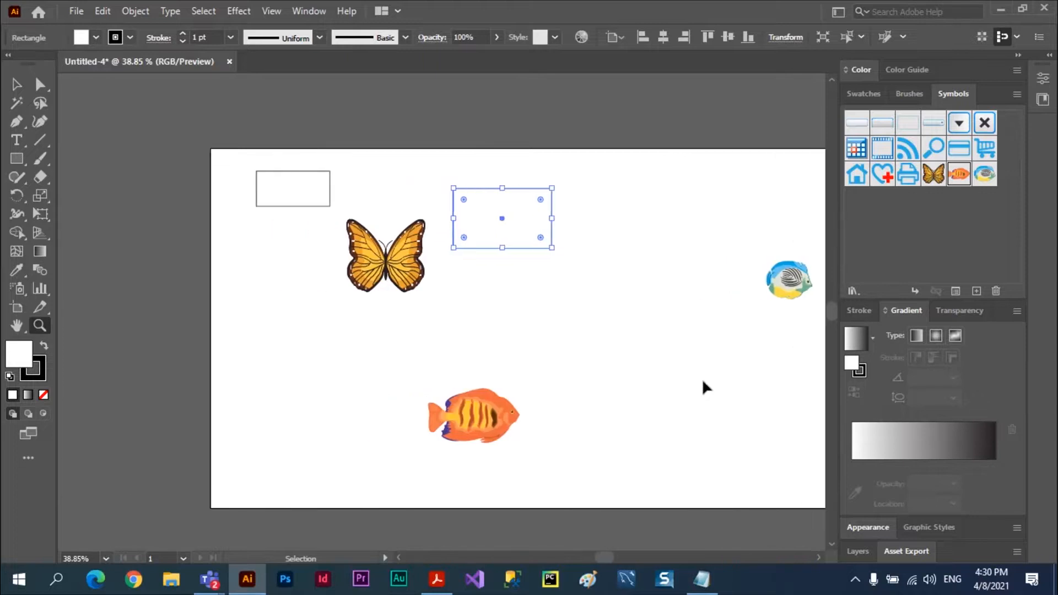
Step: Alternate vertical and horizontal panning across the artboard, ending with a pan to the empty canvas beyond its left edge
key("z")
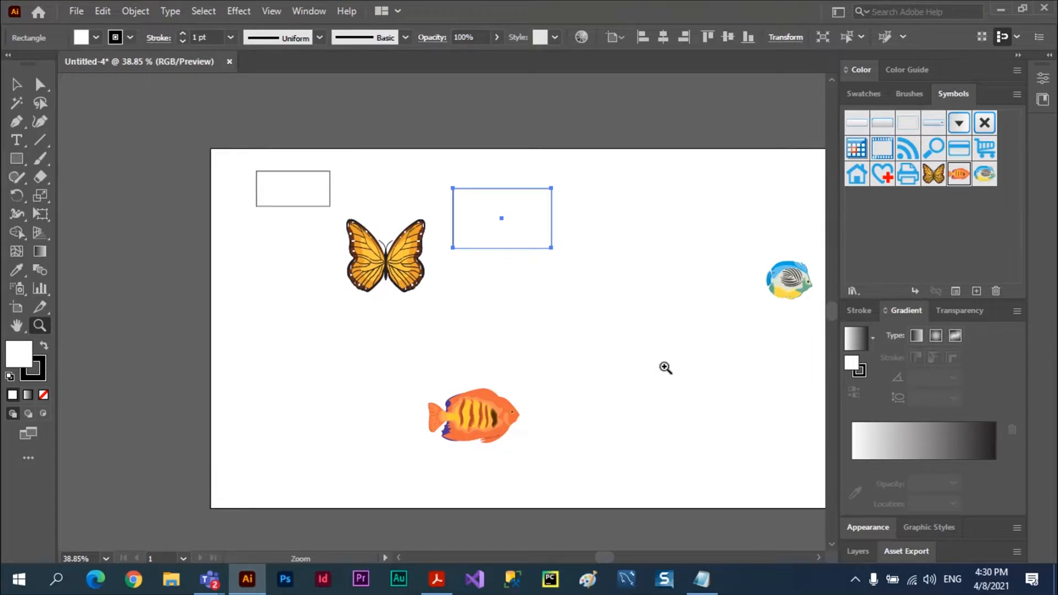
scroll(676, 348, "down", 1)
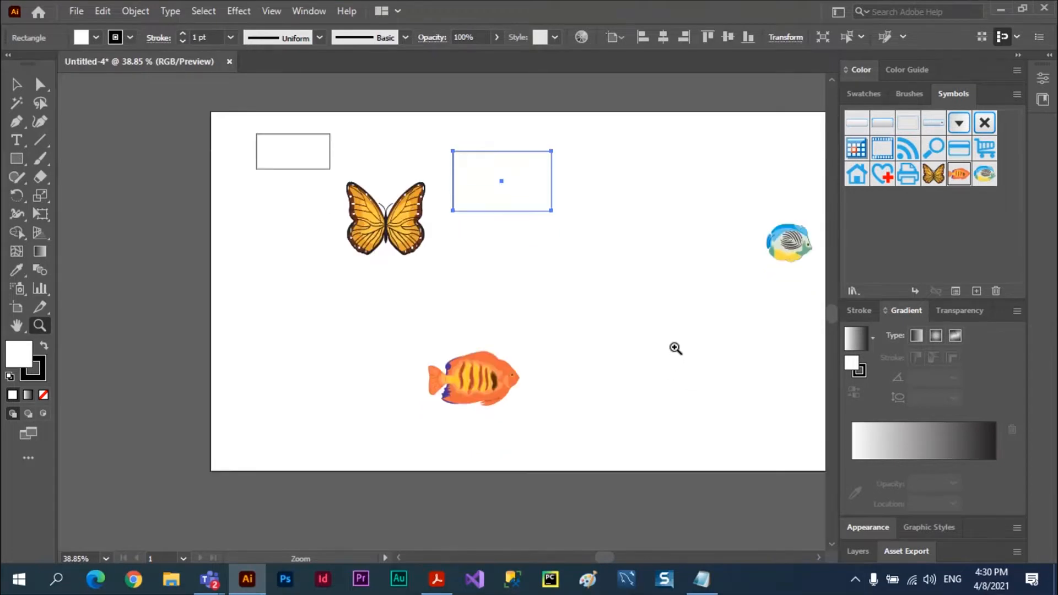
scroll(685, 350, "up", 3)
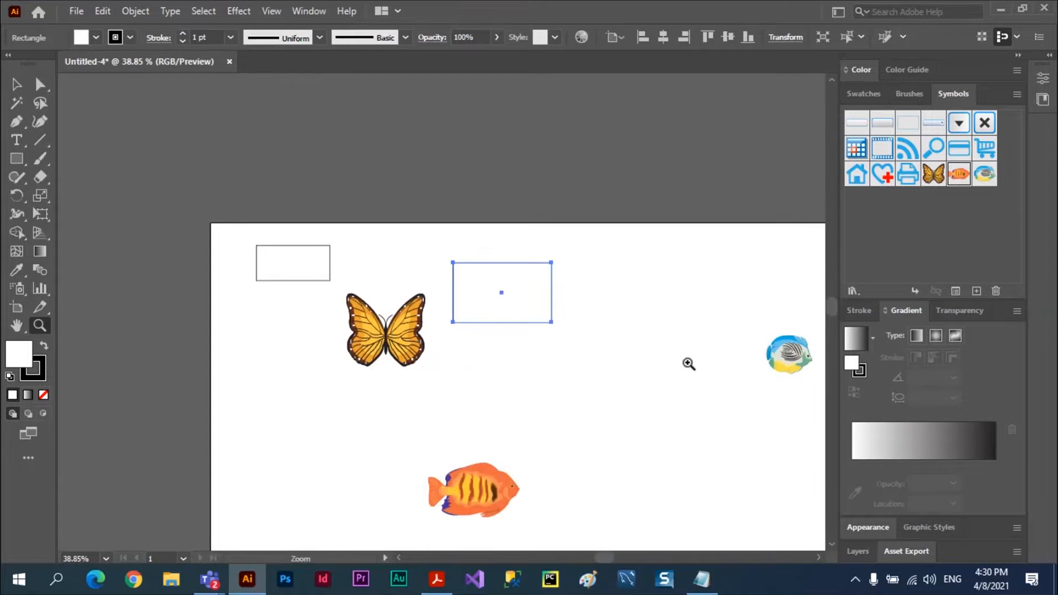
key("v")
scroll(686, 362, "right", 2)
scroll(686, 358, "right", 3)
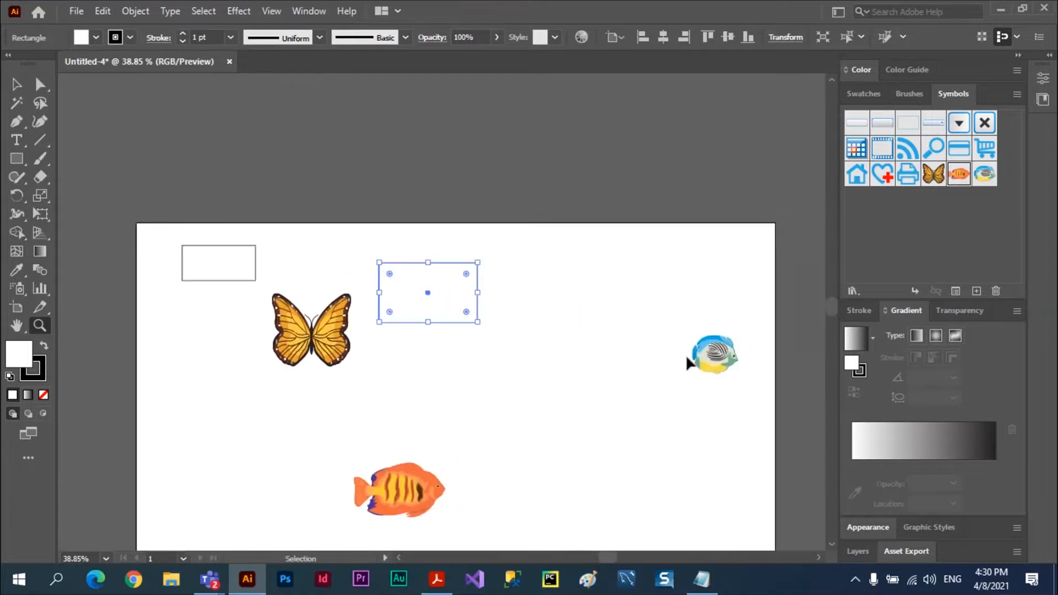
scroll(688, 364, "left", 3)
key("z")
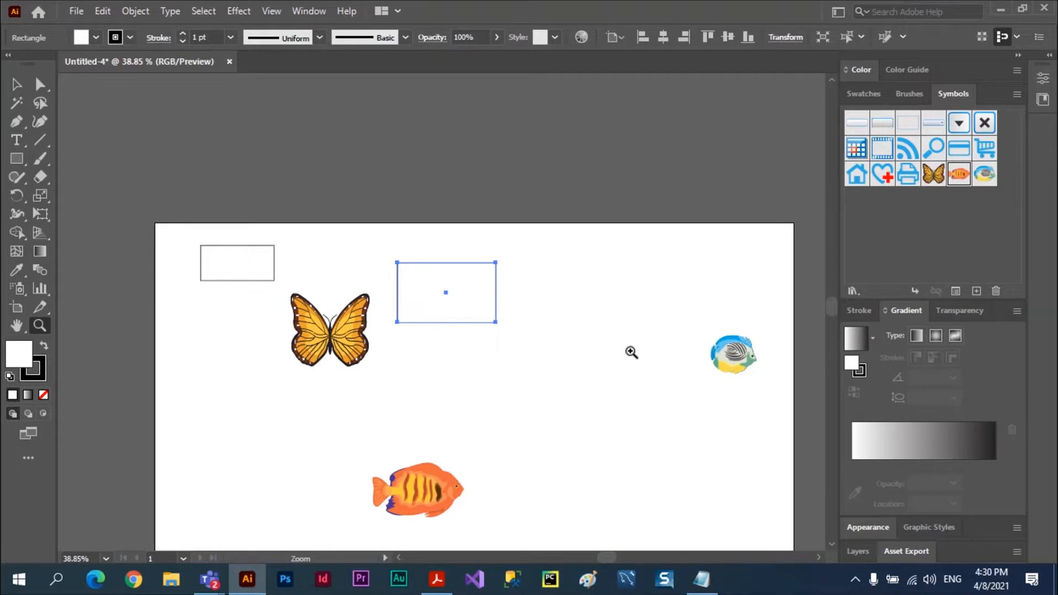
scroll(632, 352, "down", 4)
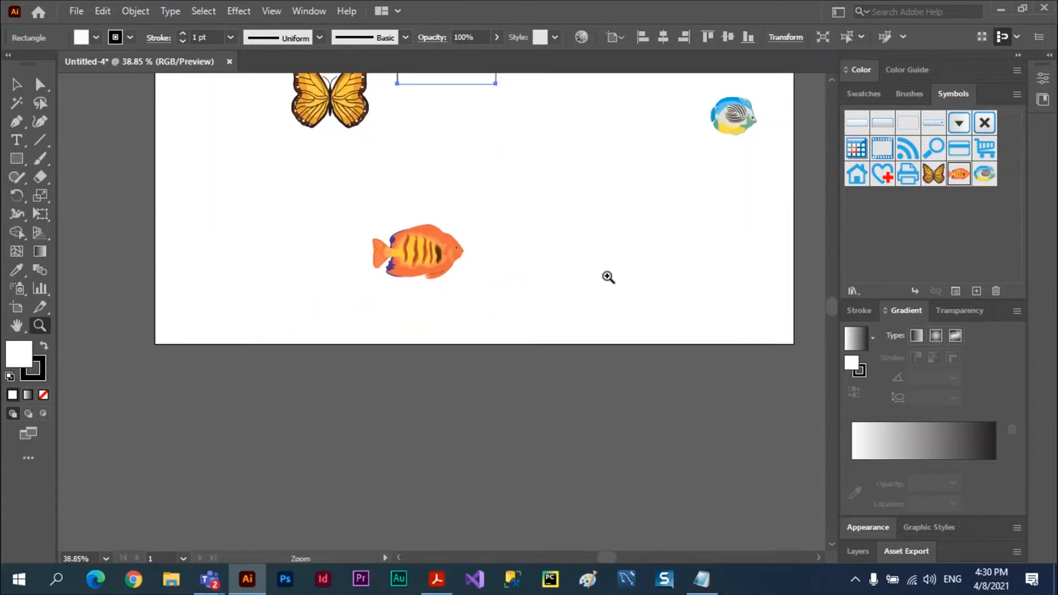
scroll(609, 277, "up", 4)
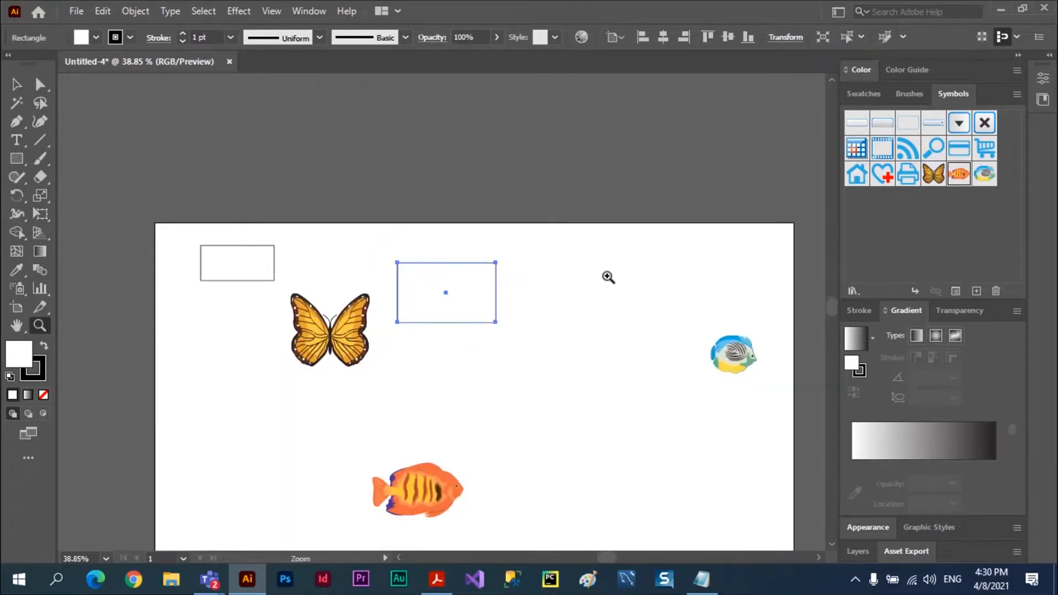
scroll(609, 276, "left", 6)
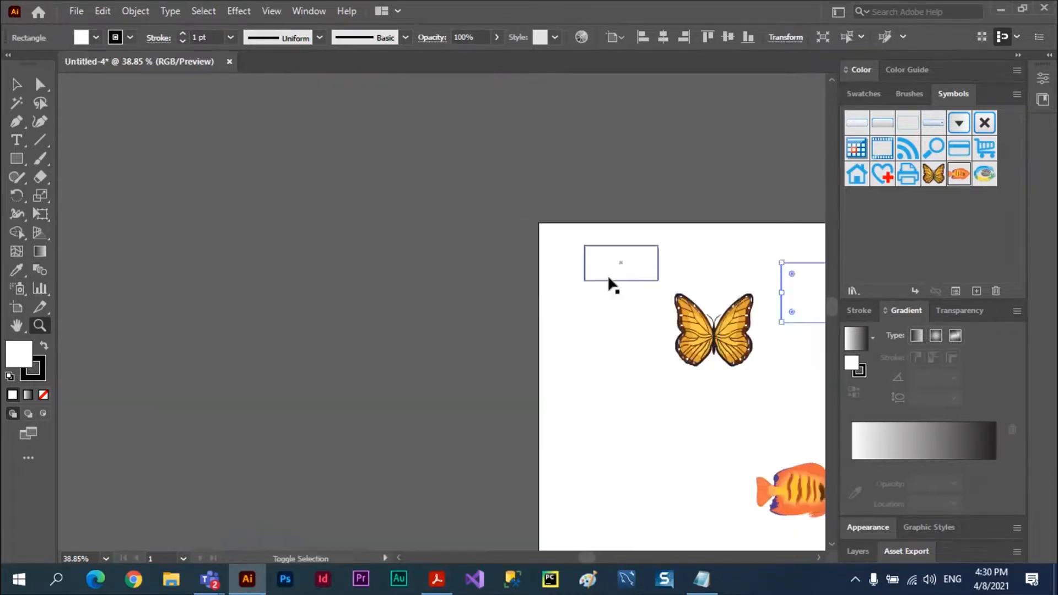
Step: Look over the whole artboard and its surroundings vertically and horizontally, covering the rectangles, butterfly and both fish
scroll(609, 279, "right", 6)
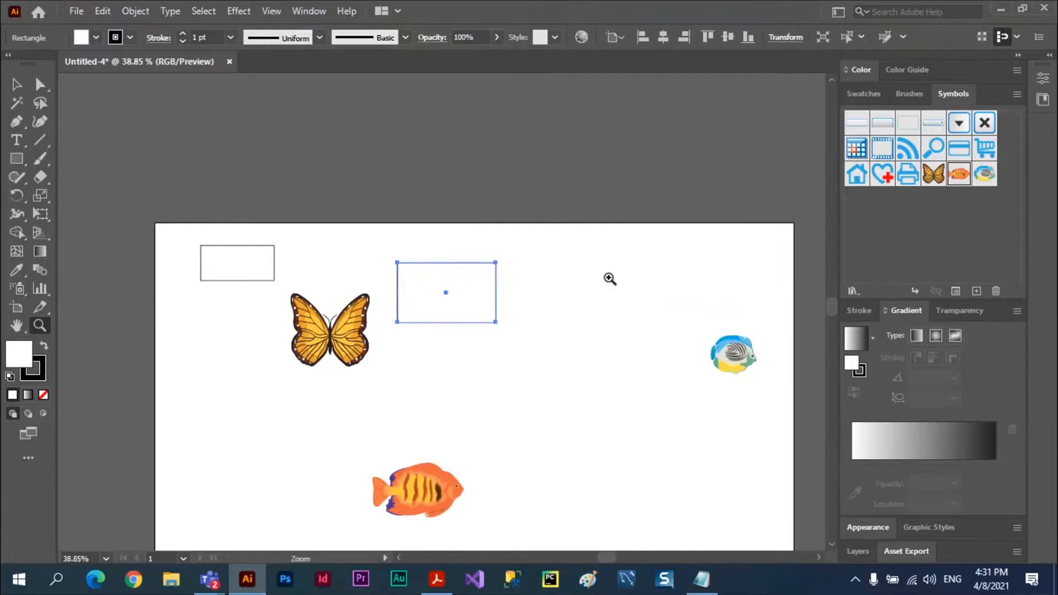
scroll(608, 275, "right", 1)
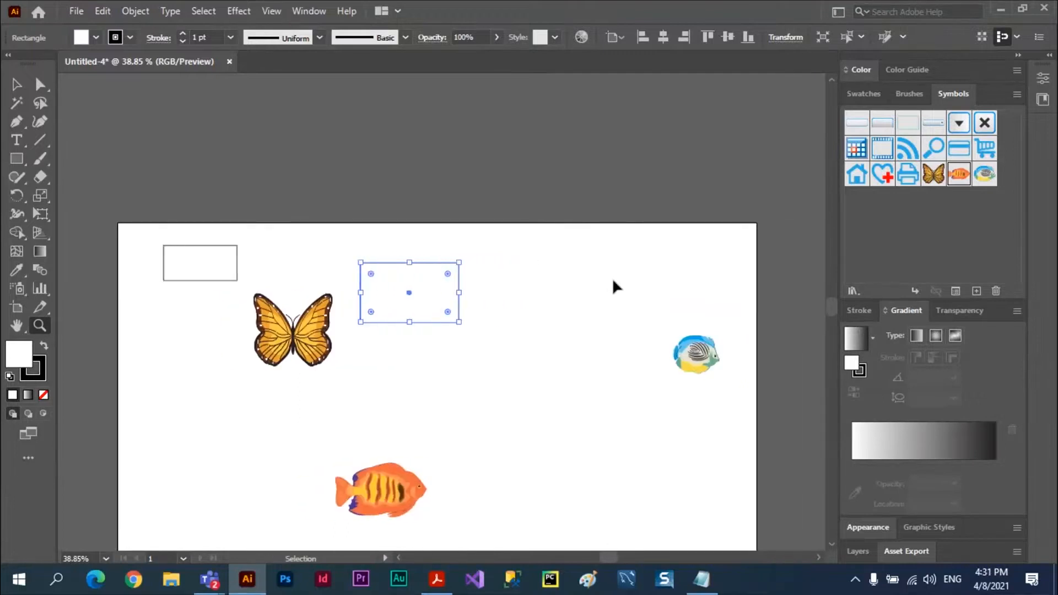
scroll(613, 281, "up", 3)
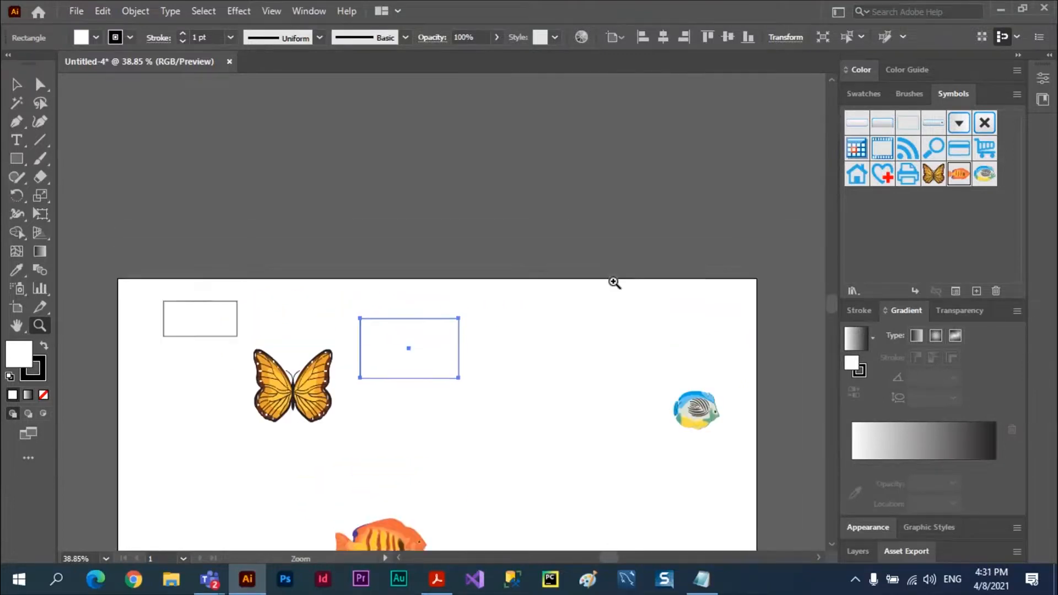
scroll(614, 283, "down", 5)
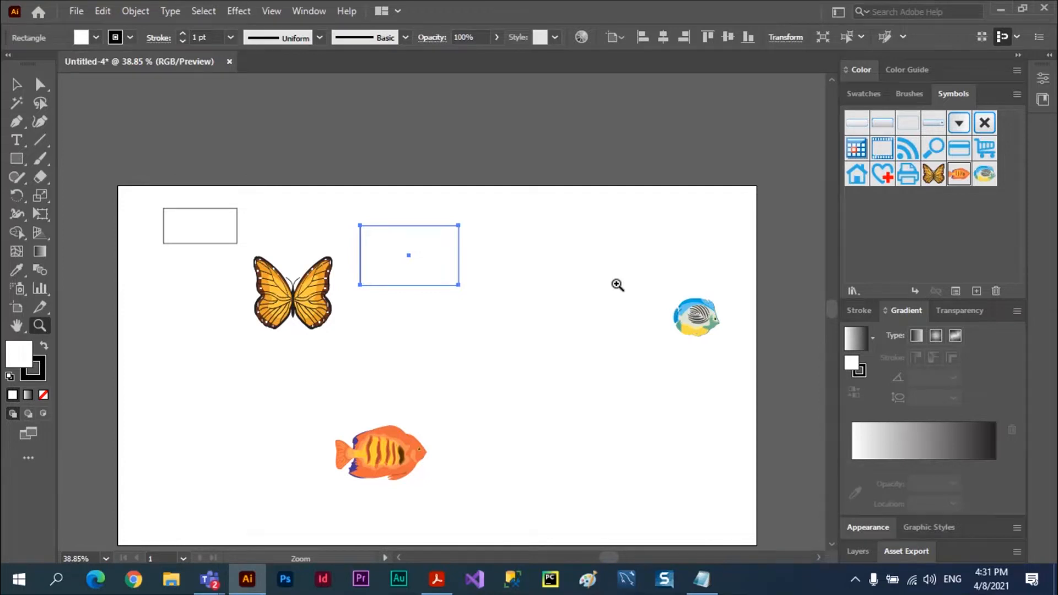
scroll(618, 285, "down", 5)
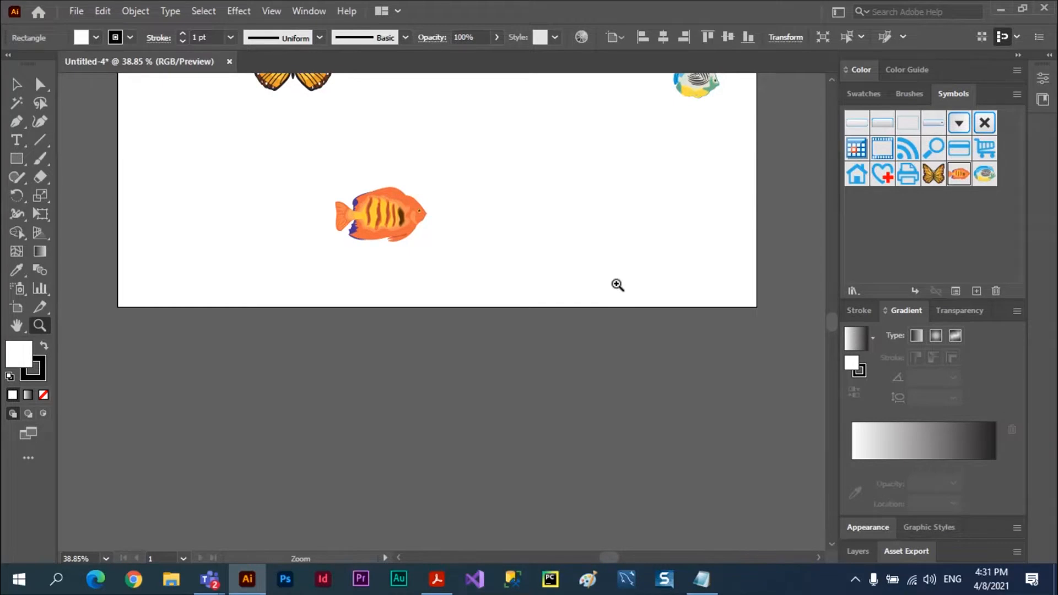
scroll(618, 285, "up", 5)
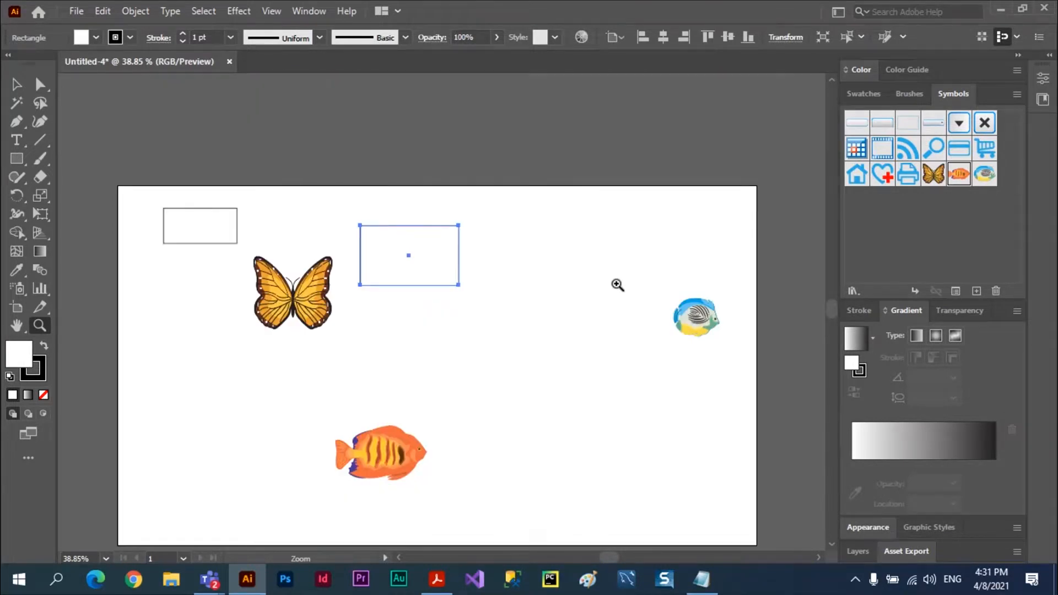
scroll(617, 285, "up", 5)
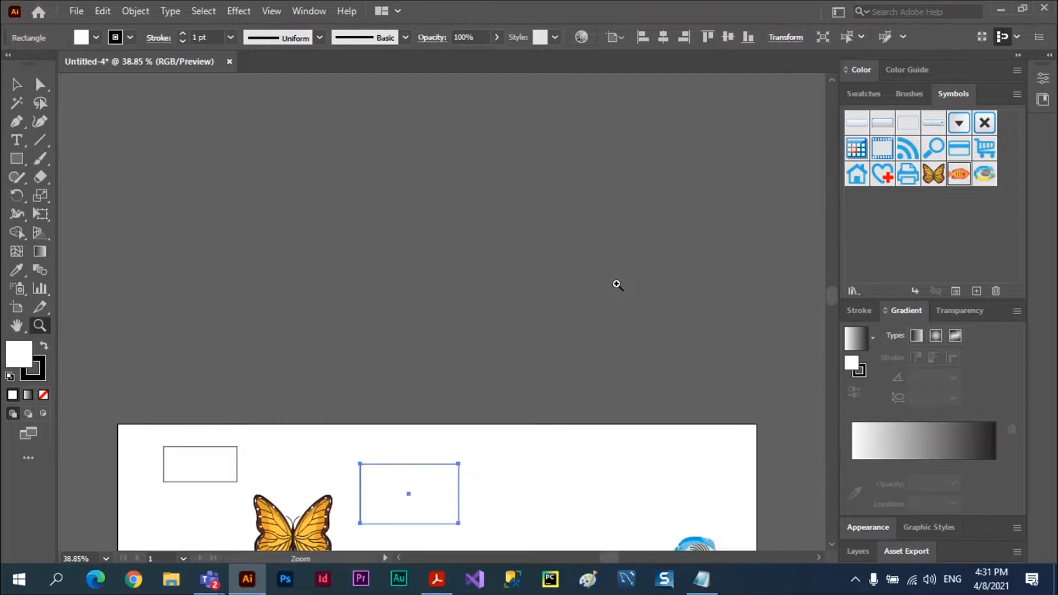
scroll(617, 285, "up", 5)
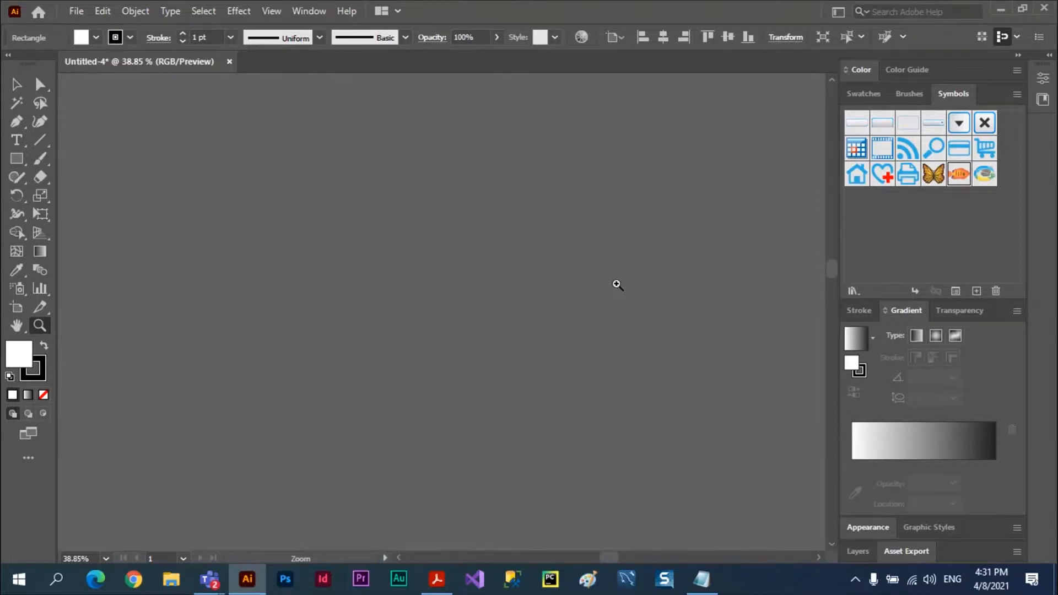
scroll(617, 285, "down", 15)
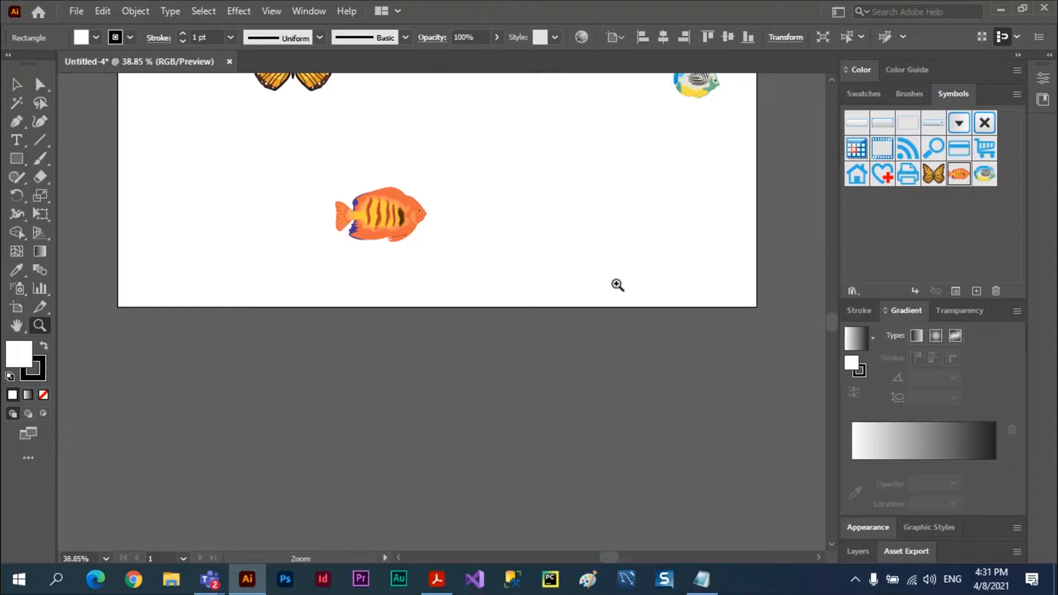
scroll(615, 281, "left", 5)
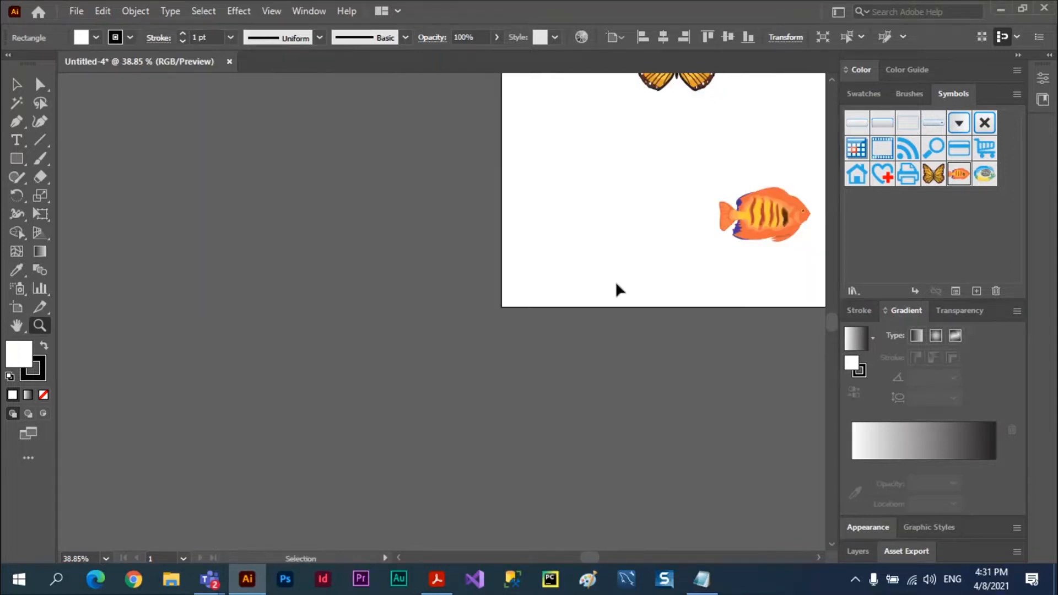
scroll(616, 284, "right", 5)
scroll(616, 285, "left", 5)
scroll(617, 284, "right", 5)
scroll(616, 285, "left", 5)
scroll(617, 284, "left", 5)
scroll(616, 284, "right", 5)
scroll(617, 284, "left", 5)
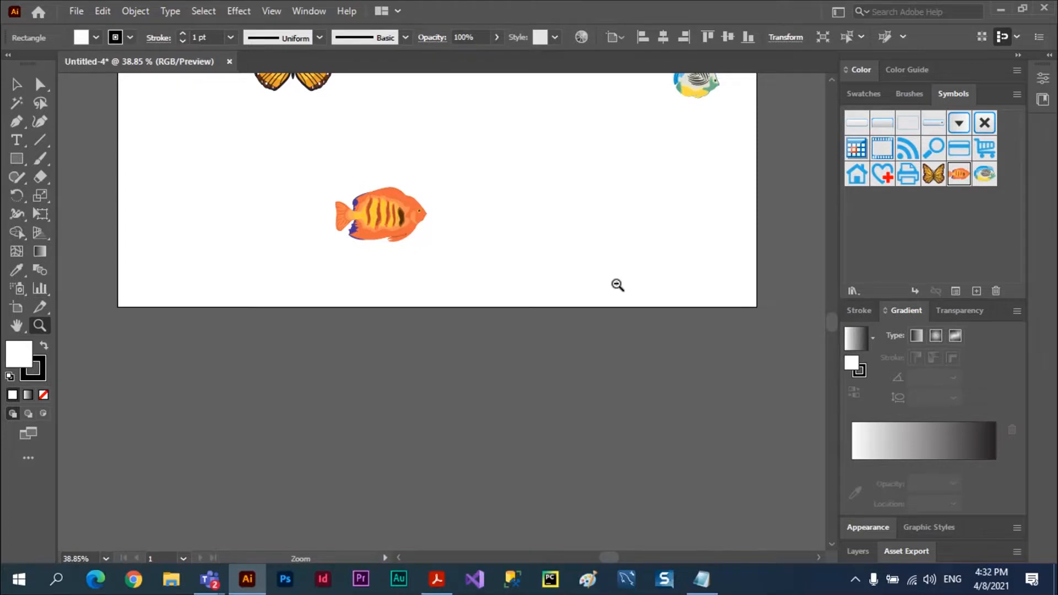
scroll(617, 285, "up", 5)
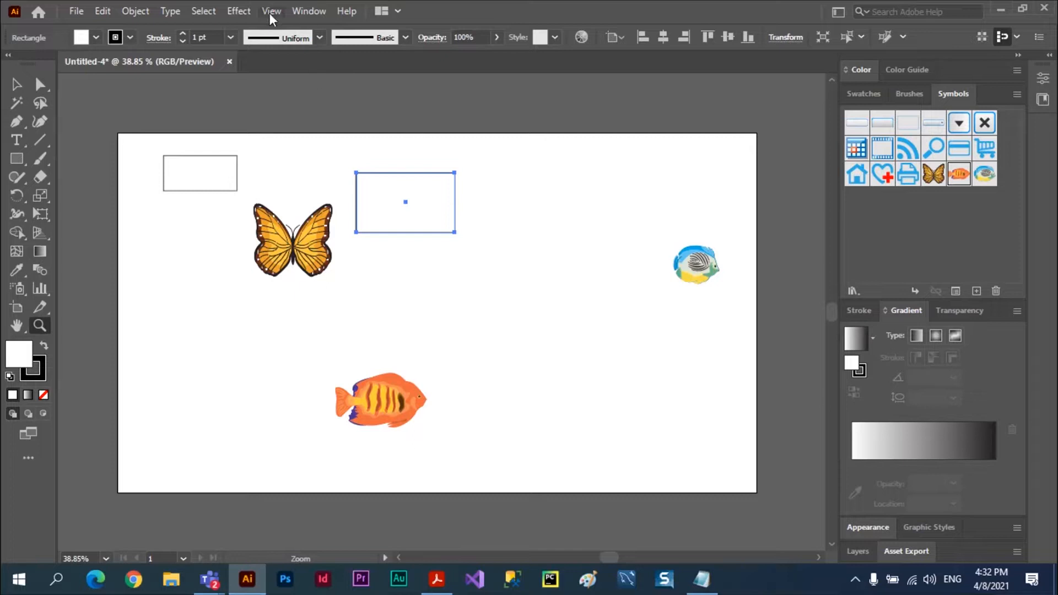
Step: Show the Navigator panel, place it over the upper part of the artboard and enlarge it
left_click(309, 10)
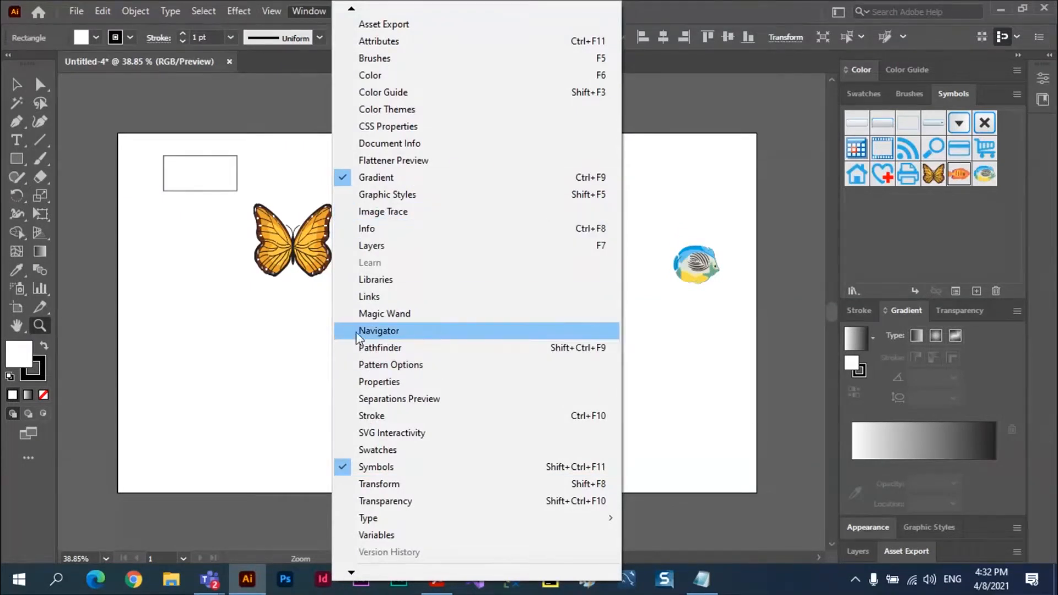
left_click(379, 334)
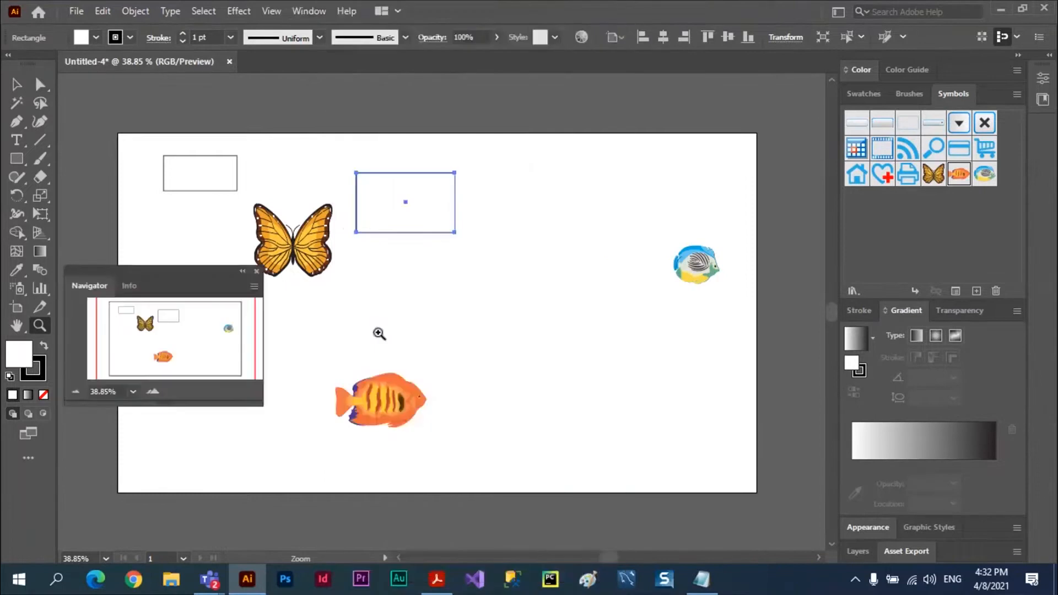
left_click_drag(207, 275, 646, 87)
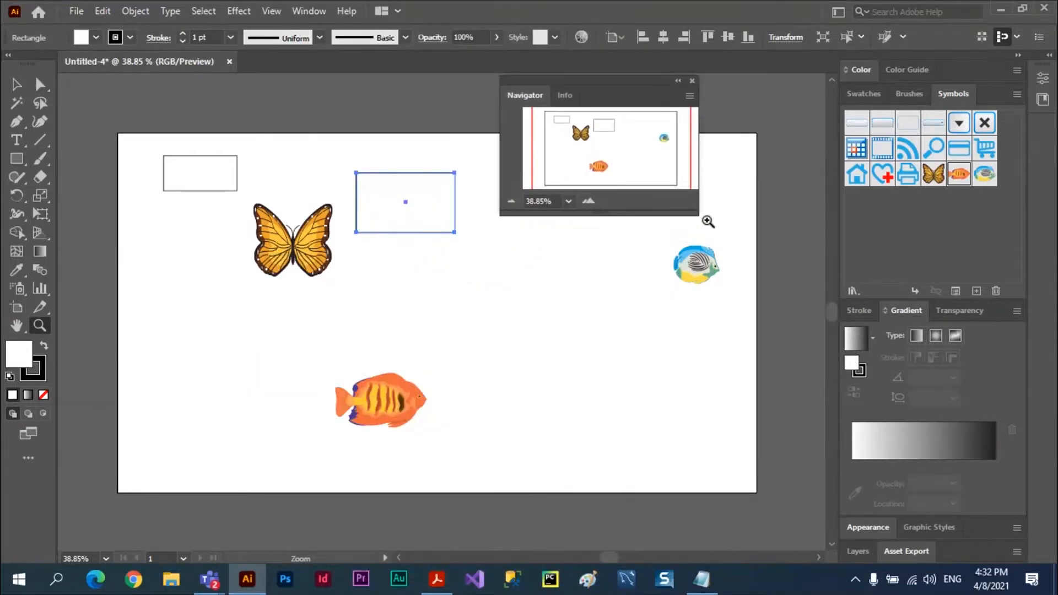
left_click_drag(700, 219, 775, 246)
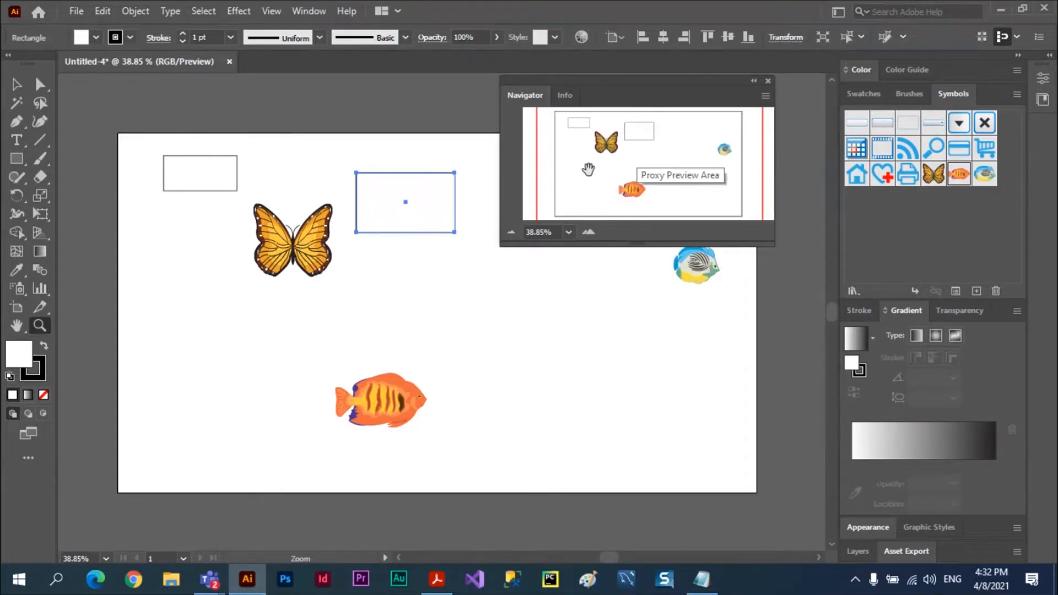
Step: Zoom the document out to 16.67% and back in to 33.33% with the Navigator's zoom controls
left_click(510, 232)
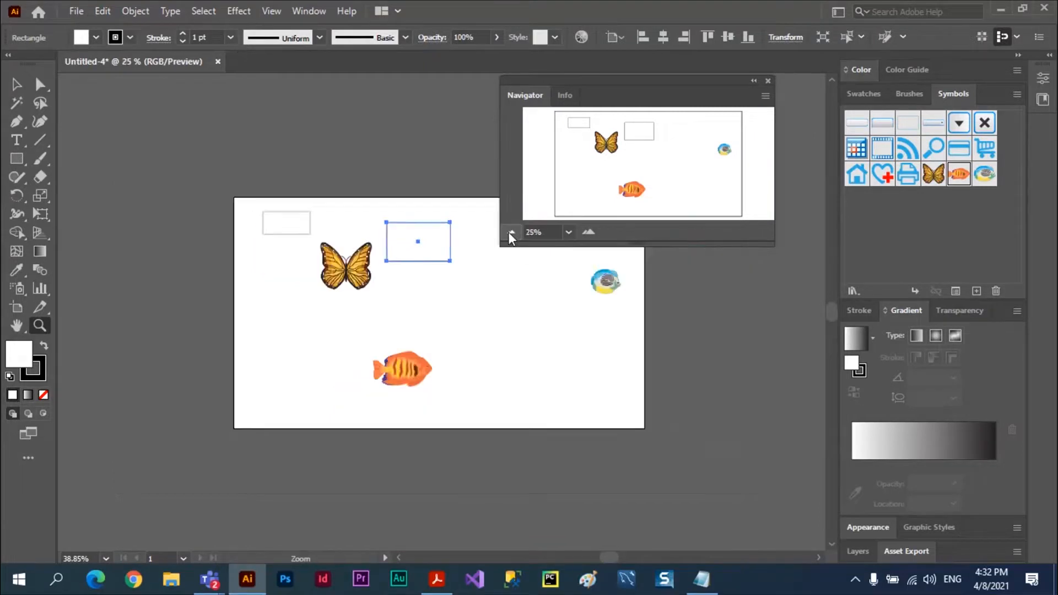
left_click(509, 232)
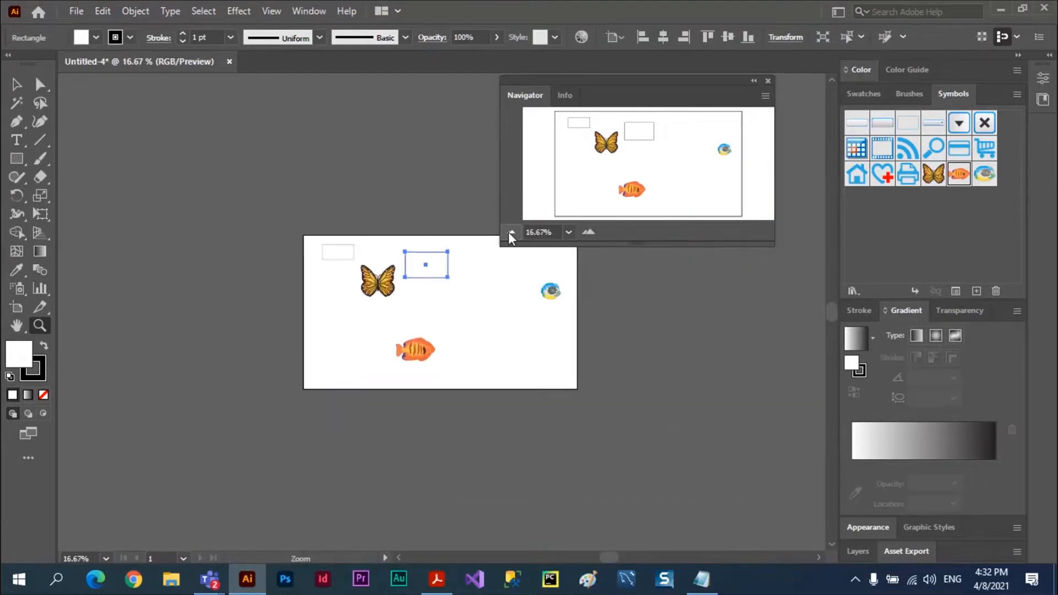
left_click(589, 232)
left_click(588, 232)
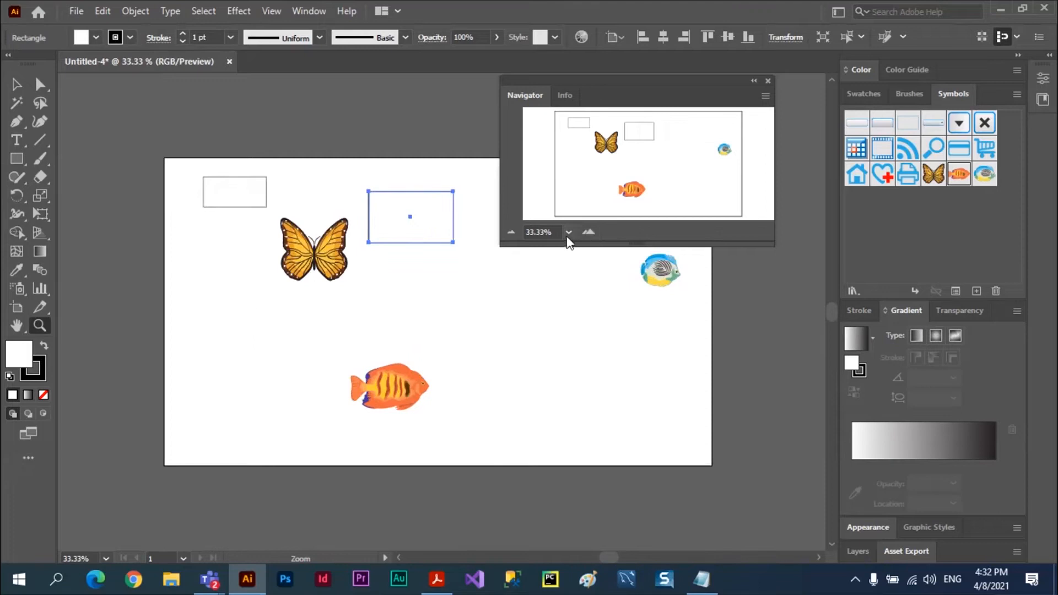
Step: View the artwork at the Navigator's preset zoom levels of 100% and 8.33%
left_click(568, 233)
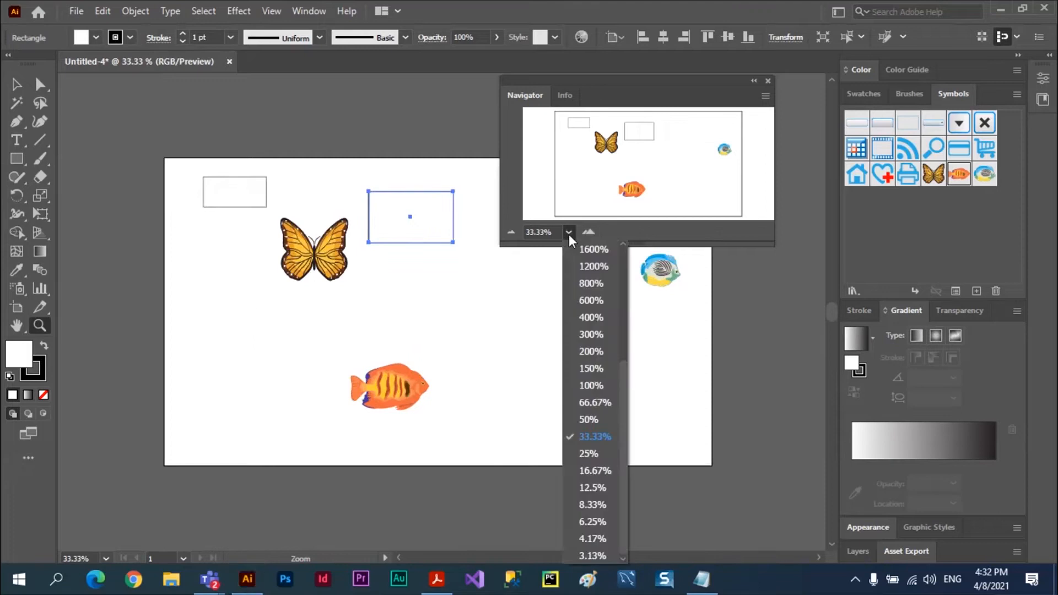
left_click(582, 386)
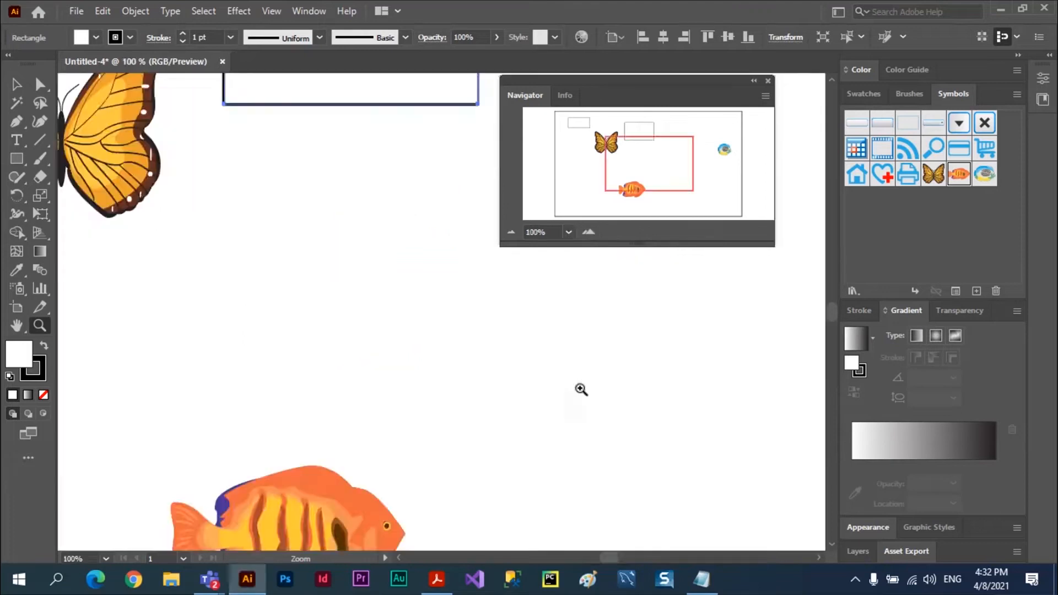
left_click(567, 232)
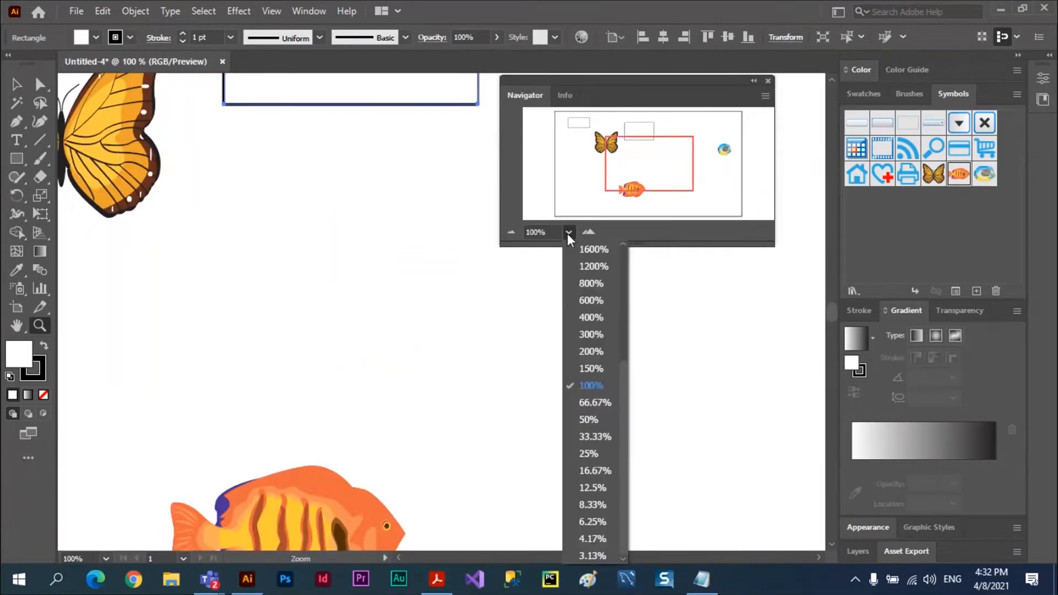
left_click(590, 505)
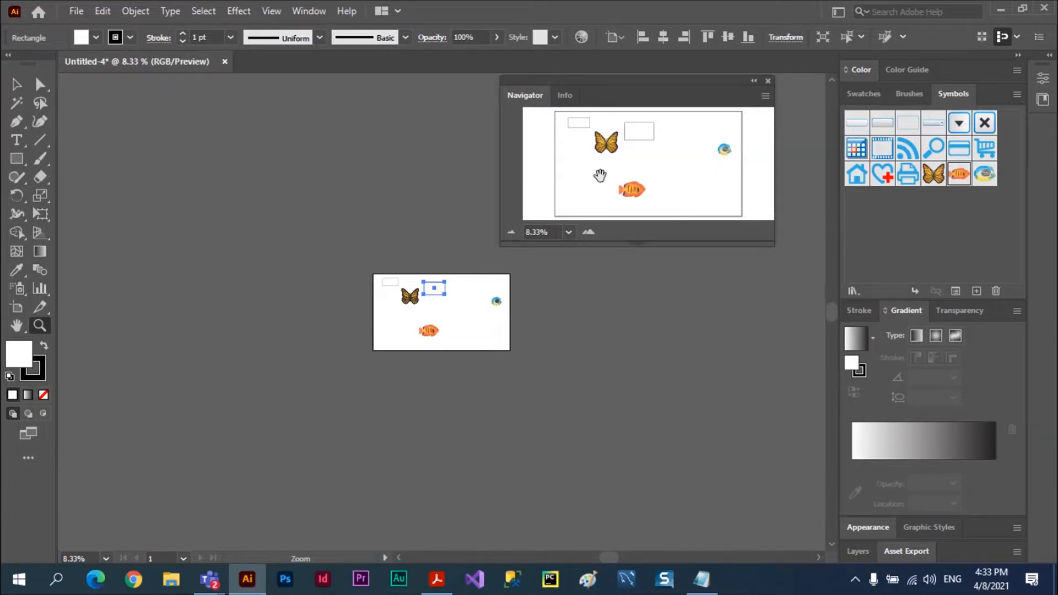
Step: Shift the view through the Navigator preview and zoom in on a marqueed area around the butterfly
left_click_drag(584, 125, 630, 167)
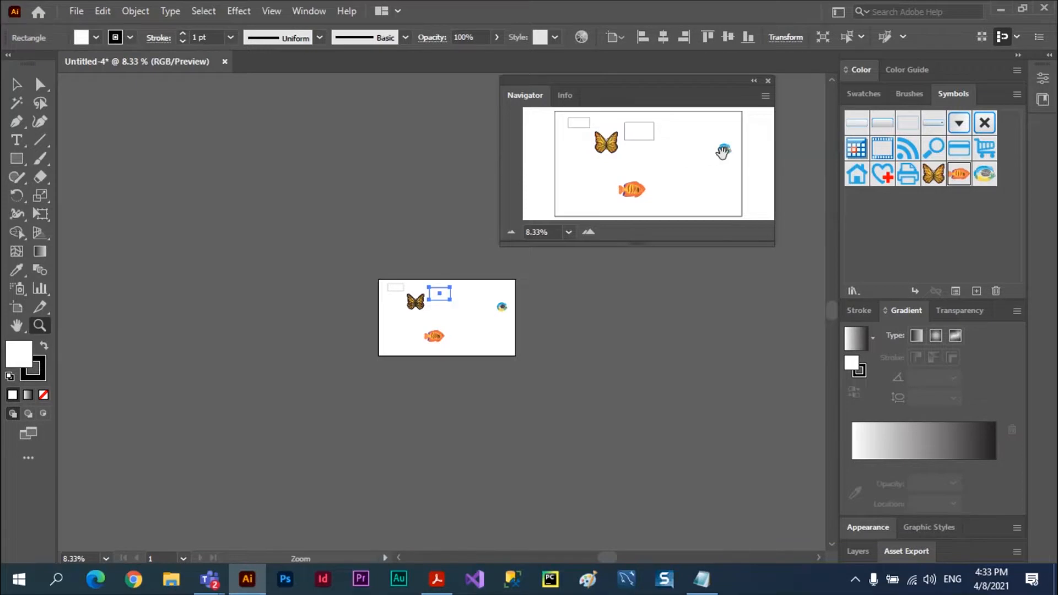
left_click_drag(724, 151, 631, 193)
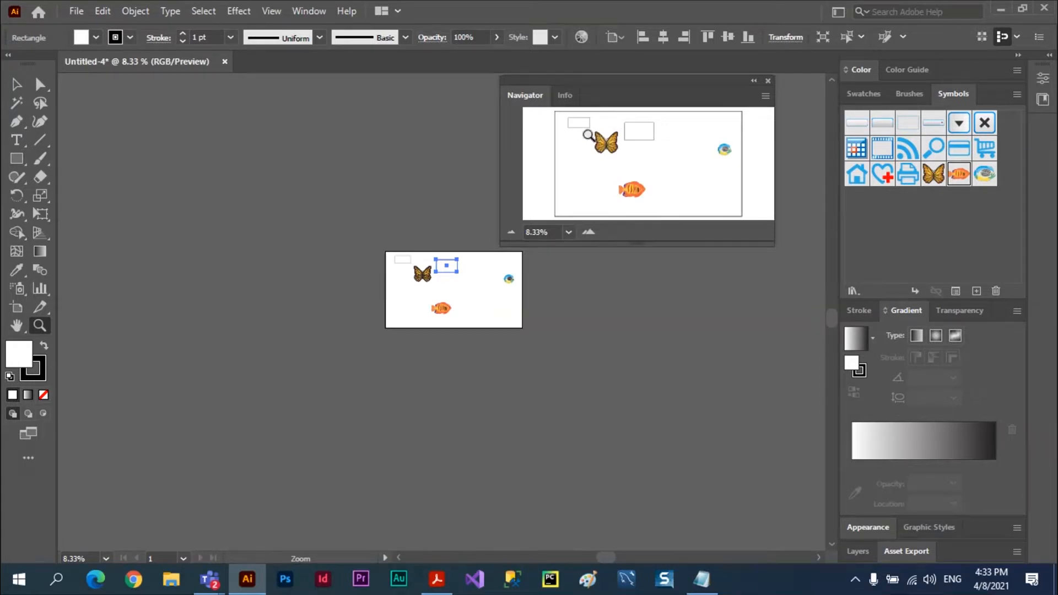
left_click_drag(581, 124, 645, 158)
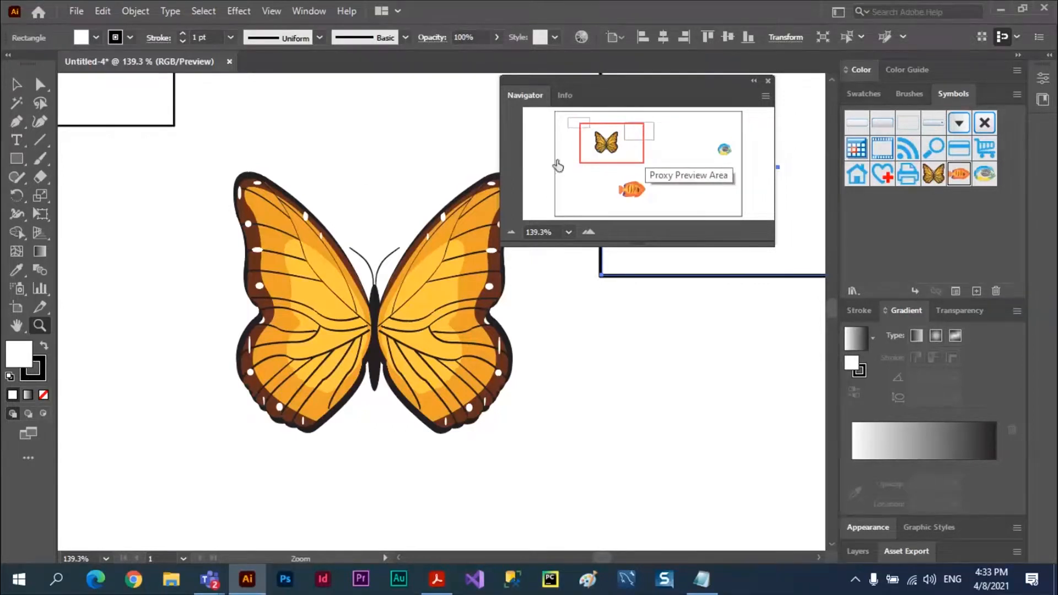
Step: Move the Navigator's view area between the blue-and-yellow fish and the orange fish, and return it to the butterfly
left_click_drag(608, 144, 724, 150)
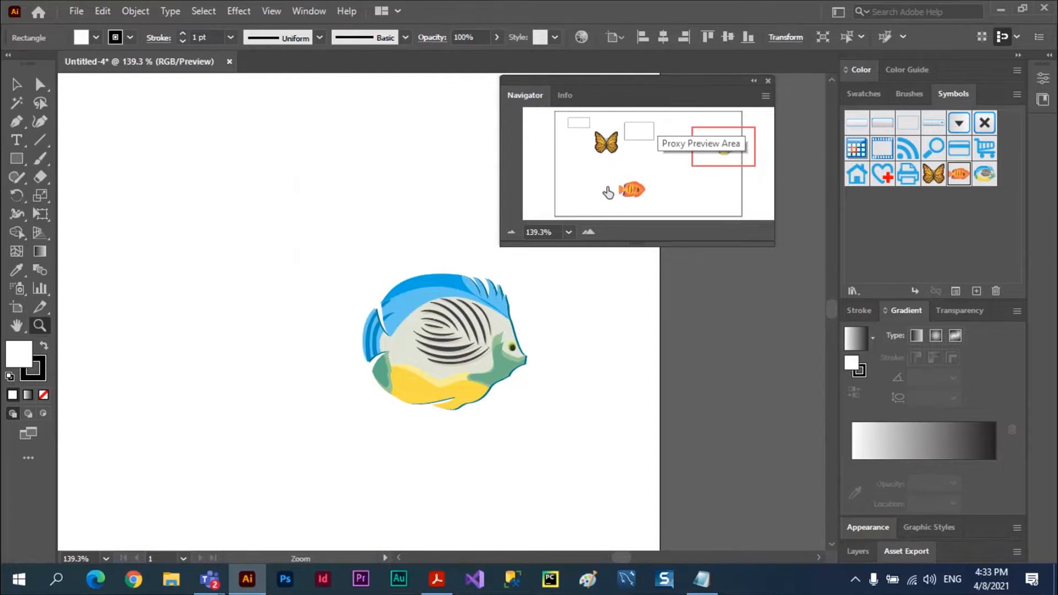
left_click_drag(728, 147, 641, 191)
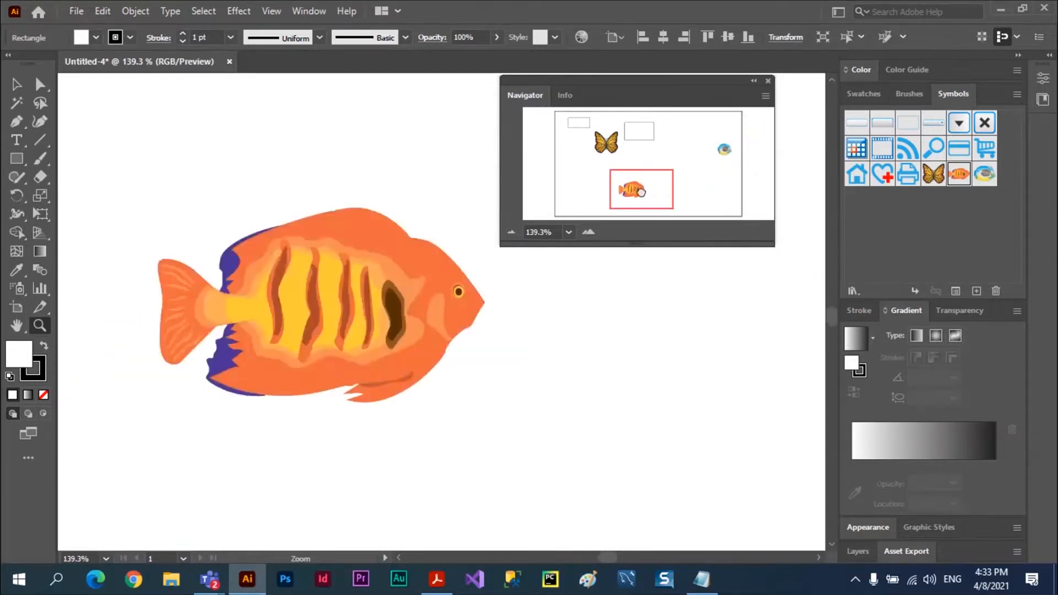
left_click(725, 153)
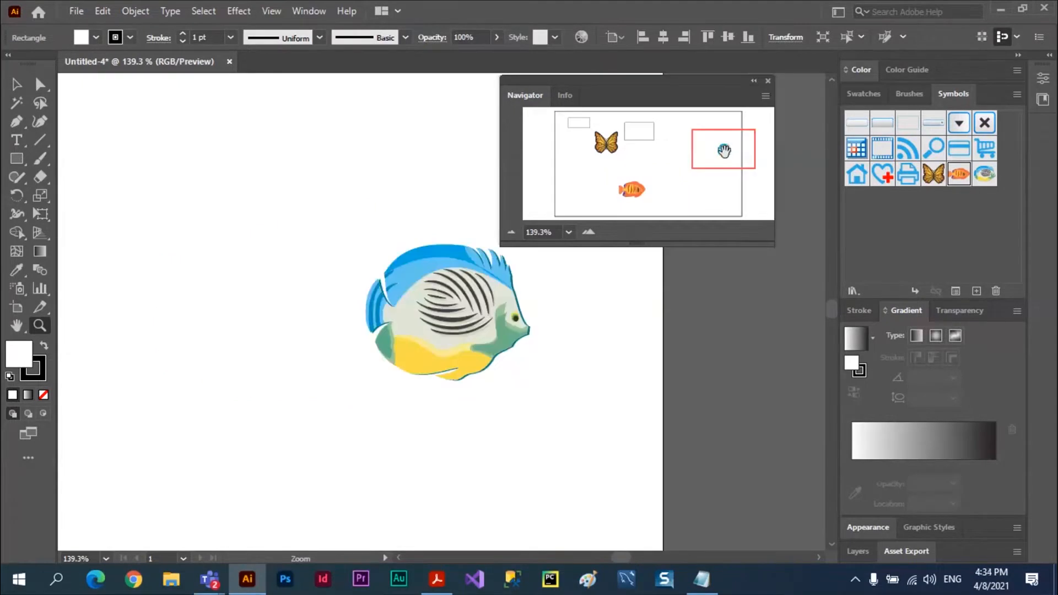
left_click(606, 142)
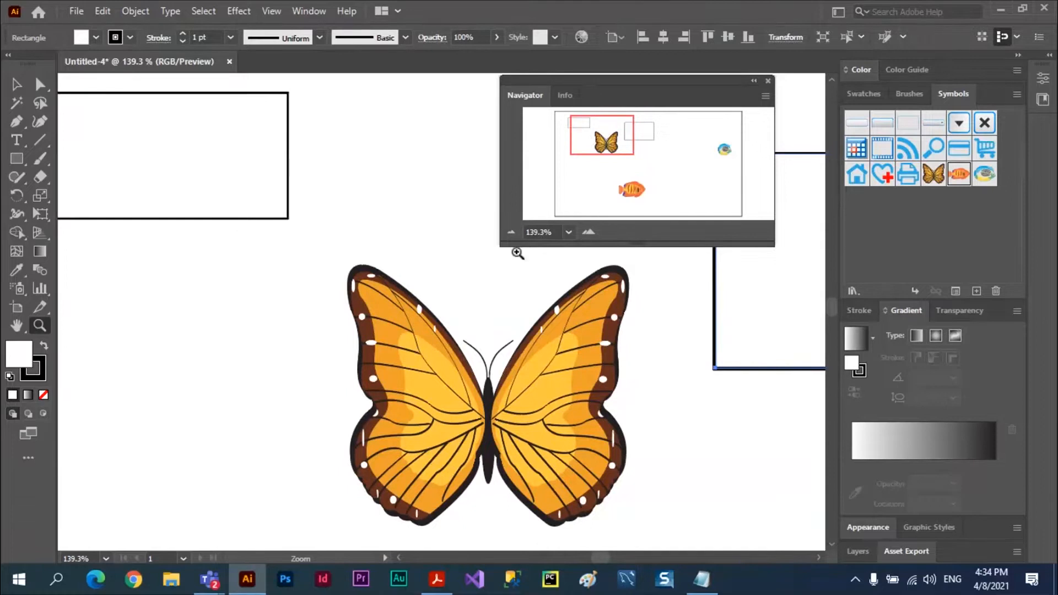
Step: Zoom out to 66.67% and in to 400% with the Navigator, and bring its view area onto the blue-and-yellow fish
left_click(511, 232)
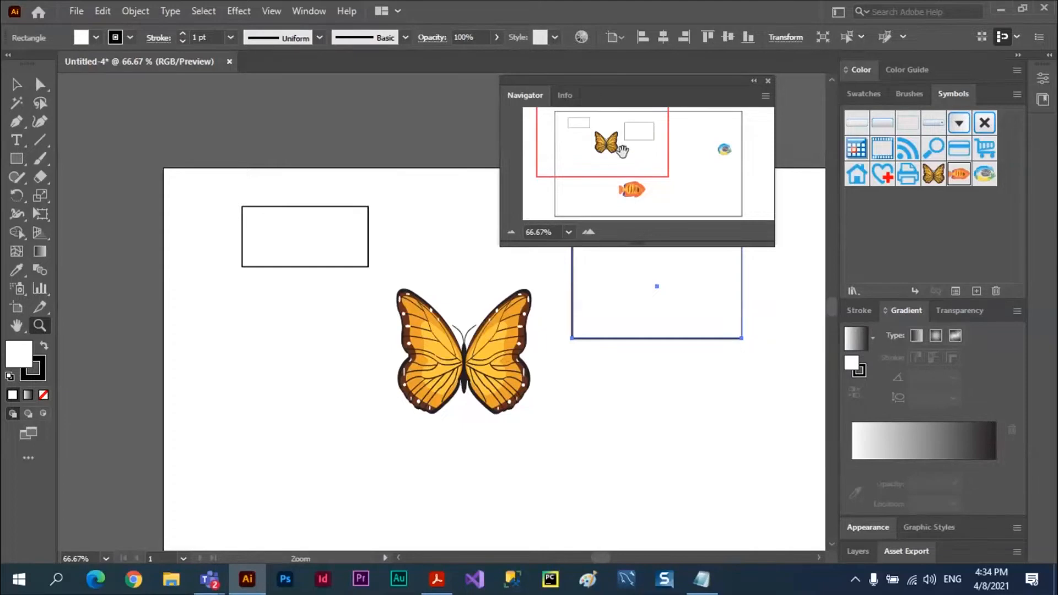
left_click_drag(609, 143, 652, 172)
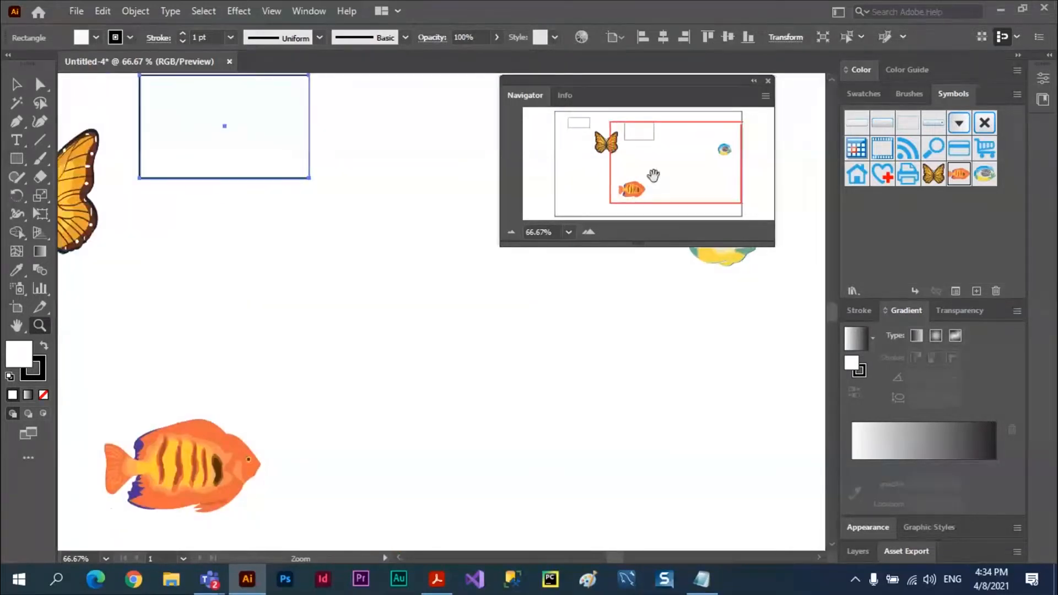
left_click(589, 232)
left_click(587, 232)
left_click(588, 233)
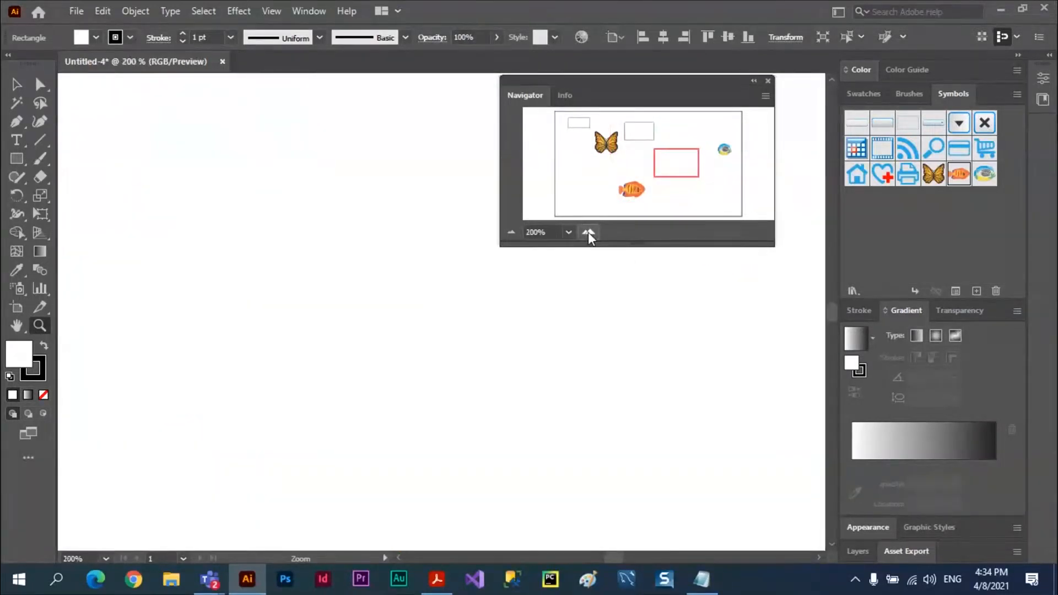
left_click(588, 233)
left_click(588, 232)
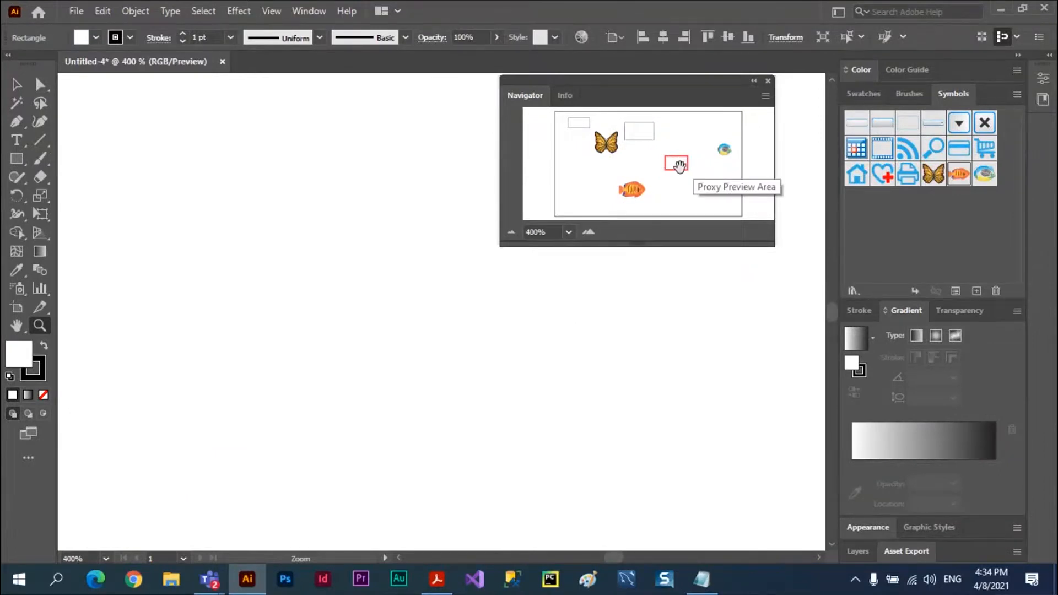
left_click_drag(679, 167, 725, 152)
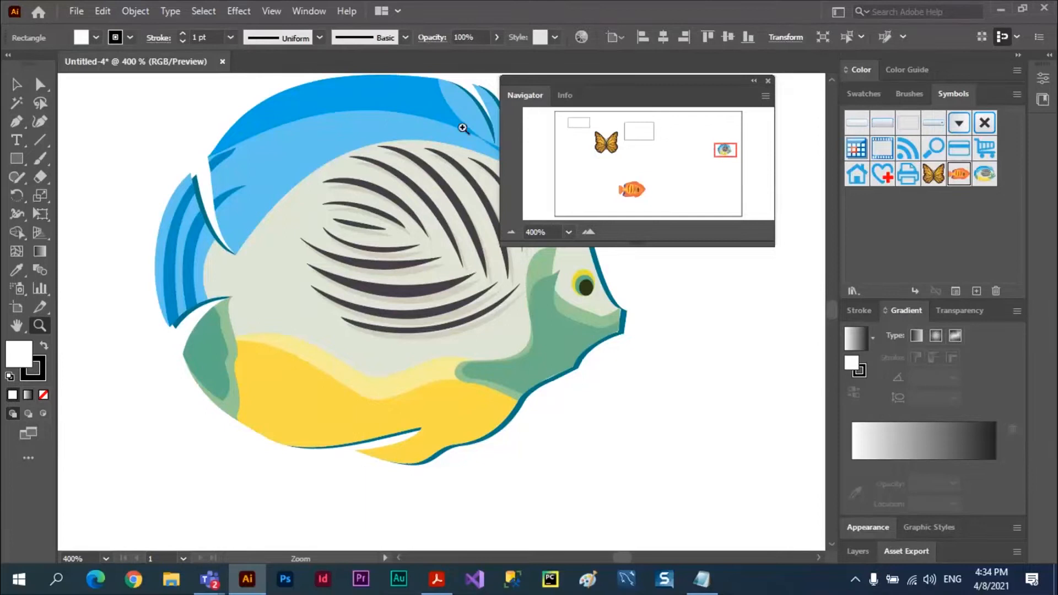
Step: Bring the Navigator's view area onto the butterfly and pan with the Hand tool down to its lower wings
left_click_drag(725, 151, 608, 144)
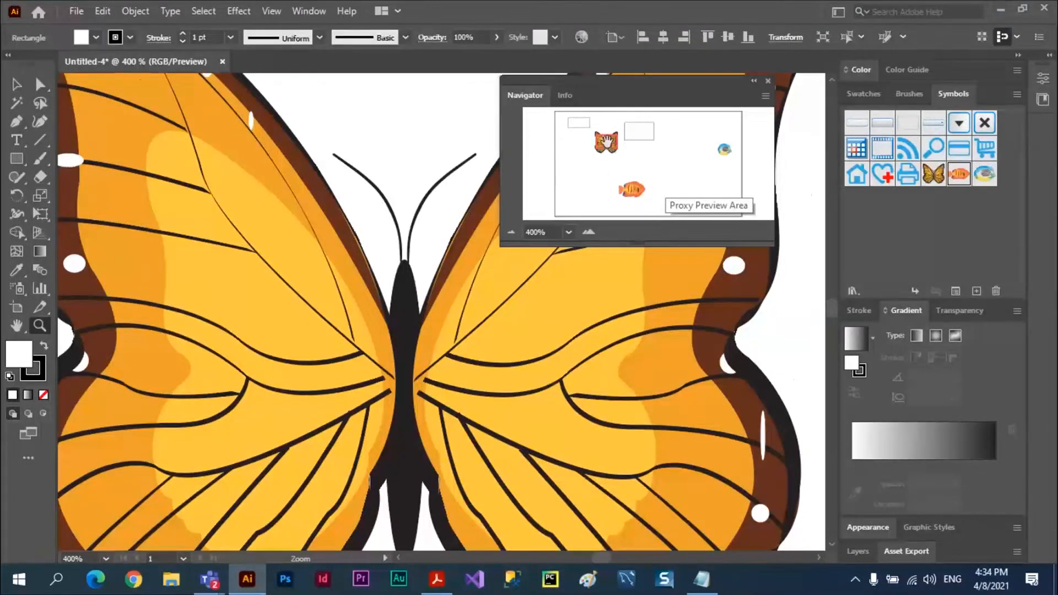
mouse_move(609, 148)
left_mouse_down()
mouse_move(664, 138)
mouse_move(722, 150)
mouse_move(631, 188)
mouse_move(604, 143)
left_mouse_up()
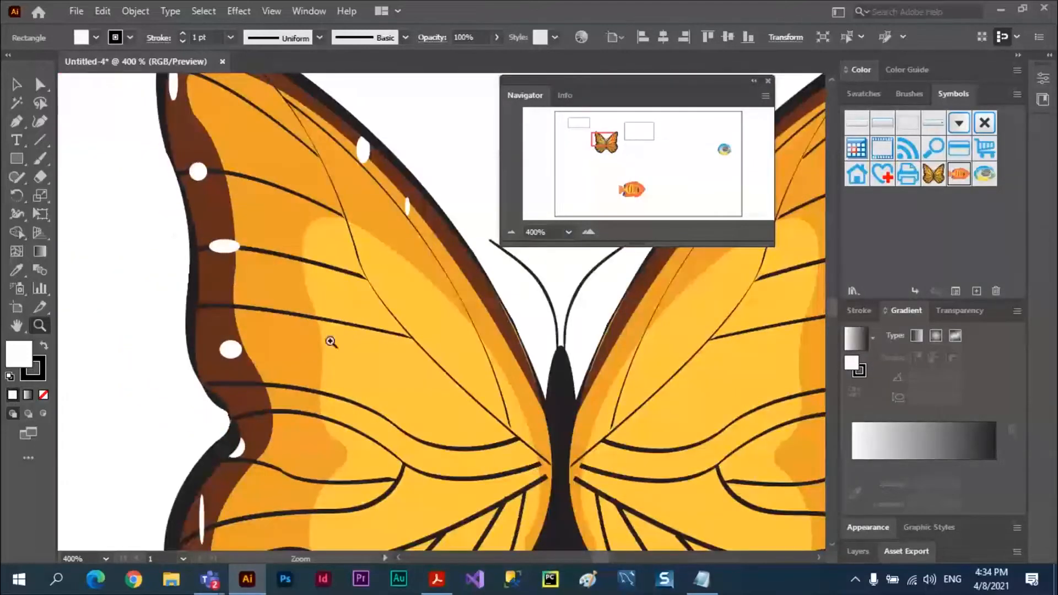
left_click(17, 325)
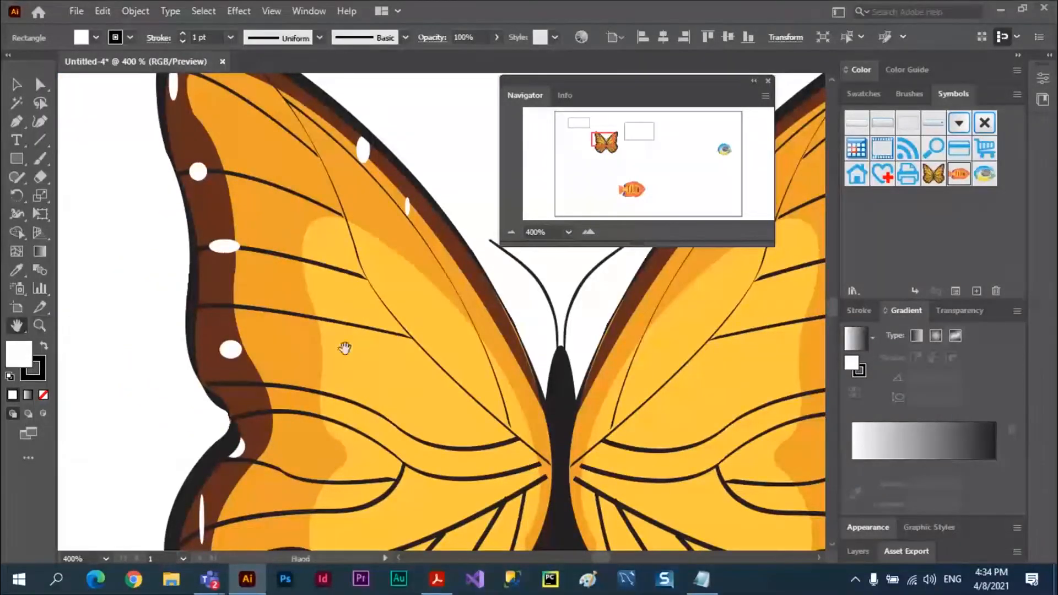
left_click_drag(359, 402, 354, 318)
left_click_drag(262, 452, 205, 247)
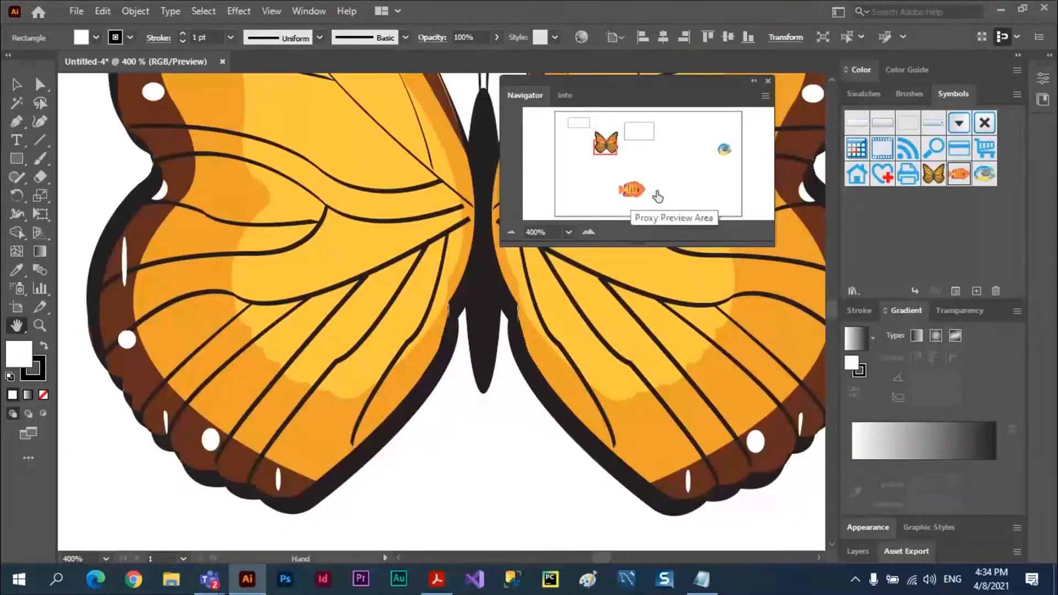
Step: Jump the Navigator view to both fish, zoom out with a marquee around the blue-and-yellow fish, and move the view area to the orange fish
left_click(635, 191)
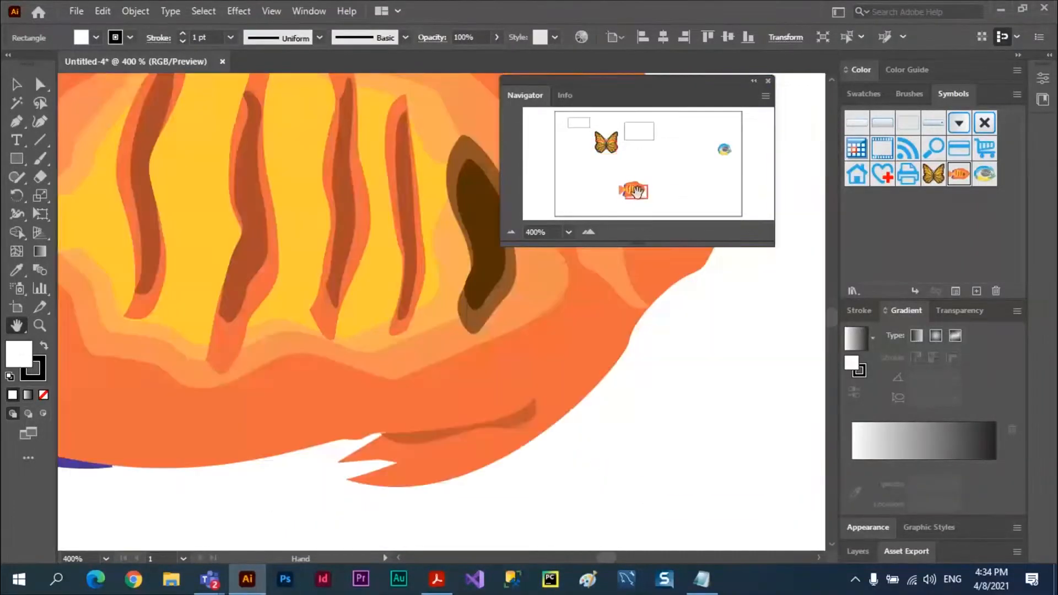
left_click(725, 150)
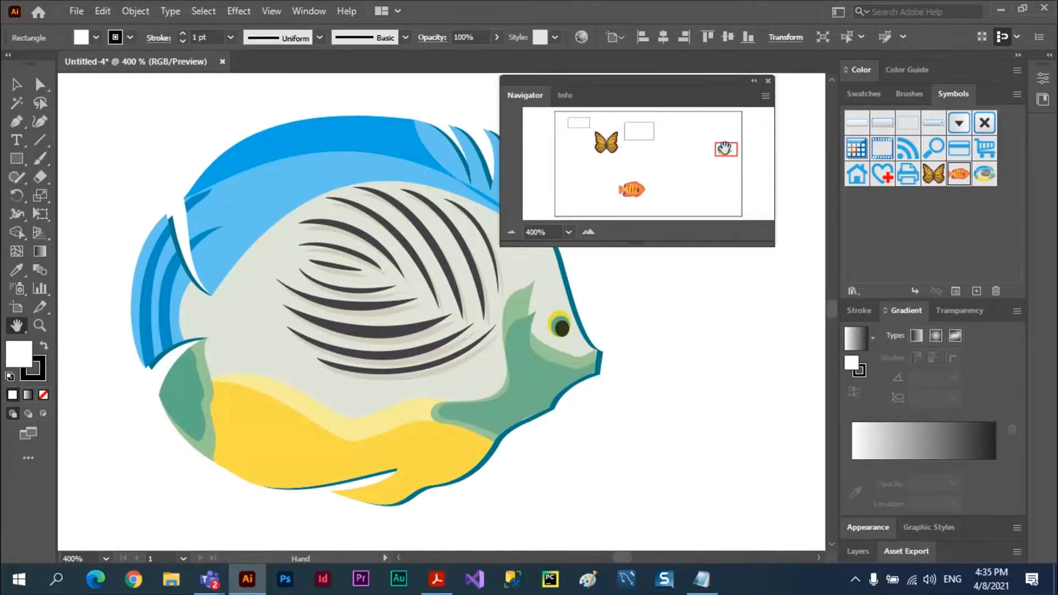
left_click_drag(703, 130, 750, 182)
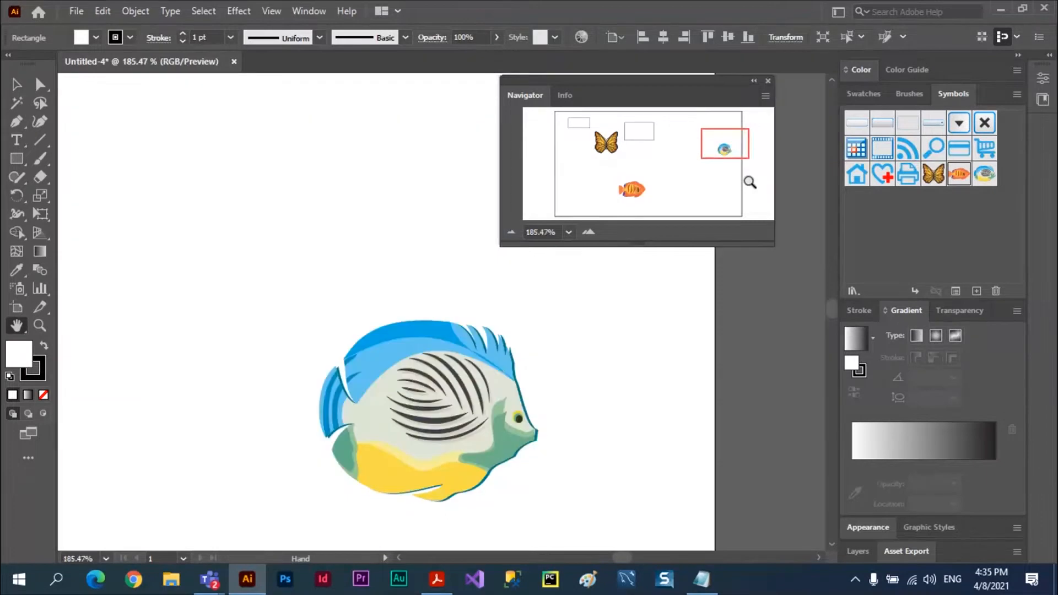
left_click_drag(725, 146, 622, 203)
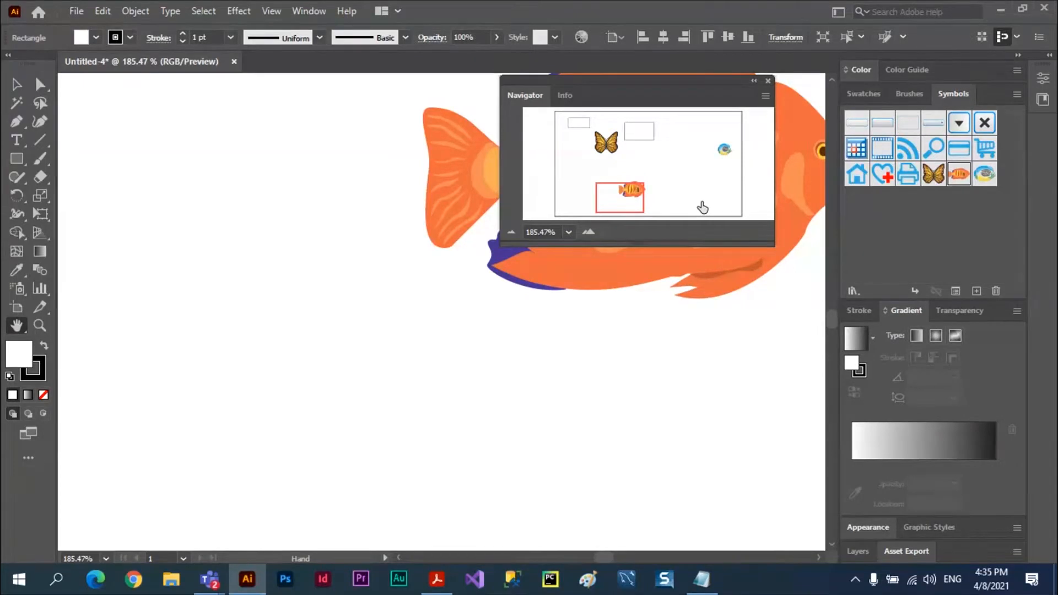
Step: Switch to Notepad to check the Illustrator topics list, close it, and close the Navigator panel
key("alt+Tab")
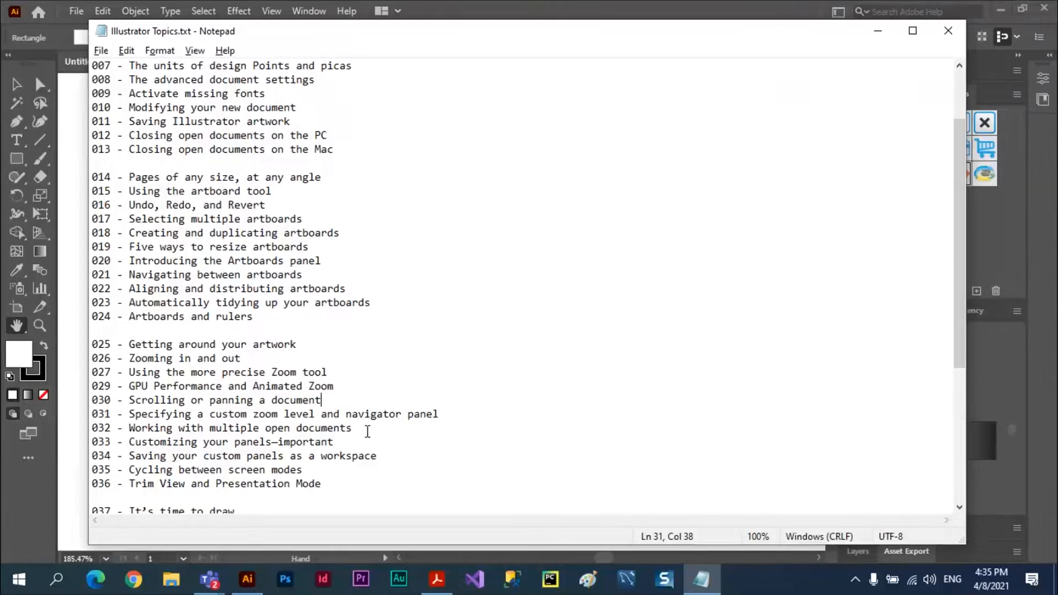
left_click(948, 30)
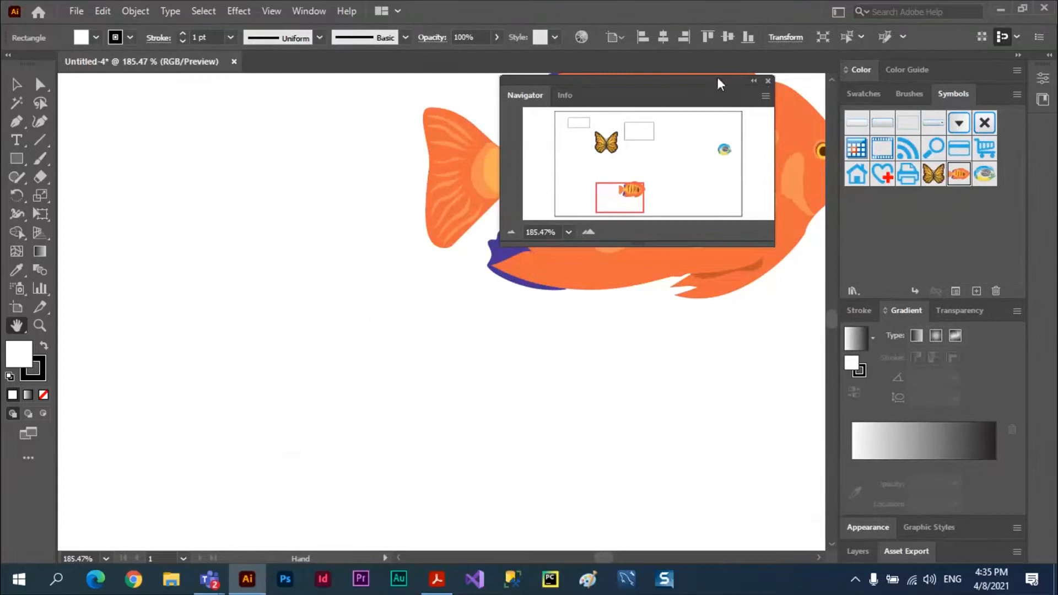
left_click_drag(717, 79, 448, 244)
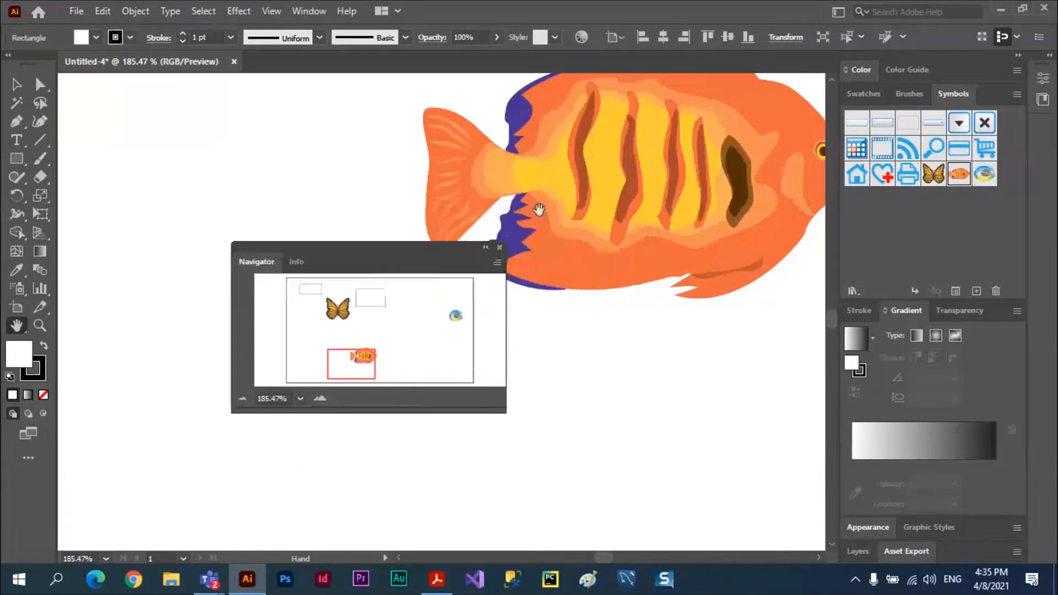
left_click(499, 247)
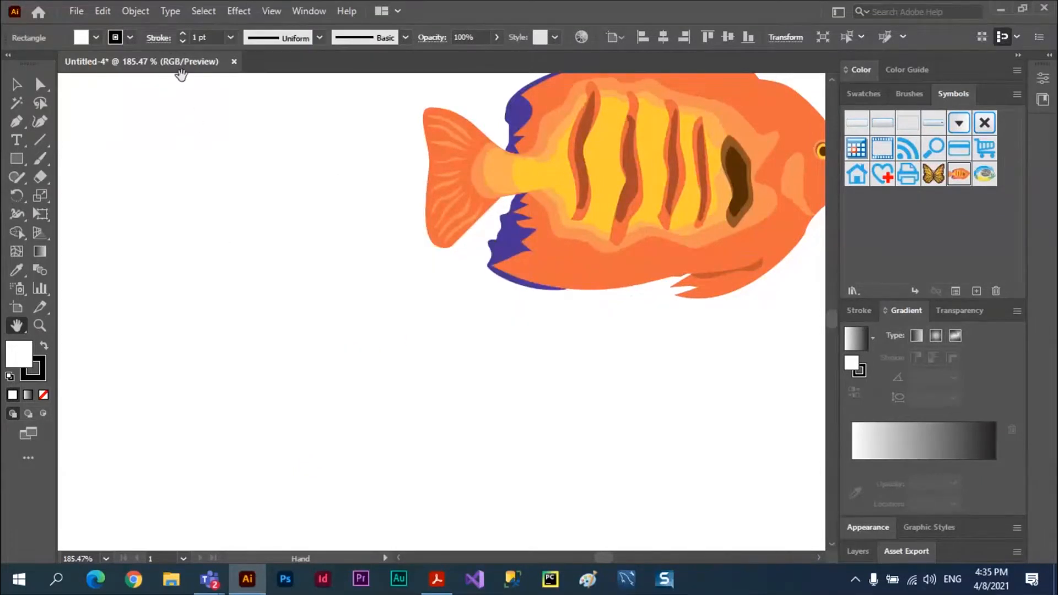
Step: Open govt punjab logo.ai from the GSSSE HI Girls School Work folder on the Projects (G:) drive
left_click(75, 11)
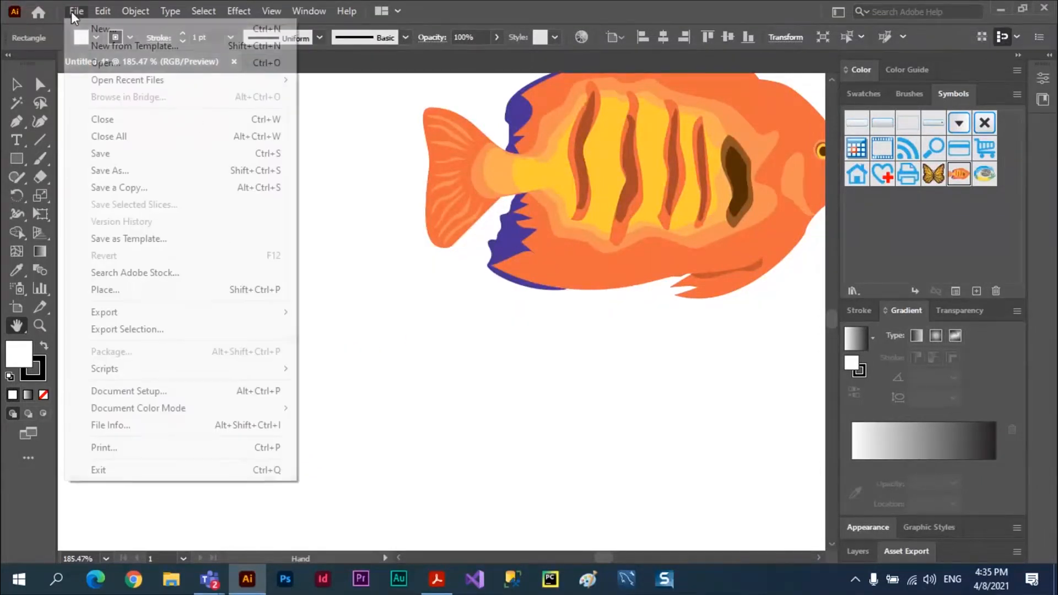
left_click(107, 65)
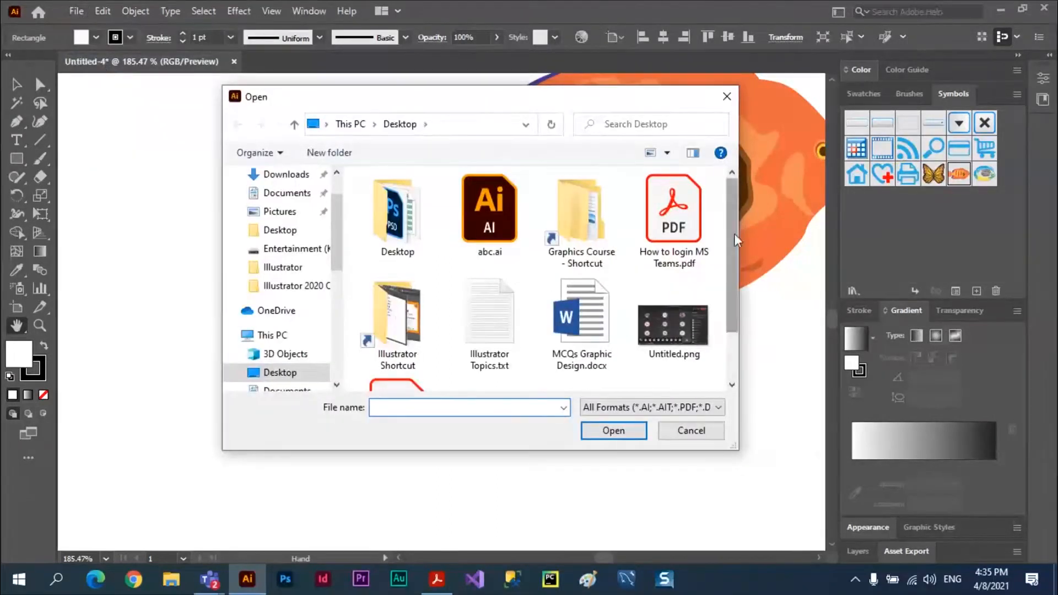
left_click_drag(733, 235, 732, 309)
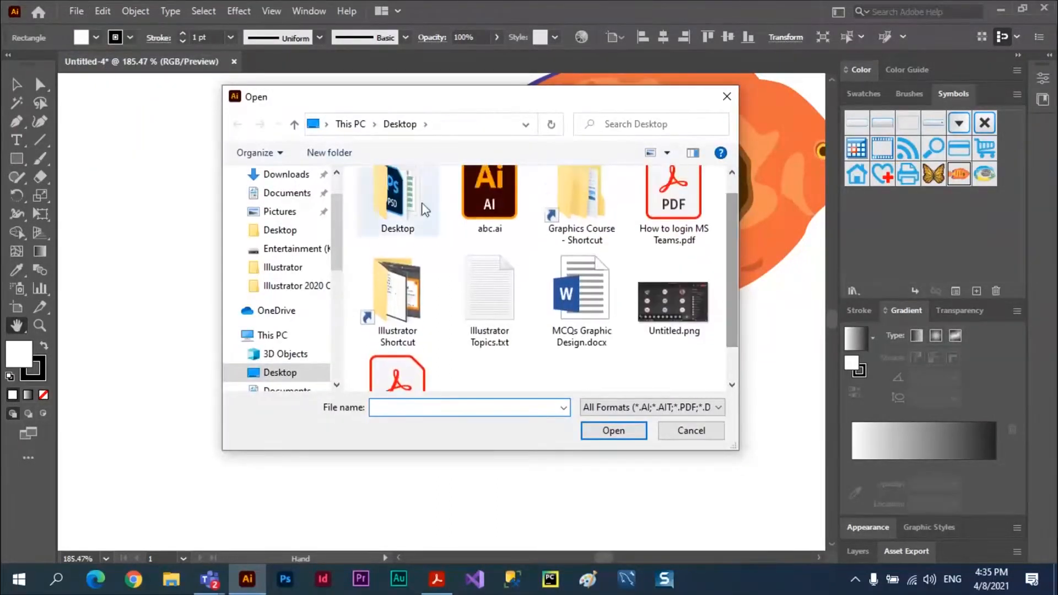
left_click_drag(335, 282, 349, 356)
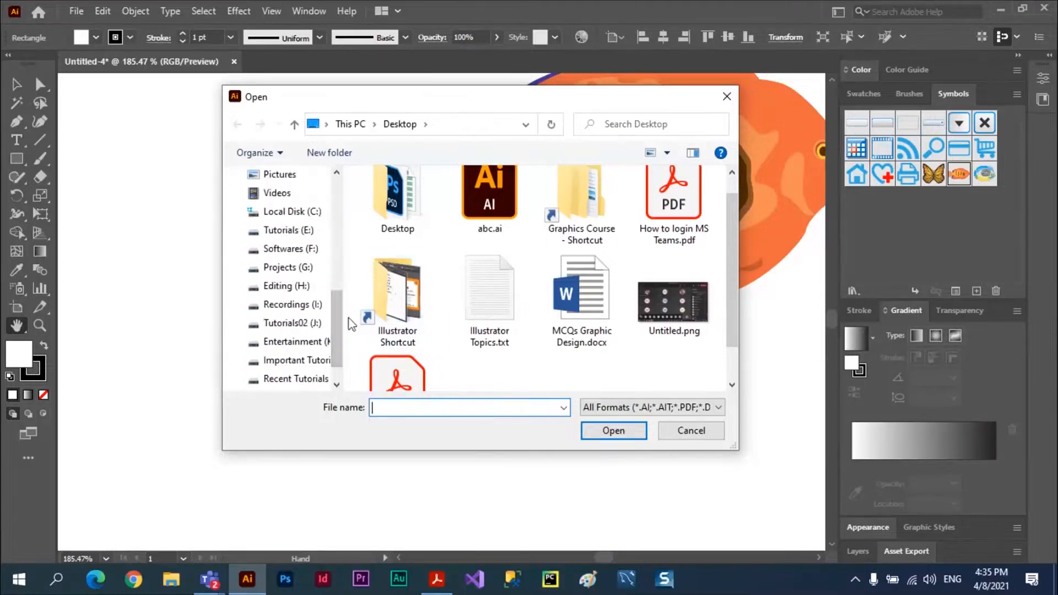
left_click(289, 250)
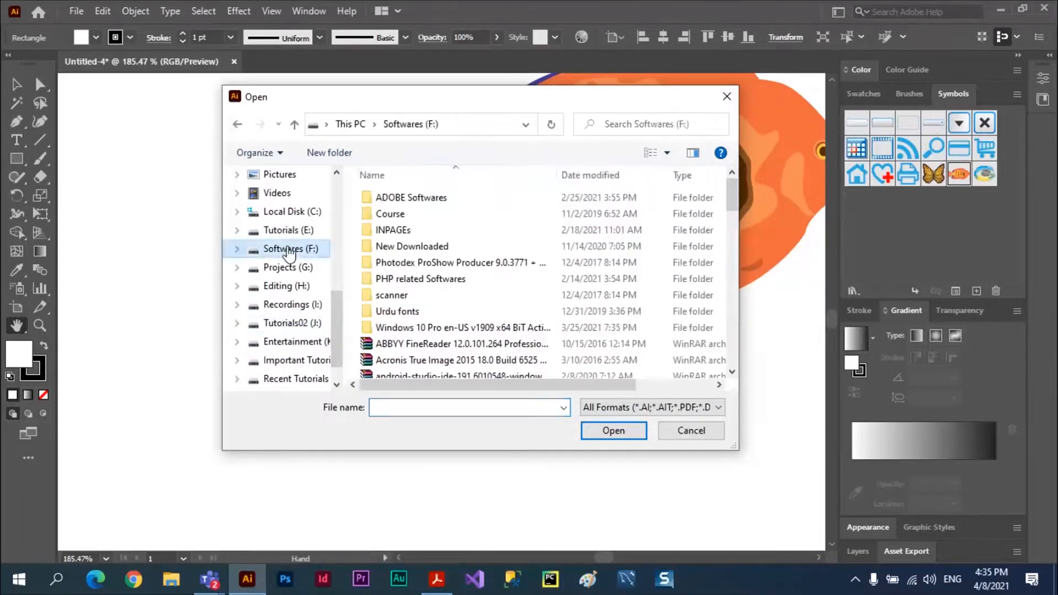
left_click(279, 268)
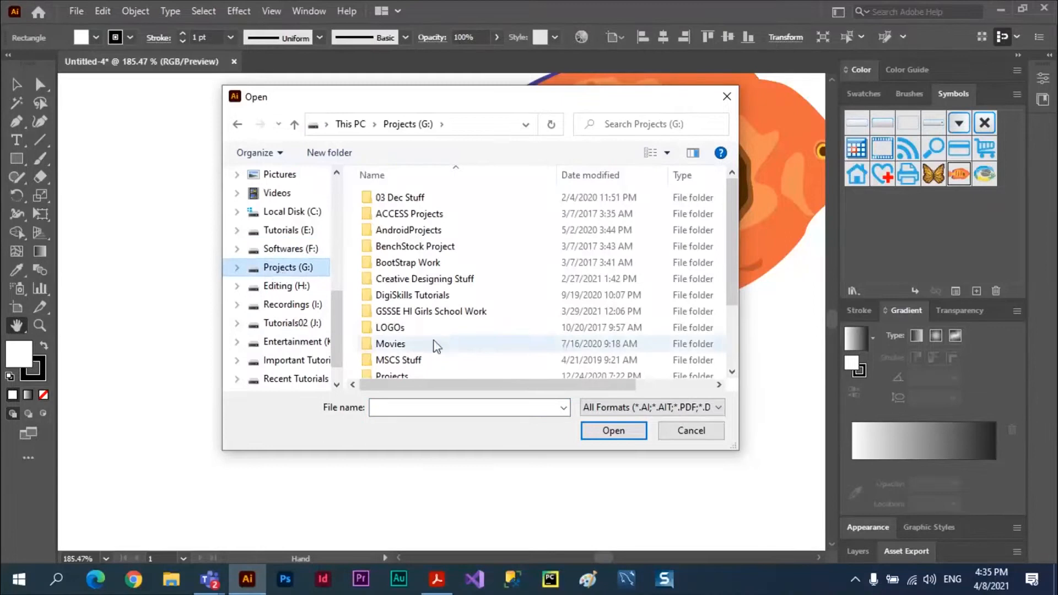
double_click(431, 312)
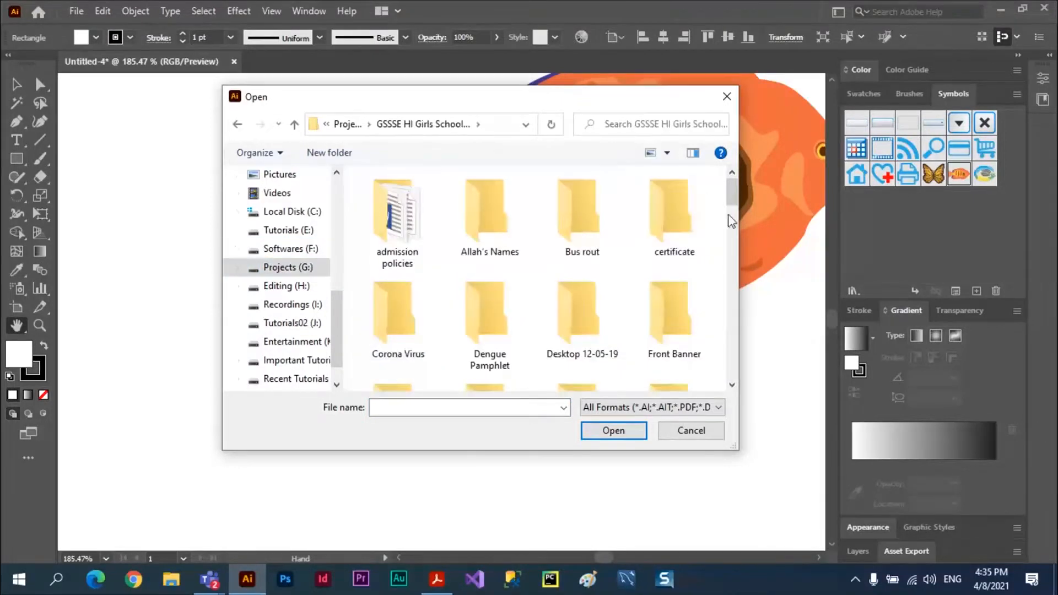
scroll(734, 197, "down", 1)
left_click_drag(734, 197, 733, 308)
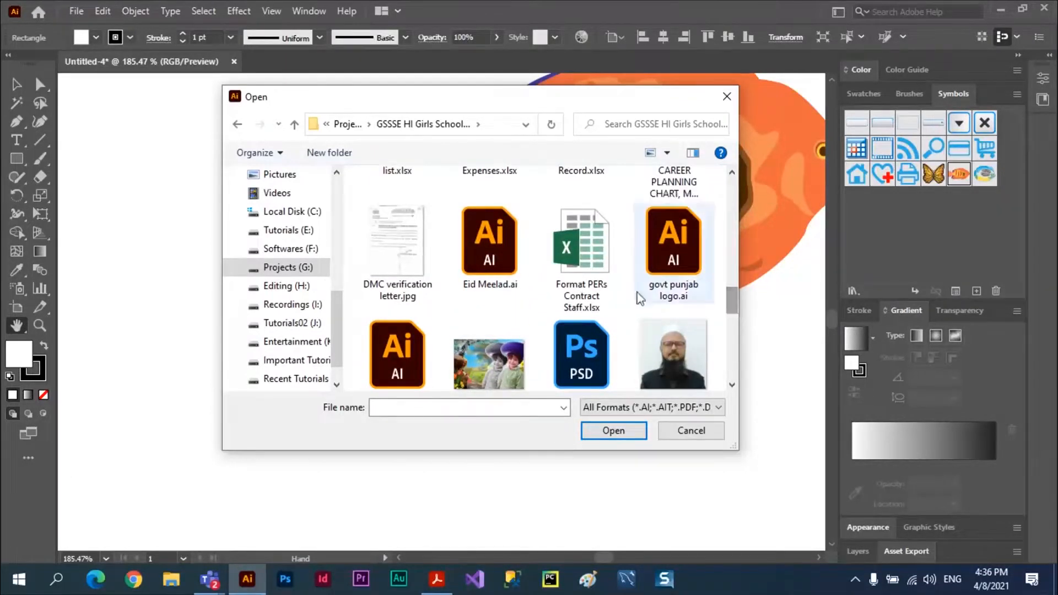
left_click(672, 256)
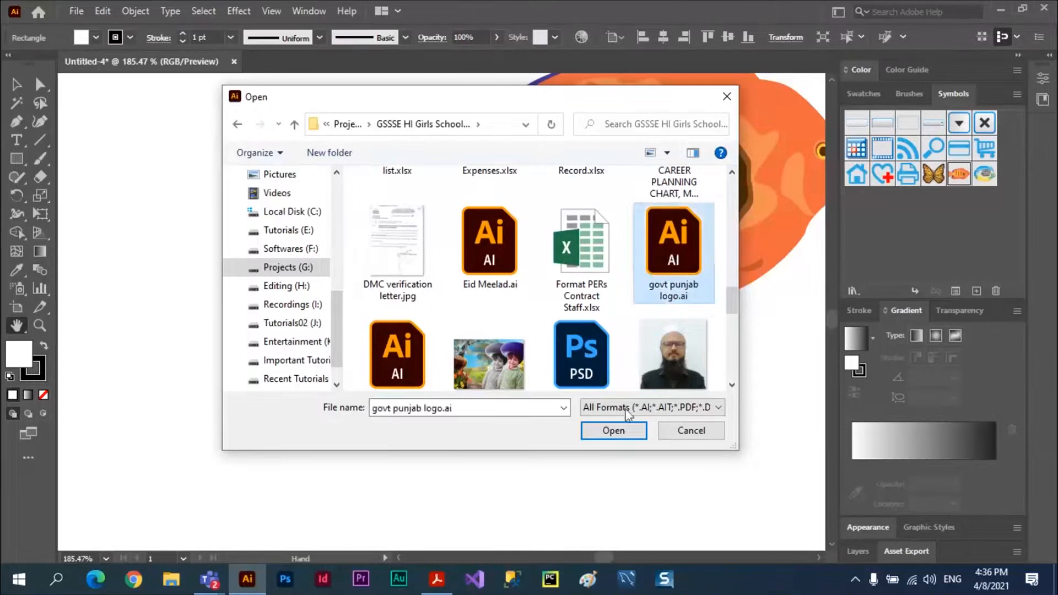
left_click(620, 429)
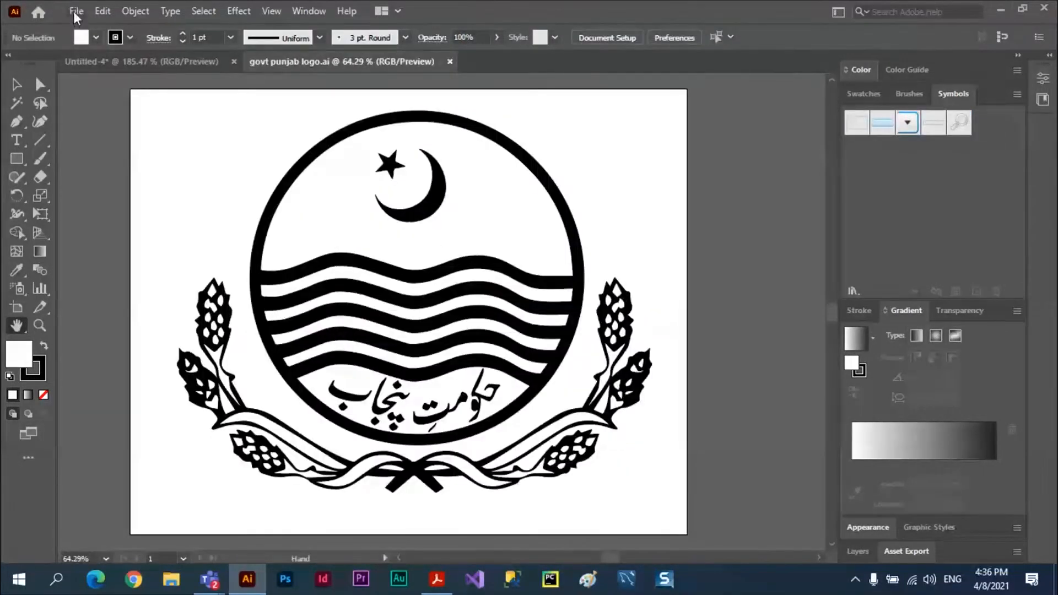
Step: Open Certificate.ai from the certificate folder as a third document
left_click(74, 11)
left_click(104, 64)
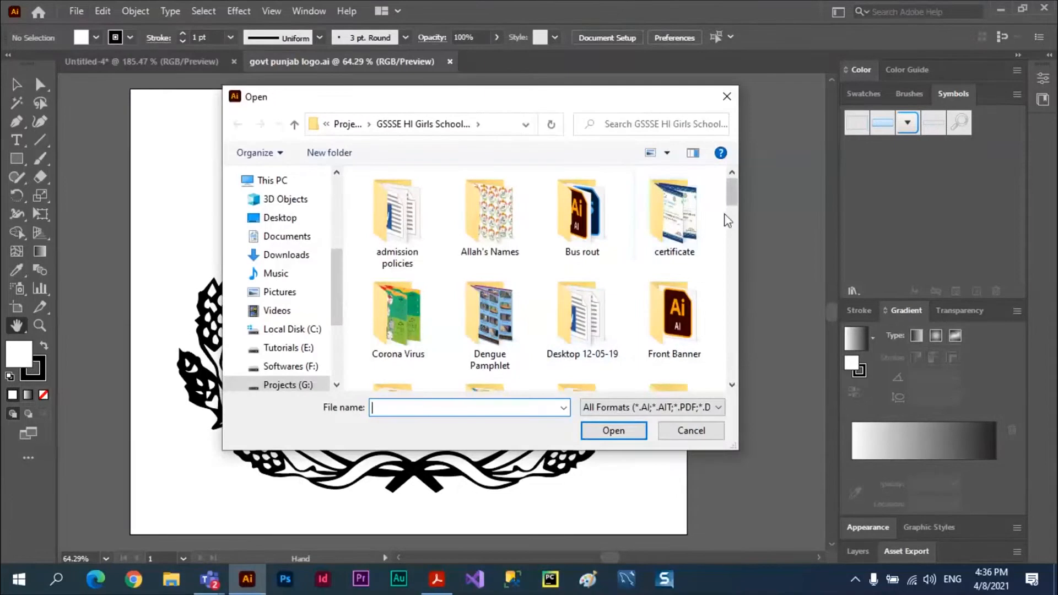
double_click(684, 226)
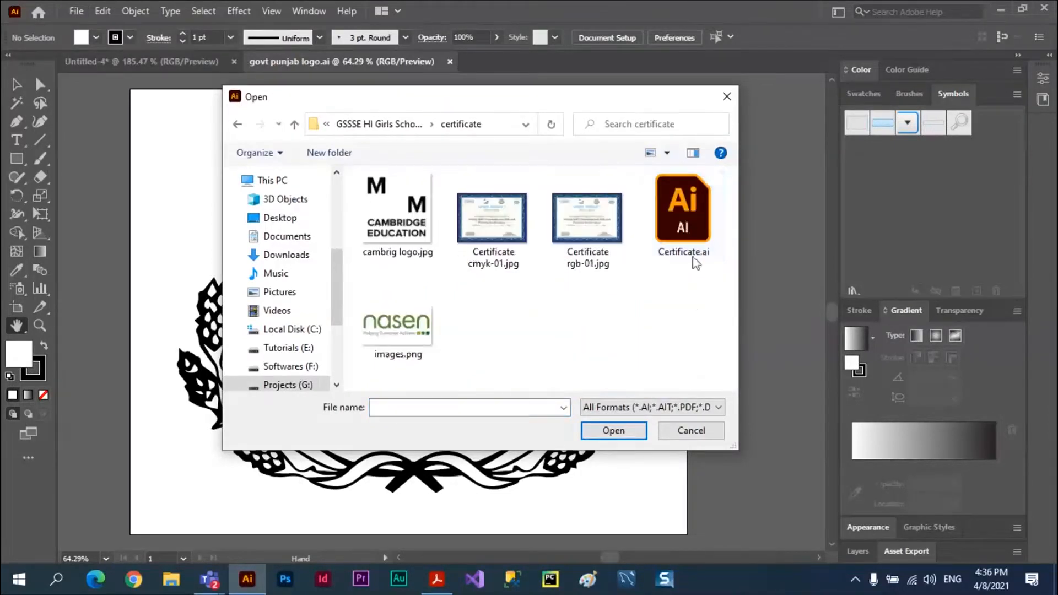
left_click(679, 252)
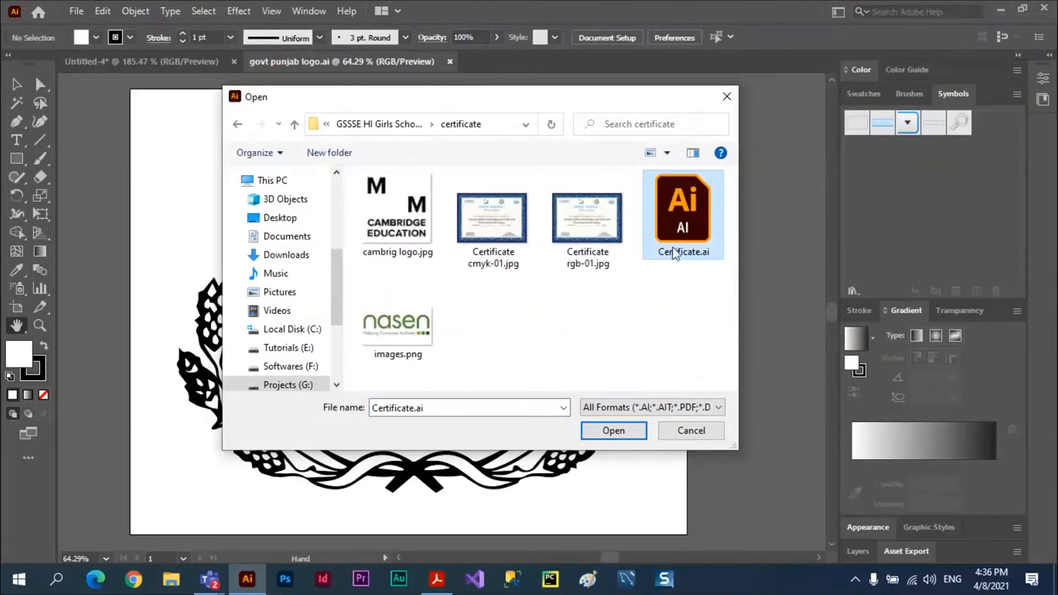
left_click(615, 433)
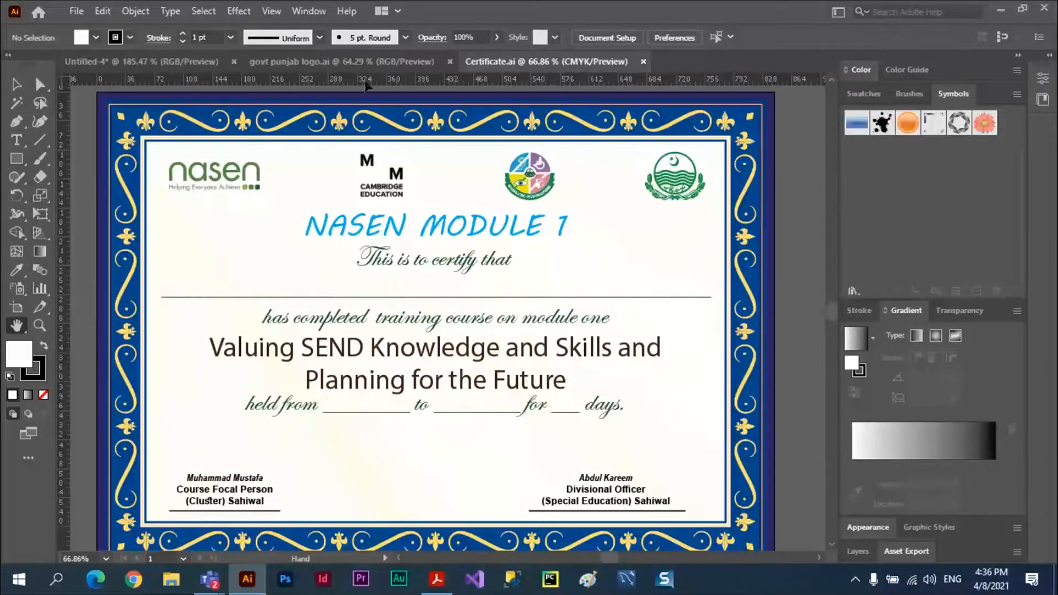
Step: Switch between the Untitled-4, govt punjab logo.ai and Certificate.ai documents, finishing on Certificate.ai
left_click(365, 62)
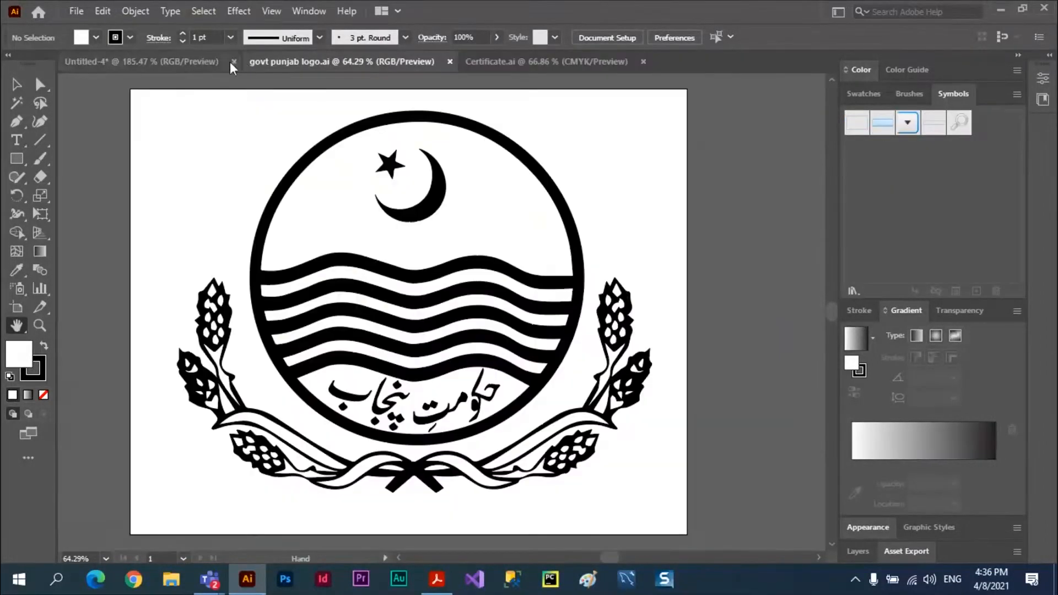
left_click(187, 61)
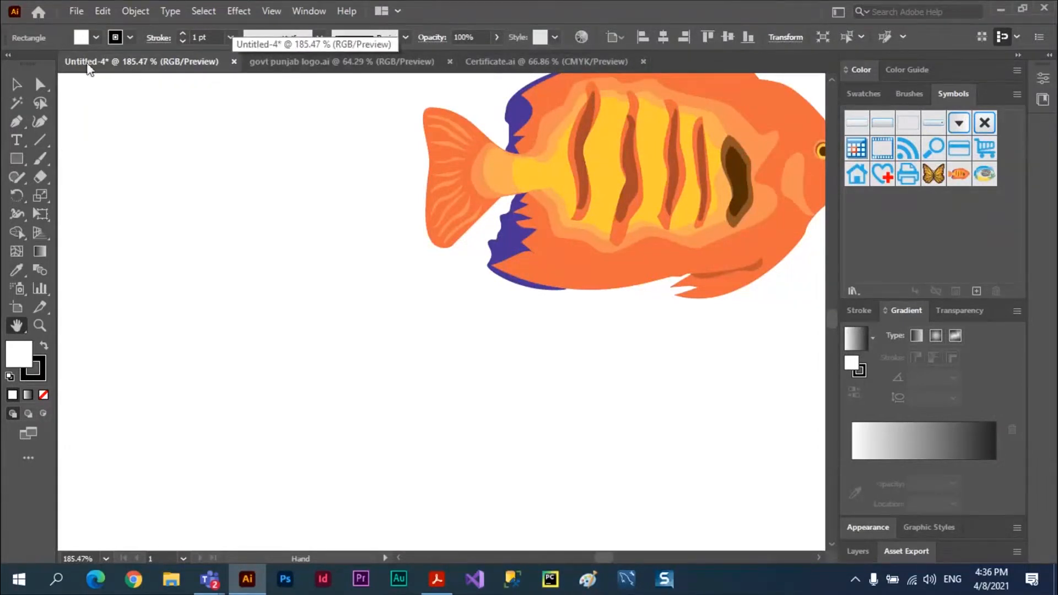
left_click(355, 63)
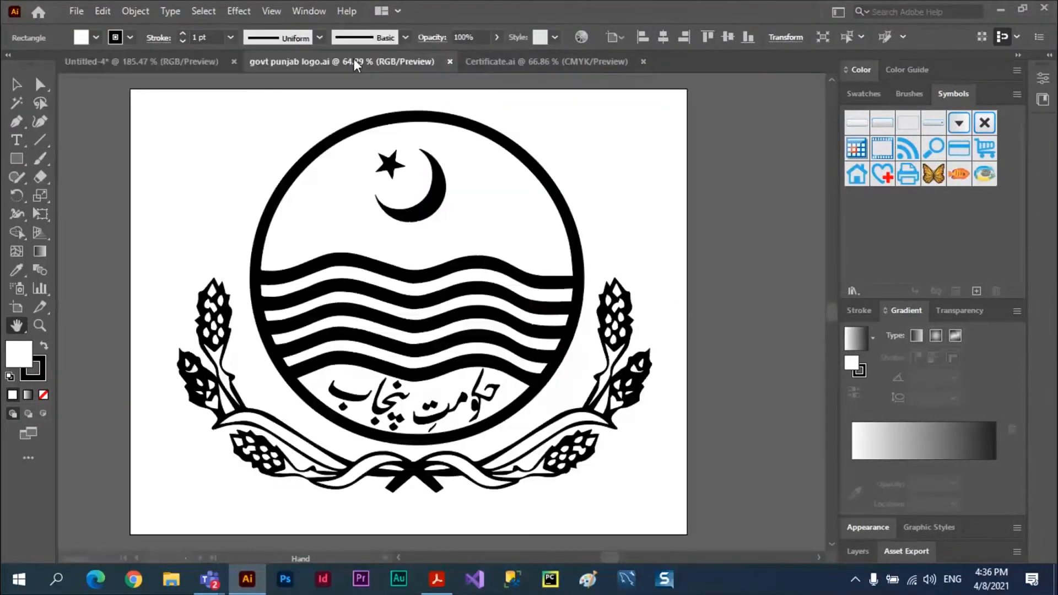
left_click(518, 62)
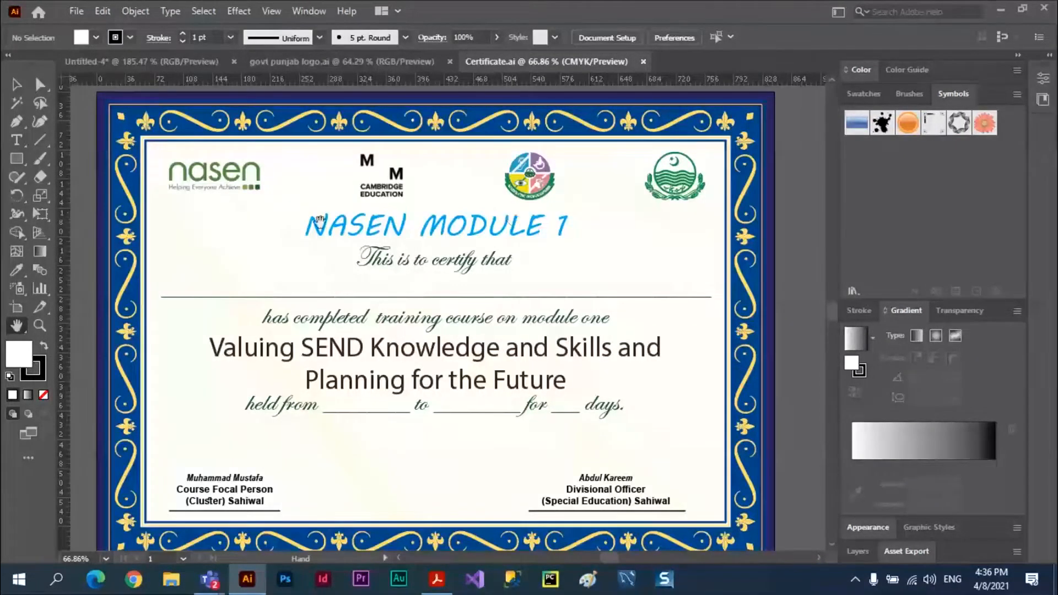
left_click(169, 61)
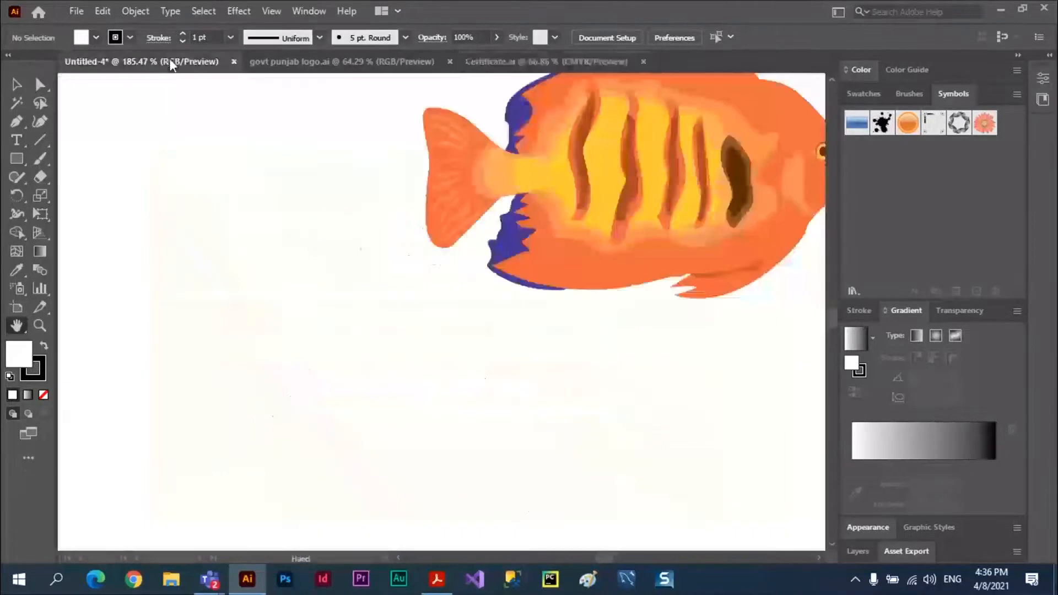
left_click(330, 61)
left_click(531, 62)
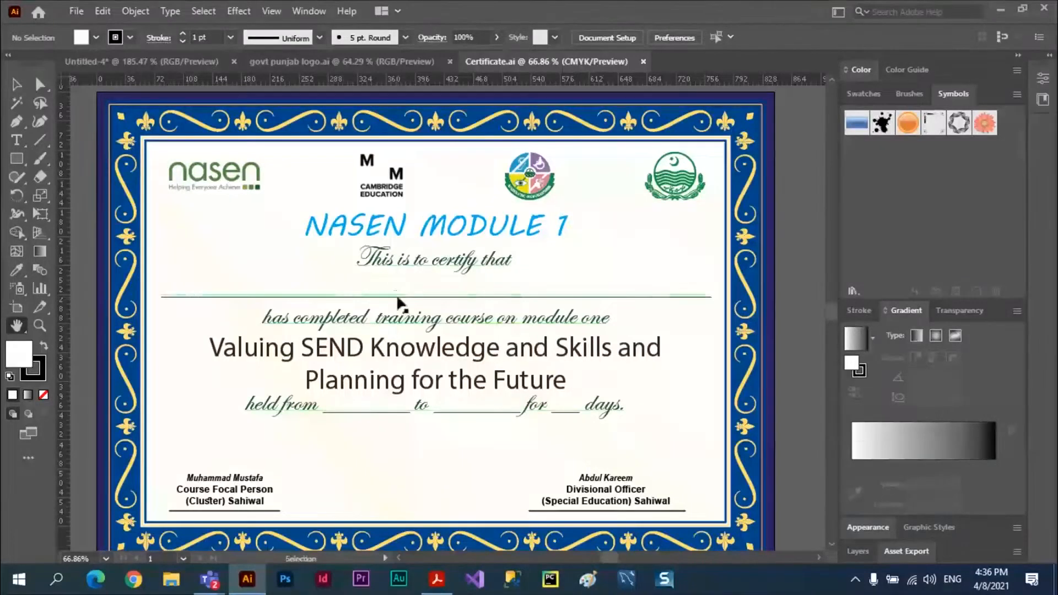
Step: Cycle repeatedly through the three open documents in sequence, including one switch in reverse order
key("ctrl+Tab")
key("ctrl+Tab")
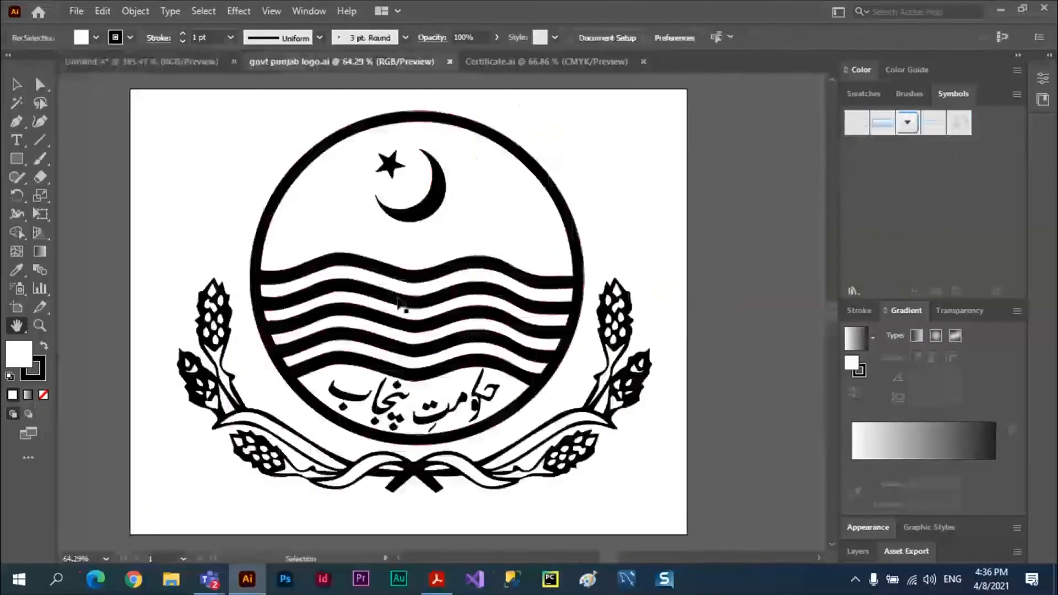
key("ctrl+shift+Tab")
key("ctrl+Tab")
key("ctrl+Tab")
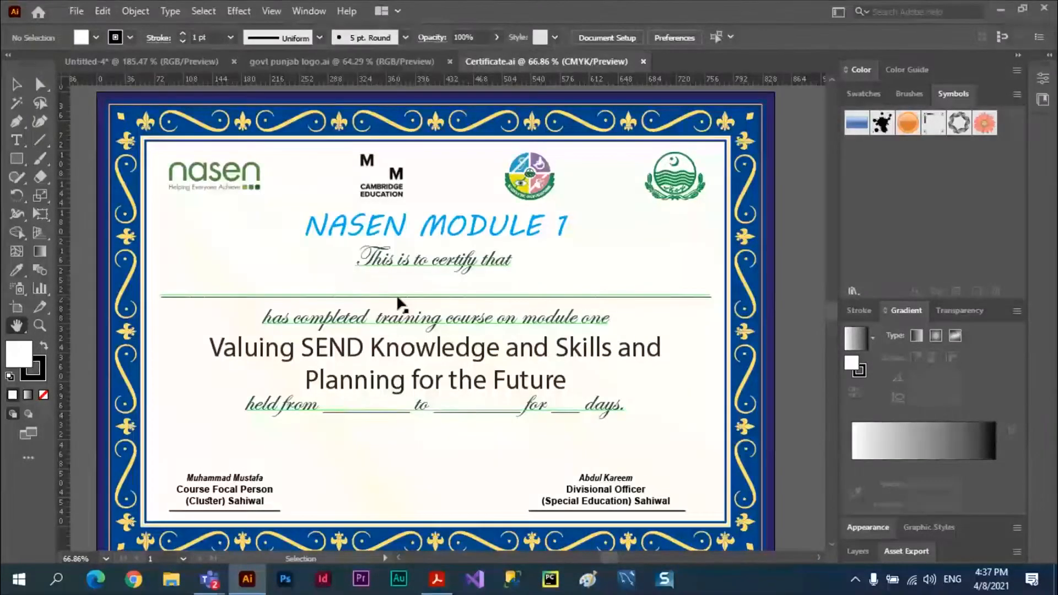
key("ctrl+Tab")
key("ctrl+Tab")
key("ctrl+Tab")
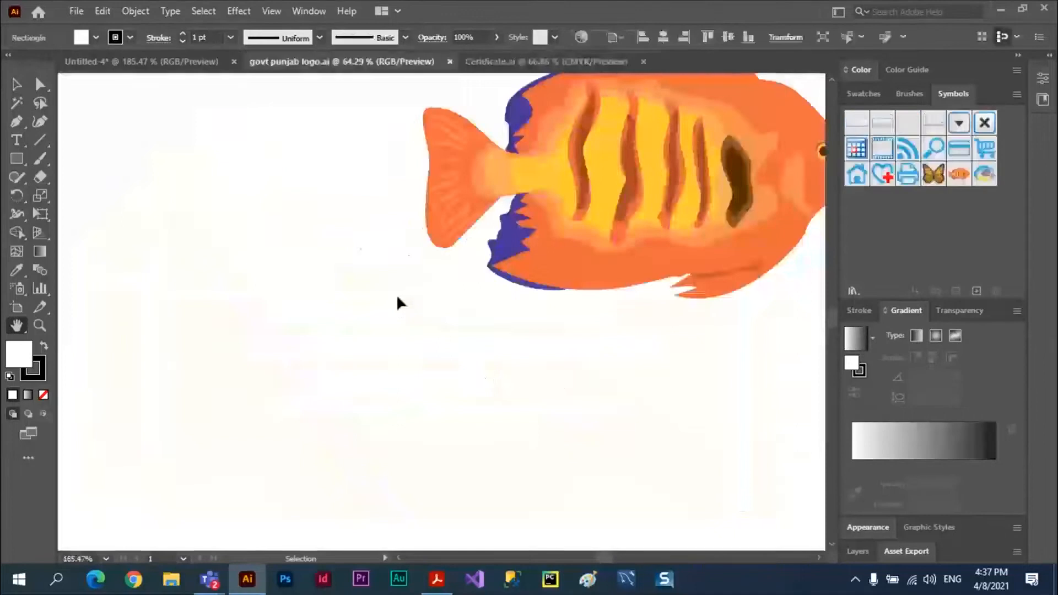
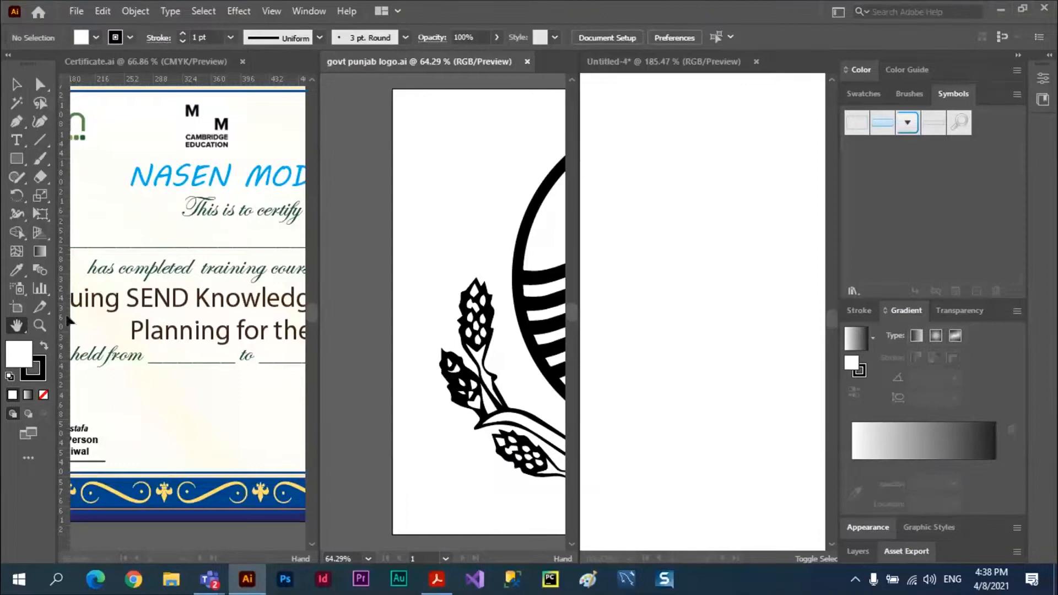
Step: Pan the govt punjab logo.ai and Untitled-4 views with the Hand tool inside their tiled windows
left_click_drag(510, 243, 304, 265)
left_click(718, 245)
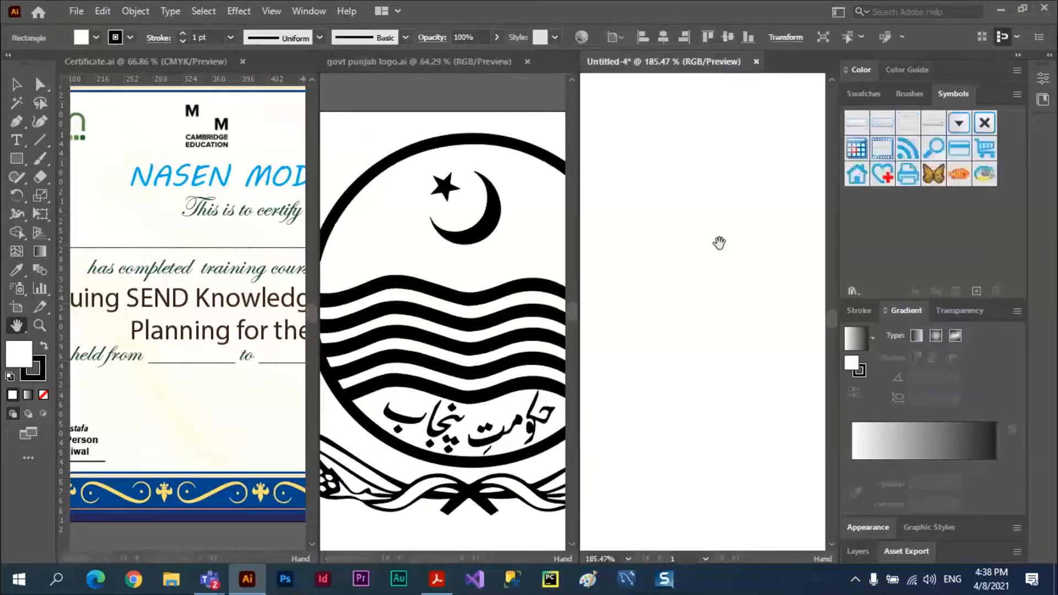
left_click_drag(748, 264, 652, 234)
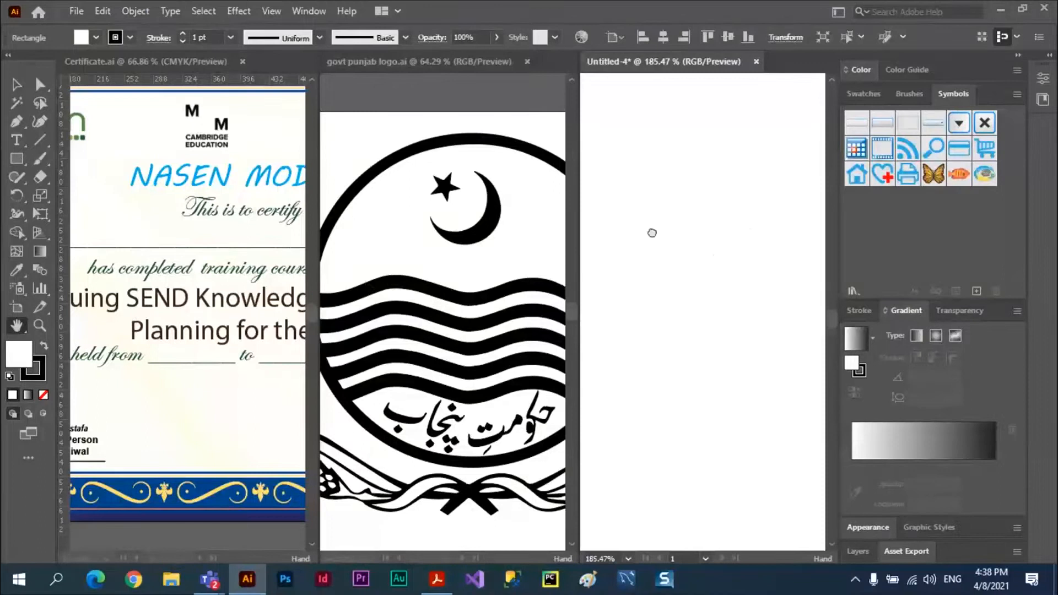
left_click_drag(745, 282, 660, 214)
left_click_drag(767, 312, 677, 373)
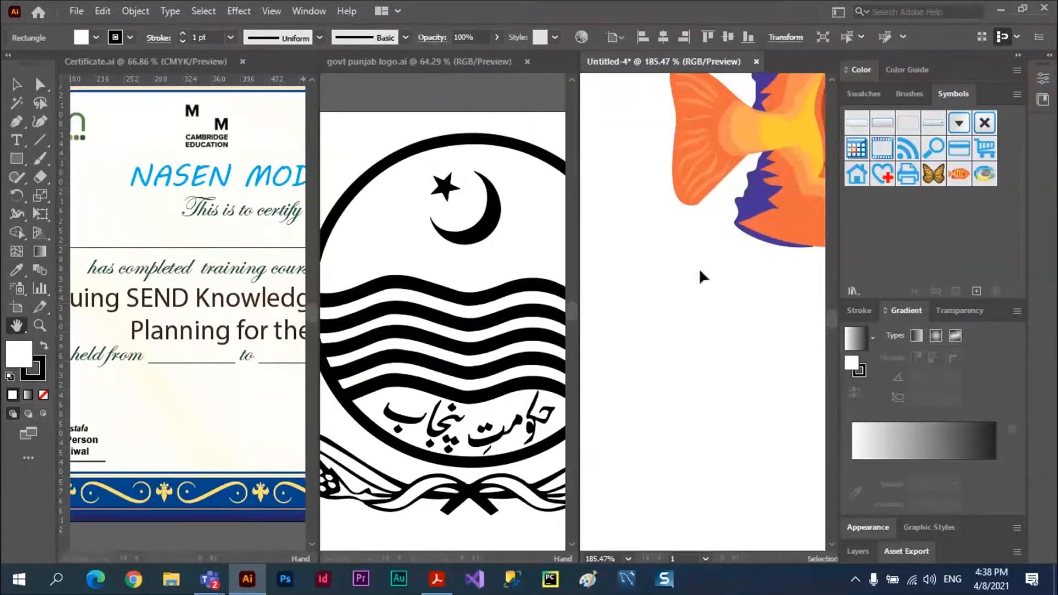
Step: Fit the artboards of Untitled-4, govt punjab logo.ai and Certificate.ai inside their respective tiled windows
key("ctrl+0")
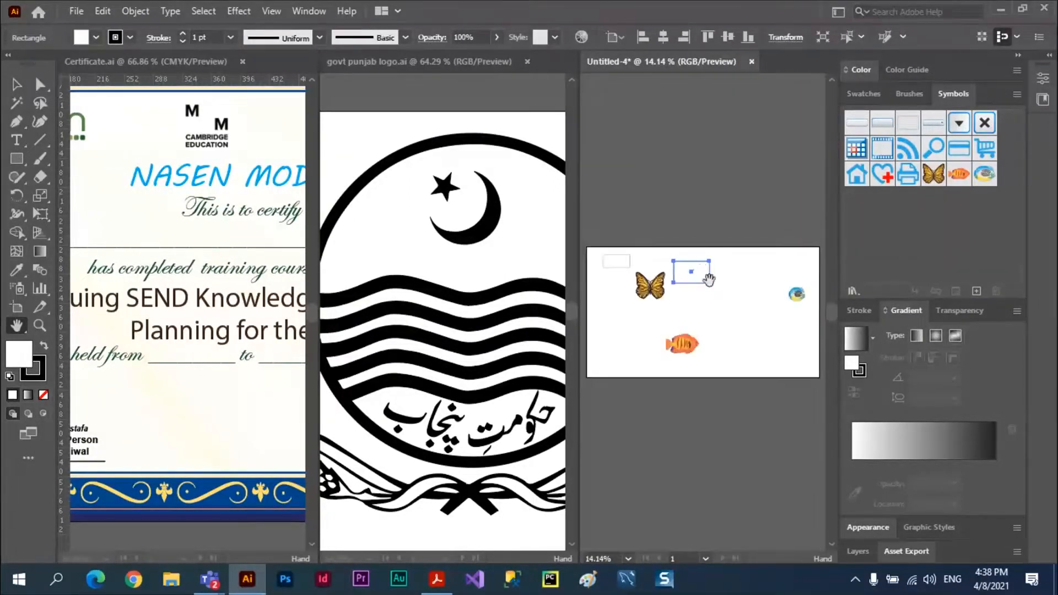
left_click(455, 286)
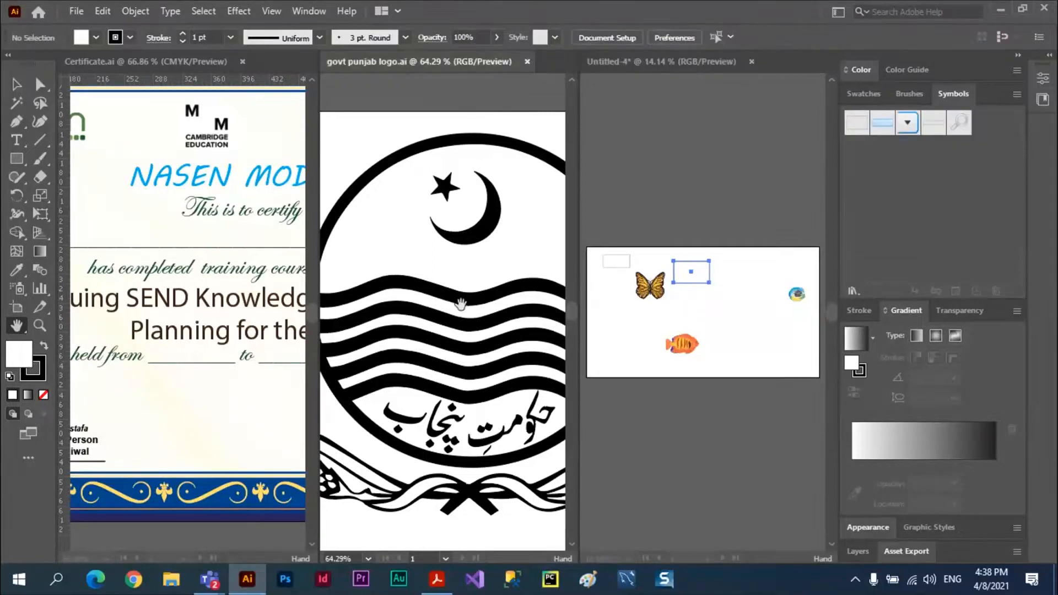
key("ctrl+0")
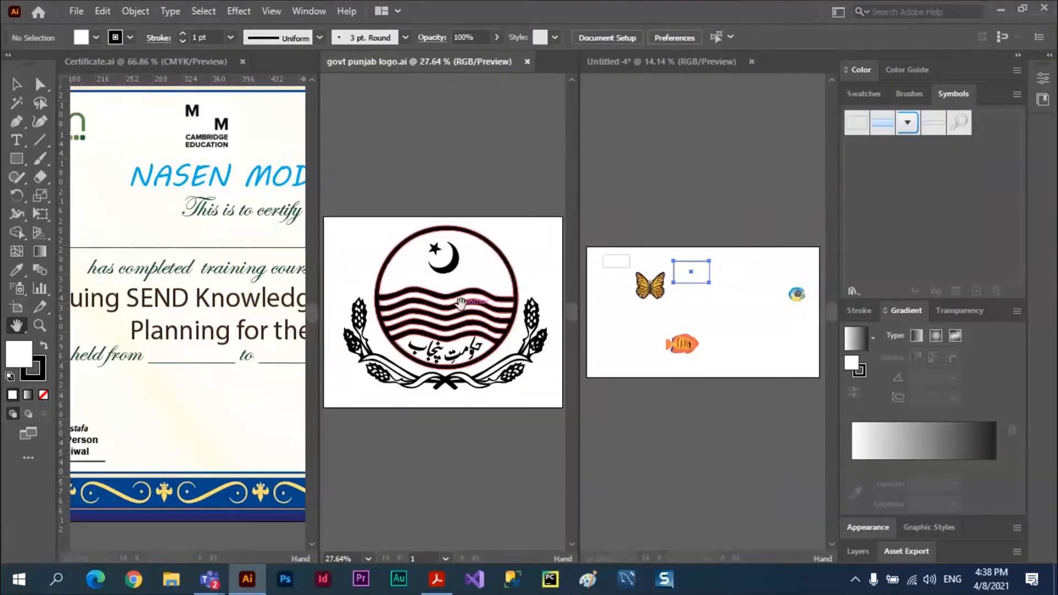
left_click(186, 251)
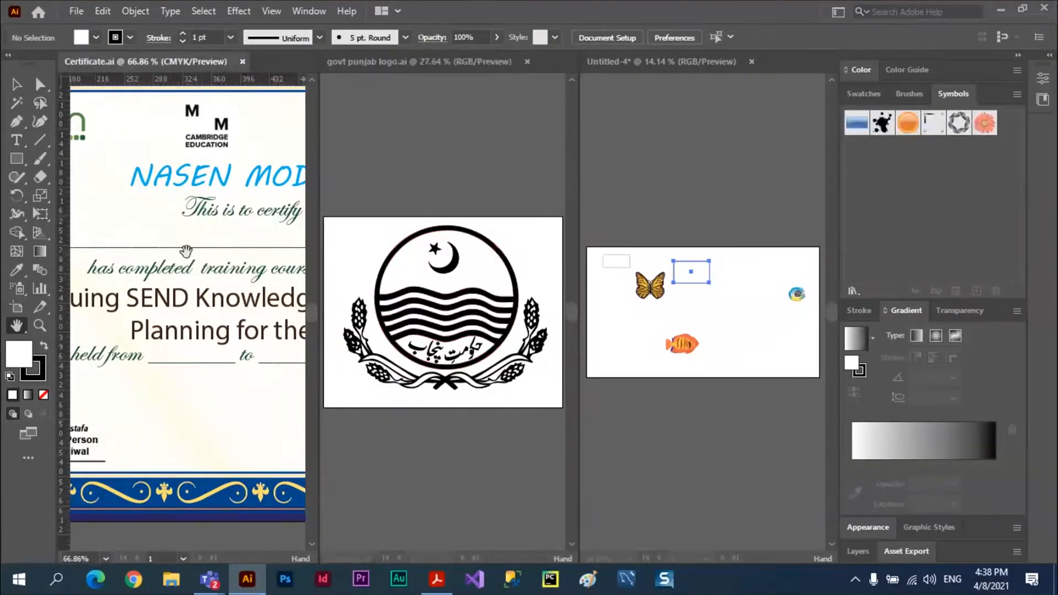
key("ctrl+0")
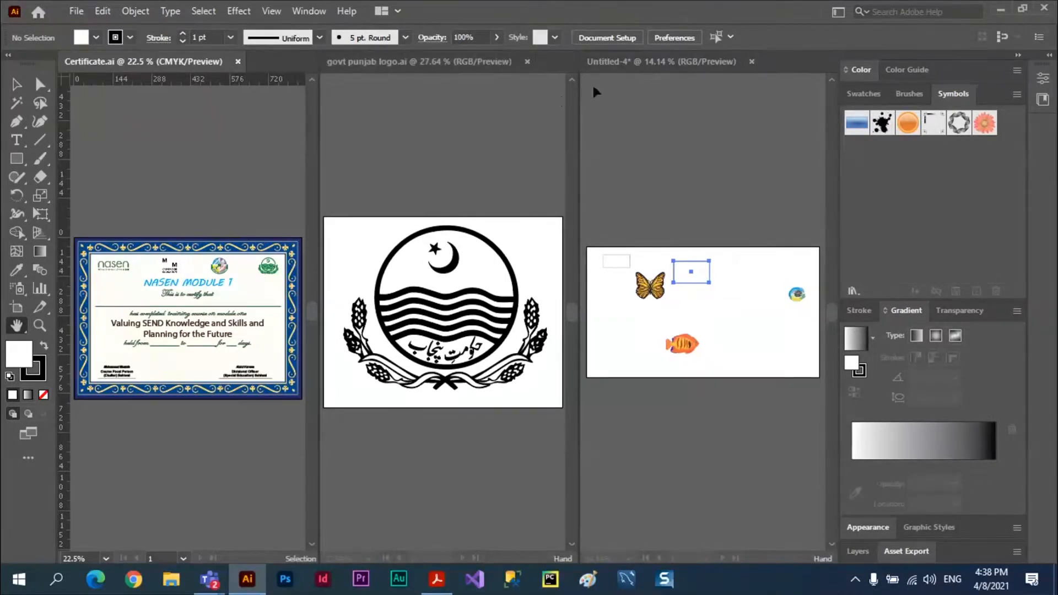
Step: Arrange the three open documents in a 3-Up layout with two stacked beside one, then tile them as horizontal rows
left_click(387, 11)
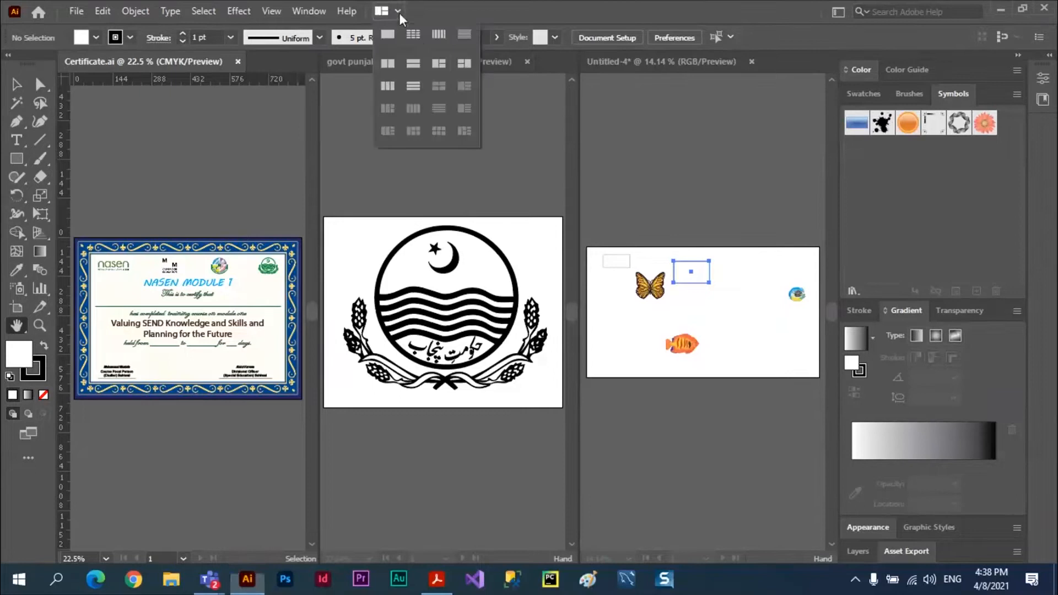
left_click(463, 64)
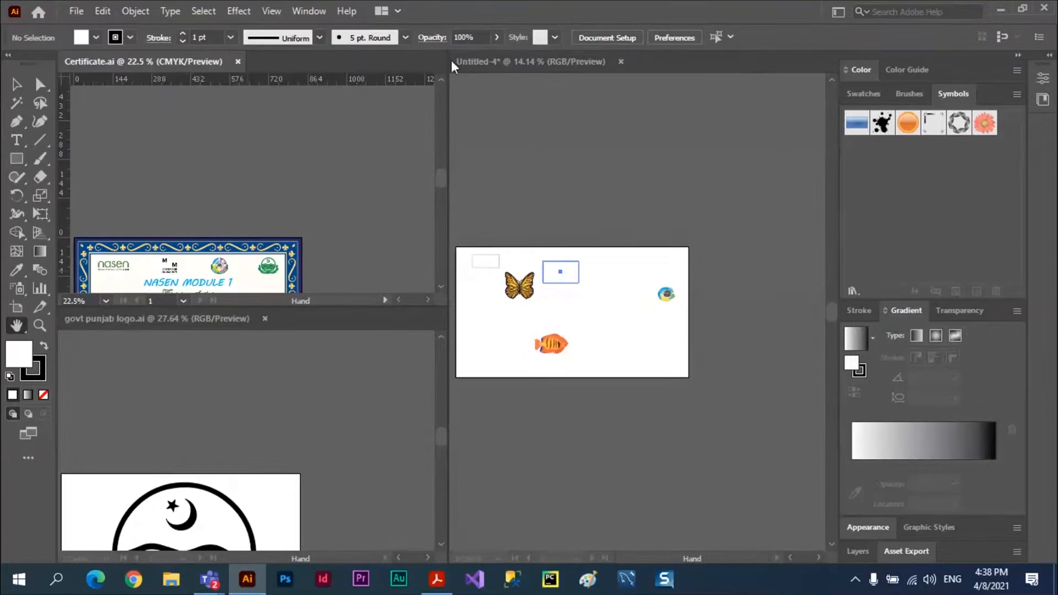
left_click(395, 11)
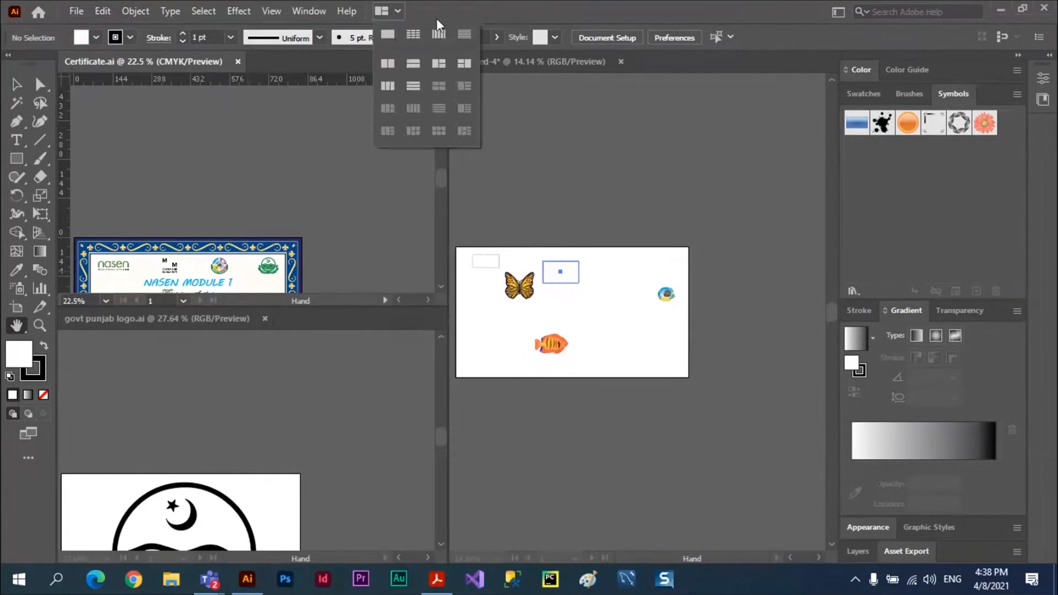
left_click(465, 35)
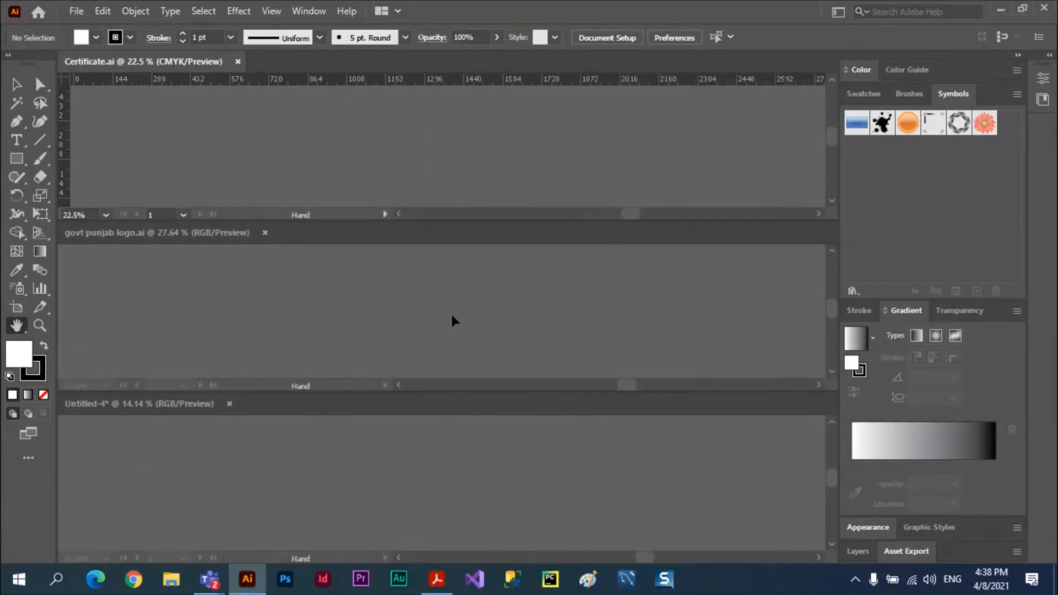
Step: Consolidate all three documents into one tabbed window and switch between govt punjab logo.ai and Untitled-4
left_click(398, 10)
left_click(388, 36)
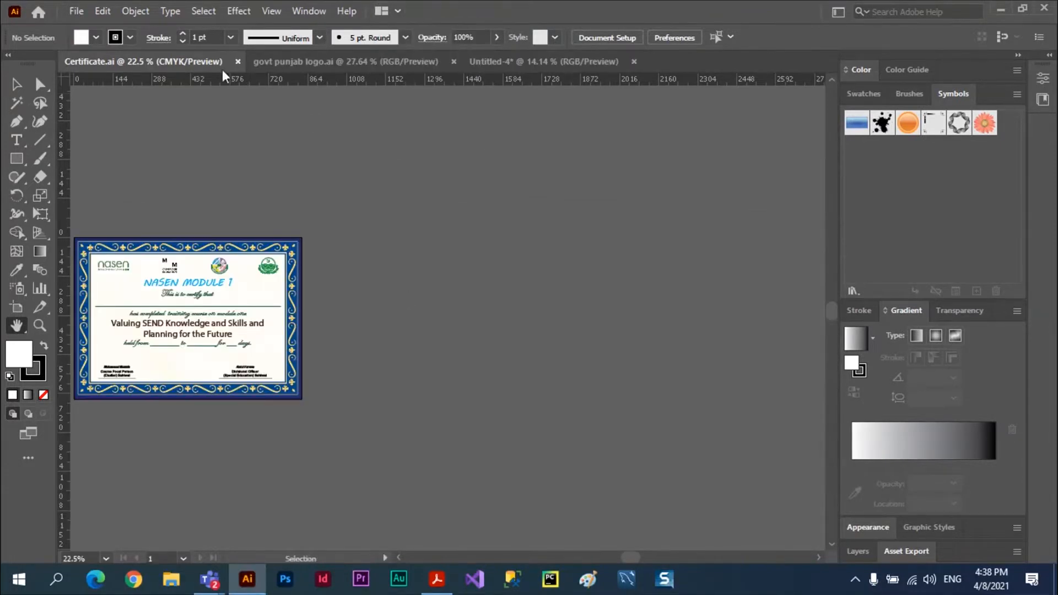
left_click(312, 66)
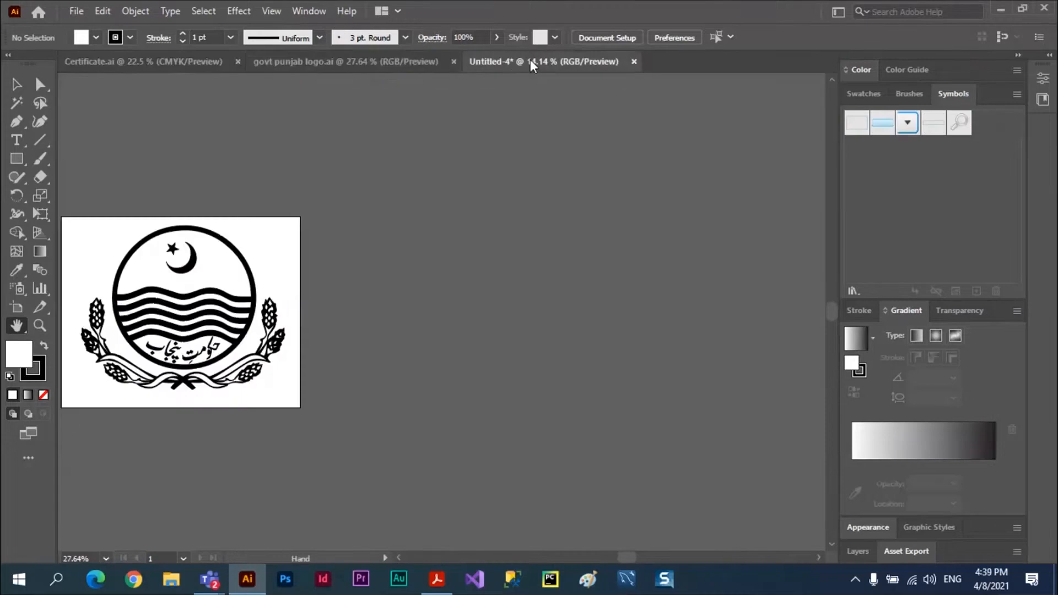
left_click(530, 59)
left_click(402, 62)
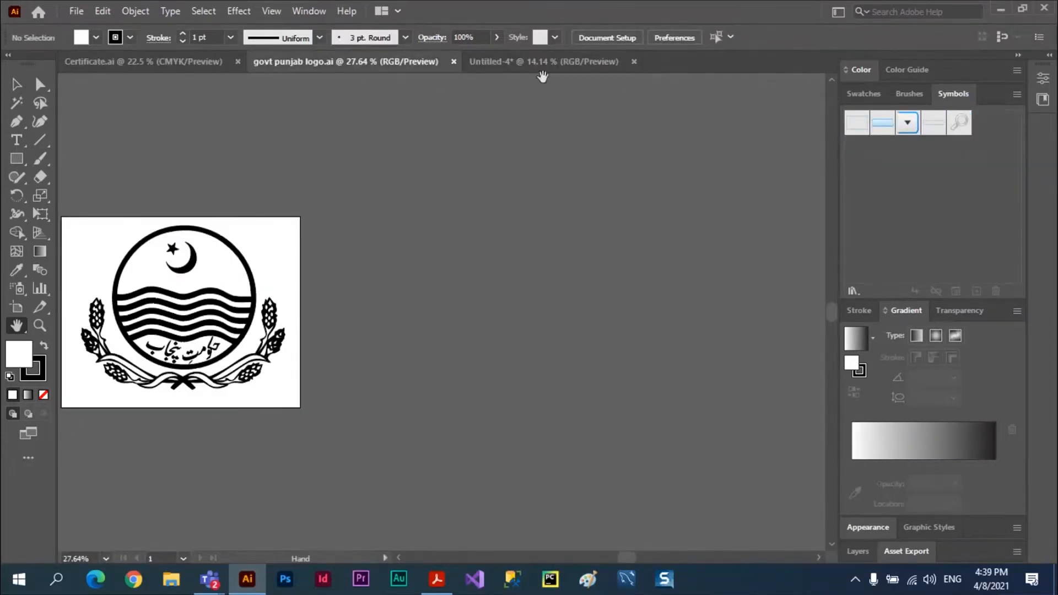
Step: Float Untitled-4 as a separate window, reposition it, and dock it back with the other documents
left_click_drag(554, 61, 259, 123)
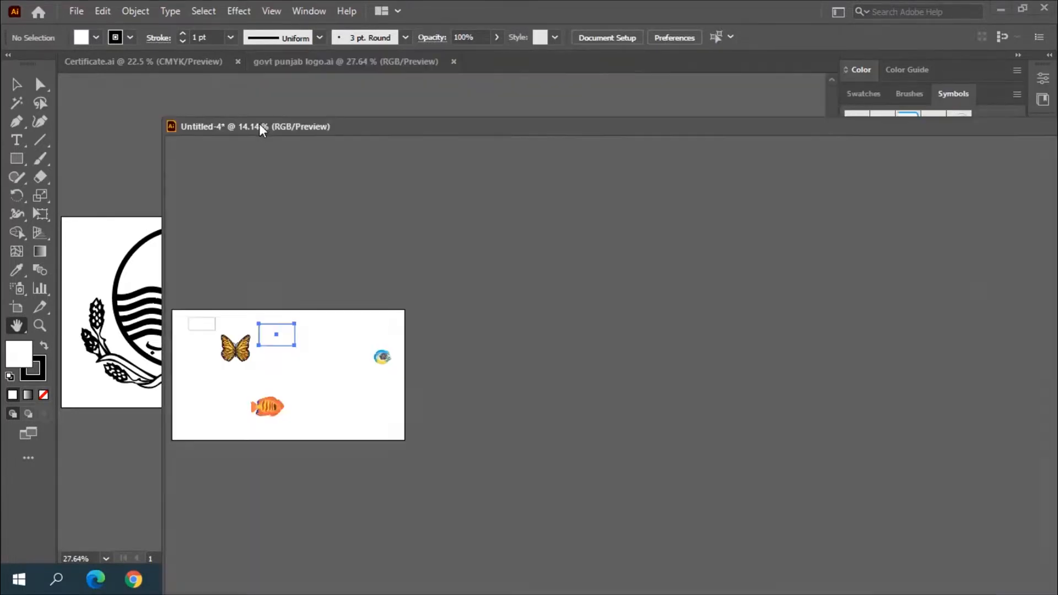
left_click_drag(626, 133, 539, 181)
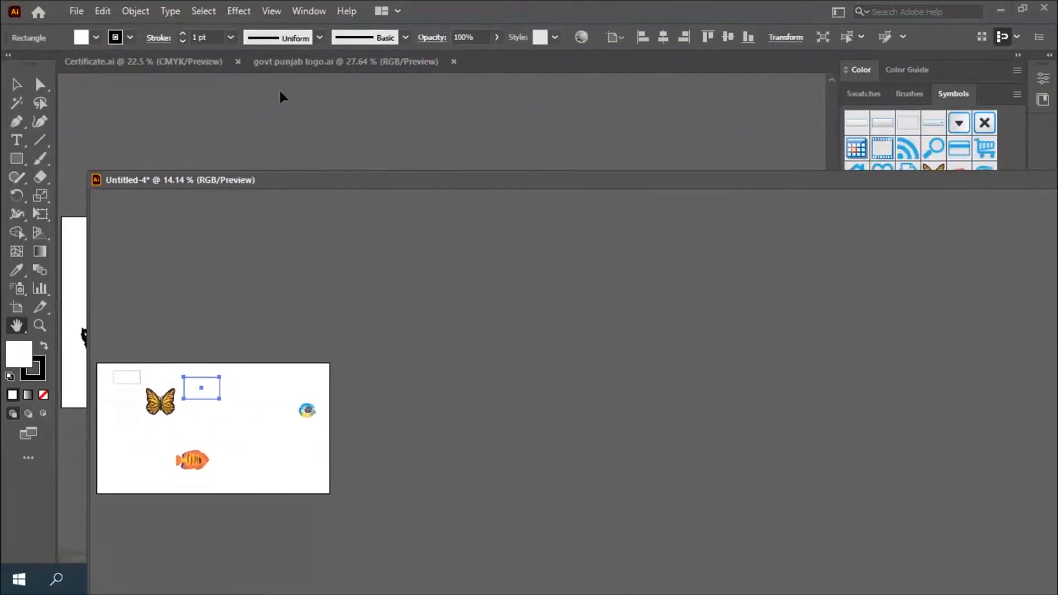
left_click_drag(289, 179, 475, 69)
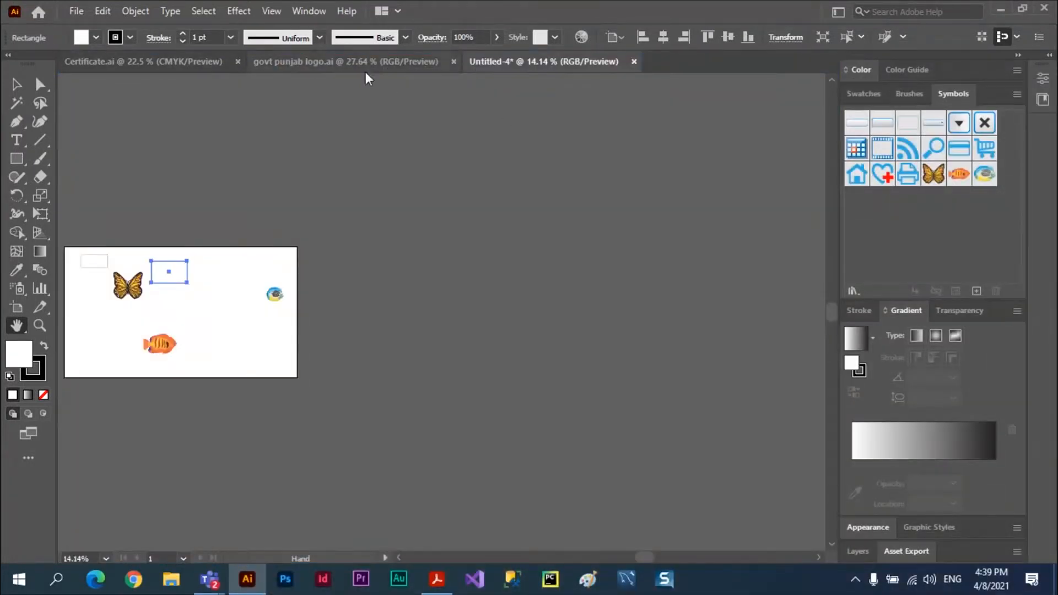
Step: Reorder Untitled-4 between Certificate.ai and govt punjab logo.ai, and apply the Consolidate All arrangement
left_click_drag(541, 64, 268, 62)
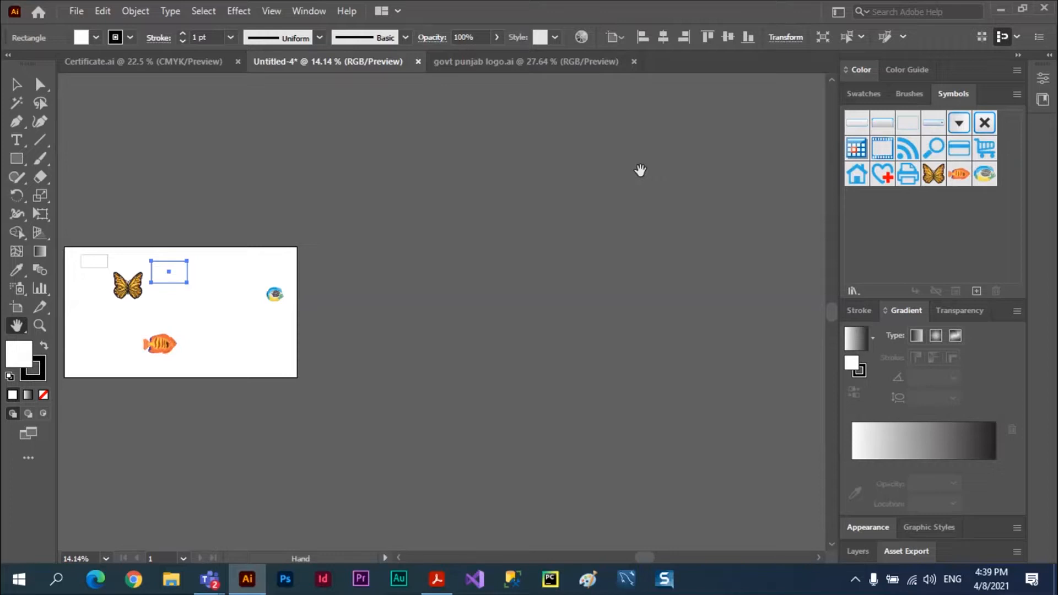
left_click(398, 14)
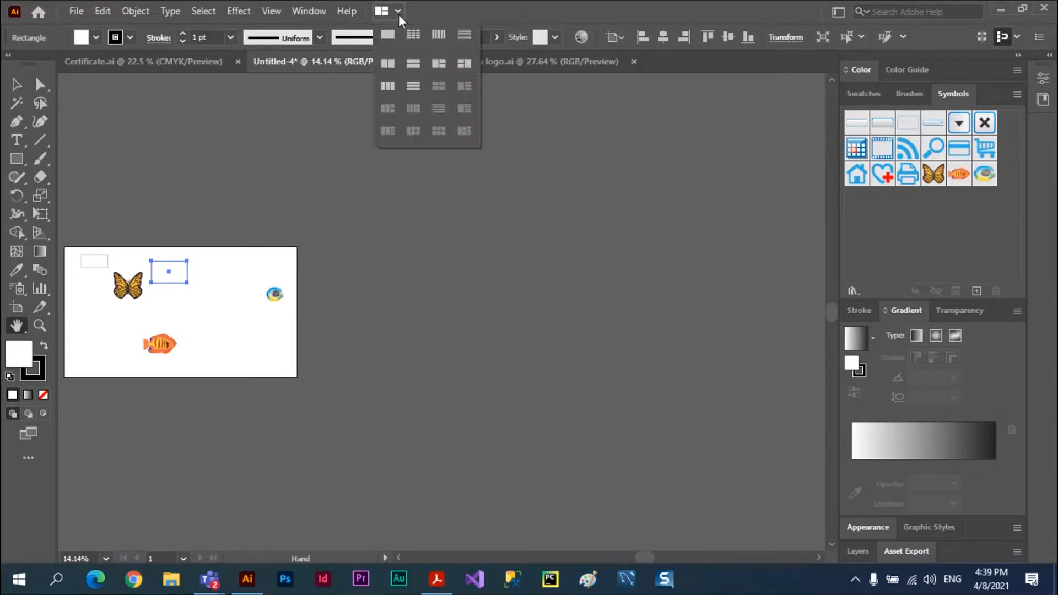
left_click(390, 38)
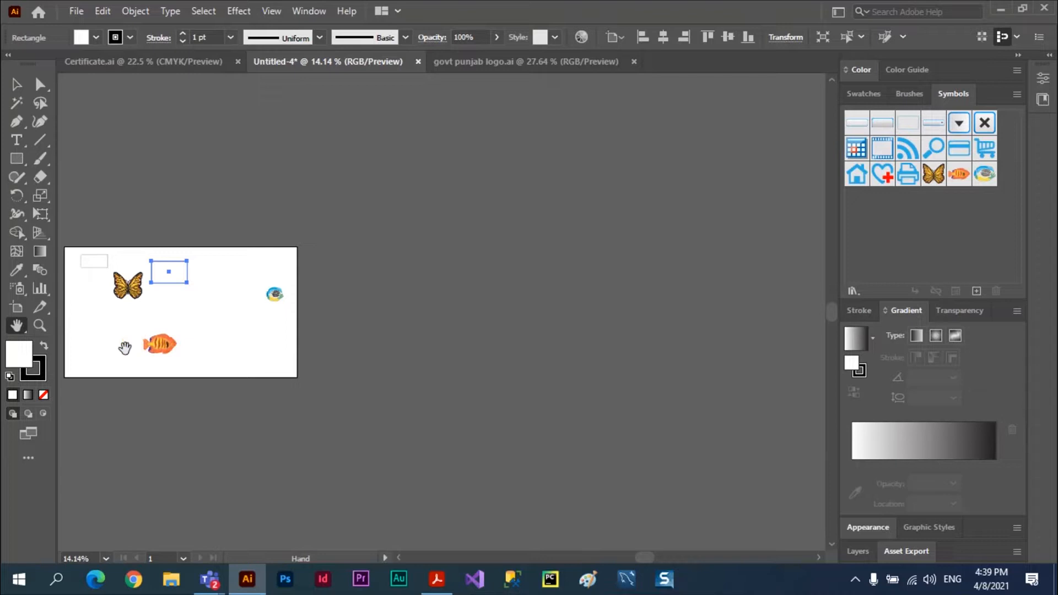
Step: Zoom Untitled-4 to 33.33% with the Zoom tool and bring the whole artboard into the middle of the view
left_click(39, 325)
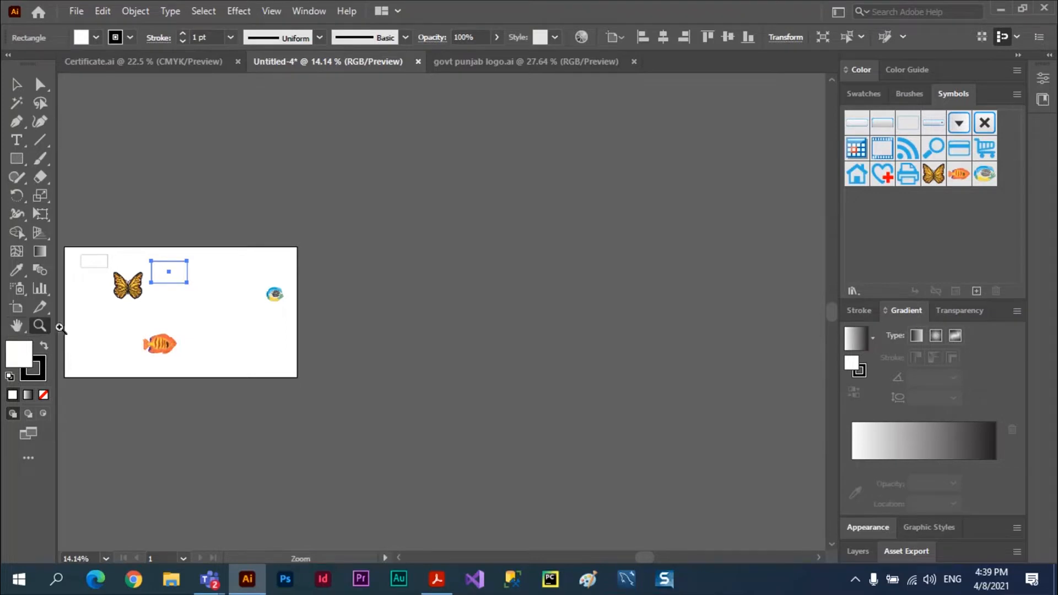
left_click(135, 344)
left_click(469, 318)
left_click(459, 315)
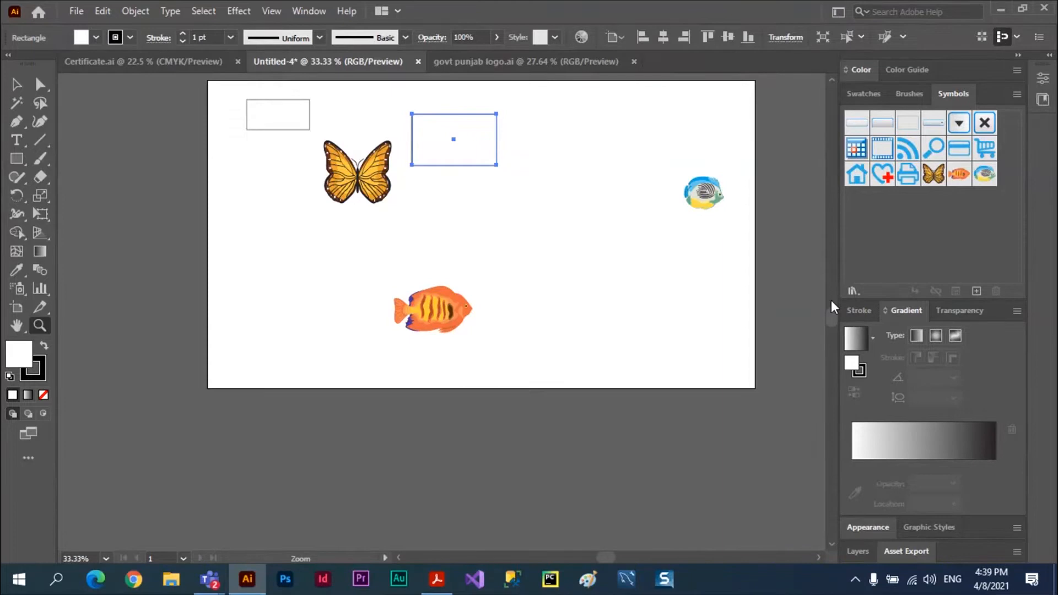
left_click(832, 81)
left_click(832, 80)
left_click(832, 81)
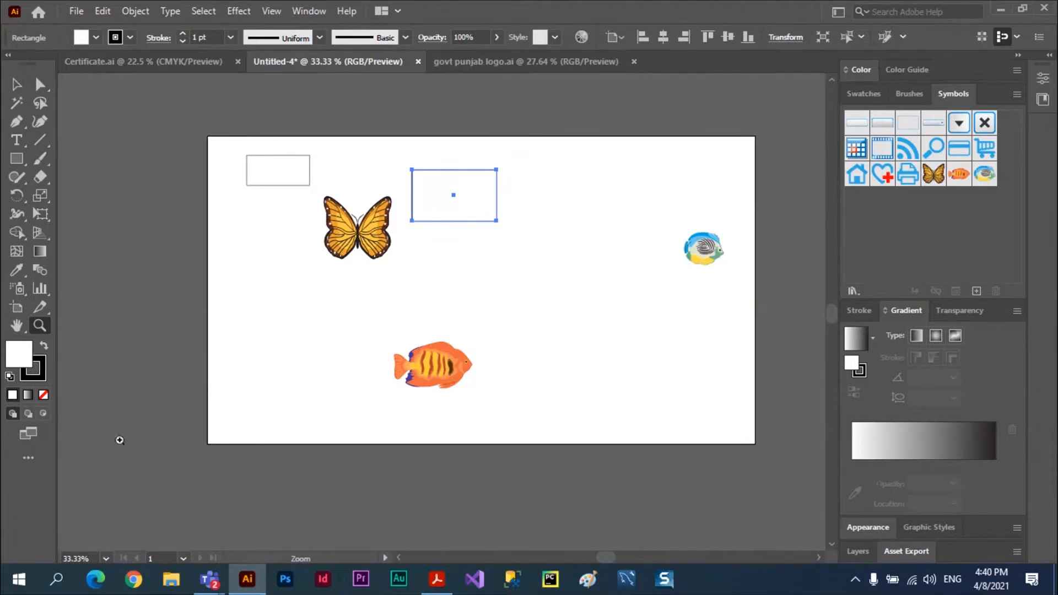
Step: Review the available screen modes, then change from Full Screen Mode with Menu Bar to Full Screen Mode
left_click(29, 434)
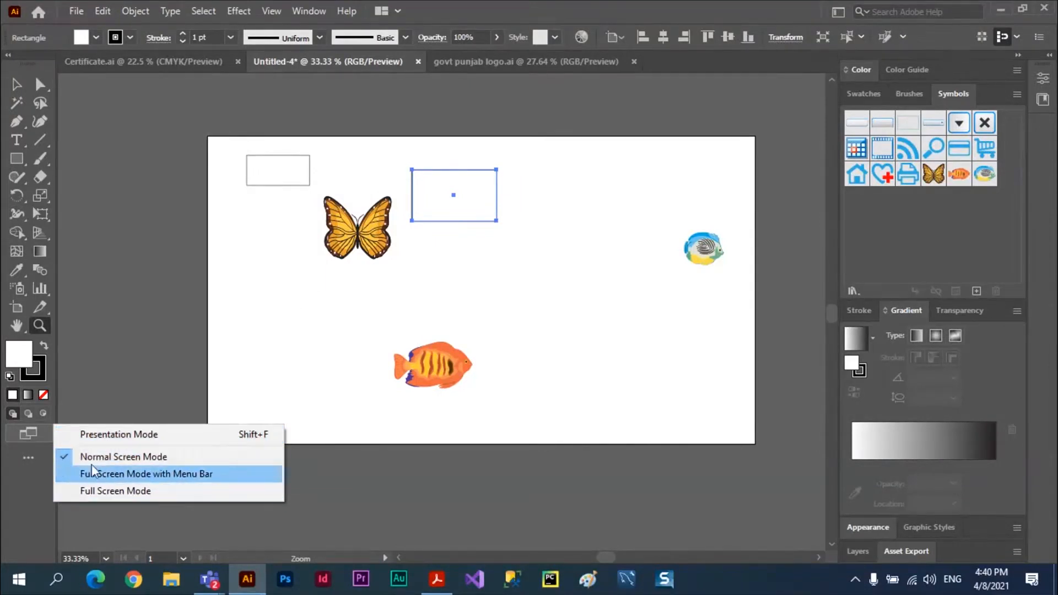
left_click(32, 449)
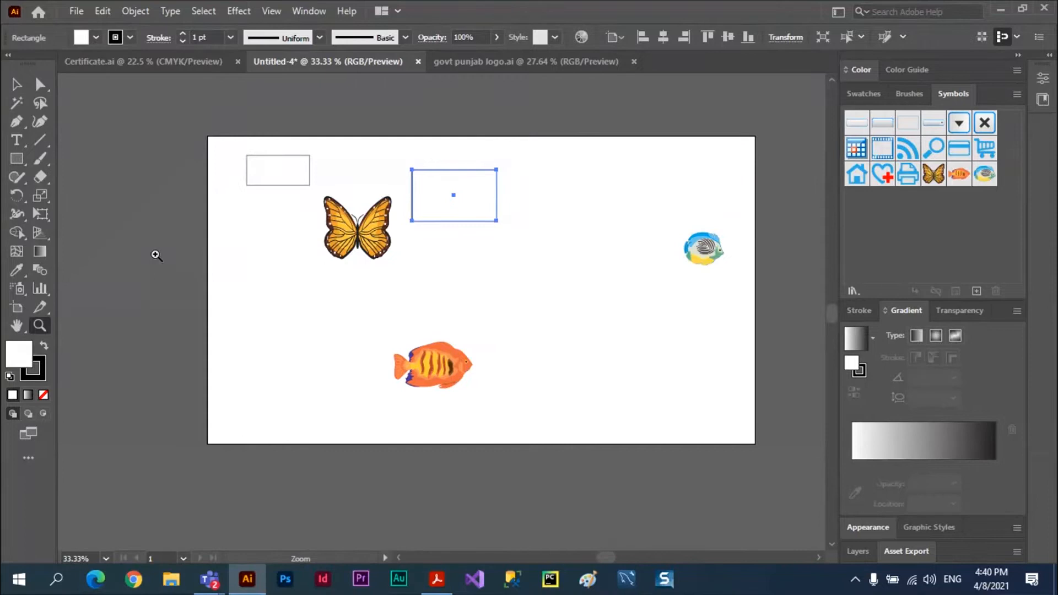
key("f")
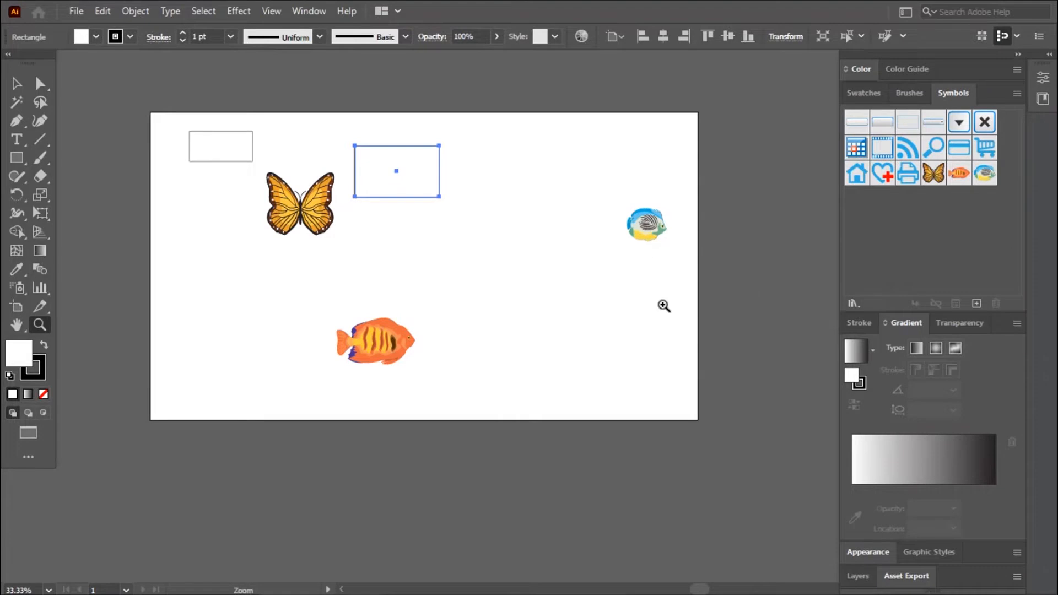
key("f")
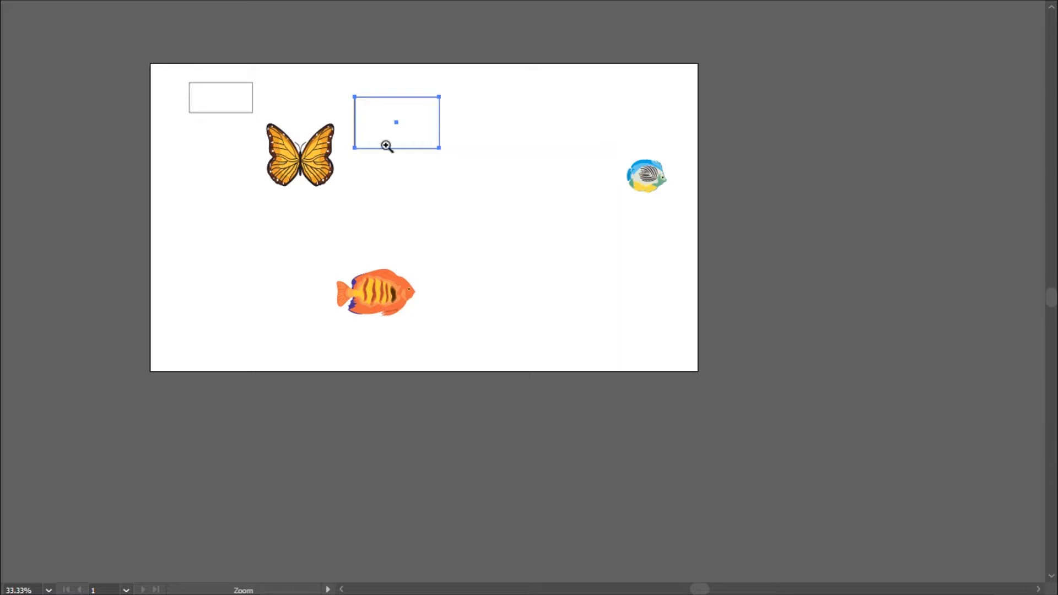
Step: In Full Screen Mode, reveal the hidden tools and draw two rectangles, one above the other, to the left of the butterfly
left_click(334, 161)
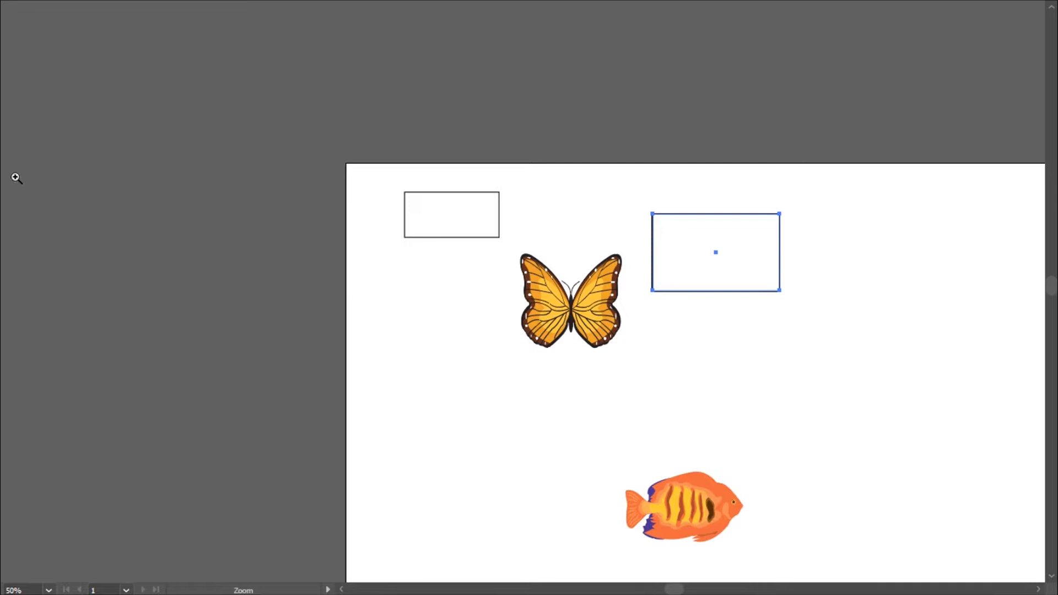
mouse_move(2, 179)
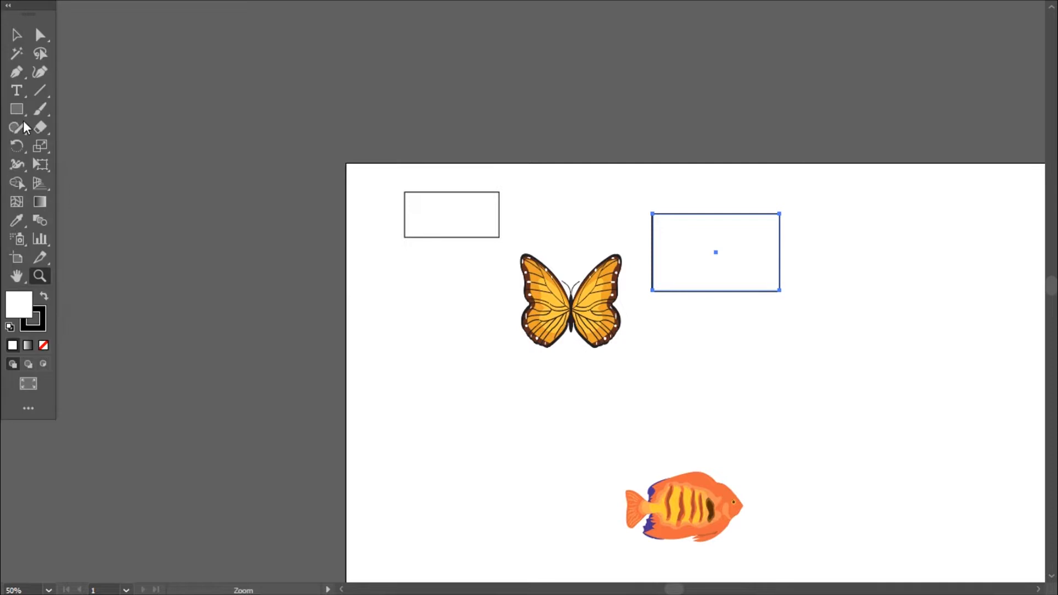
left_click(18, 36)
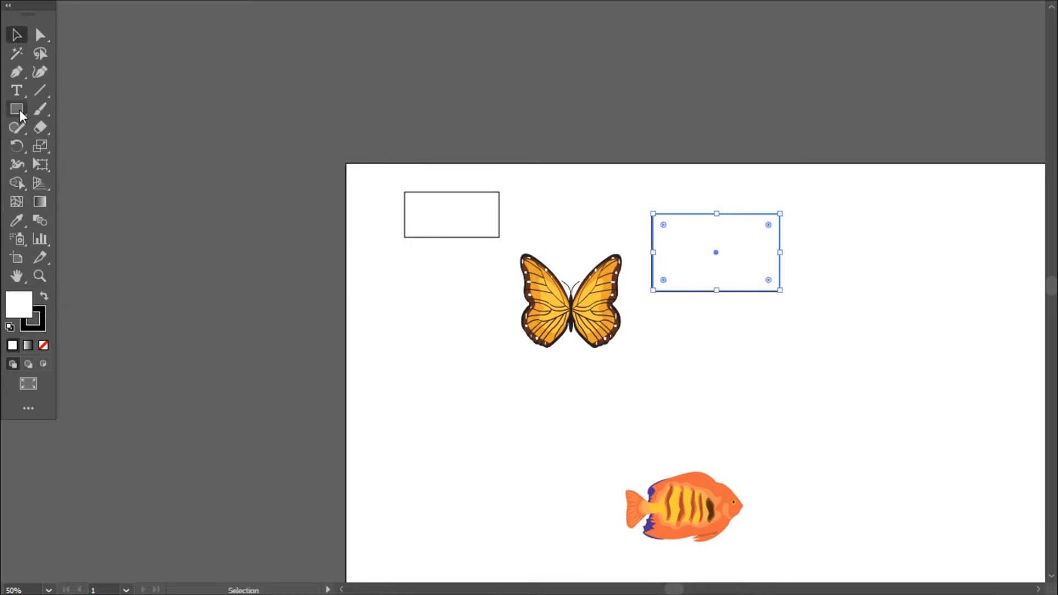
left_click(19, 110)
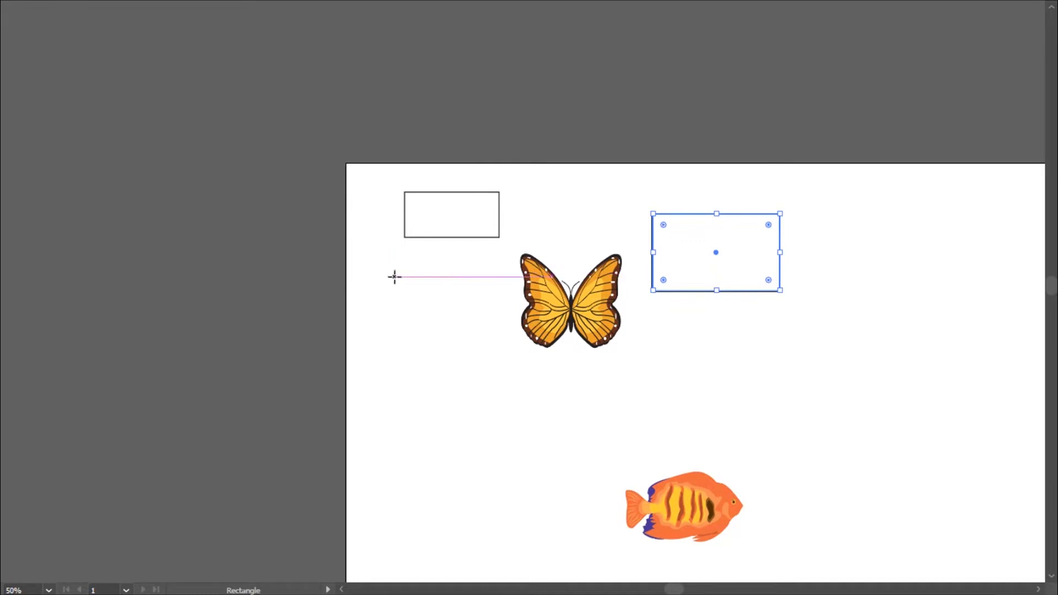
left_click_drag(372, 257, 444, 305)
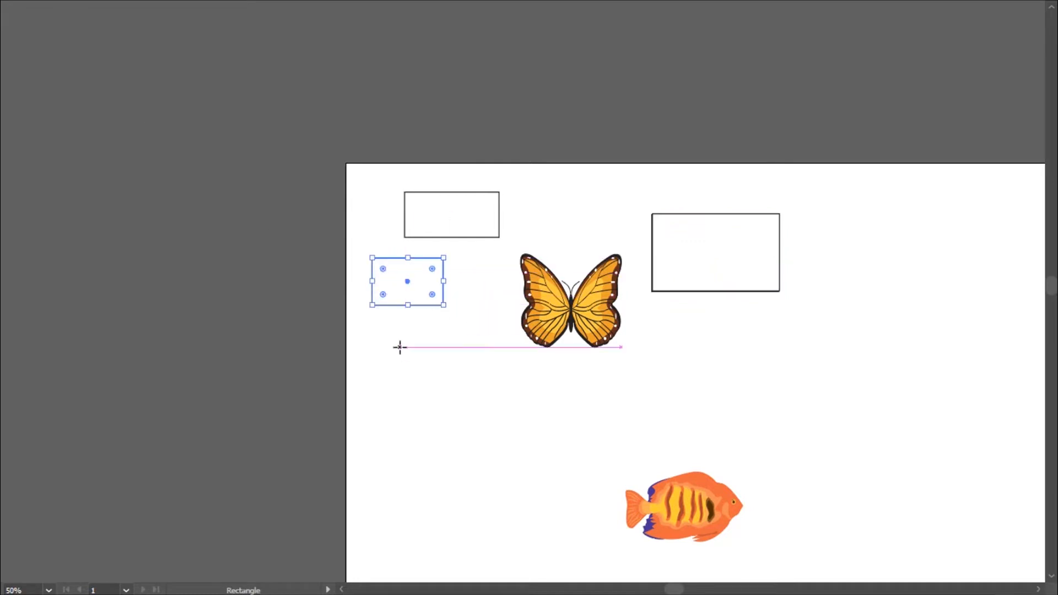
left_click_drag(400, 347, 490, 414)
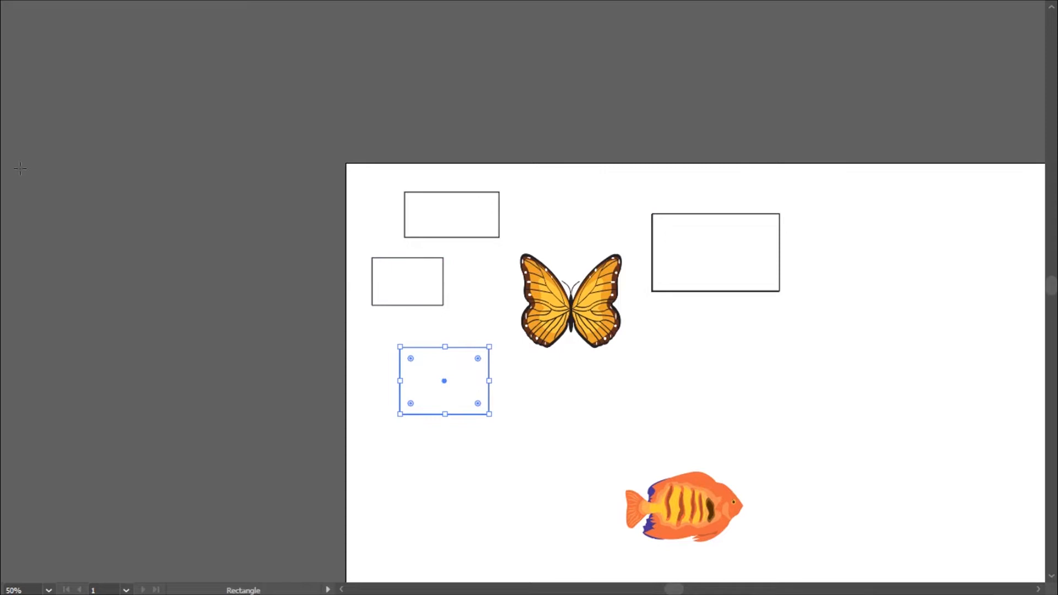
Step: Return to Normal Screen Mode, change to Full Screen Mode with Menu Bar, and bring the artwork around the butterfly back into view
mouse_move(2, 168)
mouse_move(1055, 153)
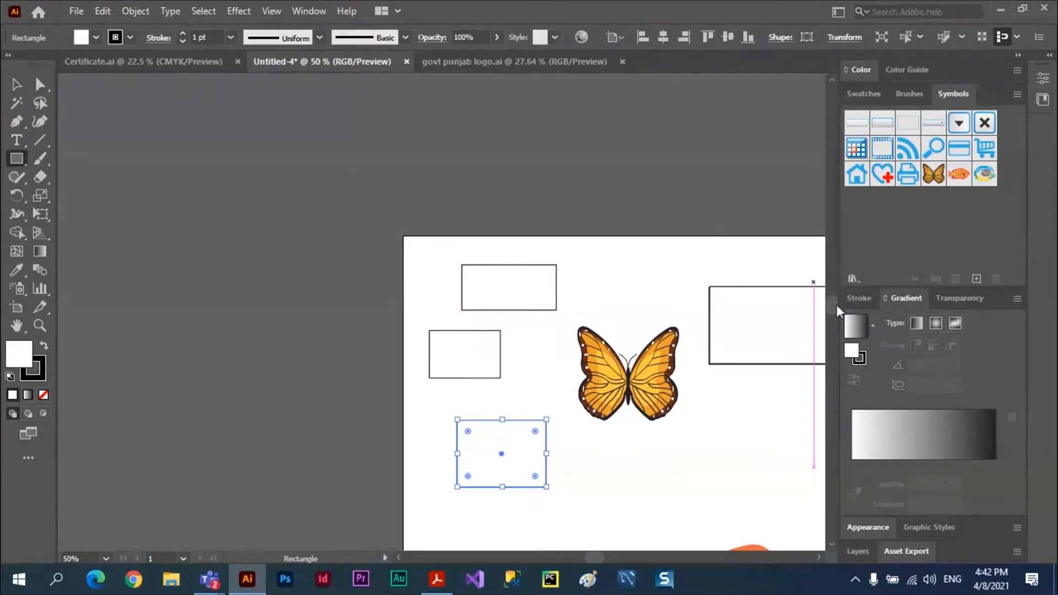
scroll(835, 308, "down", 2)
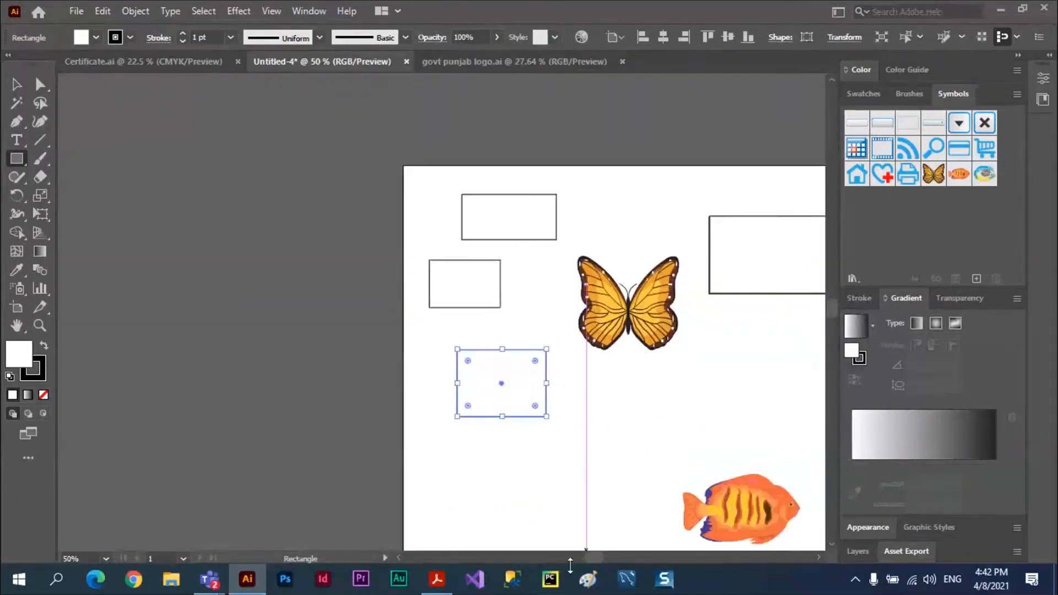
scroll(596, 561, "right", 6)
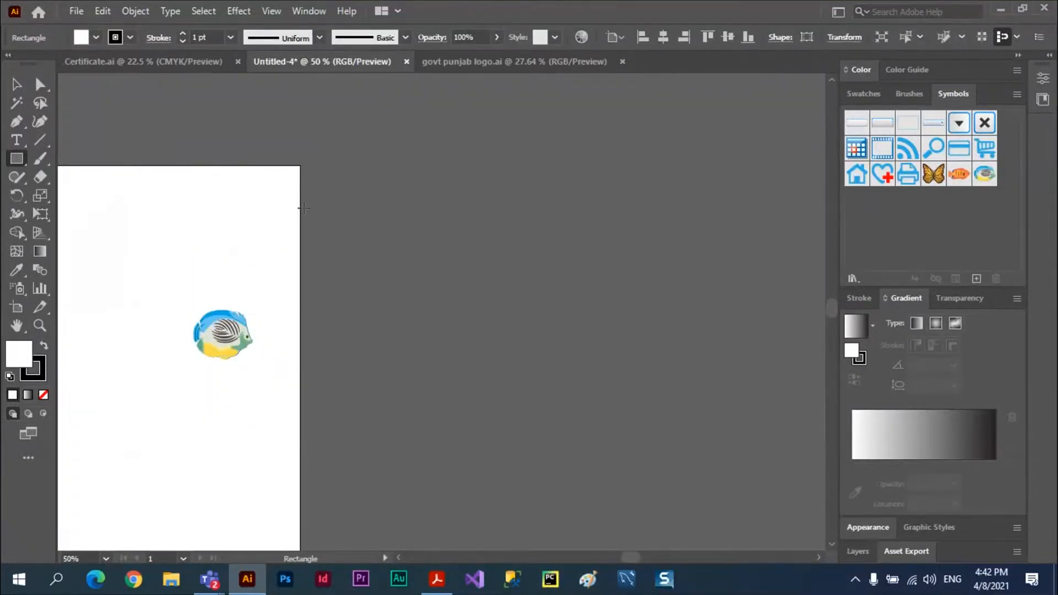
key("f")
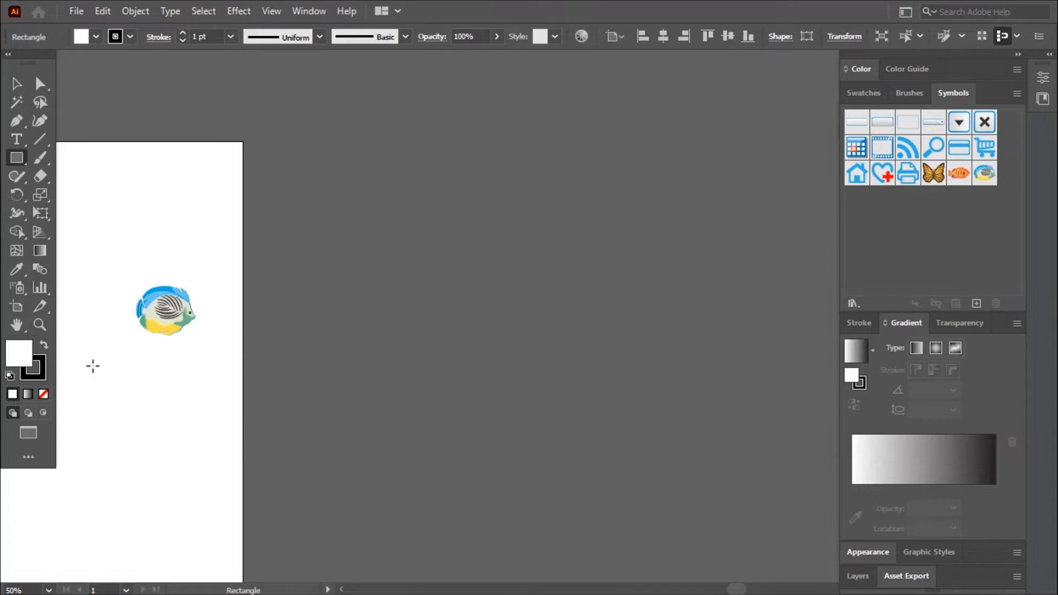
left_click_drag(733, 588, 699, 589)
Step: Hide the interface, show it again, hide it once more, and cycle the screen modes back to Normal Screen Mode
key("Tab")
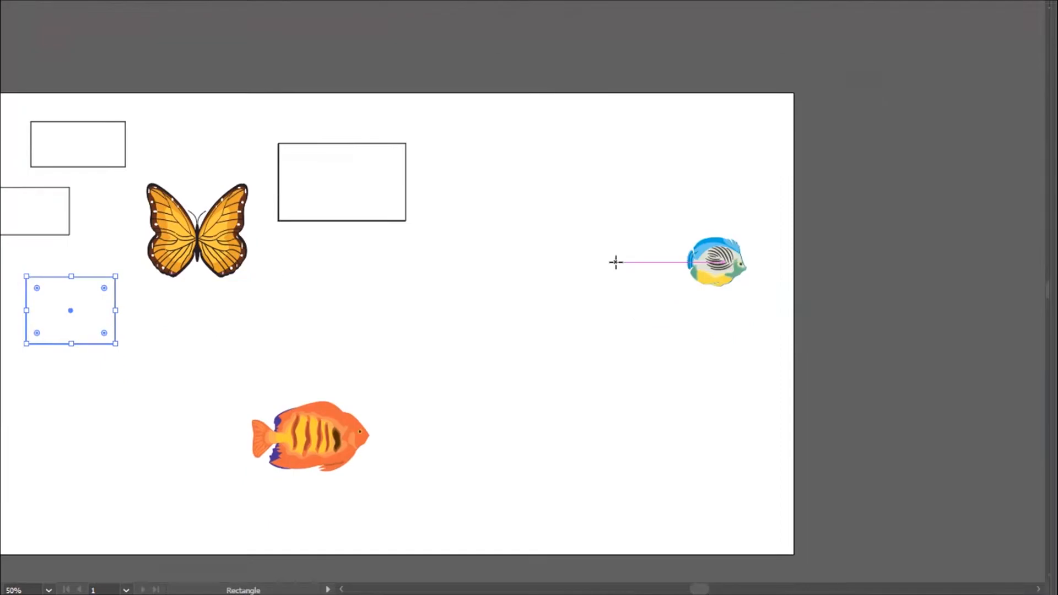
key("Tab")
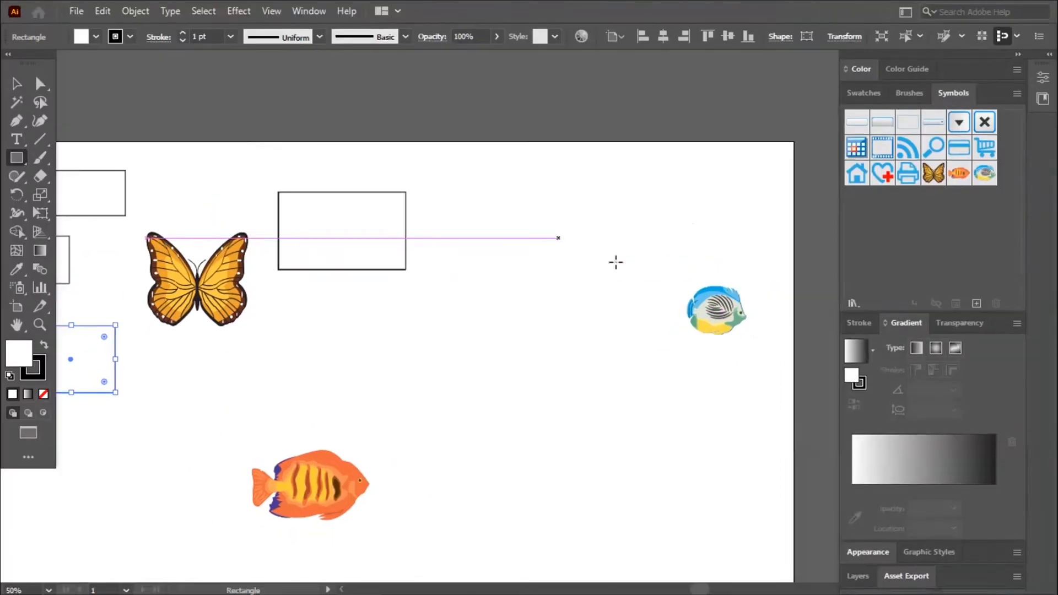
key("Tab")
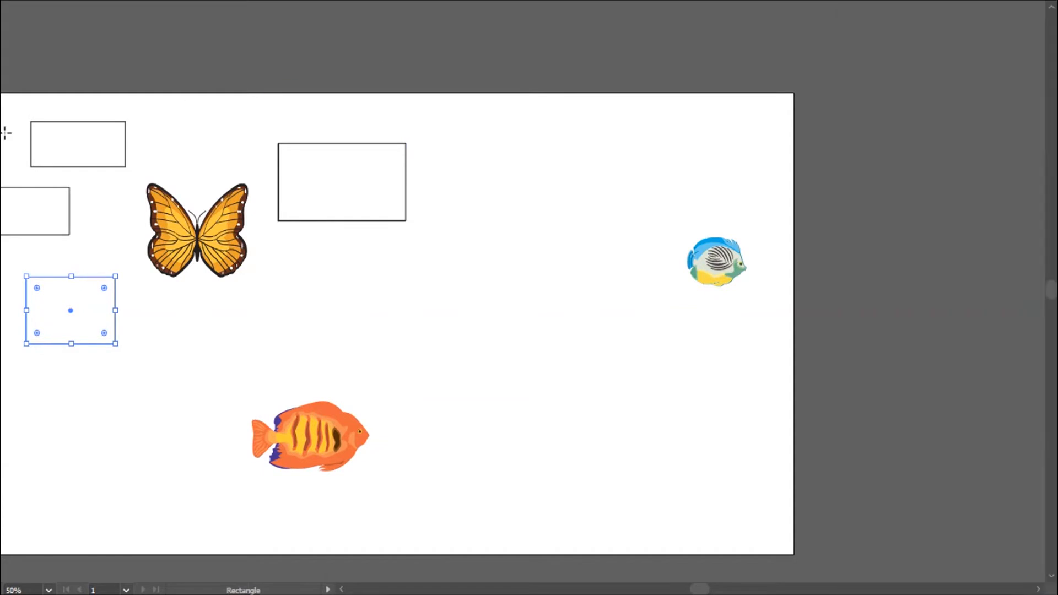
mouse_move(2, 134)
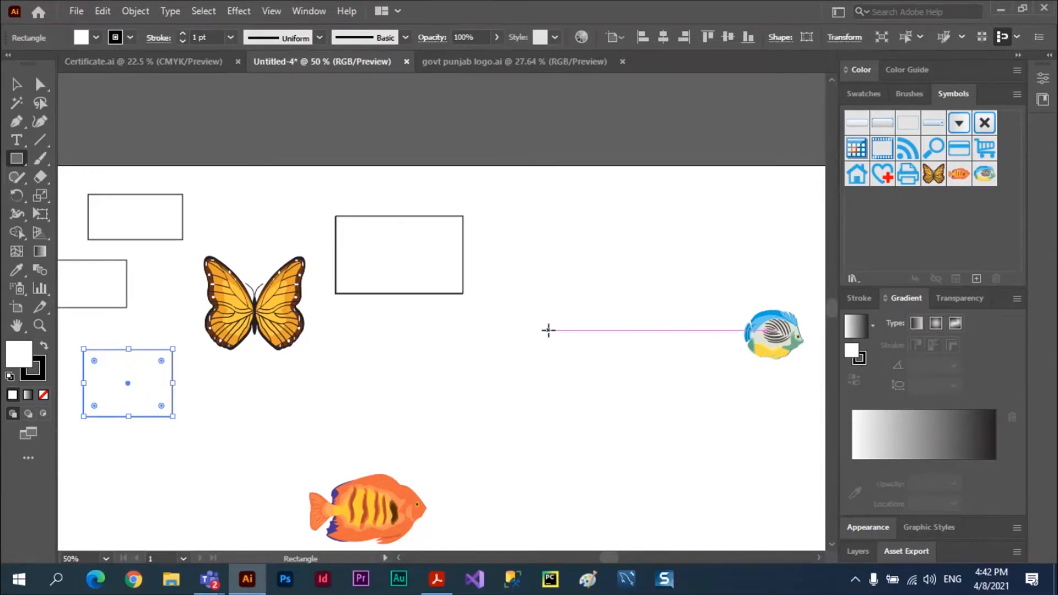
key("f")
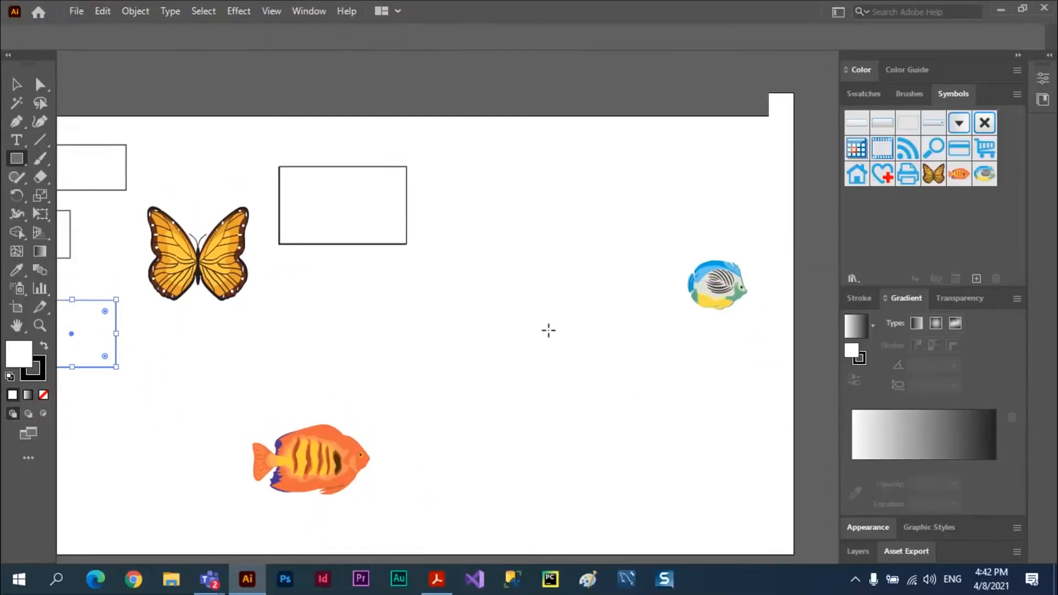
key("f")
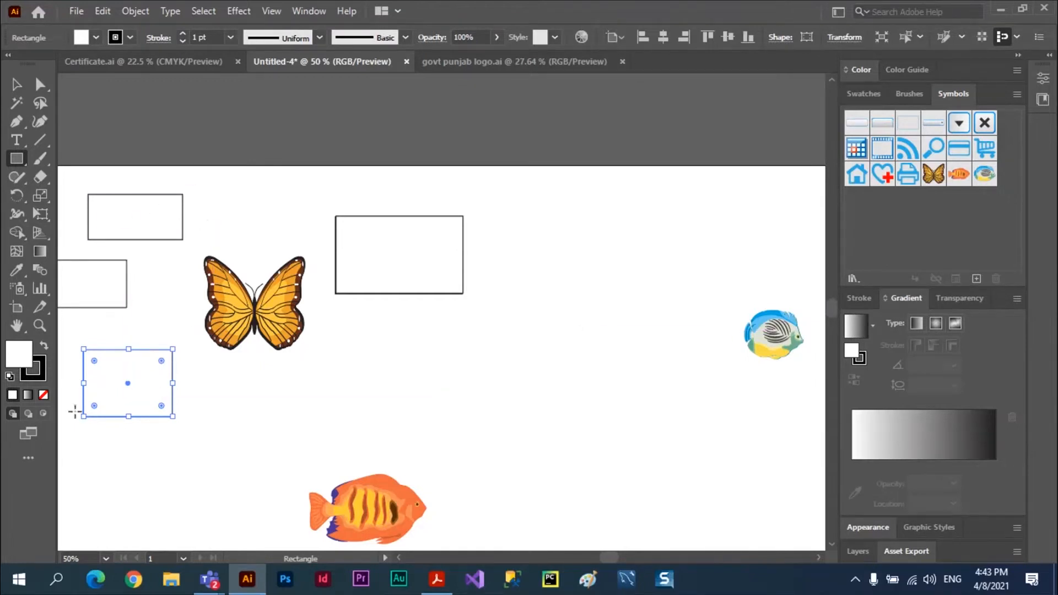
Step: View the artwork in Presentation Mode, leave it, and review the list of screen modes without changing the current one
left_click(26, 435)
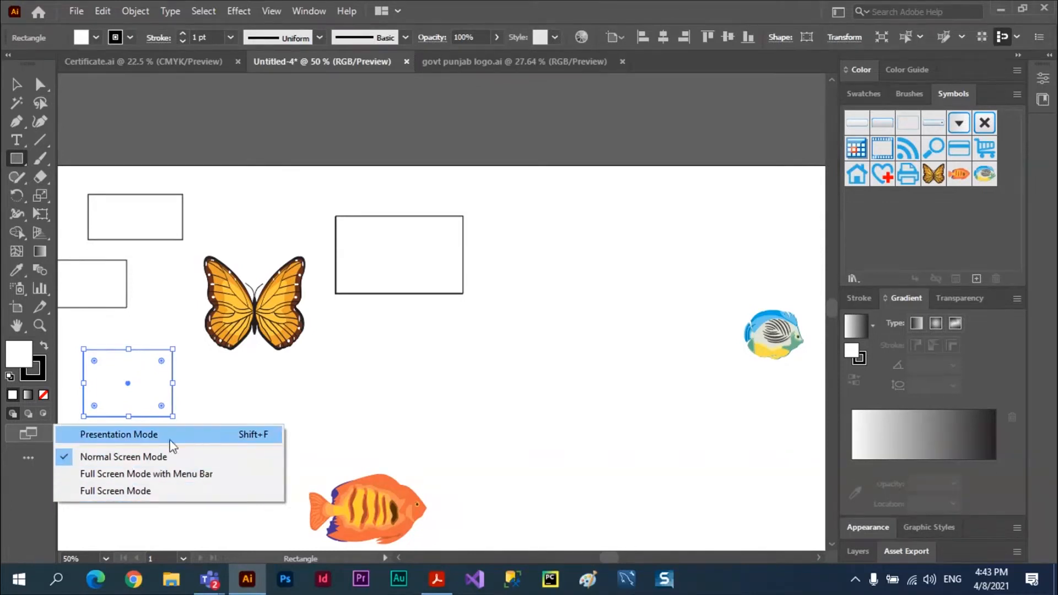
left_click(142, 435)
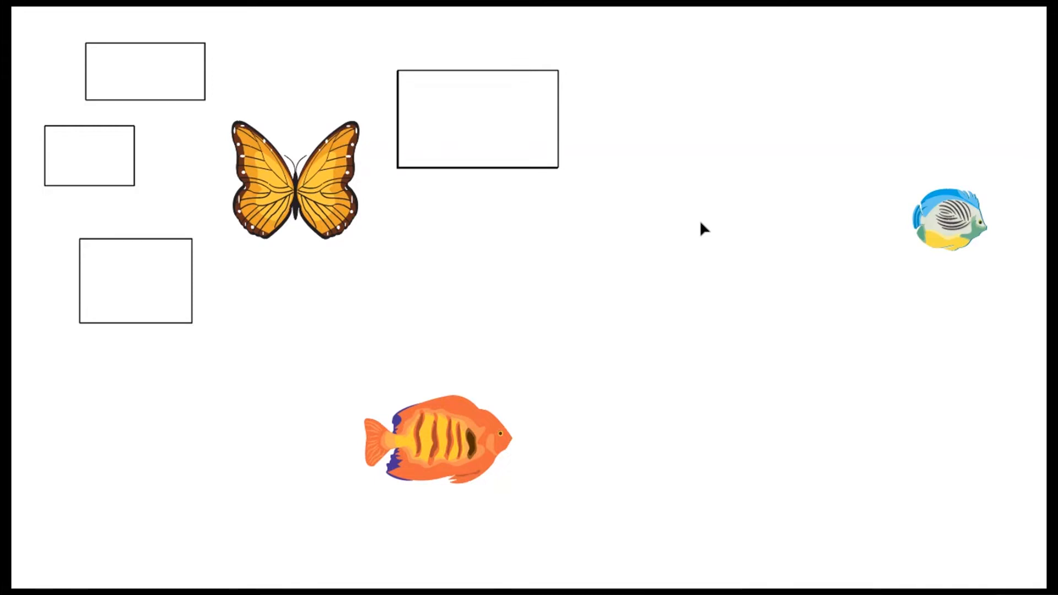
key("Escape")
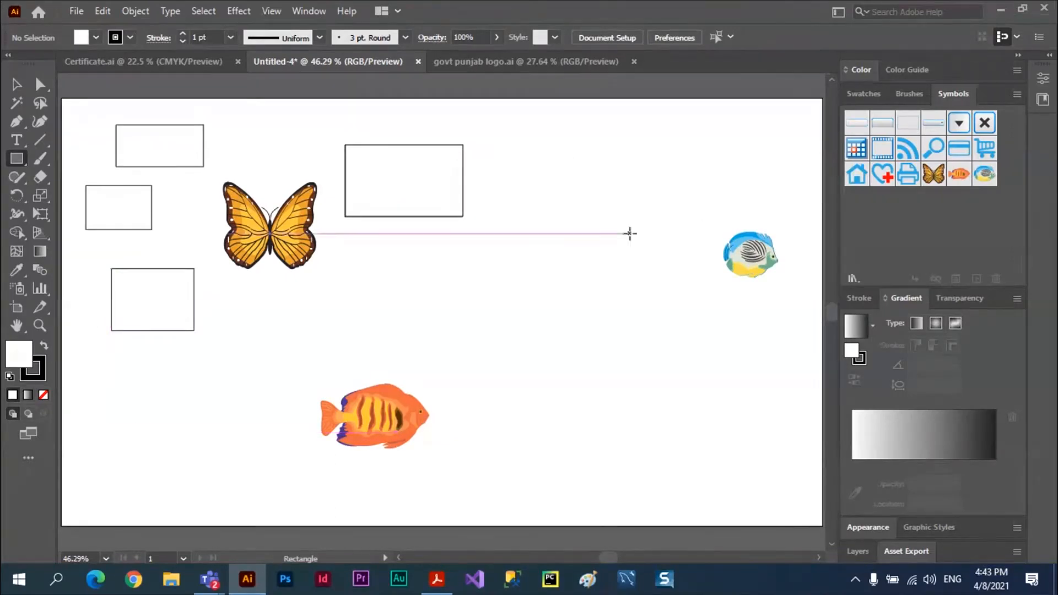
left_click(28, 436)
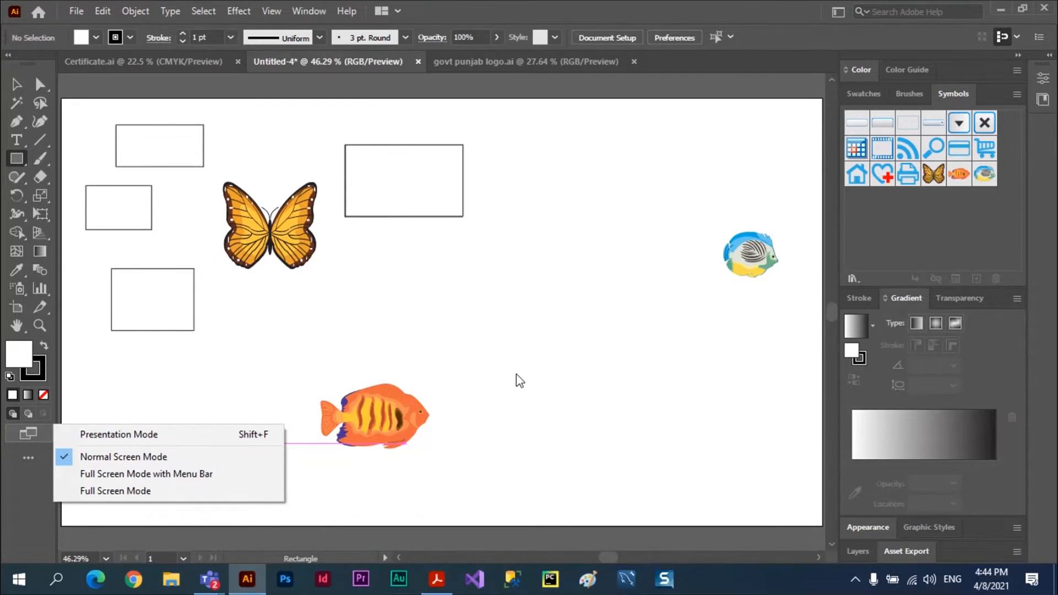
left_click(441, 350)
left_click(560, 322)
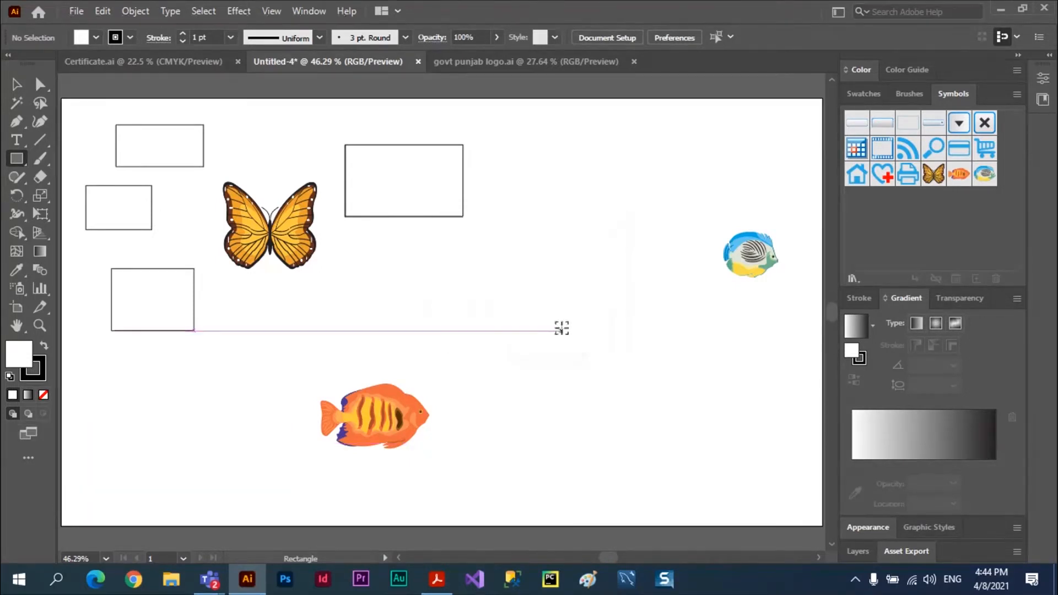
Step: Open Illustrator Topics.txt from the desktop, examine the topics on screen modes and Trim View, and switch back to Illustrator
key("alt+Tab")
key("alt+Tab")
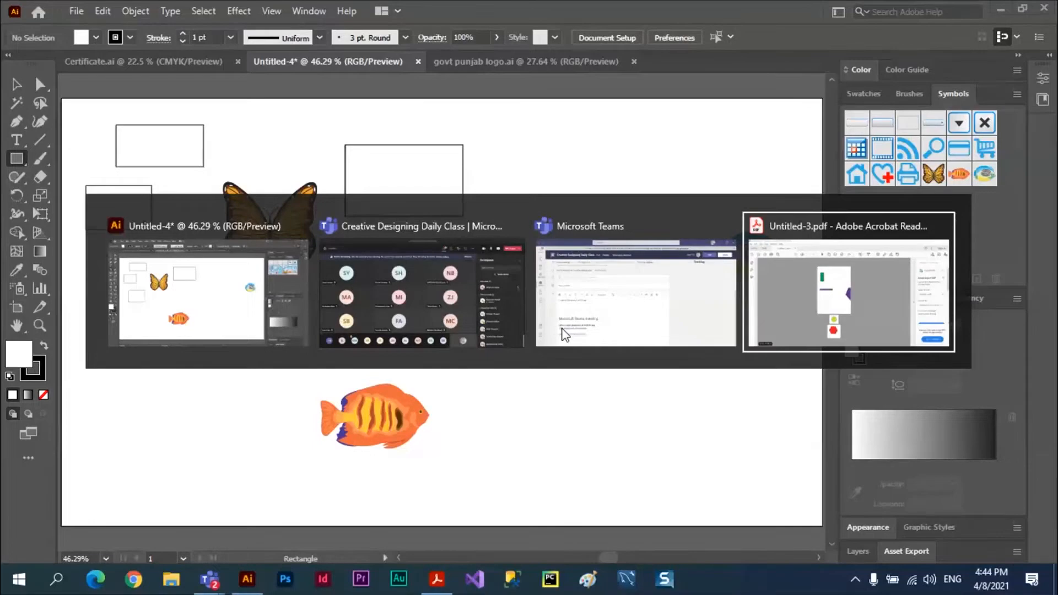
key("super+d")
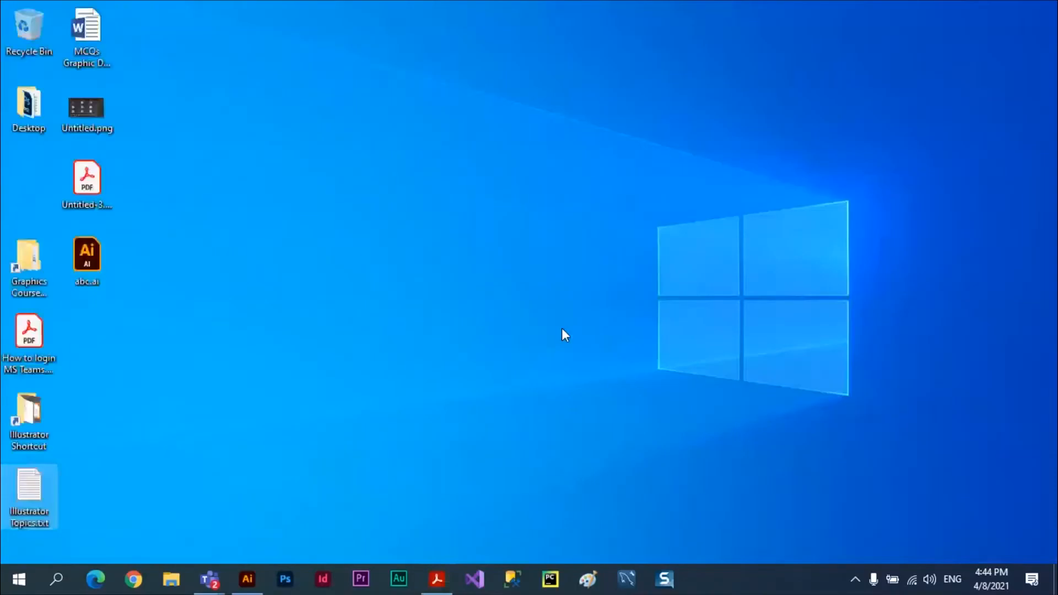
double_click(42, 480)
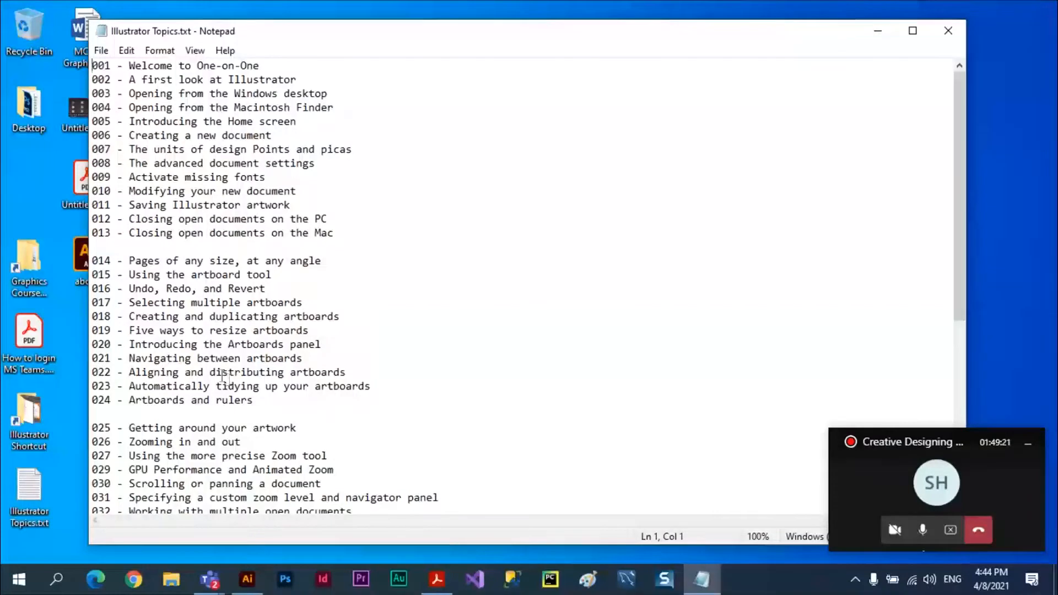
scroll(368, 427, "down", 3)
scroll(368, 427, "down", 1)
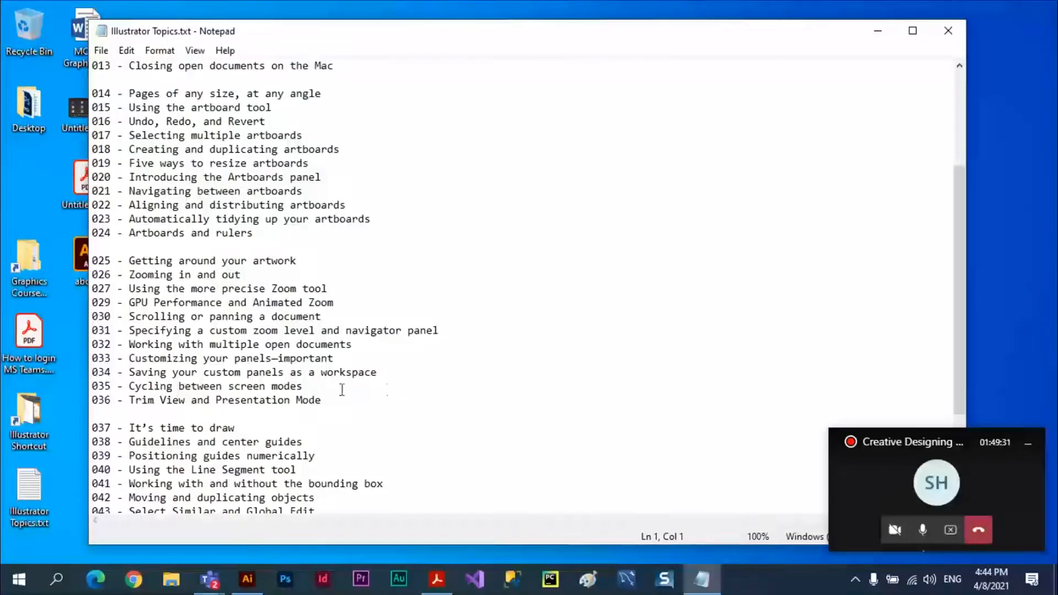
key("alt+Tab")
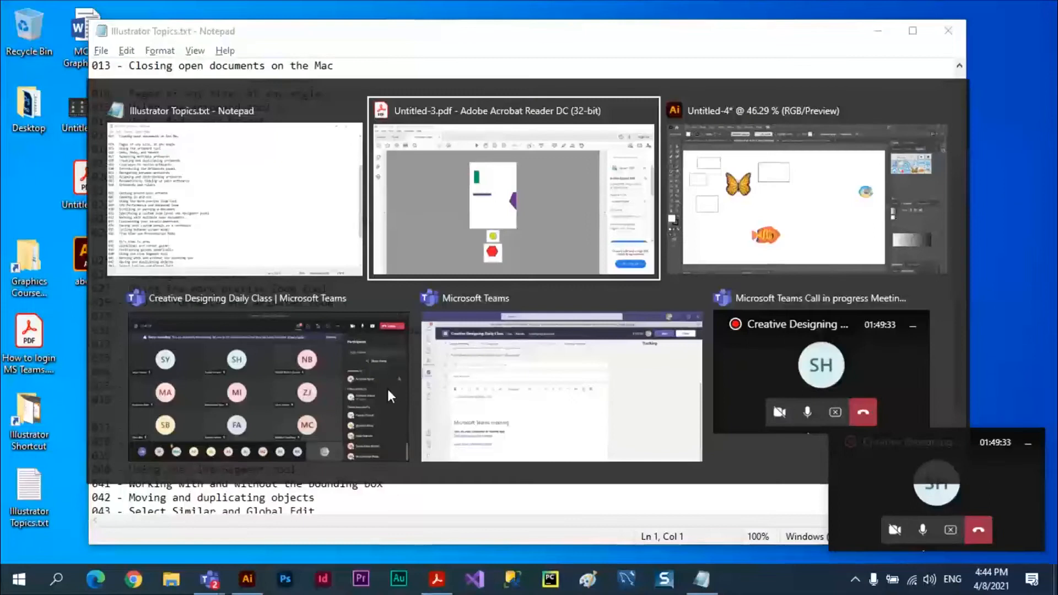
key("alt+Tab")
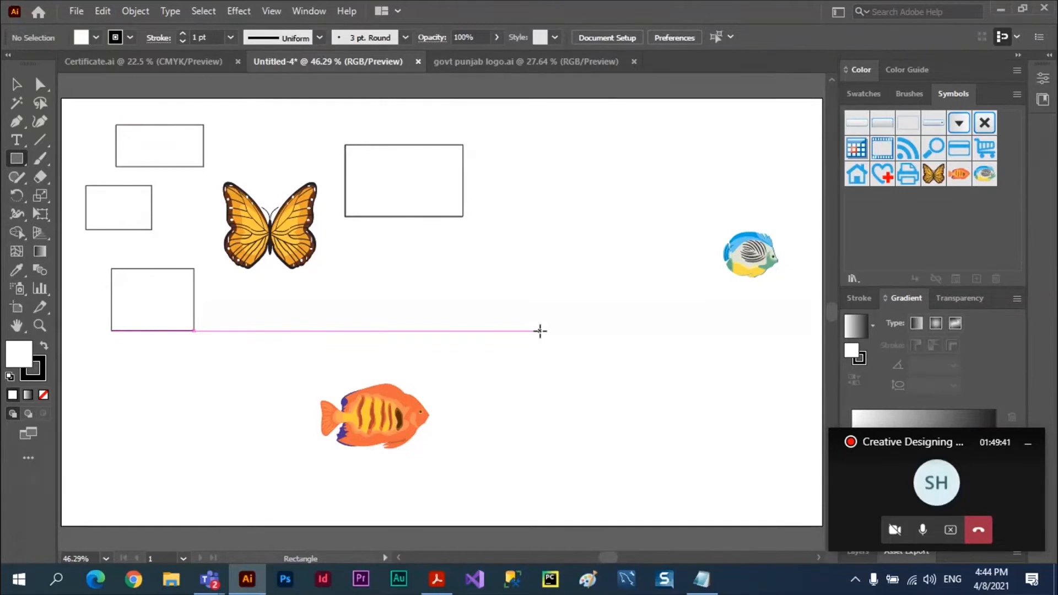
Step: Draw a wide rectangle covering the lower part of the artboard and extending past its edges, and fill it with green 00FF57
key("ctrl")
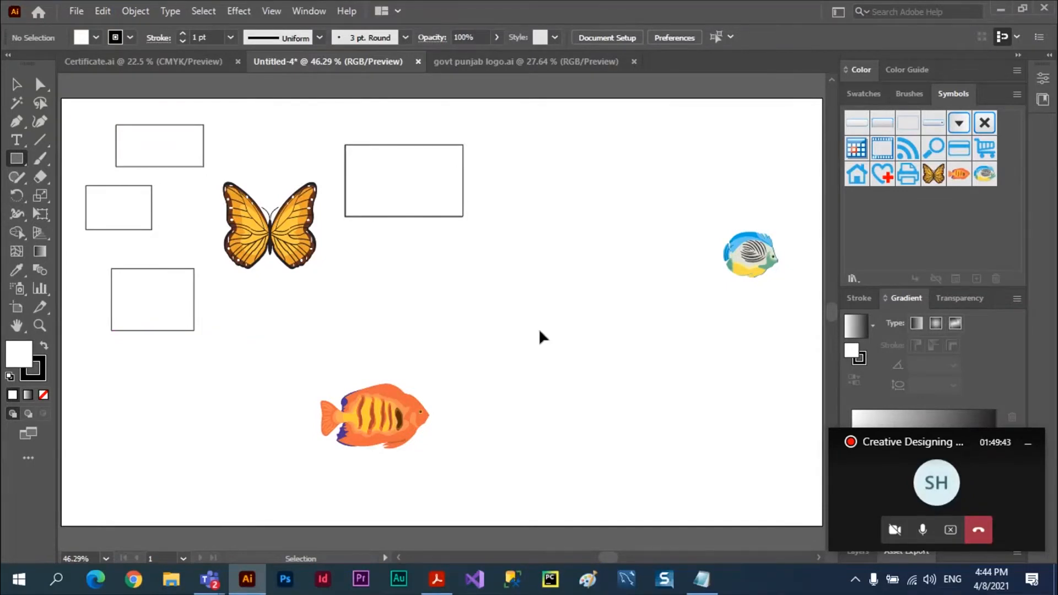
key("ctrl+minus")
key("ctrl+minus")
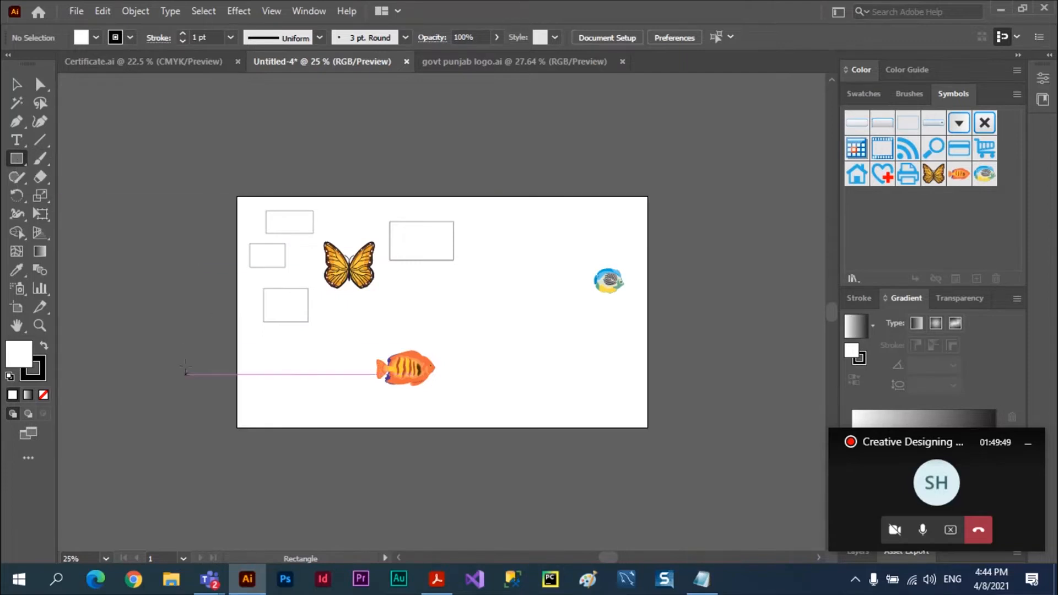
left_click_drag(184, 350, 692, 472)
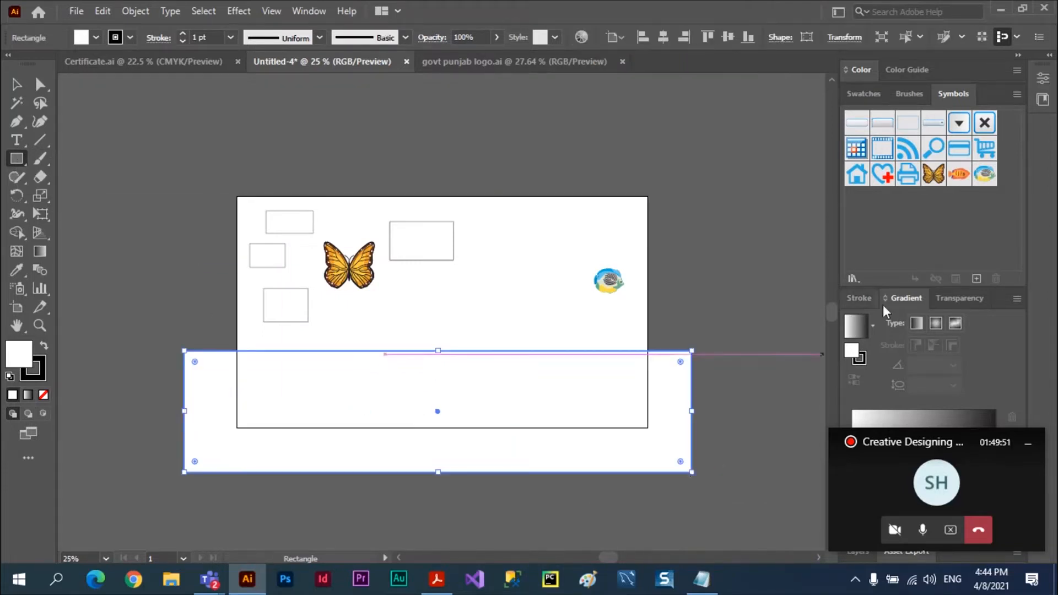
left_click(868, 72)
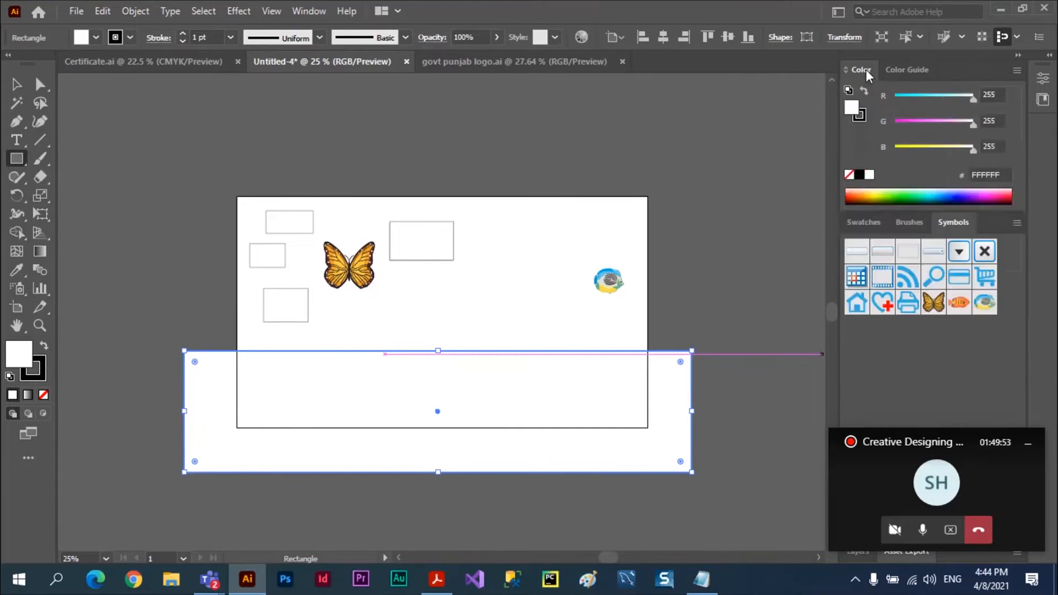
left_click(912, 197)
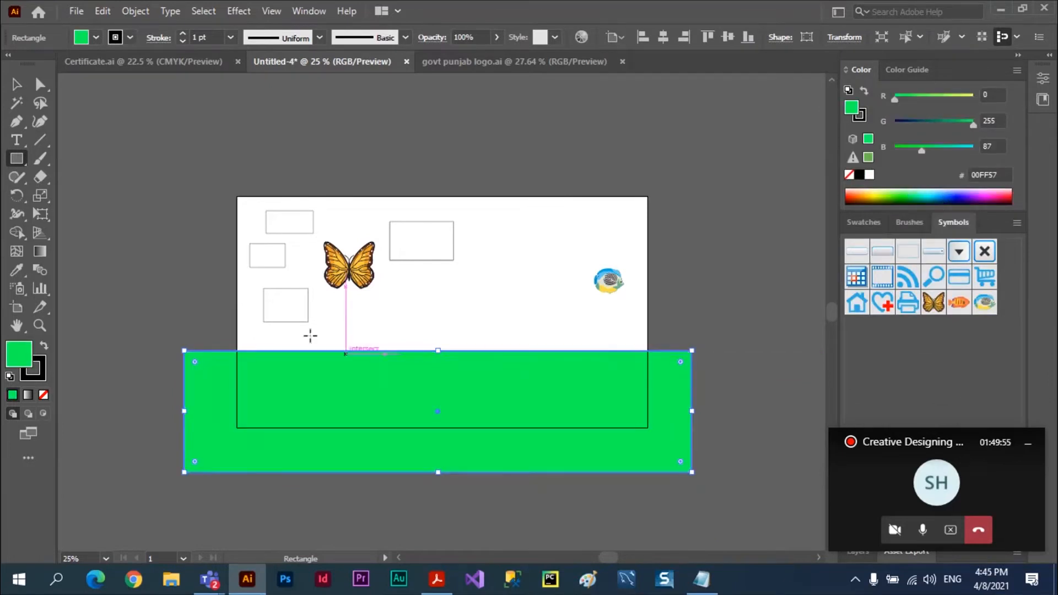
Step: Draw a green rectangle over the artboard's top-left corner, and move and enlarge the butterfly so it overlaps the artboard's top edge
left_click_drag(184, 144, 293, 261)
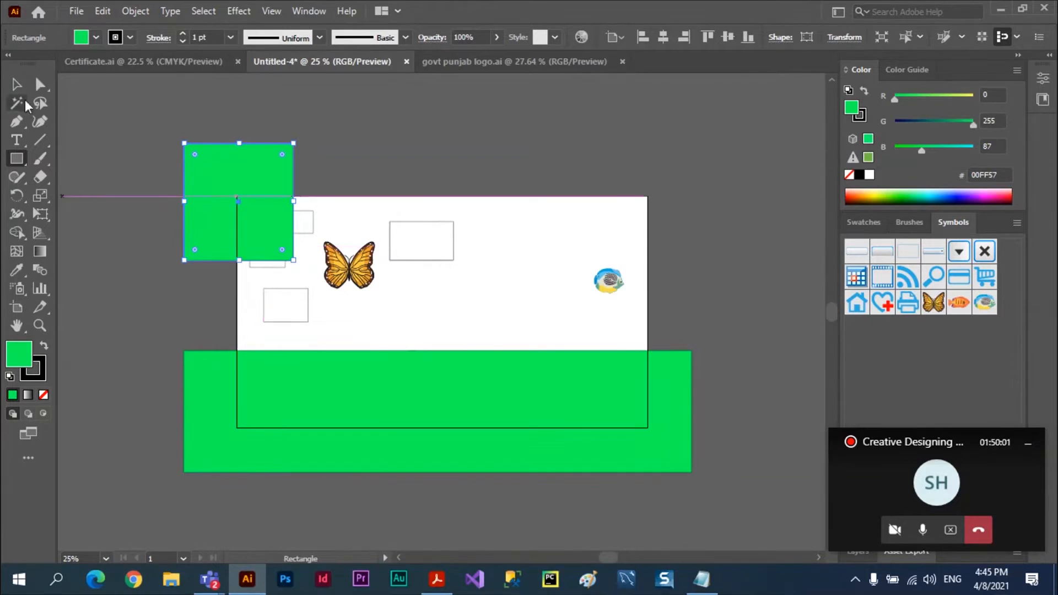
left_click(16, 84)
left_click_drag(359, 278, 552, 232)
left_click_drag(571, 194, 558, 228)
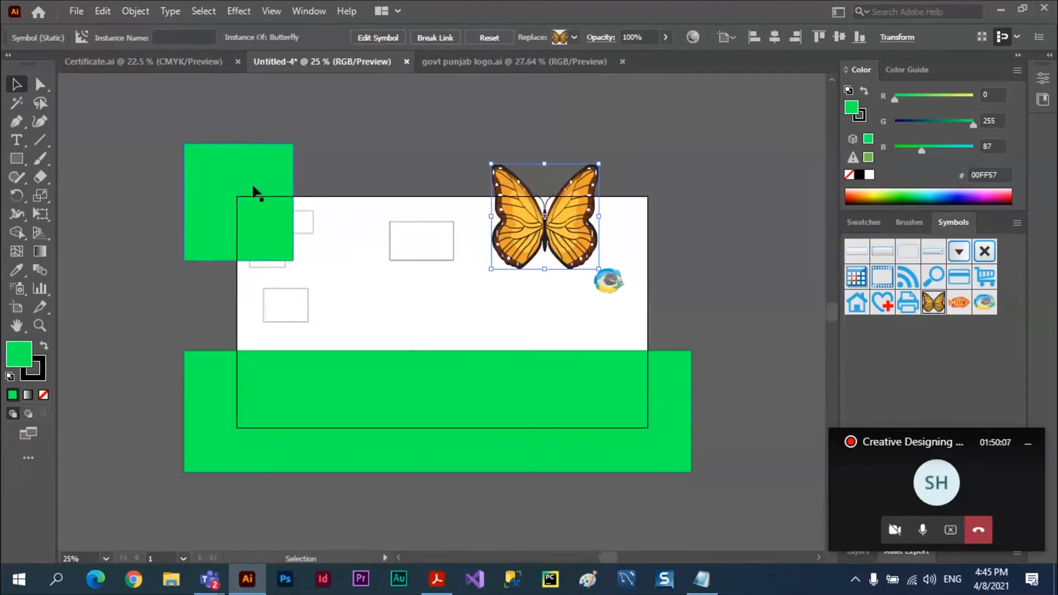
left_click(607, 123)
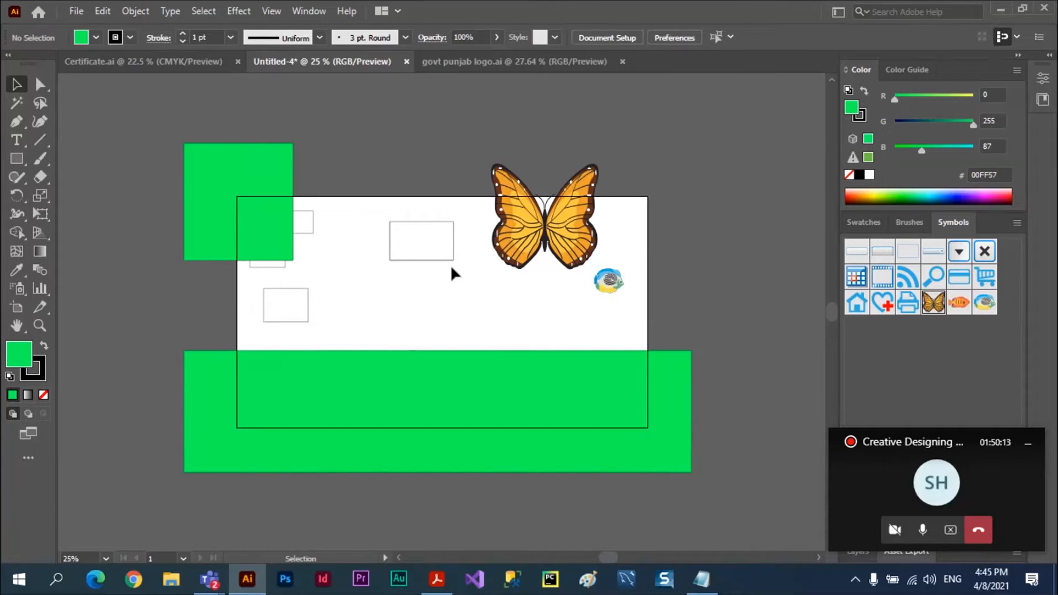
Step: Preview the artwork that overhangs the artboard in Presentation Mode and return to the normal view
left_click(272, 12)
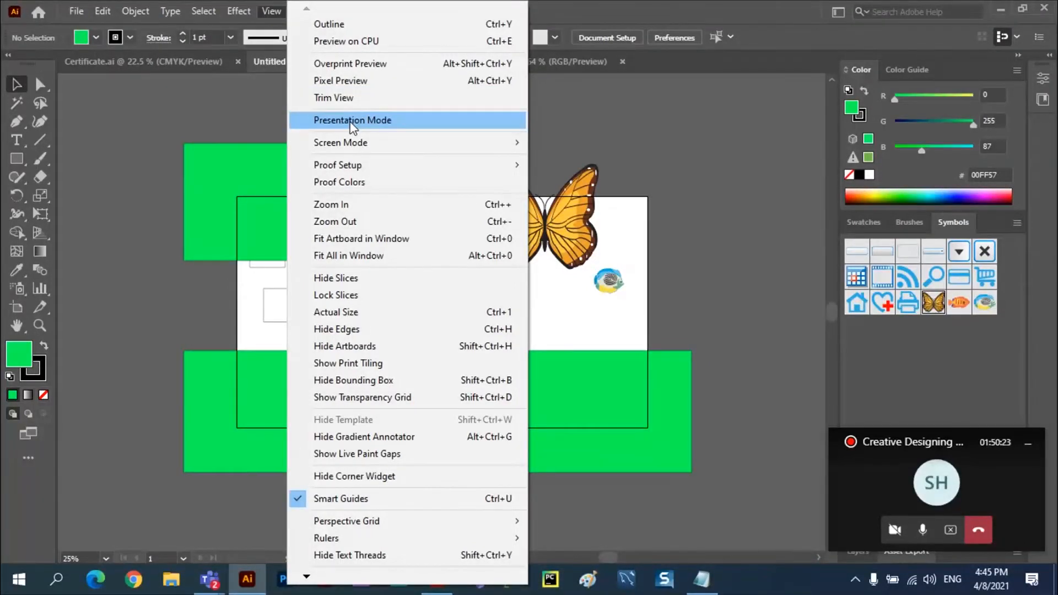
left_click(353, 121)
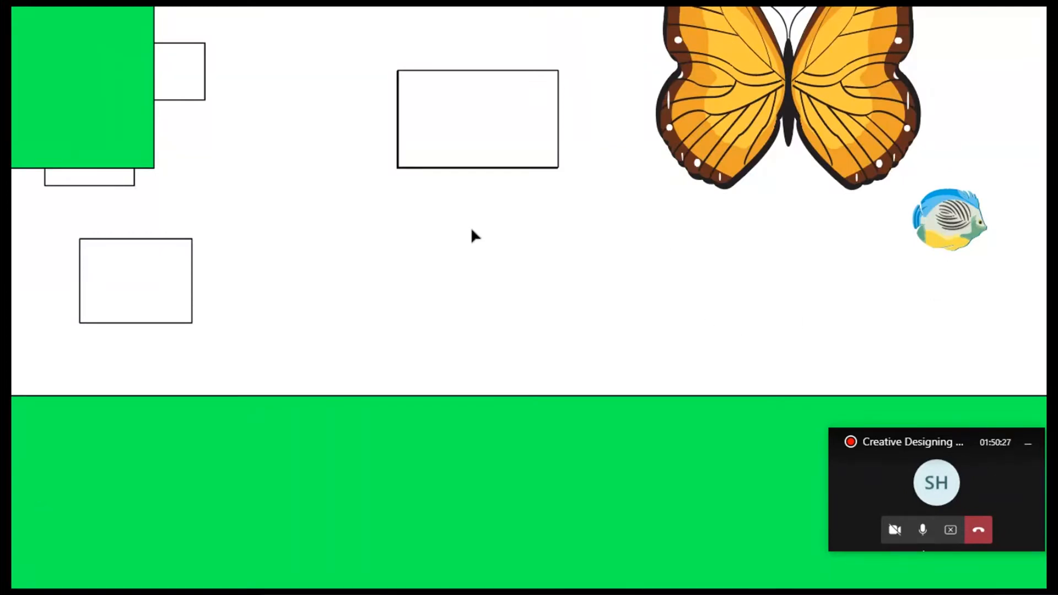
key("Escape")
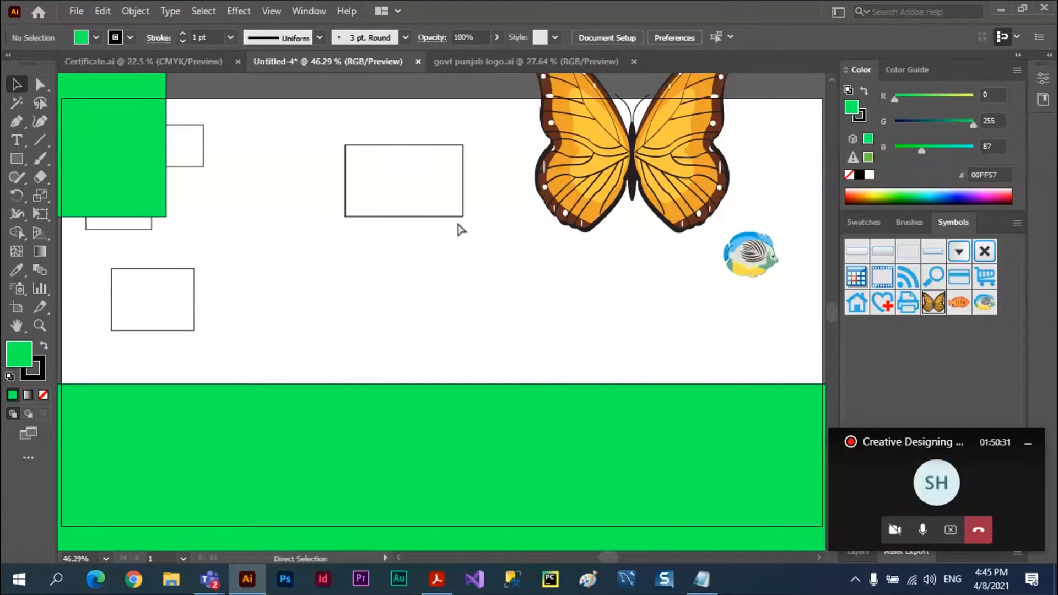
Step: Zoom Untitled-4 out to 16.67% and turn on Trim View to hide the artwork outside the artboard
key("ctrl+minus")
key("ctrl+minus")
key("ctrl+minus")
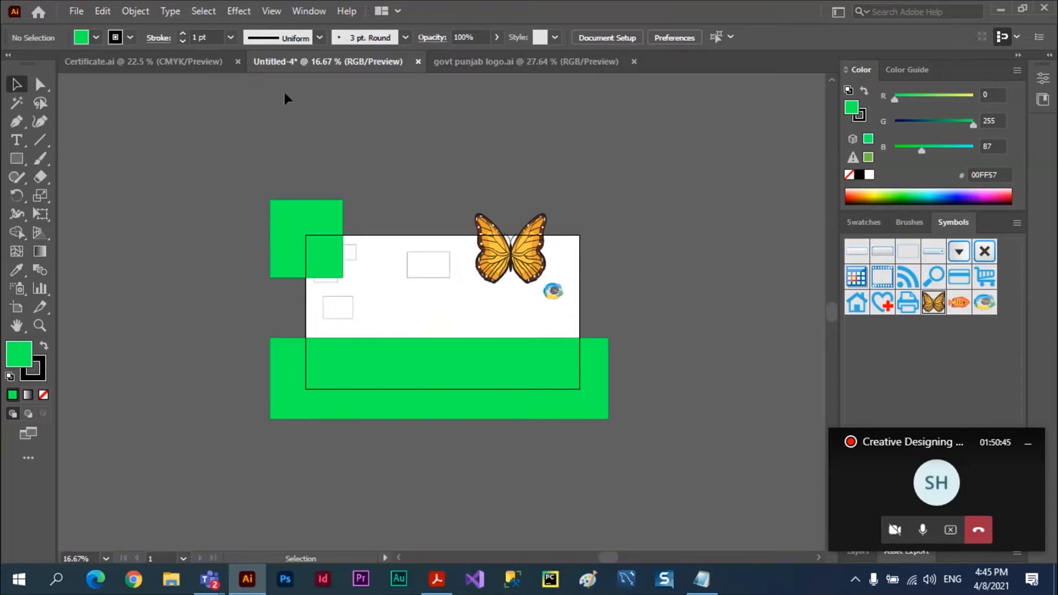
left_click(272, 12)
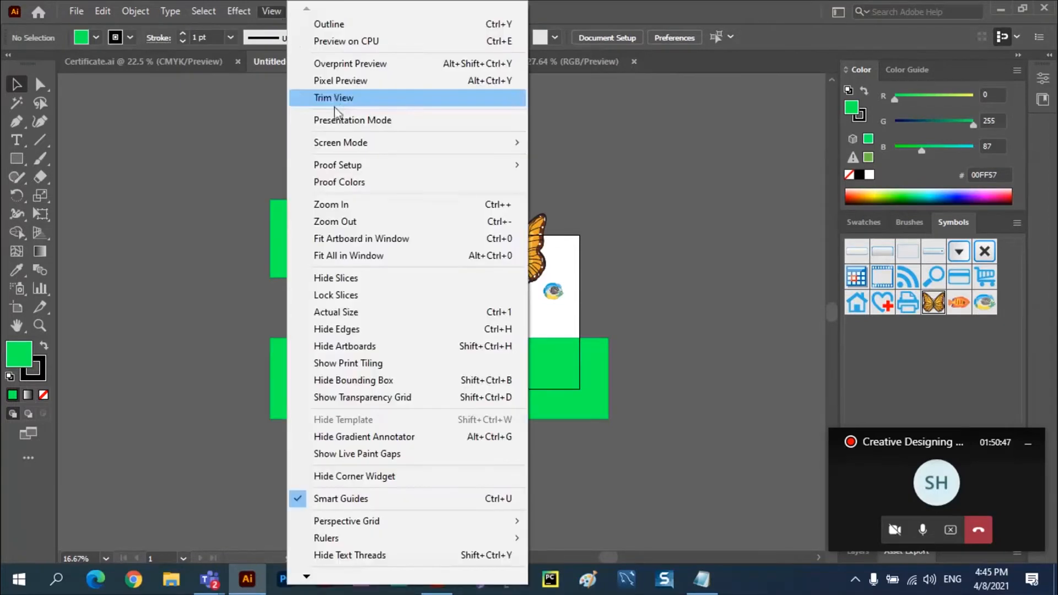
left_click(339, 101)
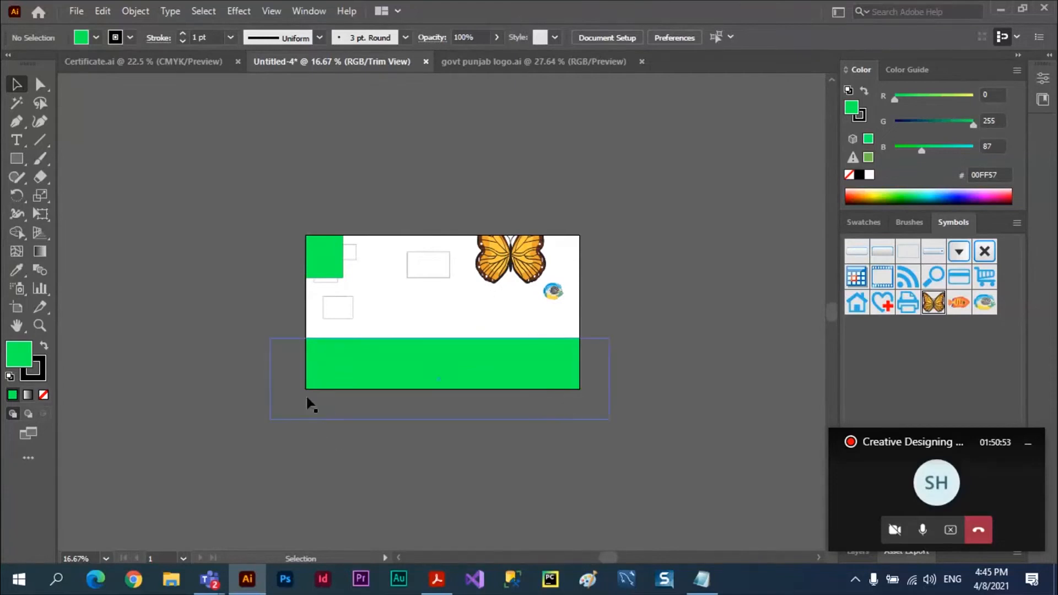
Step: Move the wide green rectangle down and to the right, and shift the top-left green rectangle and the butterfly slightly across the artboard edges
left_click(309, 418)
left_click_drag(366, 414, 390, 431)
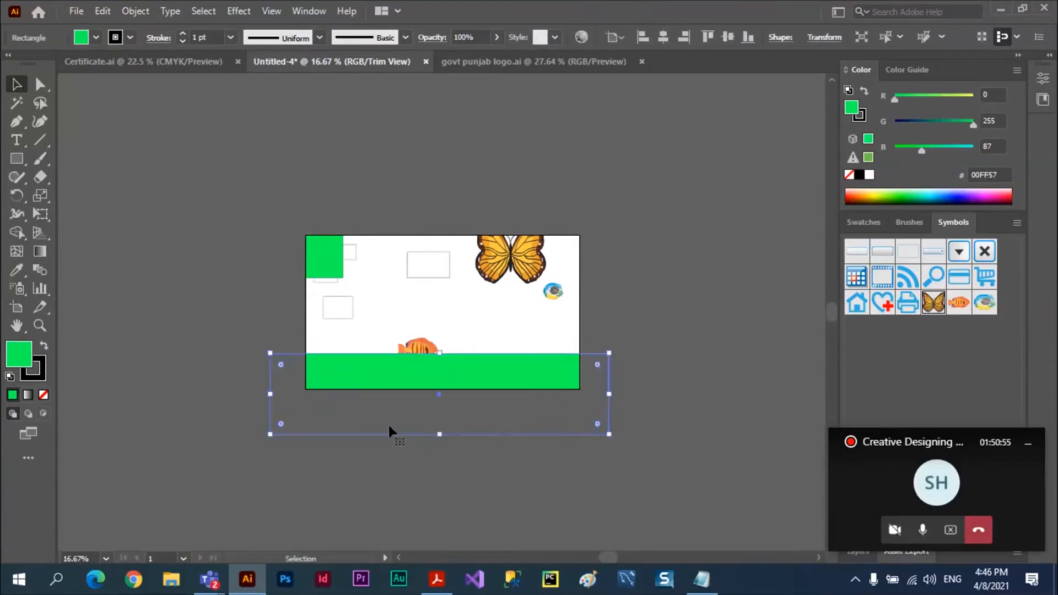
left_click_drag(487, 420, 579, 421)
left_click_drag(326, 254, 321, 270)
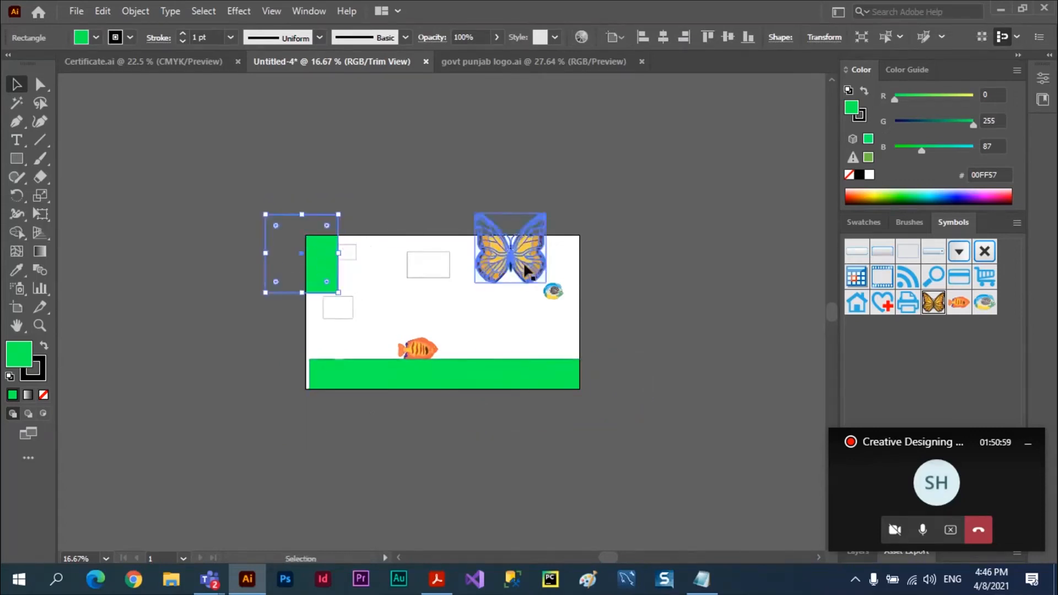
mouse_move(524, 264)
left_mouse_down()
mouse_move(526, 275)
mouse_move(538, 261)
left_mouse_up()
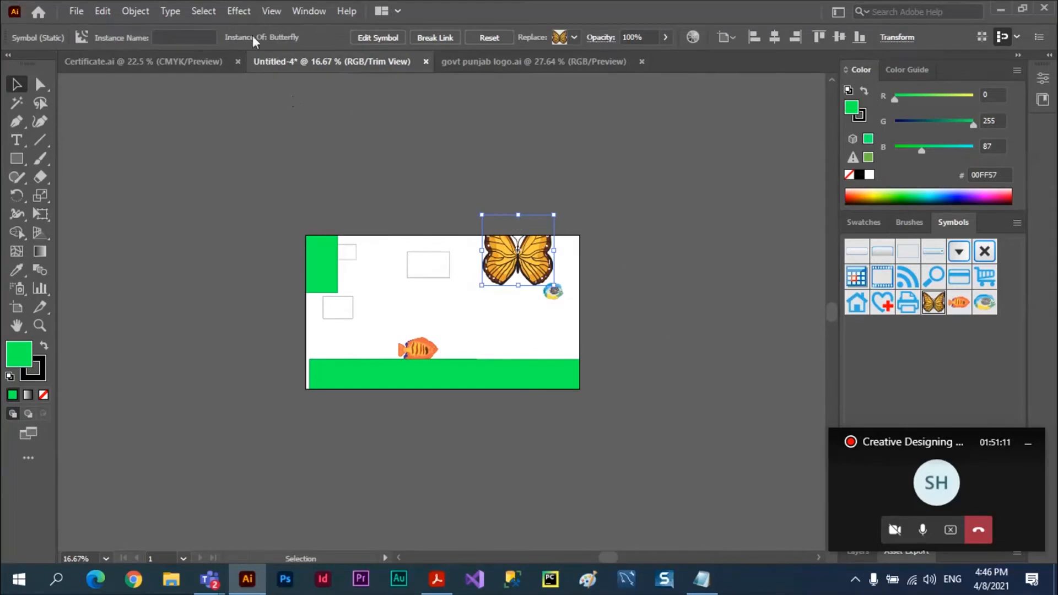
Step: Toggle Trim View off, on and off again to compare the overhanging artwork, leaving Trim View off
left_click(271, 14)
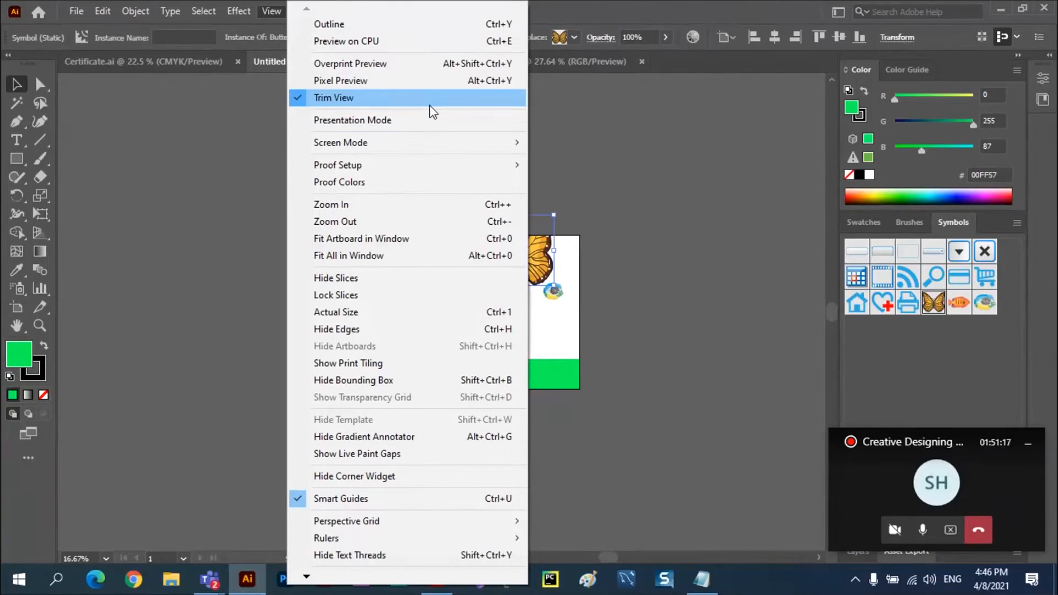
left_click(359, 98)
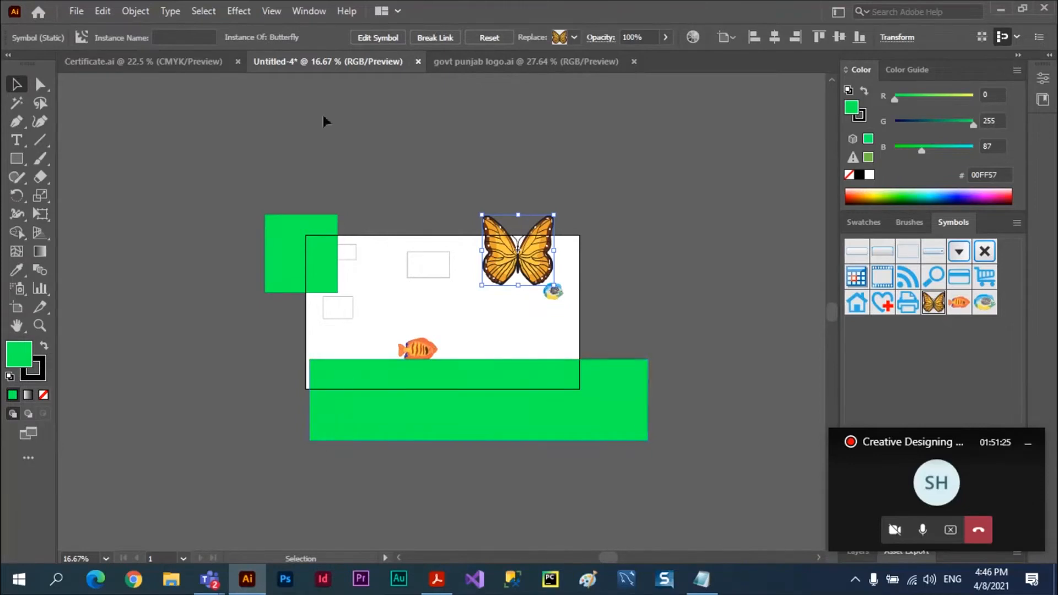
left_click(270, 12)
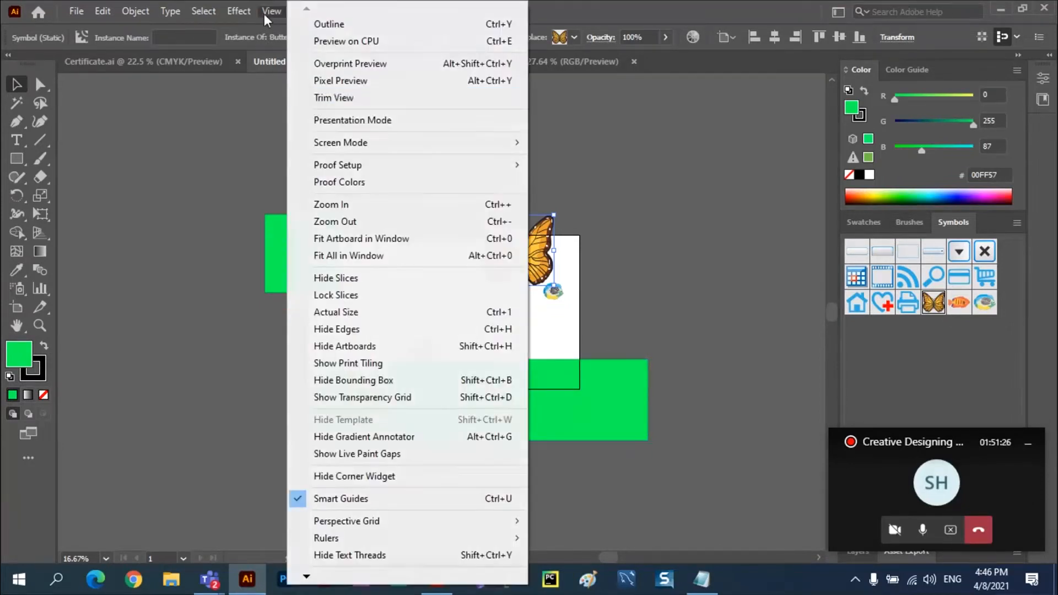
left_click(338, 100)
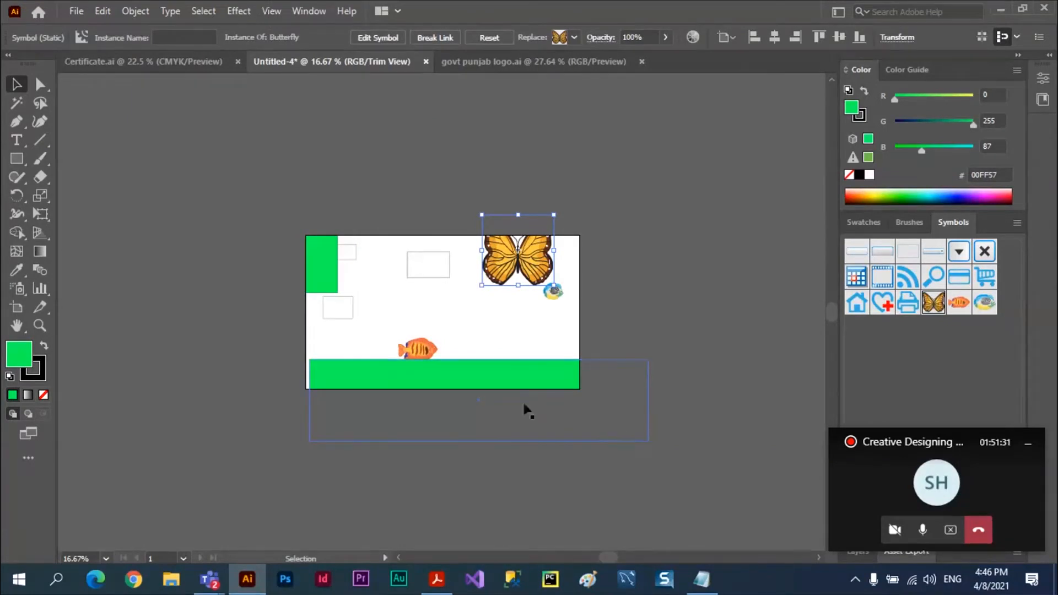
left_click(269, 11)
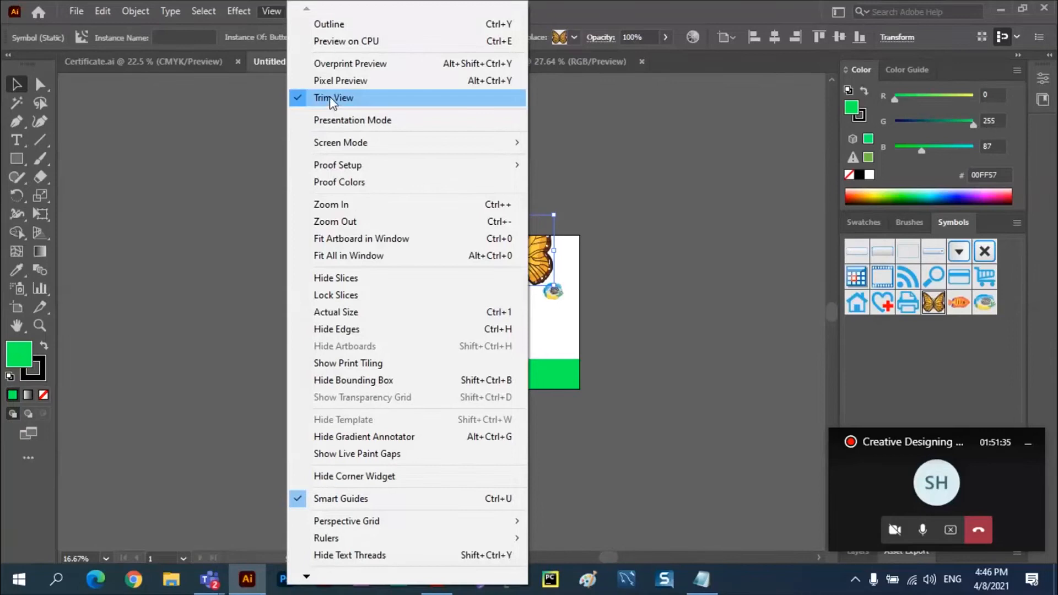
left_click(296, 97)
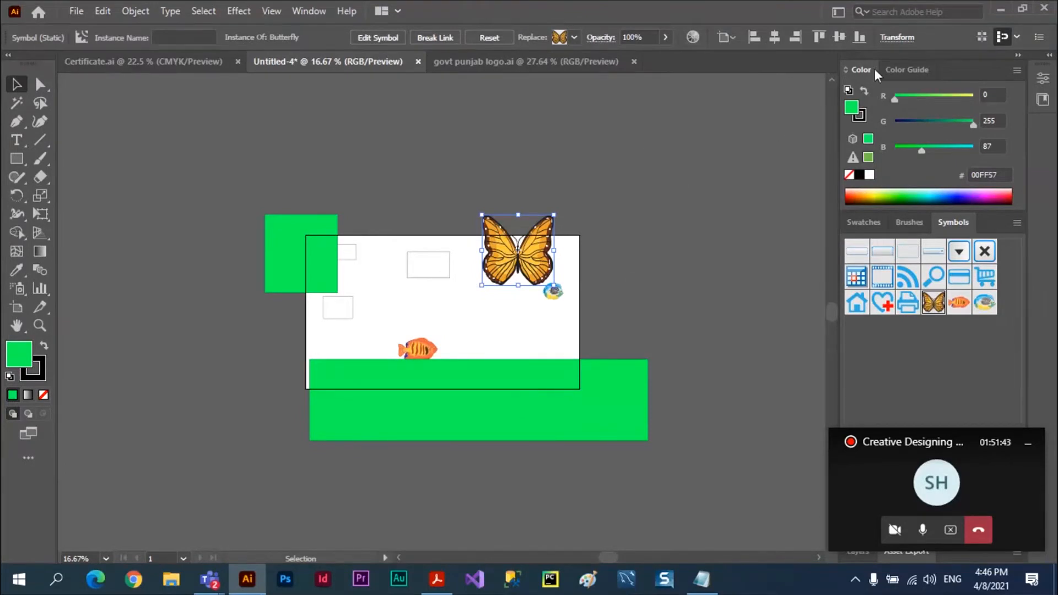
Step: Undock the Color panel, the Color Guide panel and the toolbar so they float over the canvas, and activate the Type tool
left_click_drag(875, 71, 133, 98)
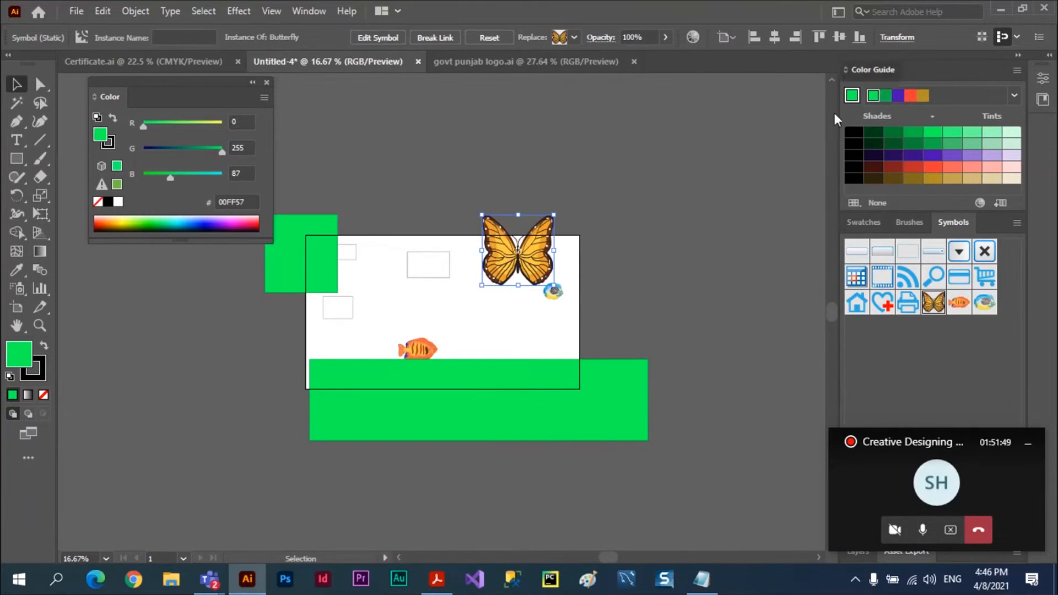
left_click_drag(872, 70, 79, 309)
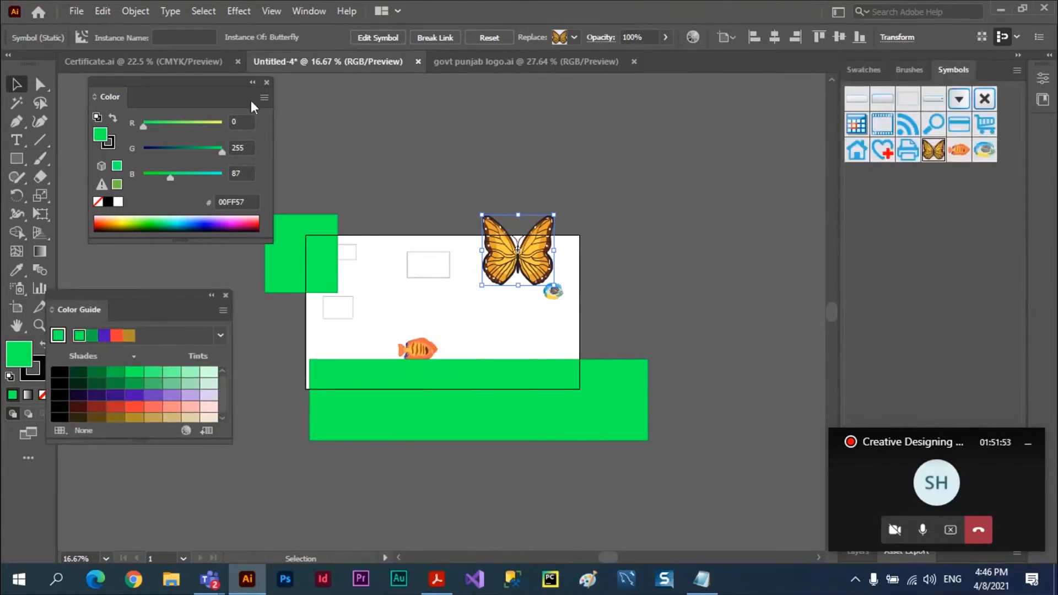
left_click_drag(28, 64, 703, 127)
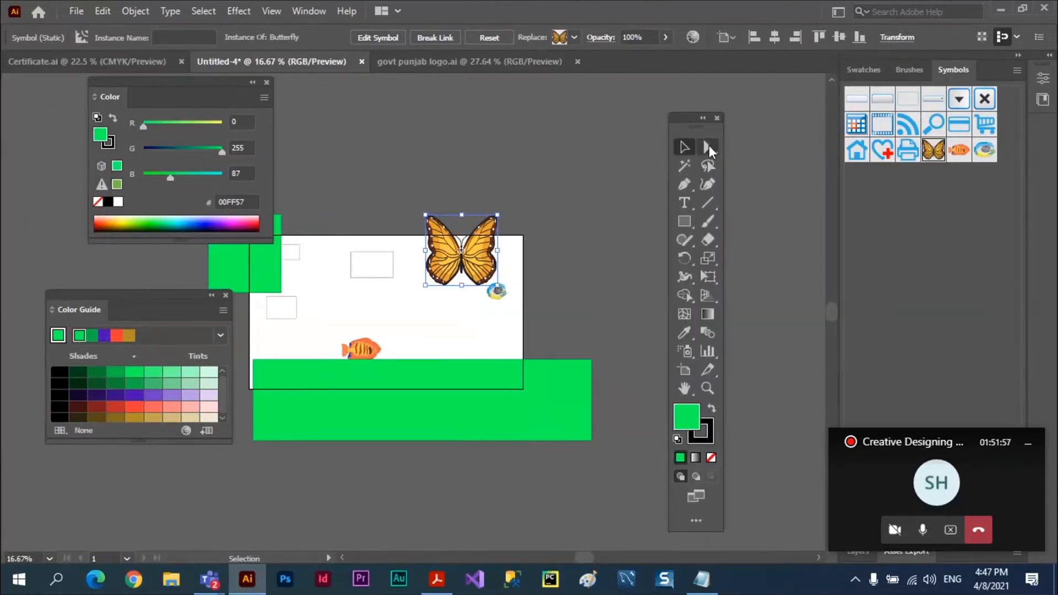
left_click(708, 146)
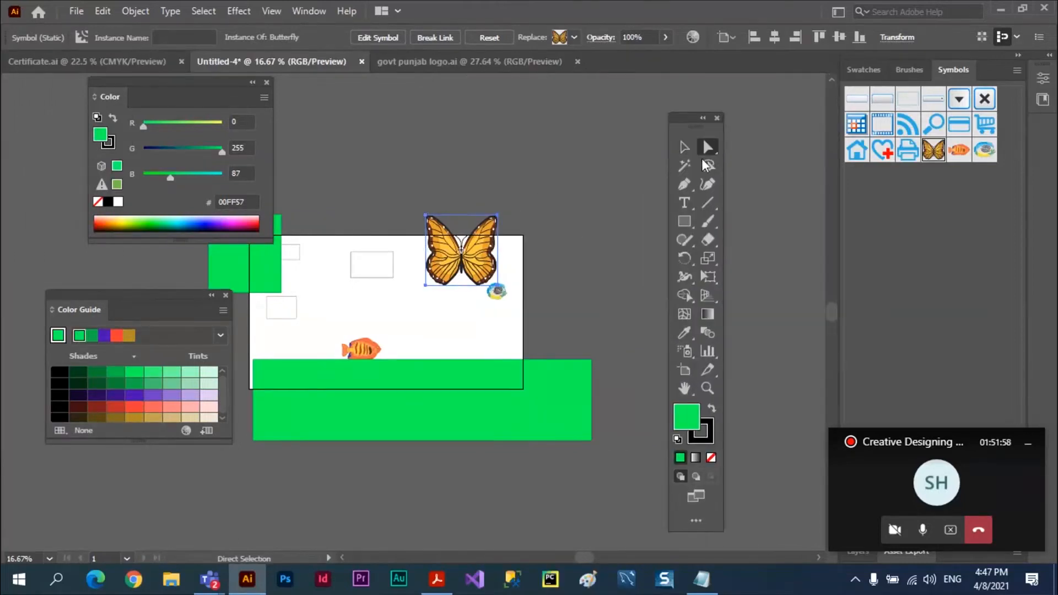
left_click(684, 203)
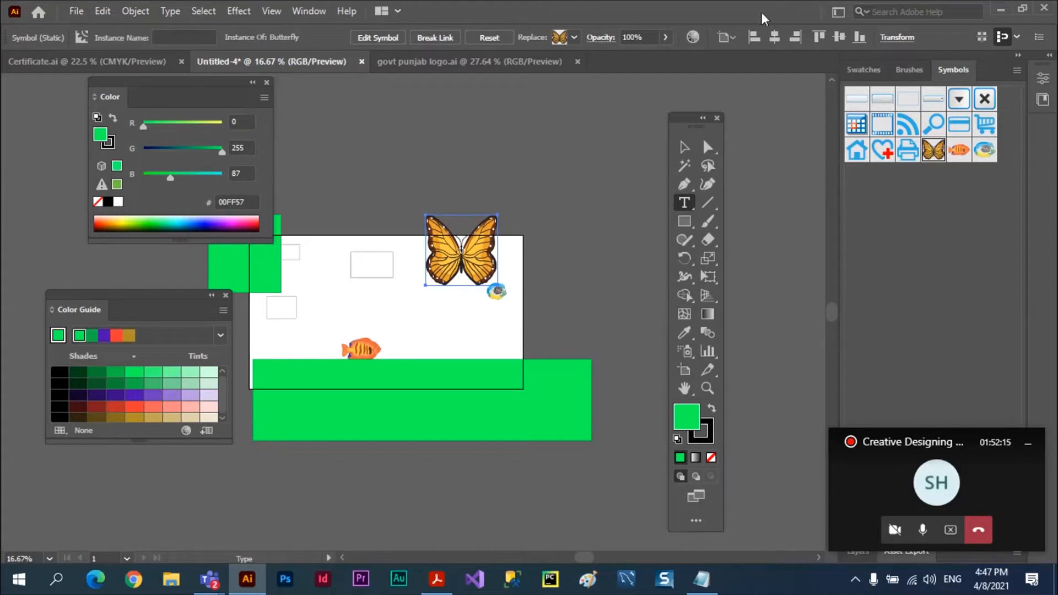
Step: Preview the Automation and Painting workspaces, and minimize the floating meeting window that covers the panels
left_click(839, 12)
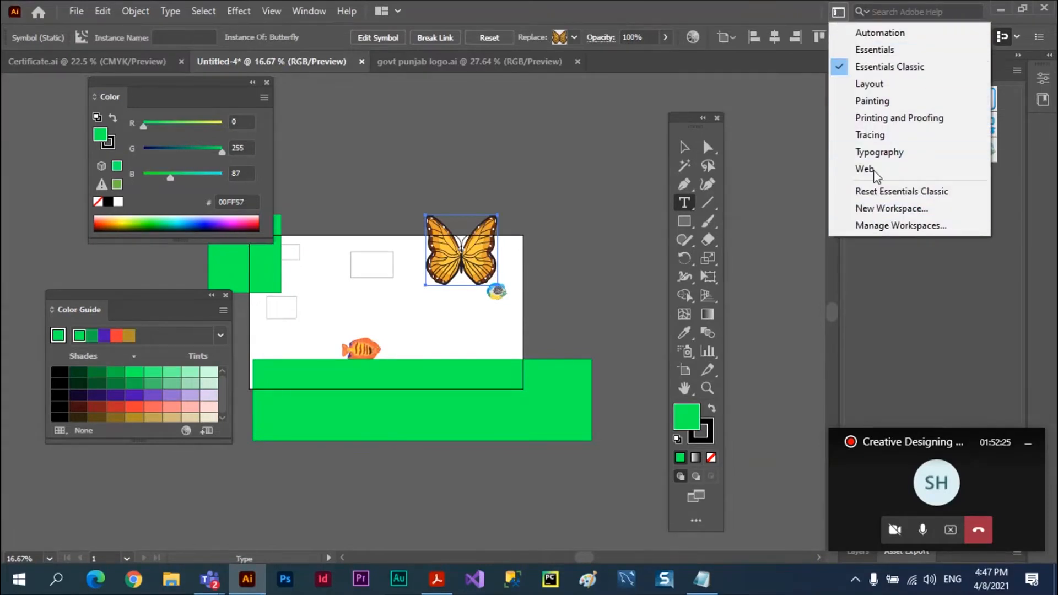
left_click(880, 33)
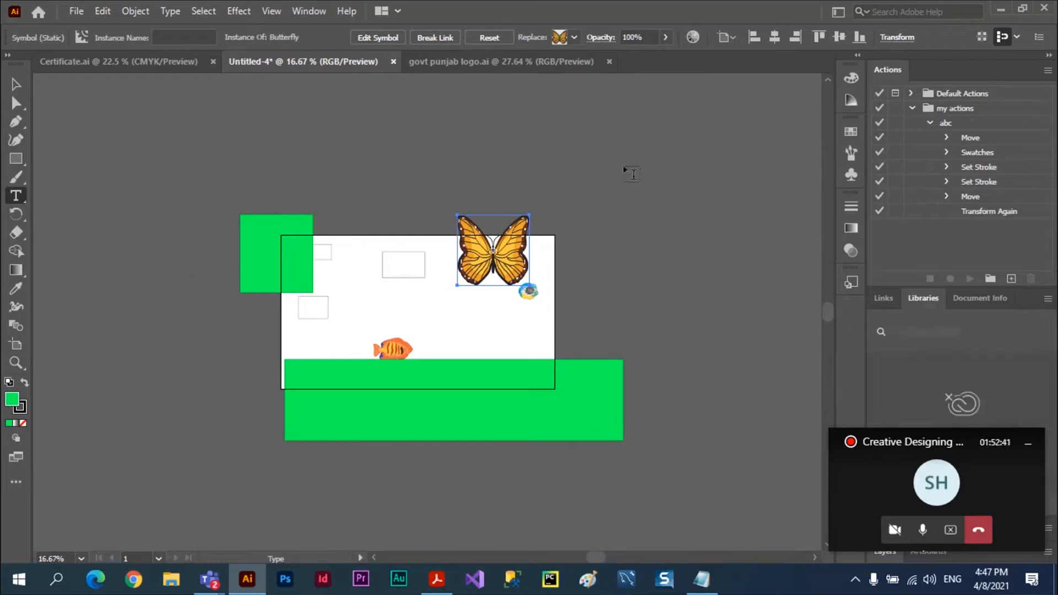
left_click(839, 11)
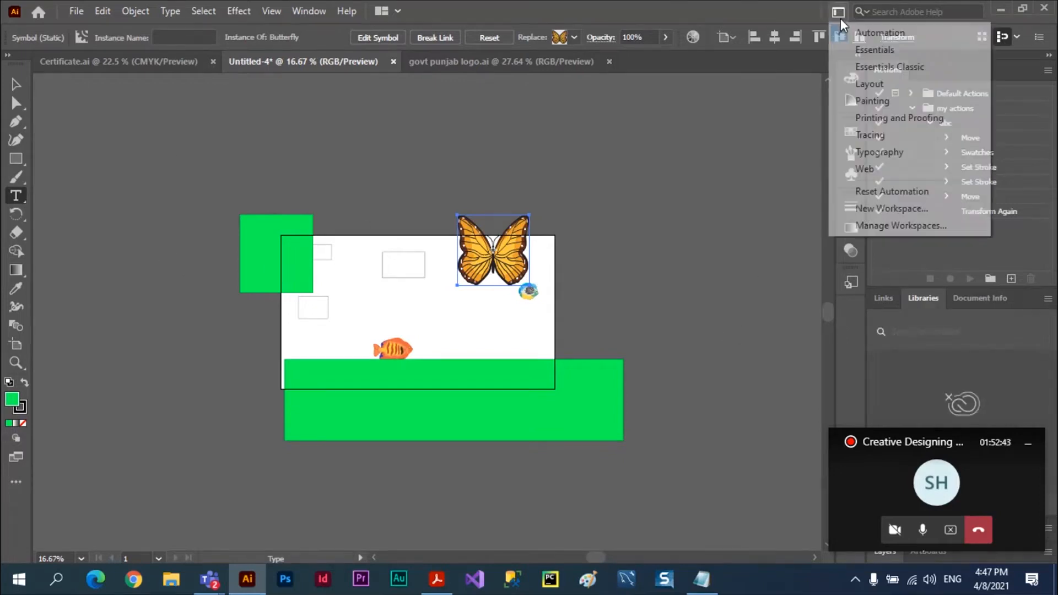
left_click(878, 103)
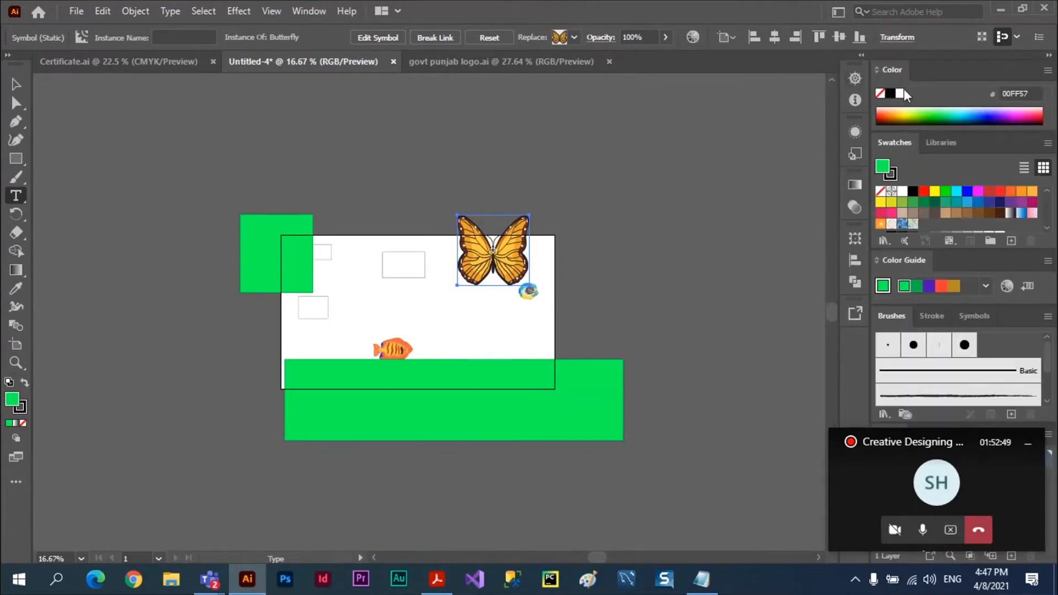
left_click(1030, 451)
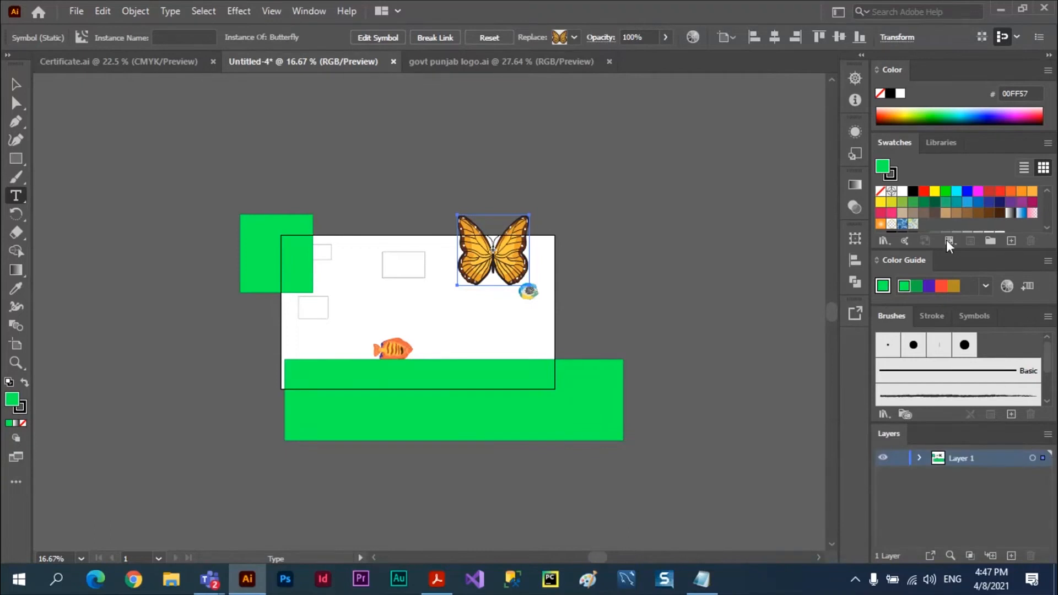
Step: Preview the Web and Typography workspaces, and look at the Layers and Libraries panels in Typography
left_click(839, 13)
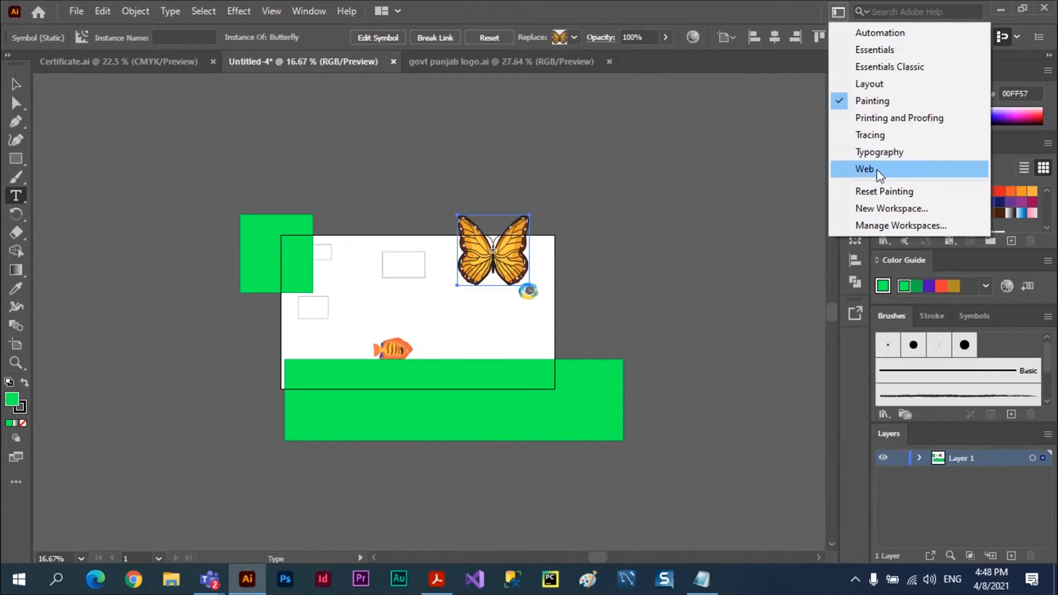
left_click(877, 172)
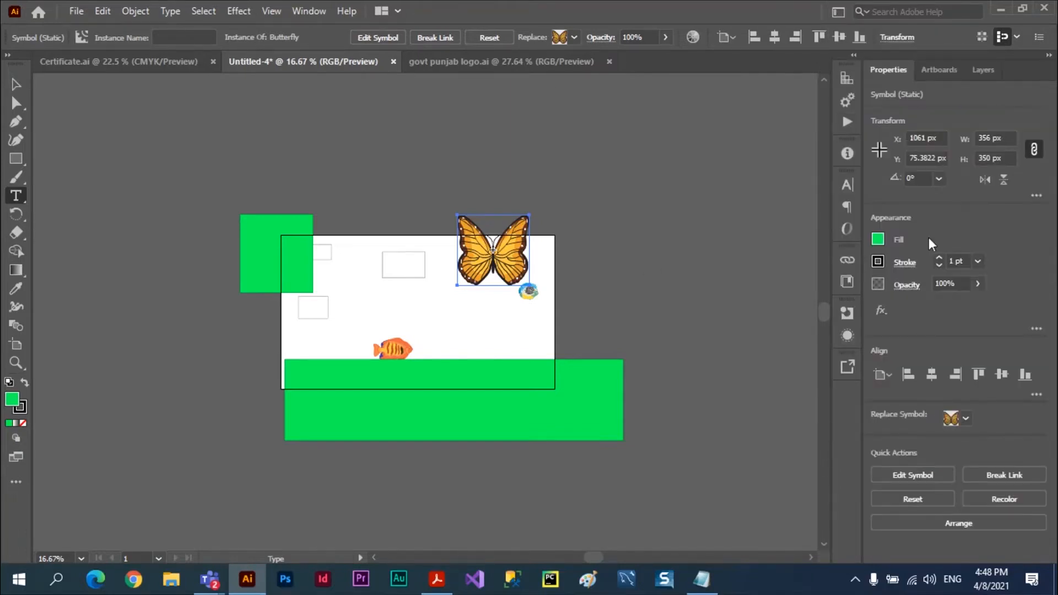
left_click(838, 11)
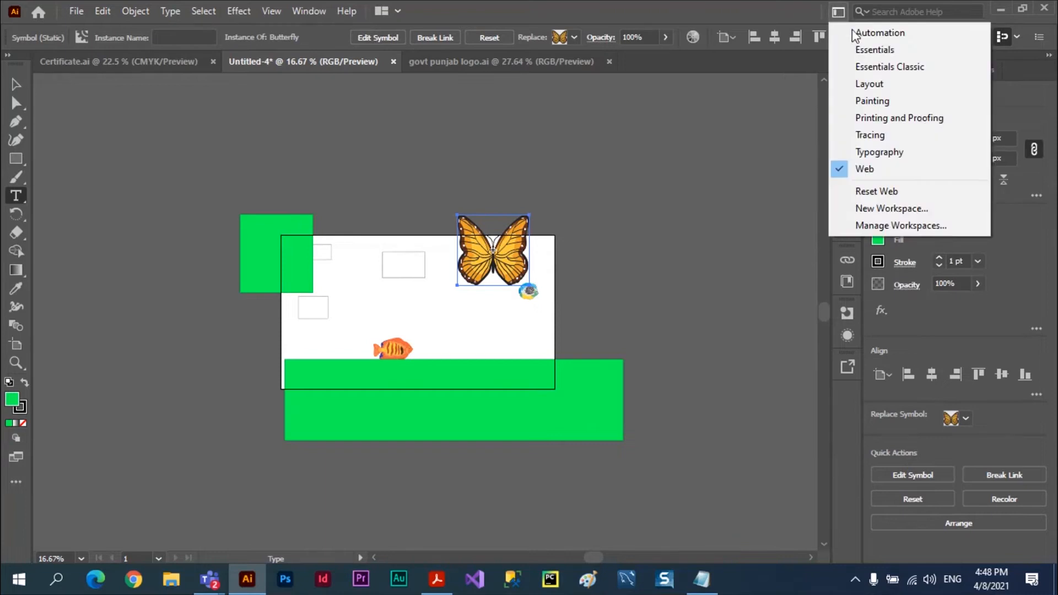
left_click(890, 153)
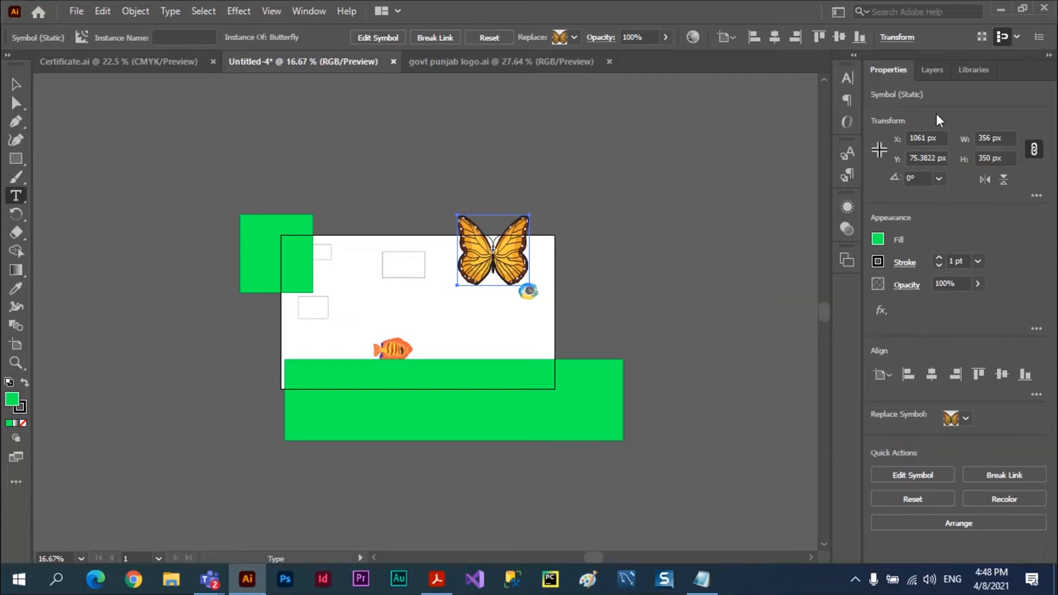
left_click(933, 70)
left_click(964, 70)
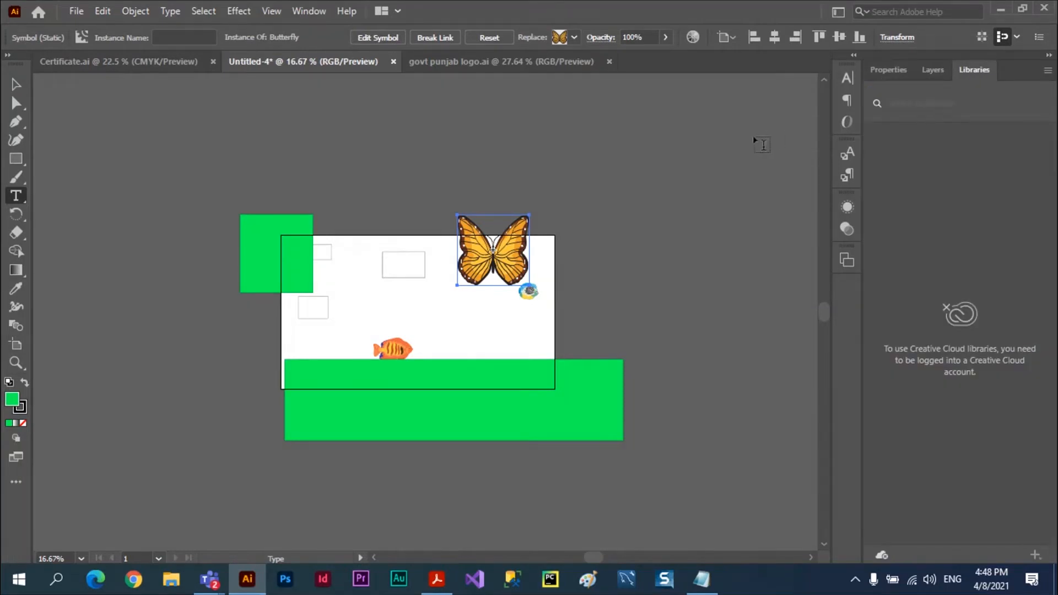
Step: Switch to the Essentials workspace and expand its toolbar to two columns
left_click(836, 15)
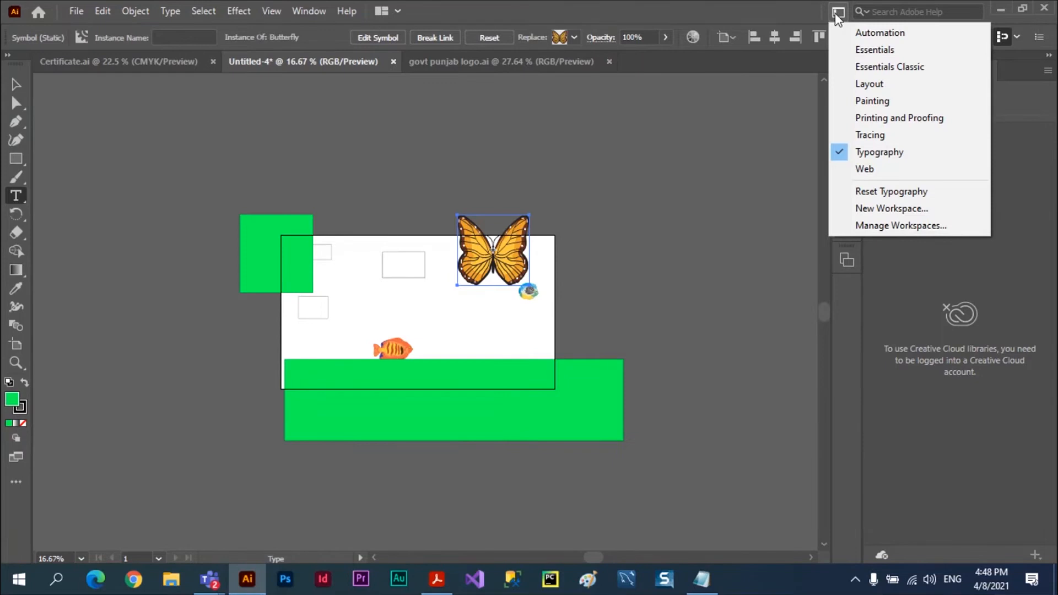
left_click(875, 51)
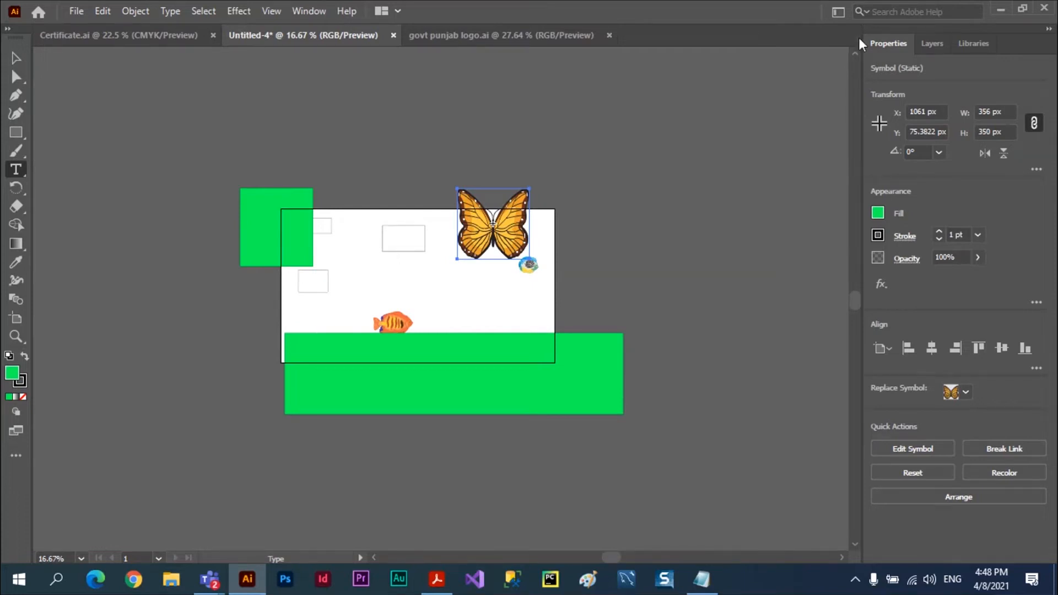
left_click(838, 12)
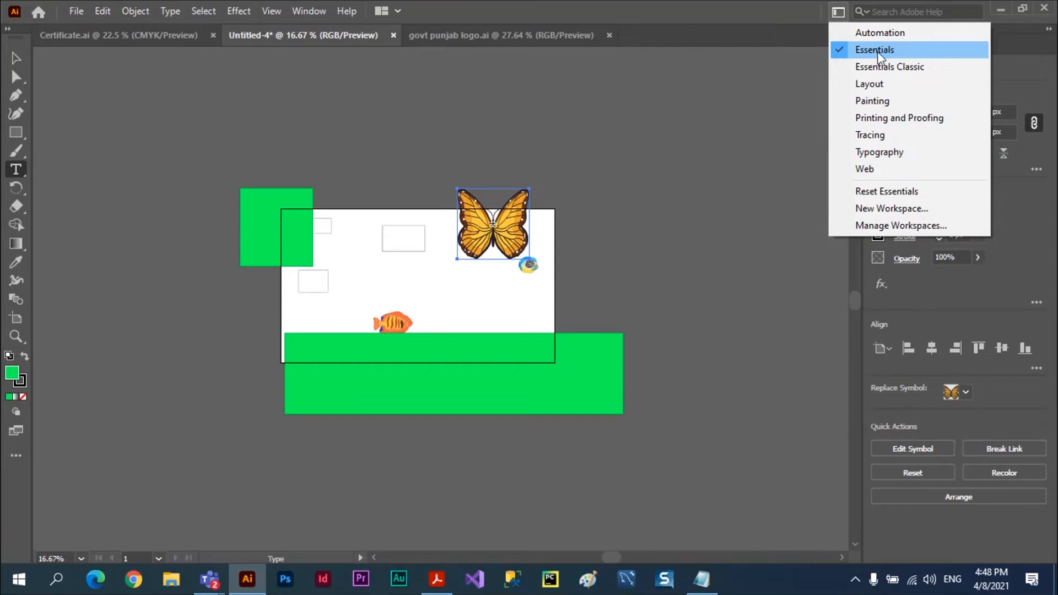
left_click(878, 52)
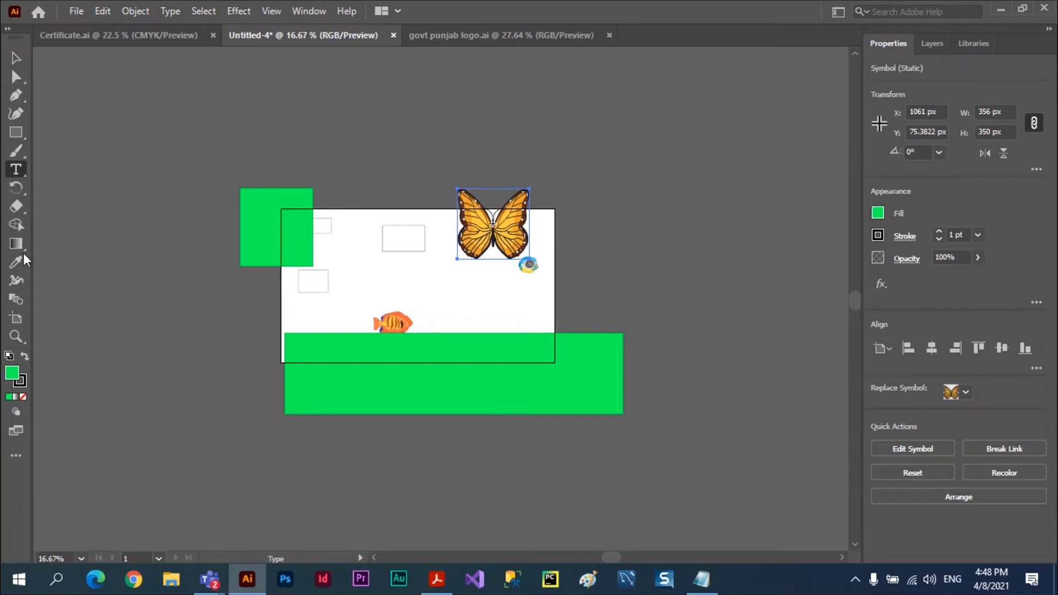
left_click(8, 28)
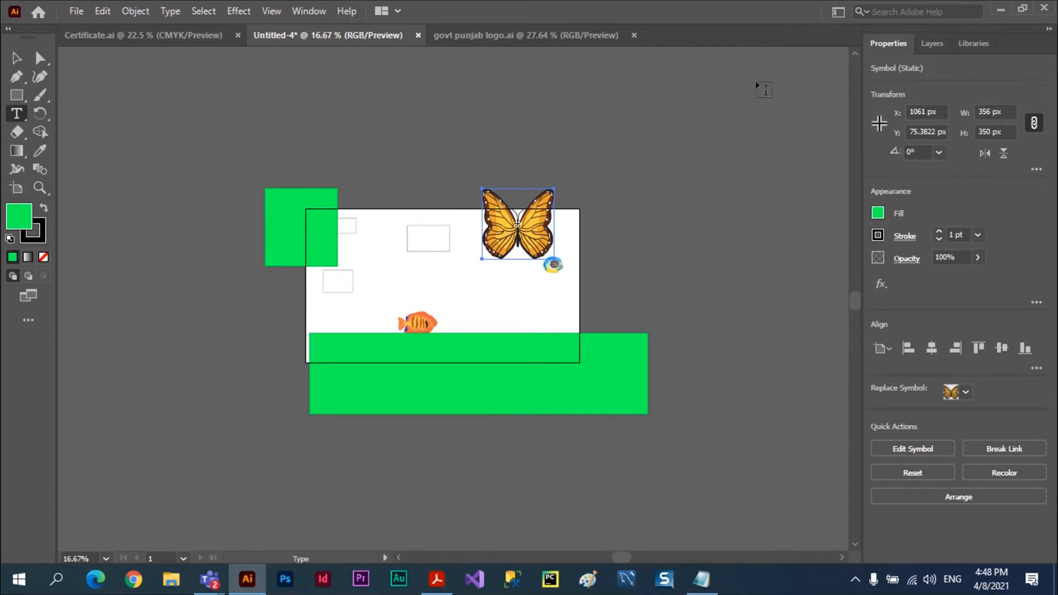
Step: Reset the Essentials Classic workspace to its default layout and return to the Essentials workspace
left_click(838, 18)
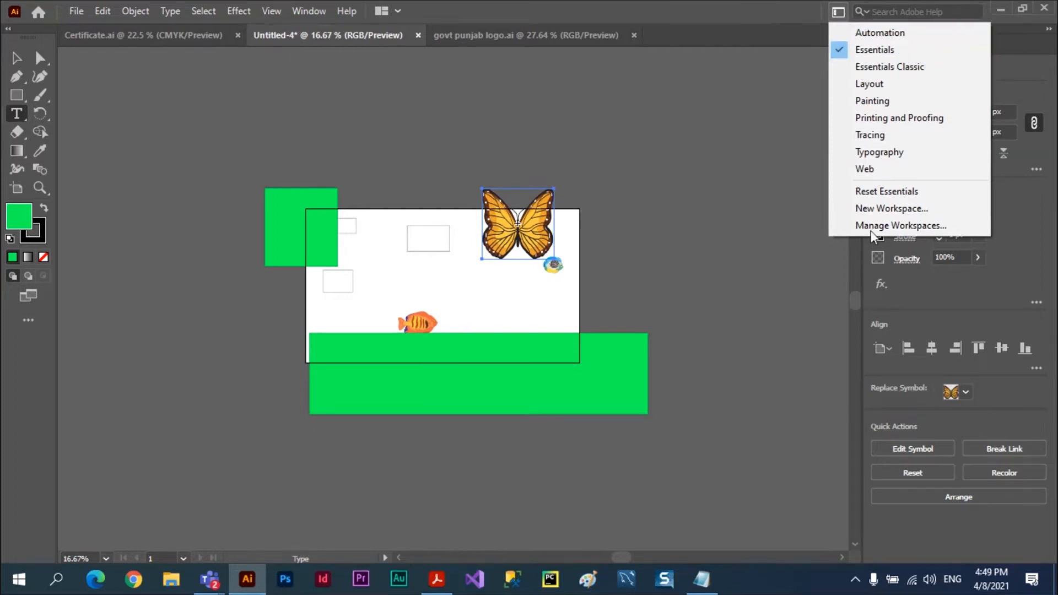
left_click(894, 68)
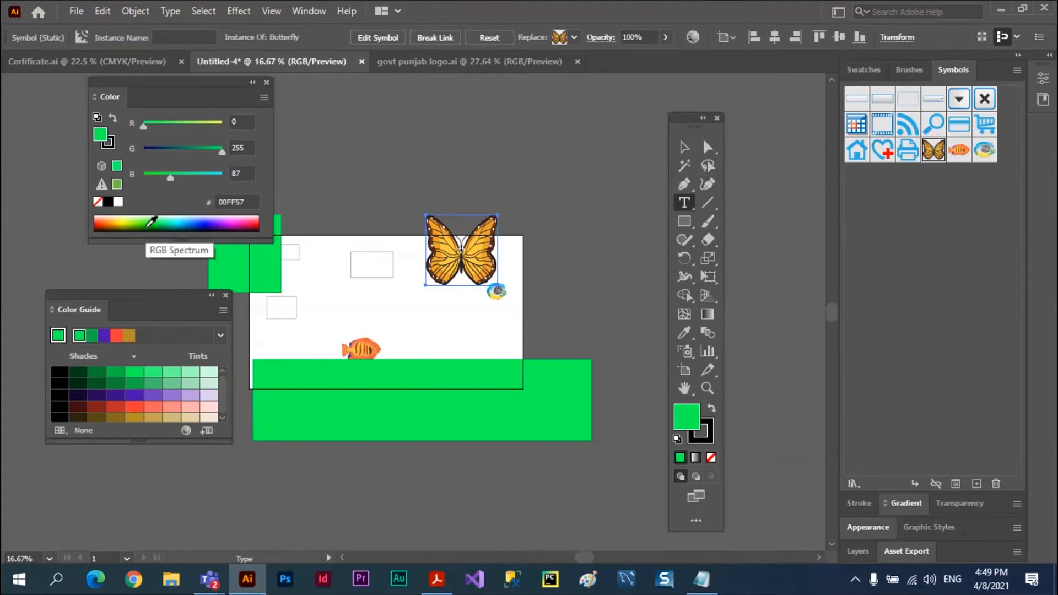
left_click(839, 14)
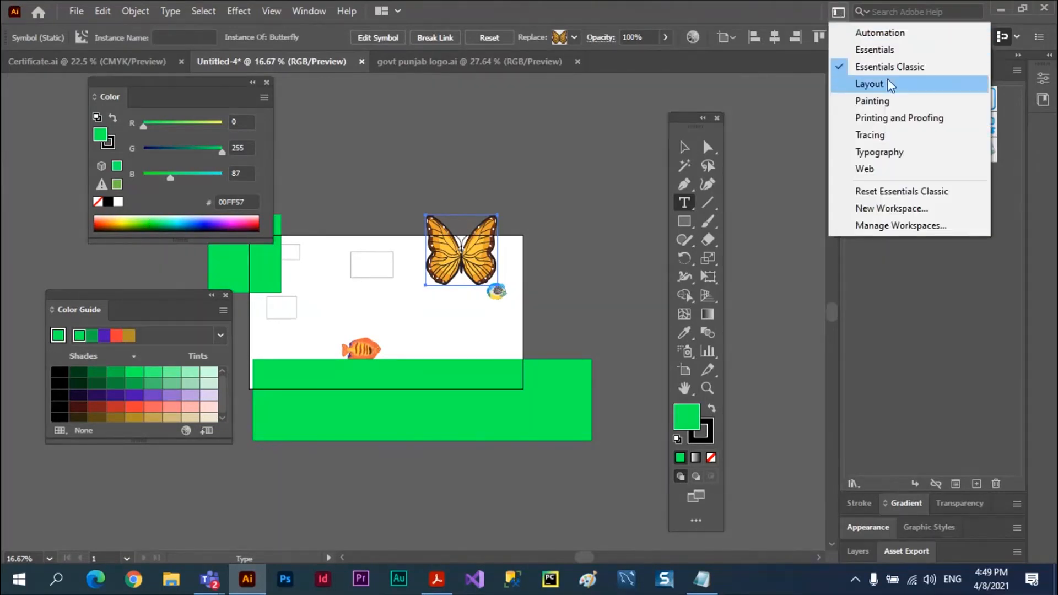
left_click(904, 197)
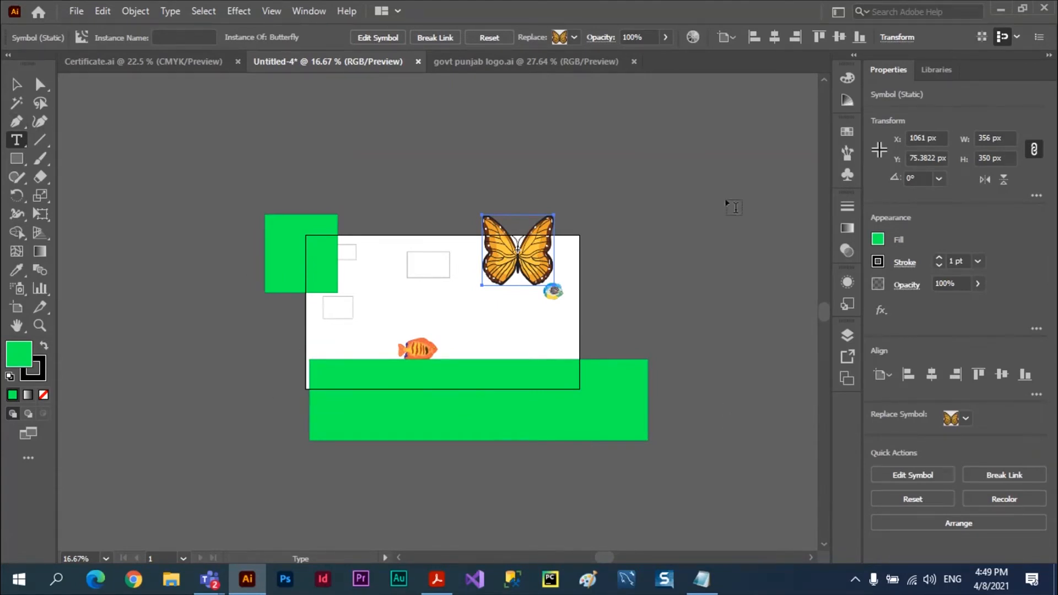
left_click(838, 11)
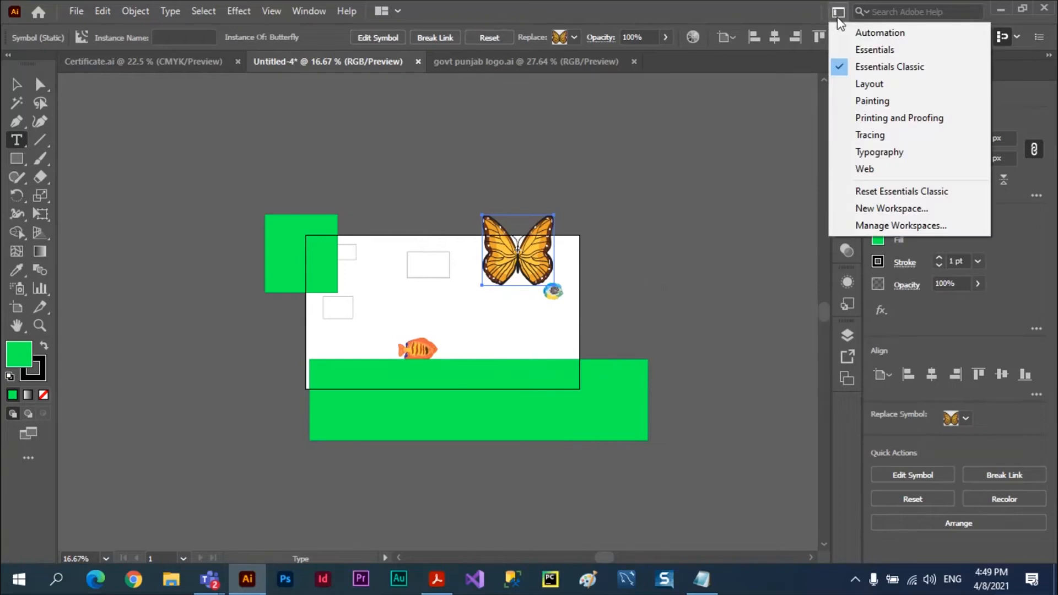
left_click(876, 51)
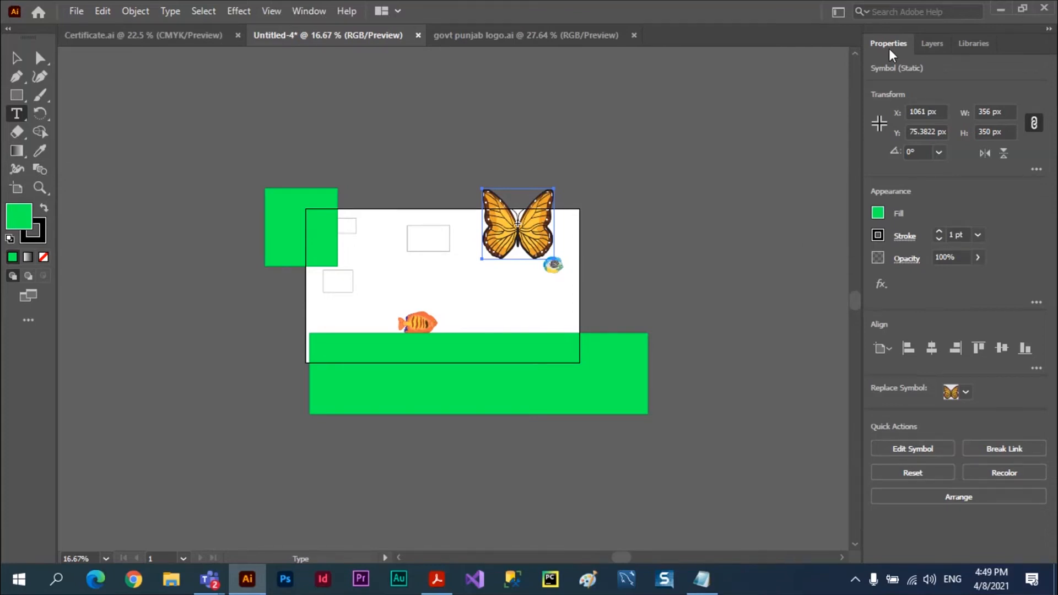
Step: Undock the Properties and Libraries panels over the canvas, and restore the Essentials workspace to its default layout
left_click_drag(892, 54, 467, 133)
left_click_drag(915, 54, 439, 123)
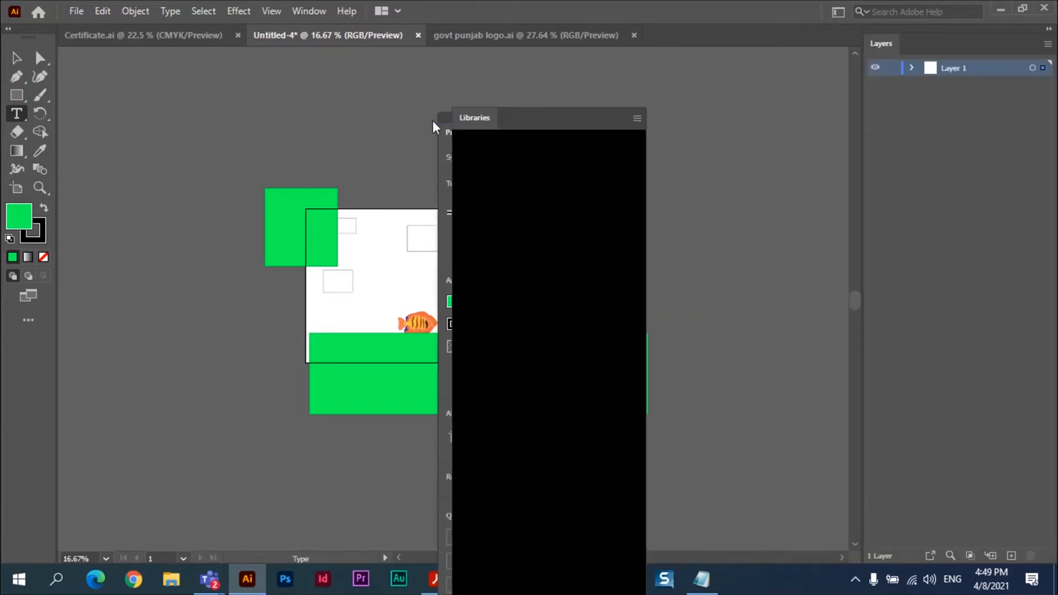
left_click_drag(518, 109, 172, 108)
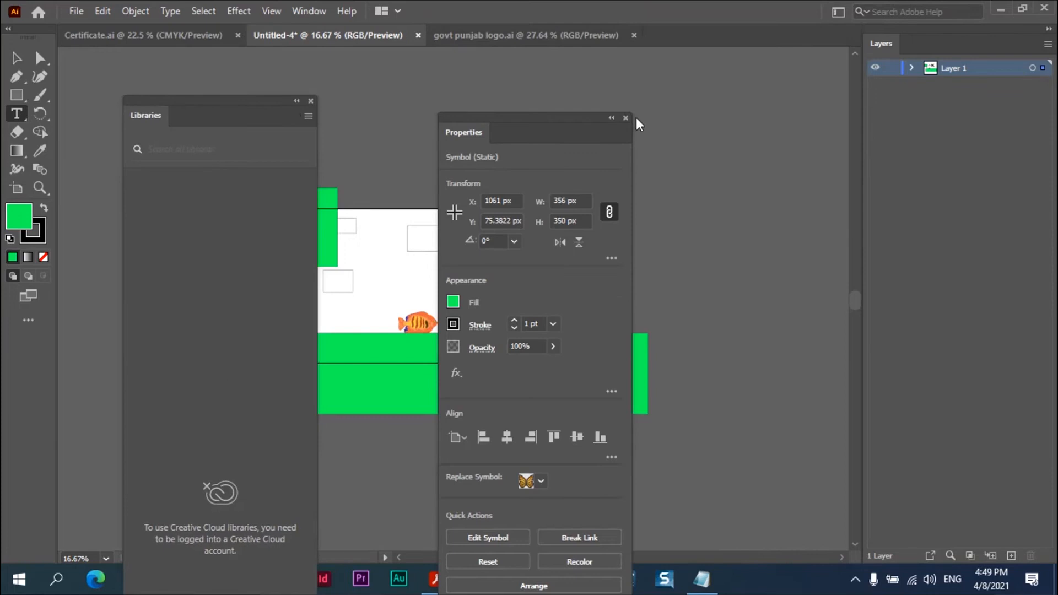
left_click(840, 13)
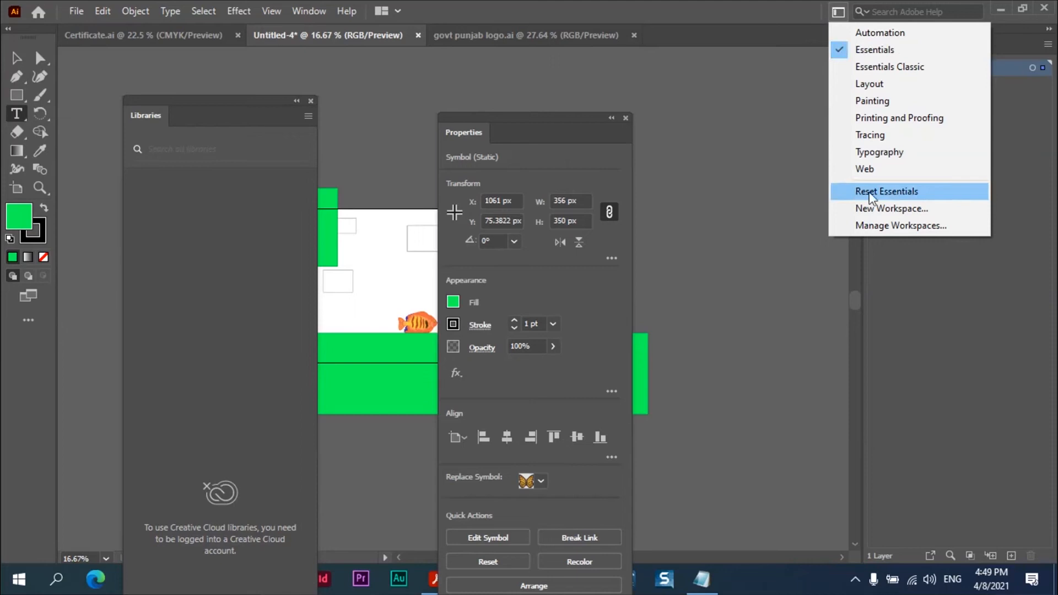
left_click(898, 191)
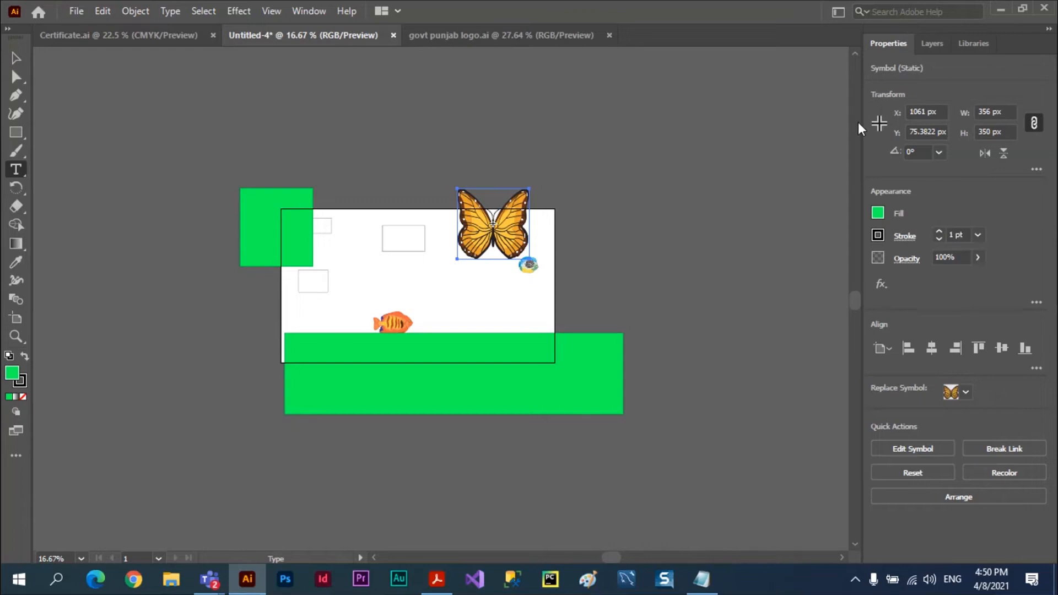
Step: Switch to the Essentials Classic workspace and reset it to its default layout
left_click(839, 11)
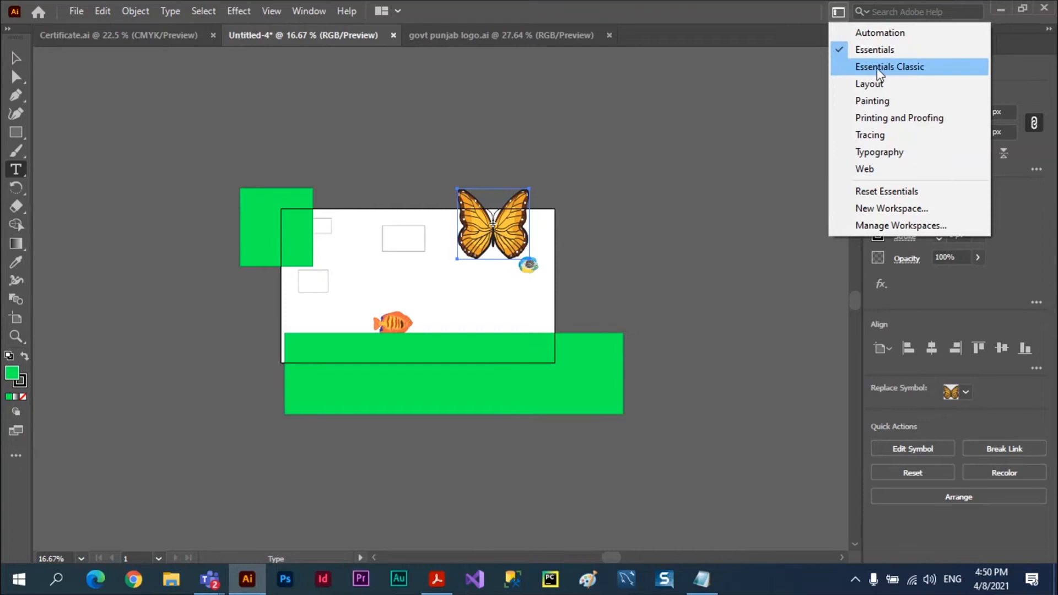
left_click(919, 67)
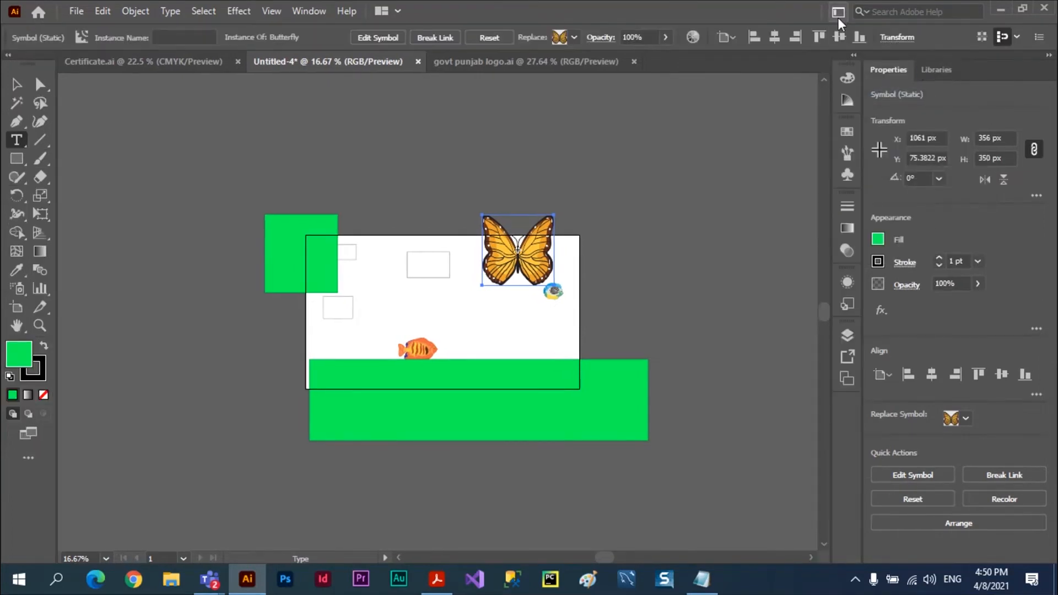
left_click(841, 16)
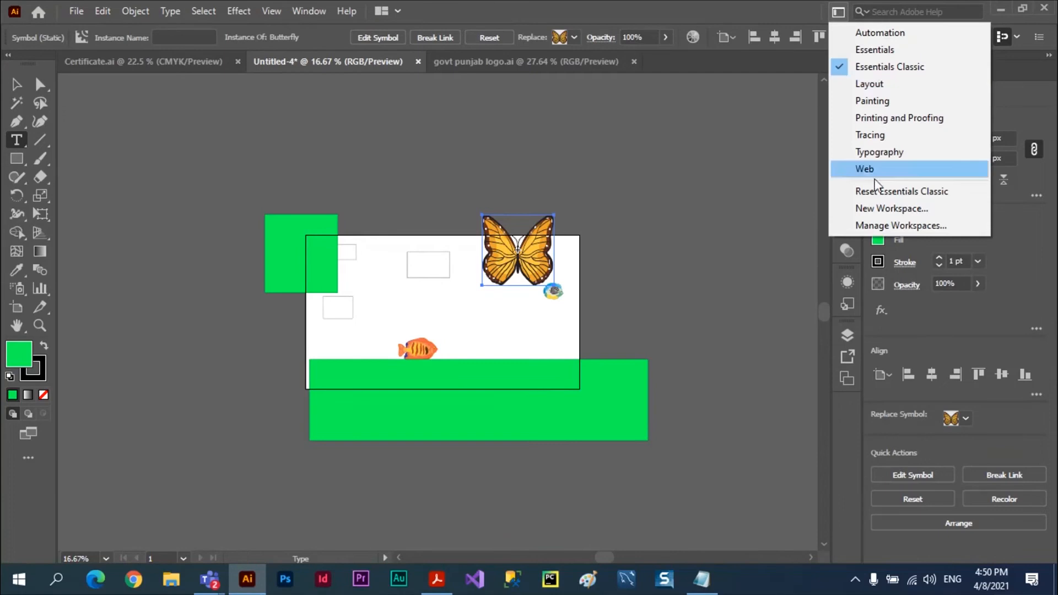
left_click(885, 196)
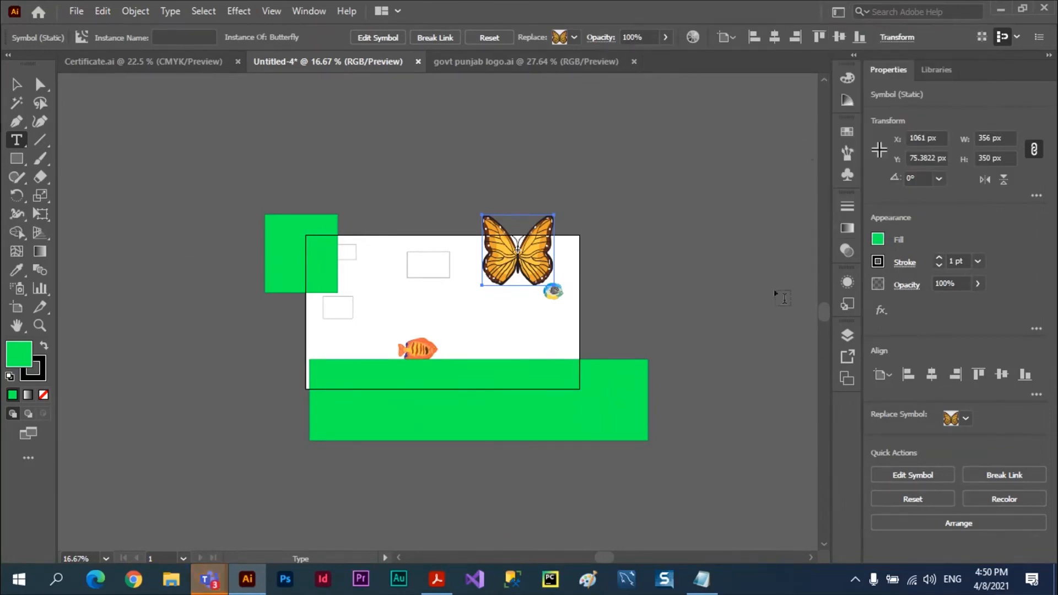
Step: Reduce the toolbar to one column, collapse the Properties panel group to icons, and expand the neighbouring icon dock
left_click(10, 56)
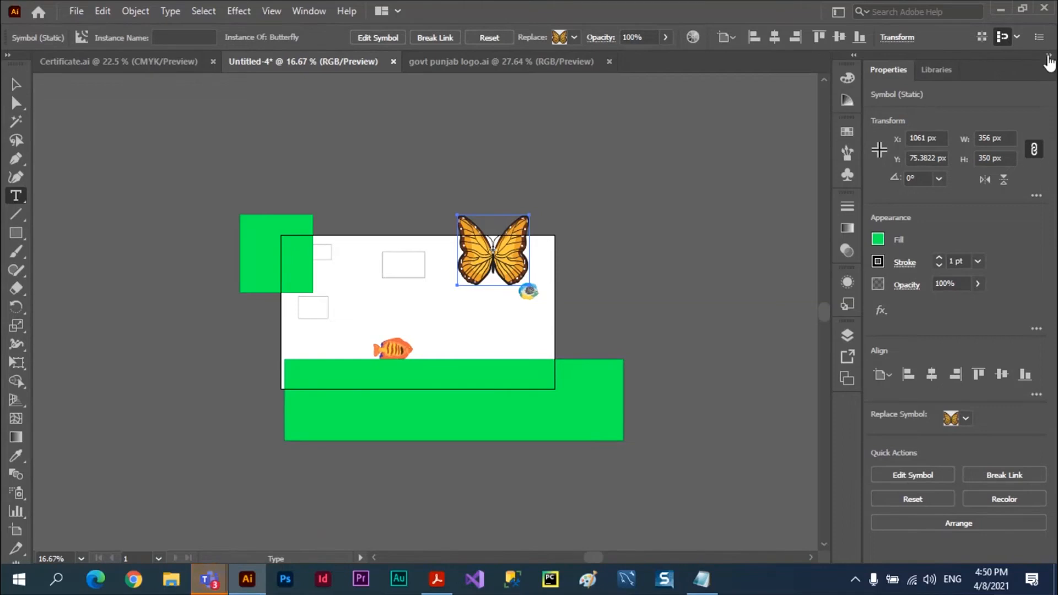
left_click(1049, 55)
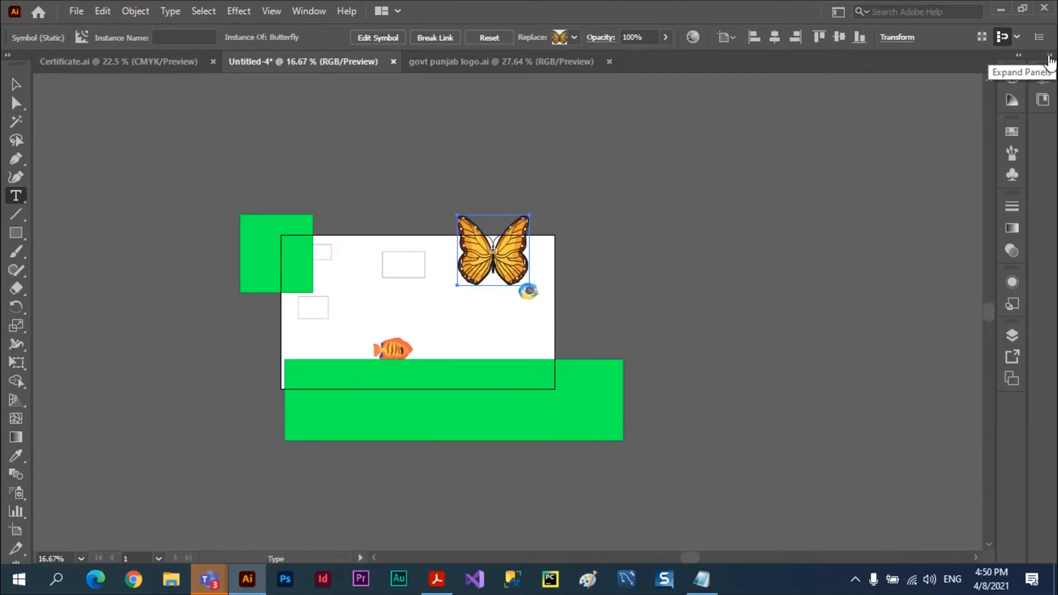
left_click(1049, 57)
left_click(1049, 57)
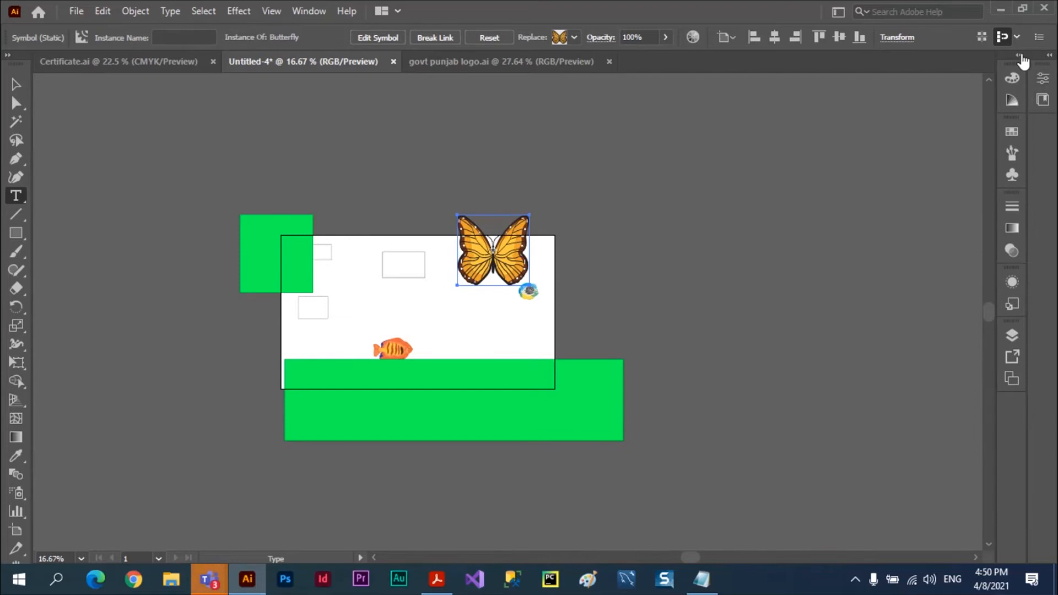
left_click(1020, 57)
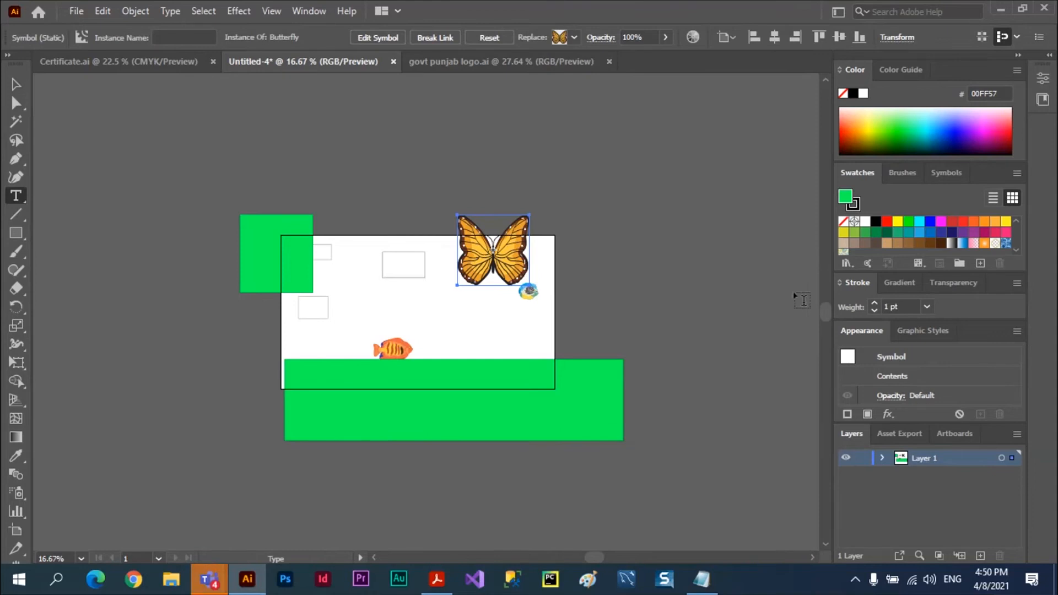
Step: Preview the Automation workspace and return to Essentials Classic
left_click(839, 11)
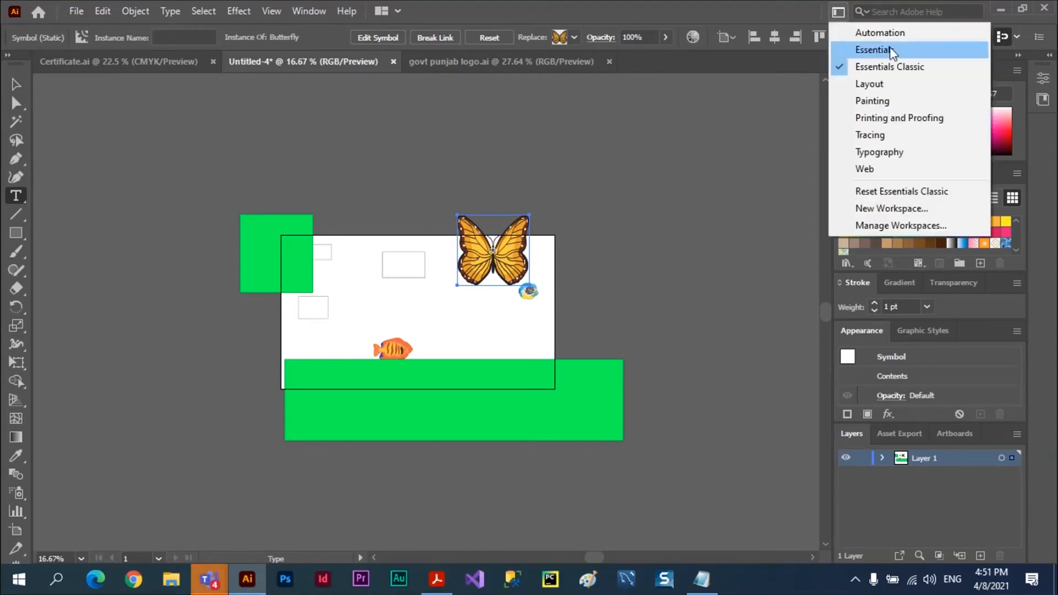
left_click(883, 34)
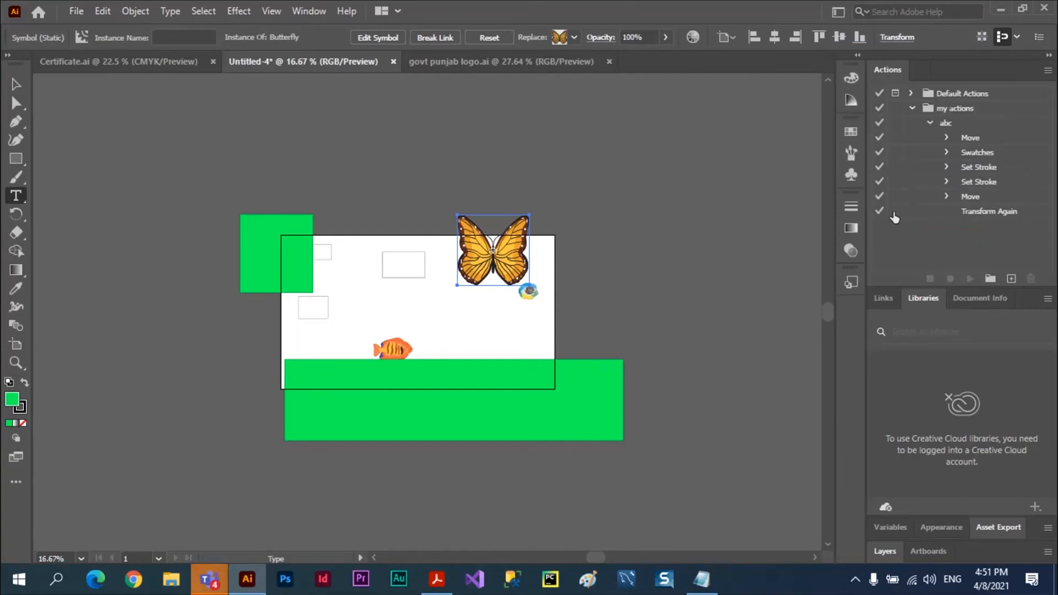
left_click(838, 12)
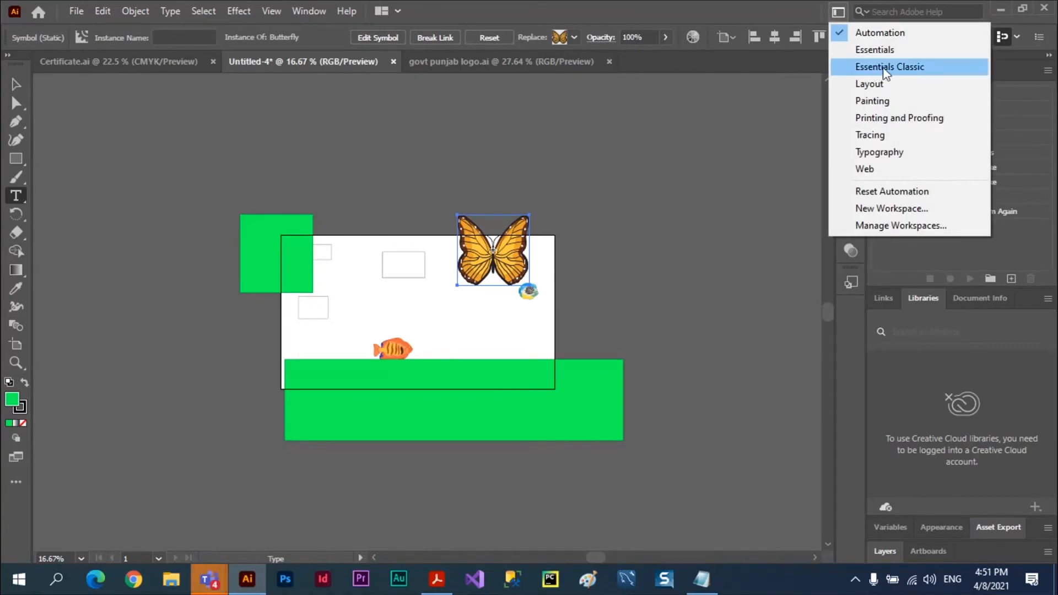
left_click(908, 69)
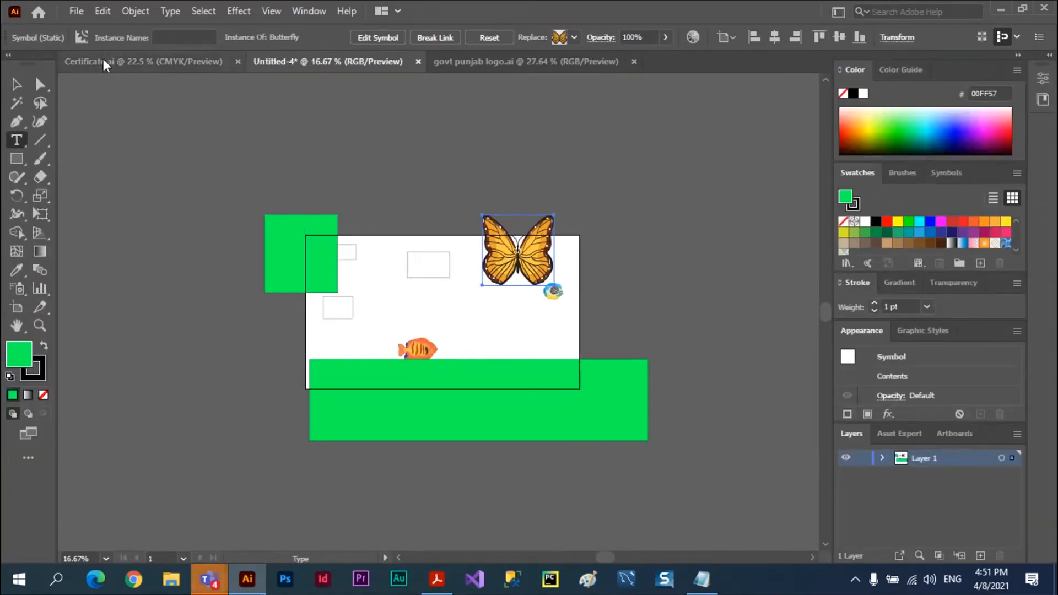
Step: Reset the Essentials Classic workspace and look at its Libraries and Properties panels
left_click(838, 11)
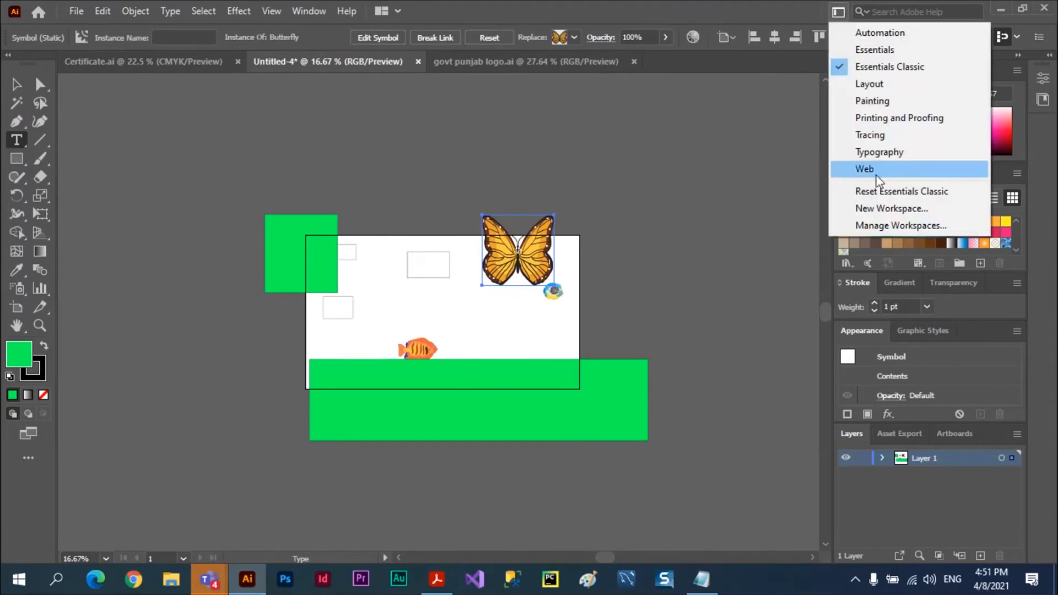
left_click(874, 192)
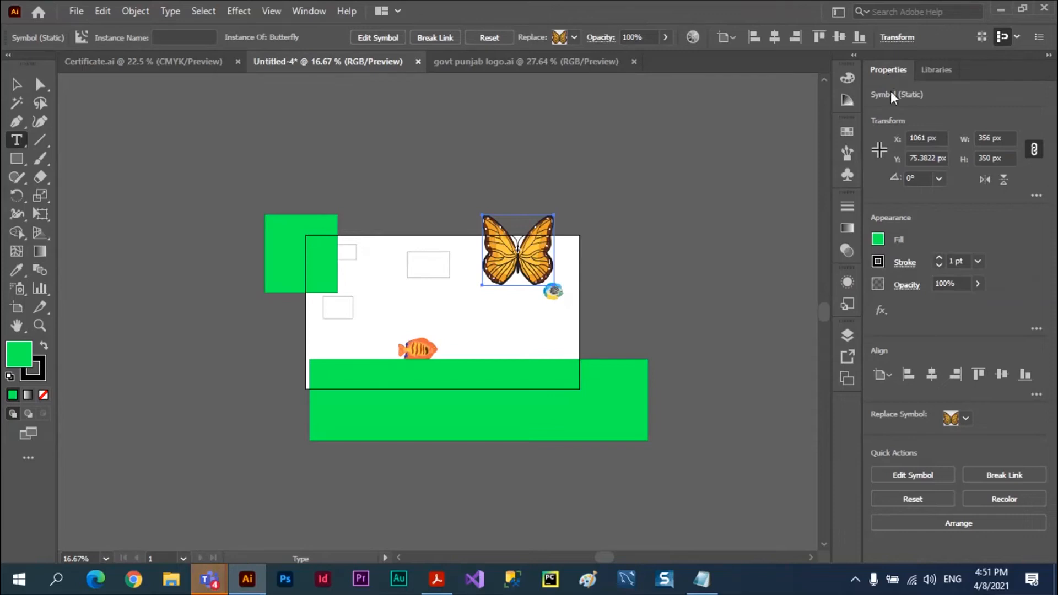
left_click(934, 73)
left_click(904, 77)
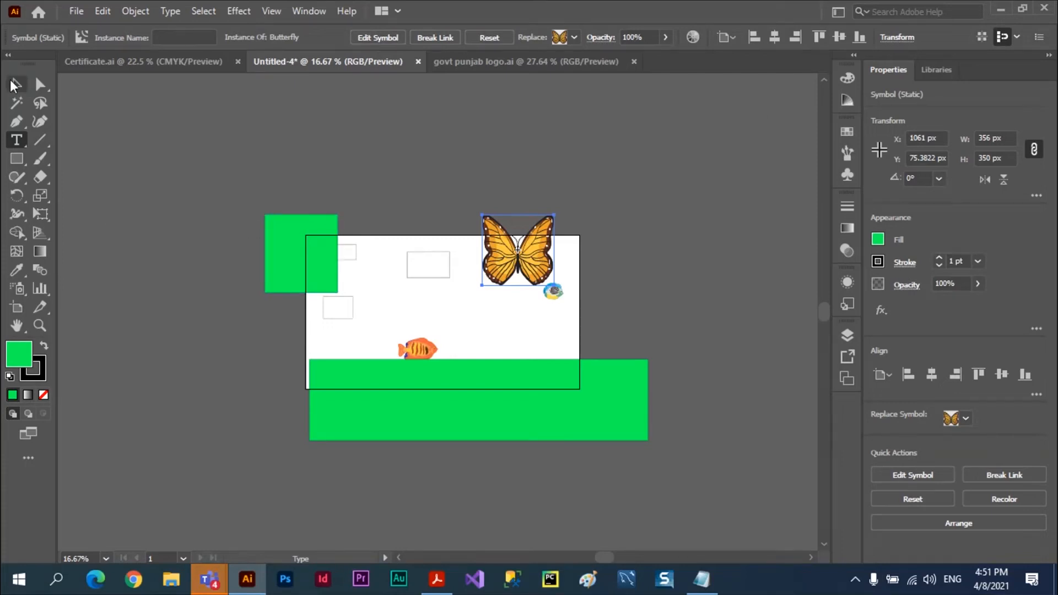
Step: Select the green square at the artboard's upper-left corner and close the Properties and Libraries tab group
key("v")
left_click(270, 244)
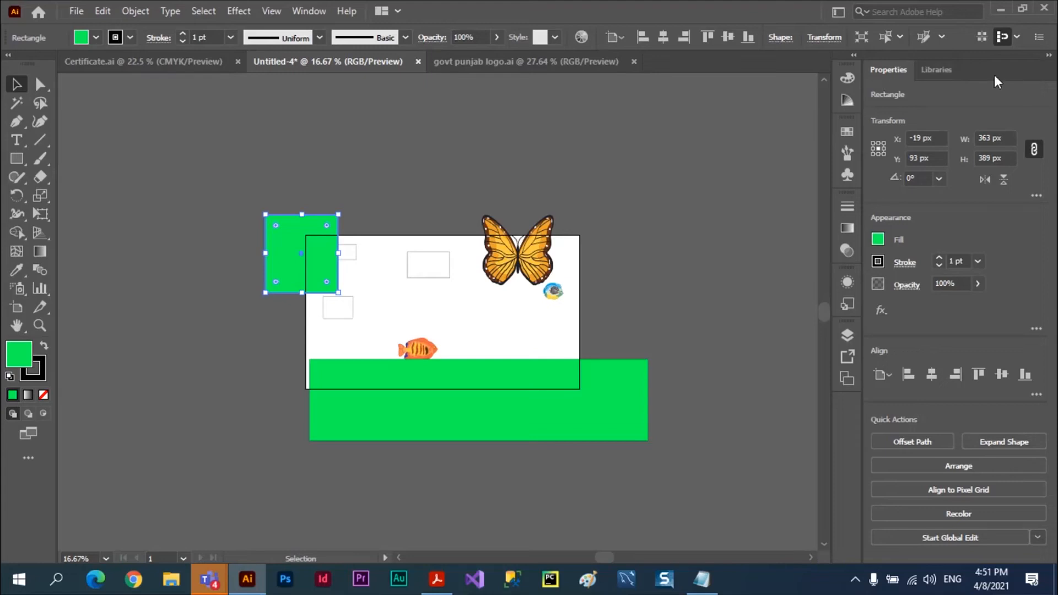
right_click(897, 77)
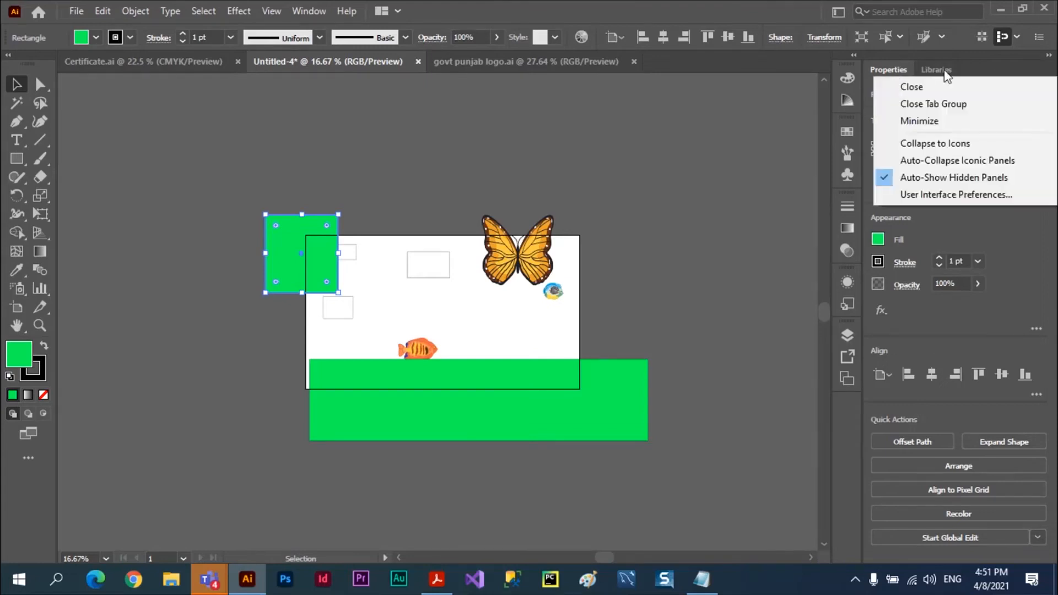
left_click(933, 105)
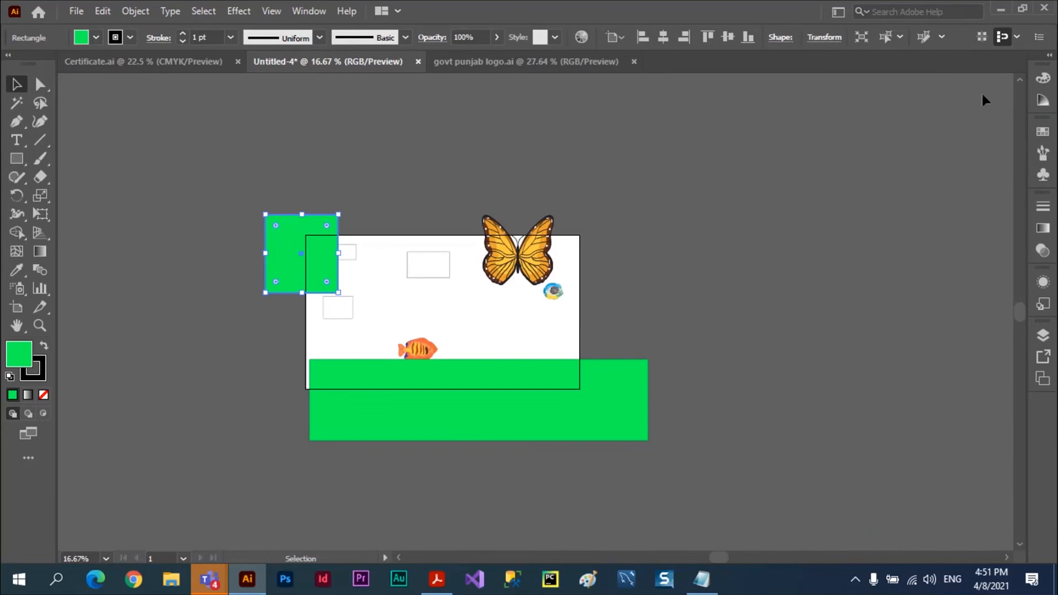
Step: Expand the remaining icon panels and reduce the toolbar to a single column
left_click(1049, 55)
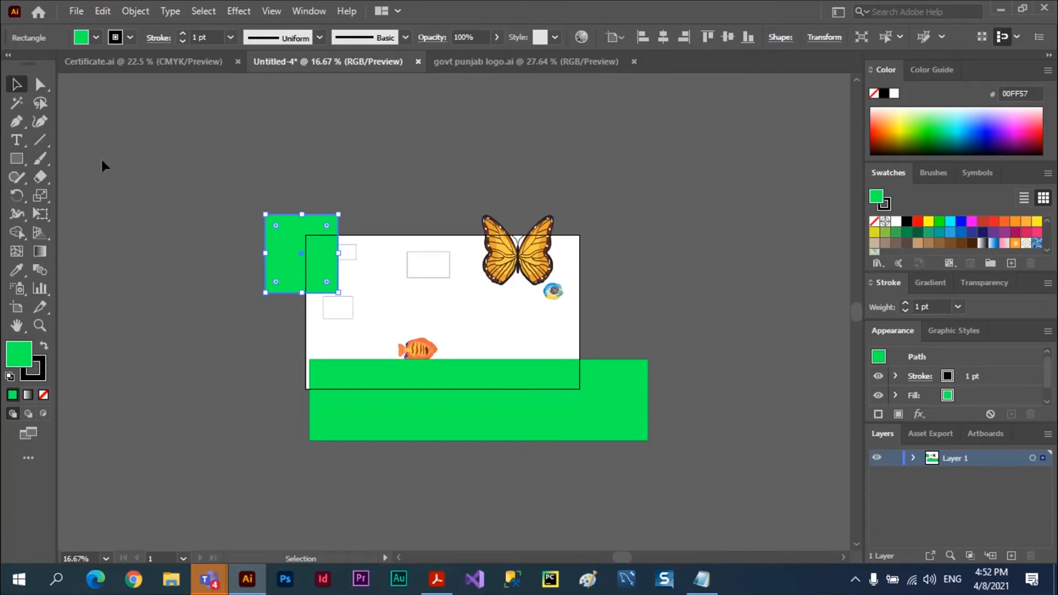
left_click(8, 55)
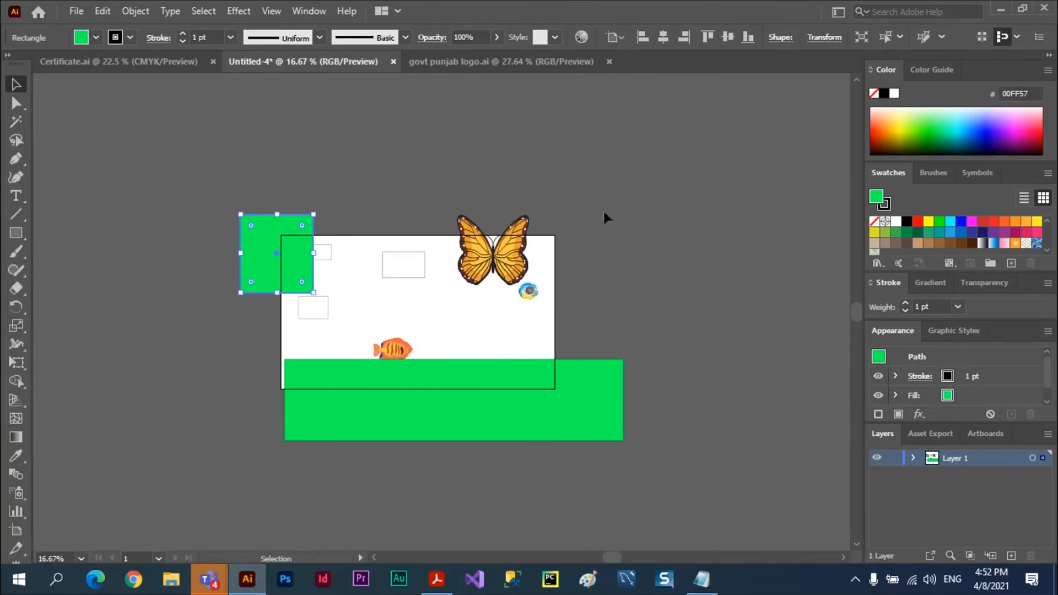
Step: Save the current panel layout as a new workspace named "my work space"
left_click(839, 11)
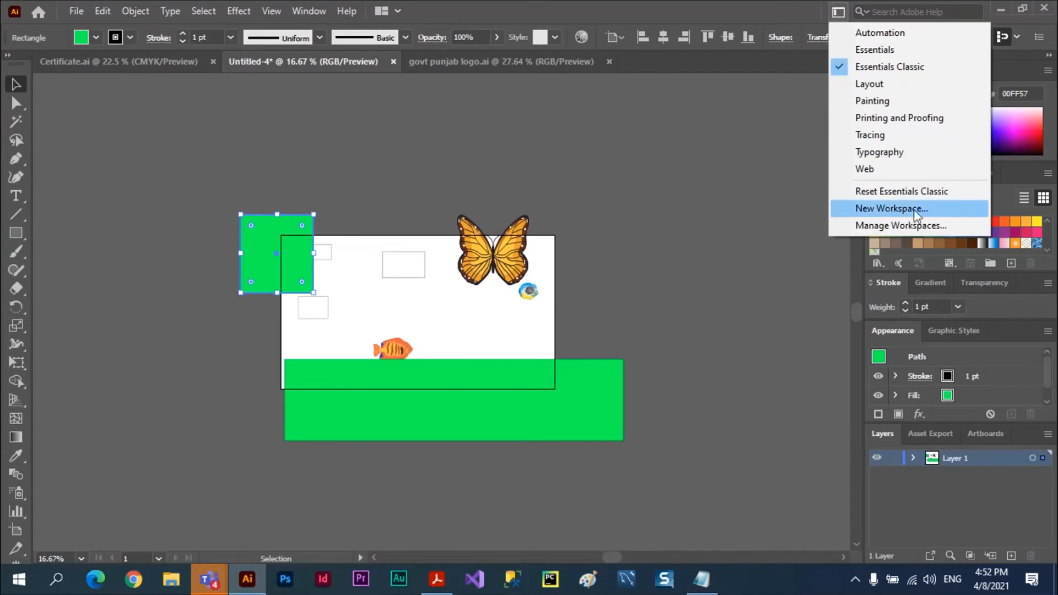
left_click(901, 215)
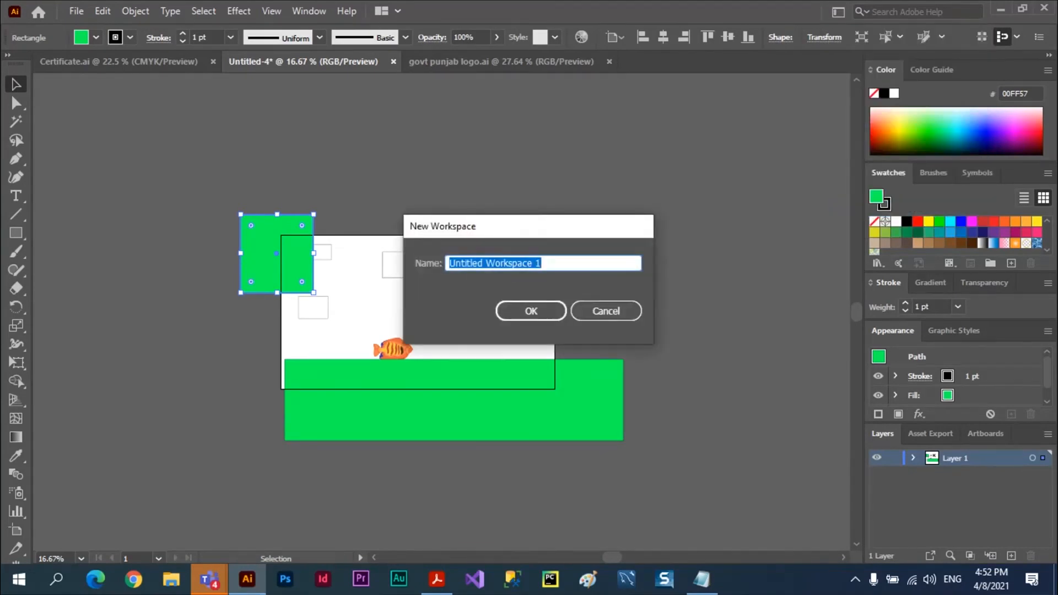
type("myw")
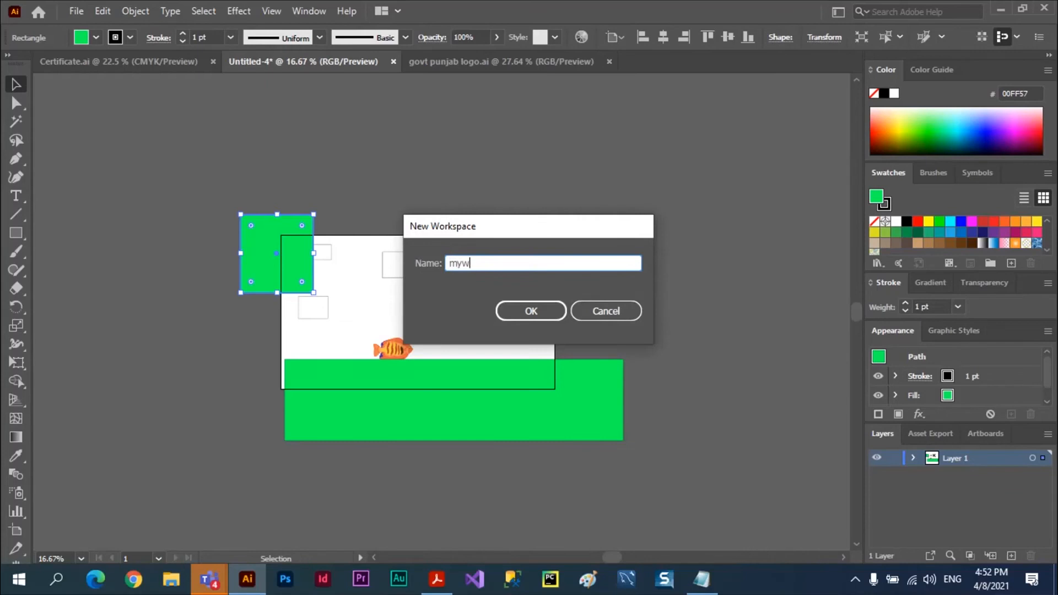
type("orkspace")
left_click(458, 263)
left_click(488, 263)
left_click(530, 311)
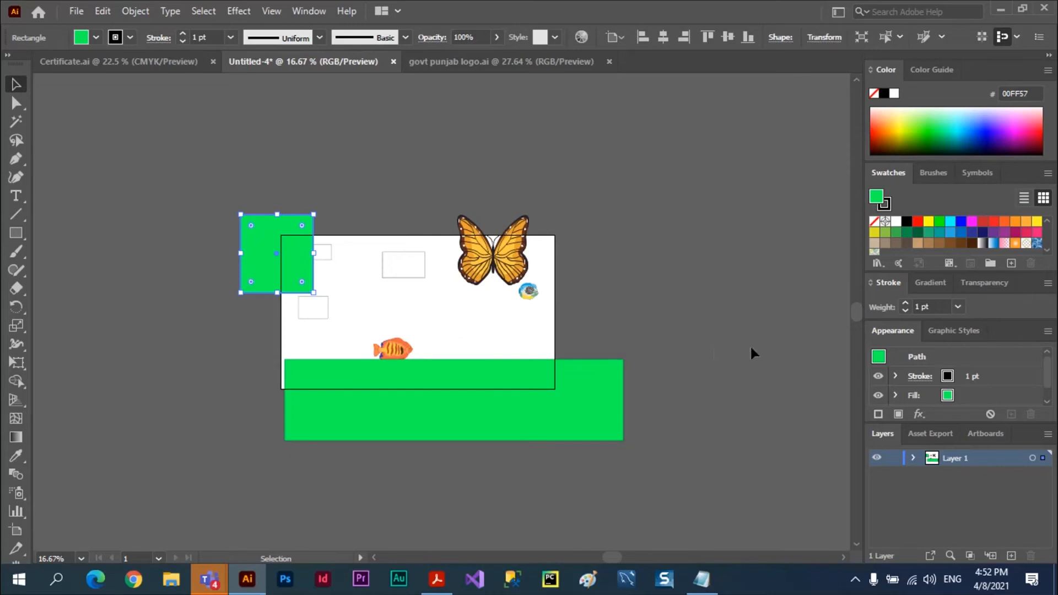
Step: Preview the Painting workspace and switch back to the custom "my work space" workspace
left_click(843, 15)
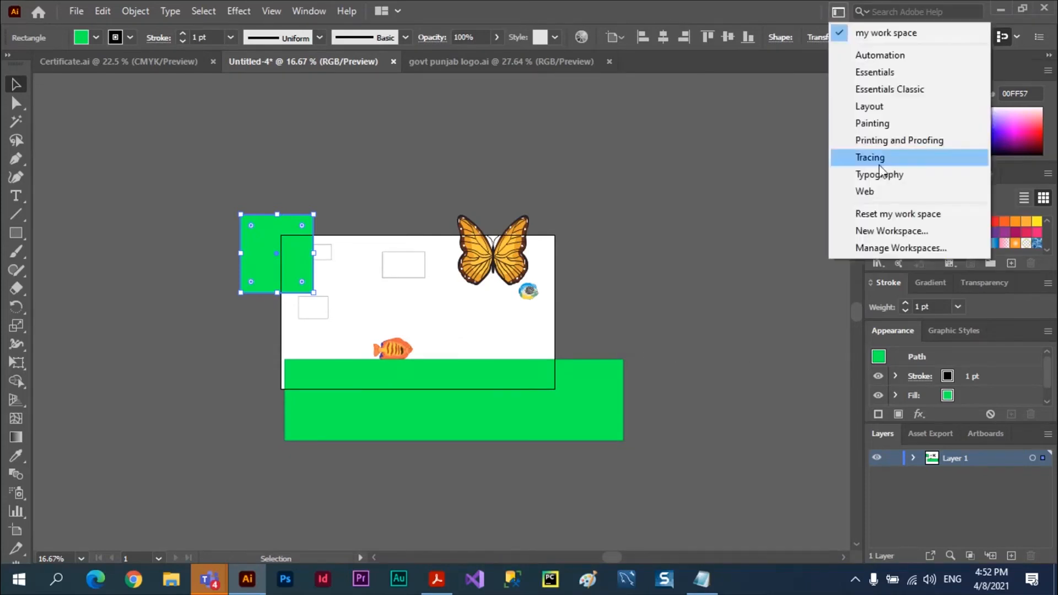
left_click(882, 123)
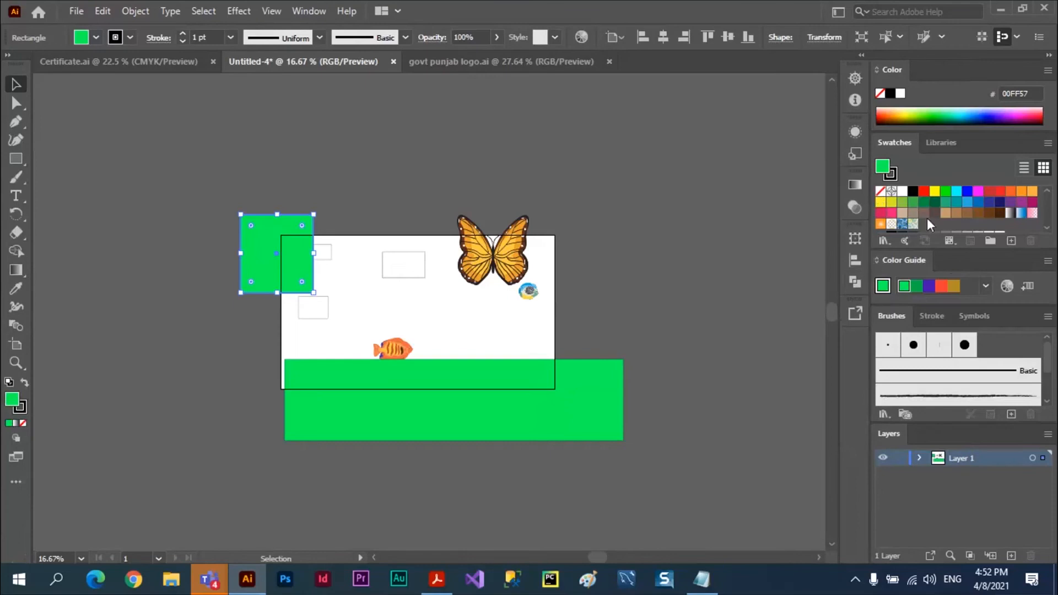
left_click(840, 13)
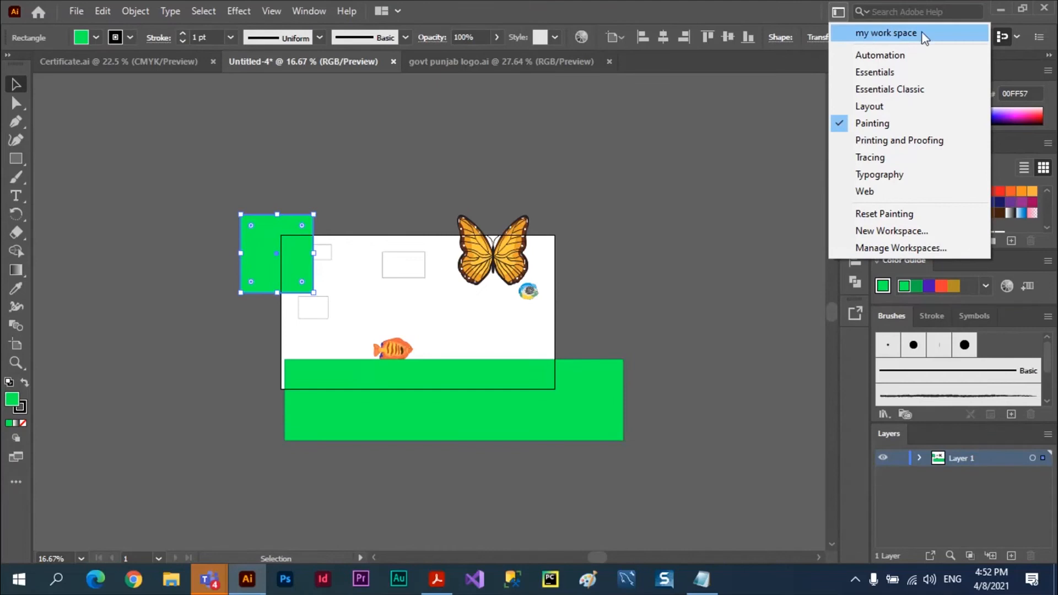
left_click(884, 35)
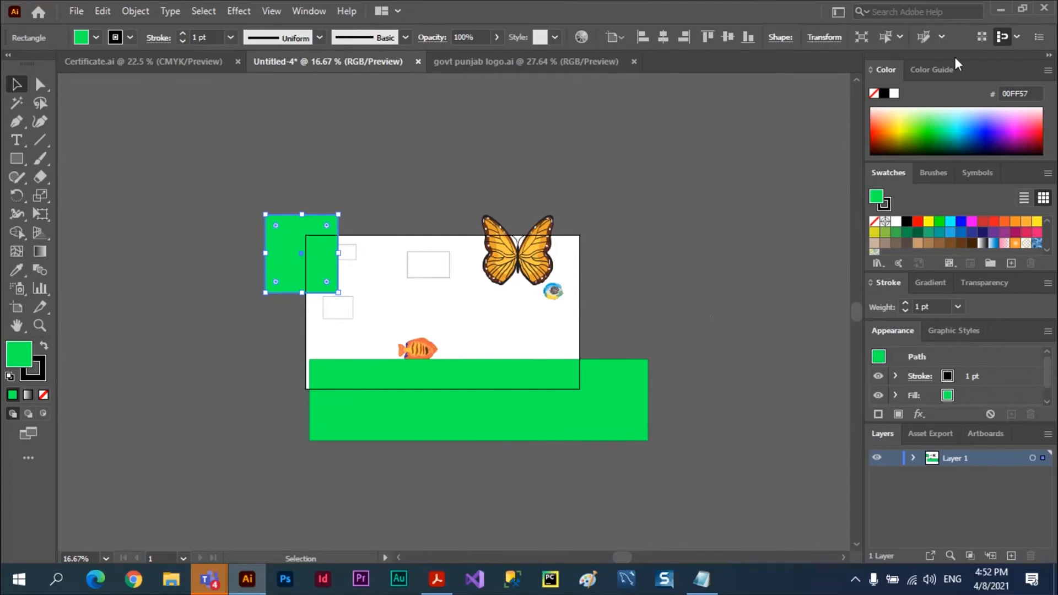
Step: Undock the Color panel, the Color Guide panel and the toolbar so they float over the canvas
left_click_drag(891, 71, 772, 157)
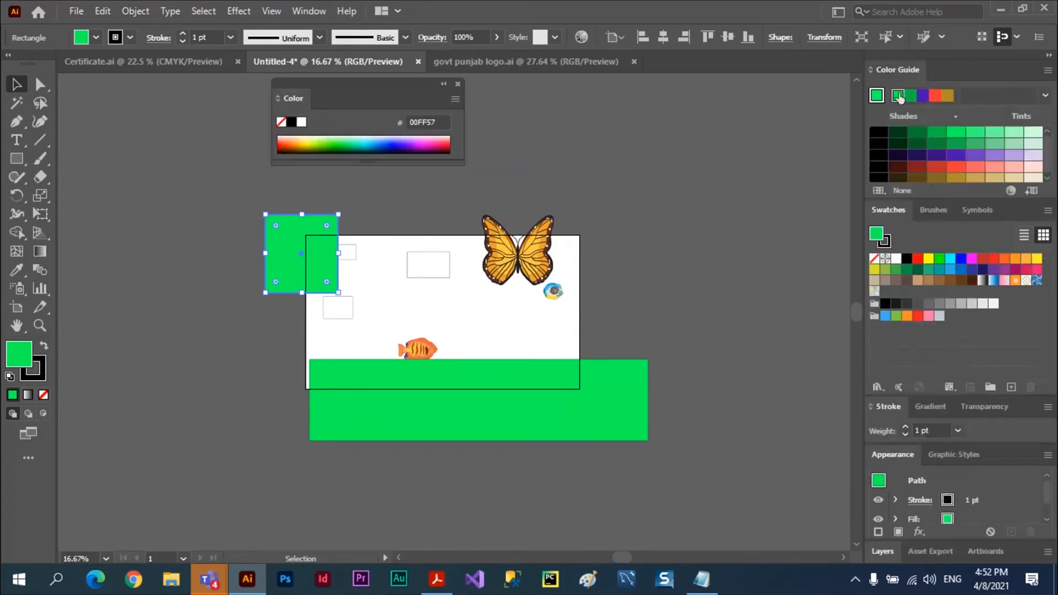
left_click_drag(898, 69, 179, 185)
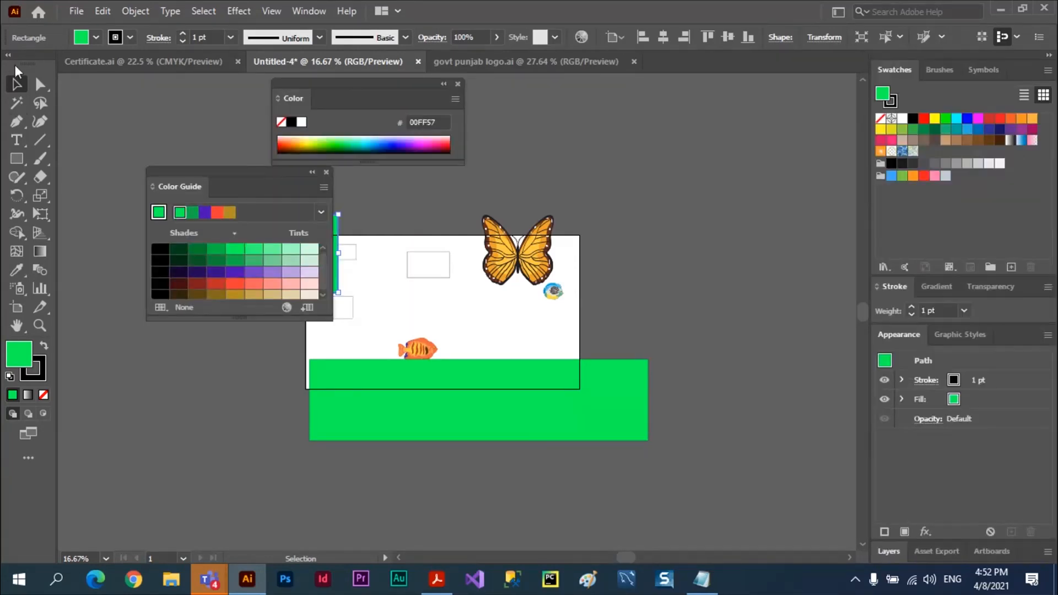
left_click_drag(25, 65, 755, 142)
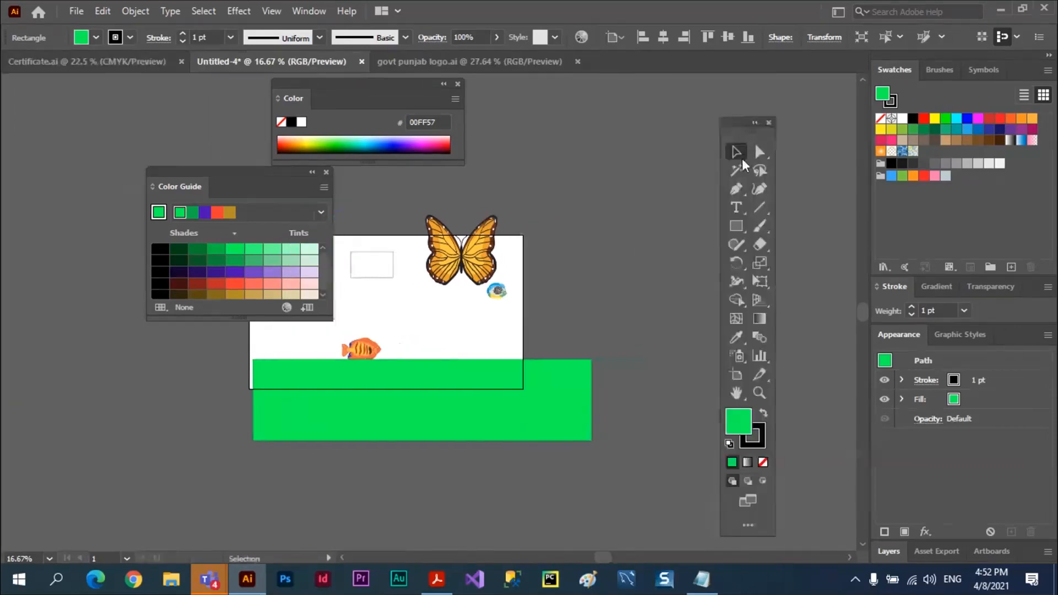
Step: Reset the "my work space" workspace to its saved layout so the floating panels and toolbar are docked again
left_click(839, 16)
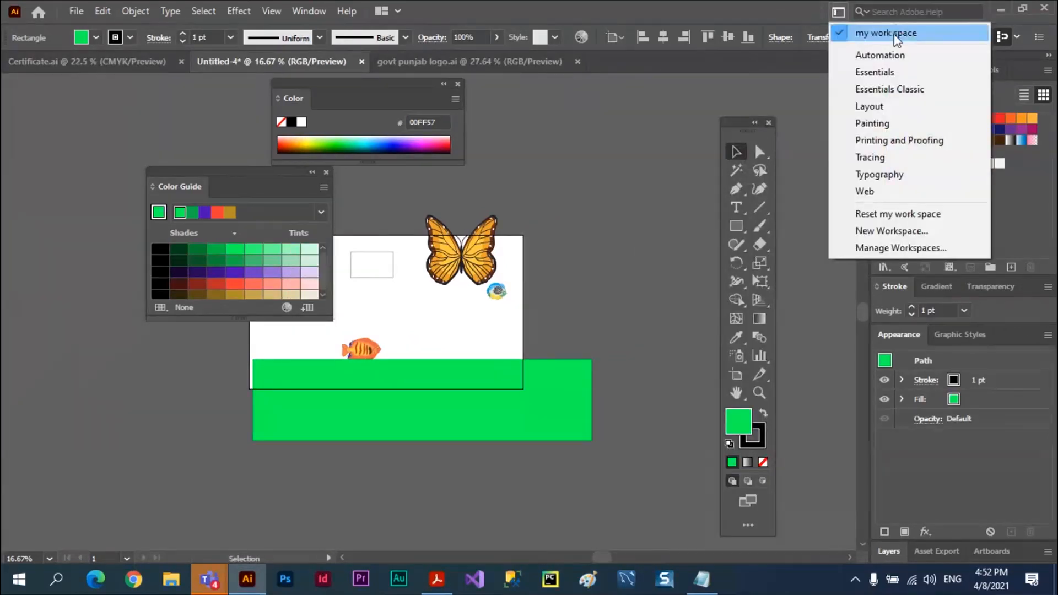
left_click(904, 214)
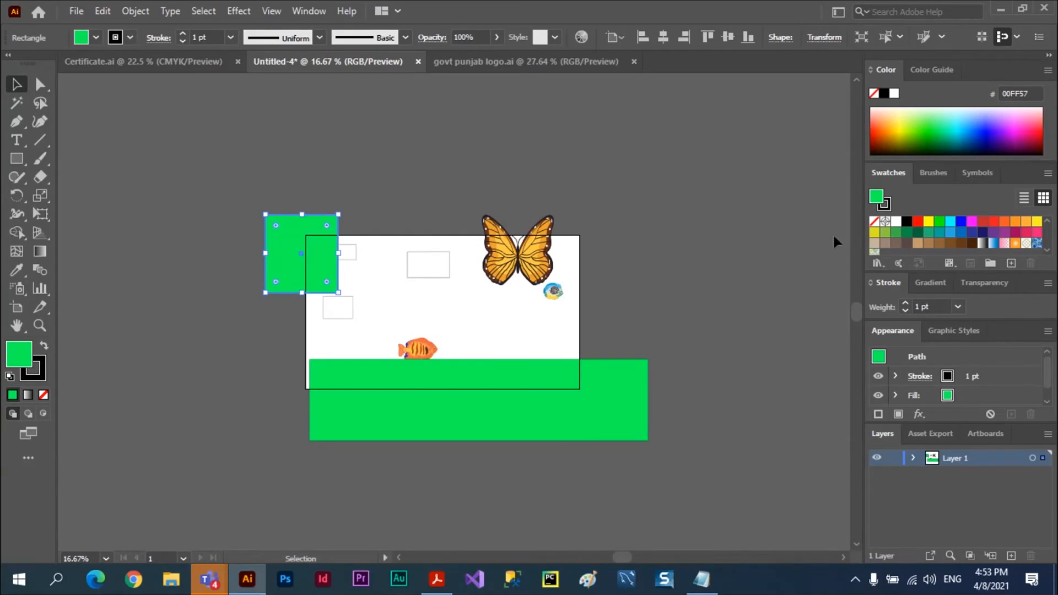
Step: Inspect the "my work space" entry in the Manage Workspaces dialog and leave it without changes
left_click(840, 14)
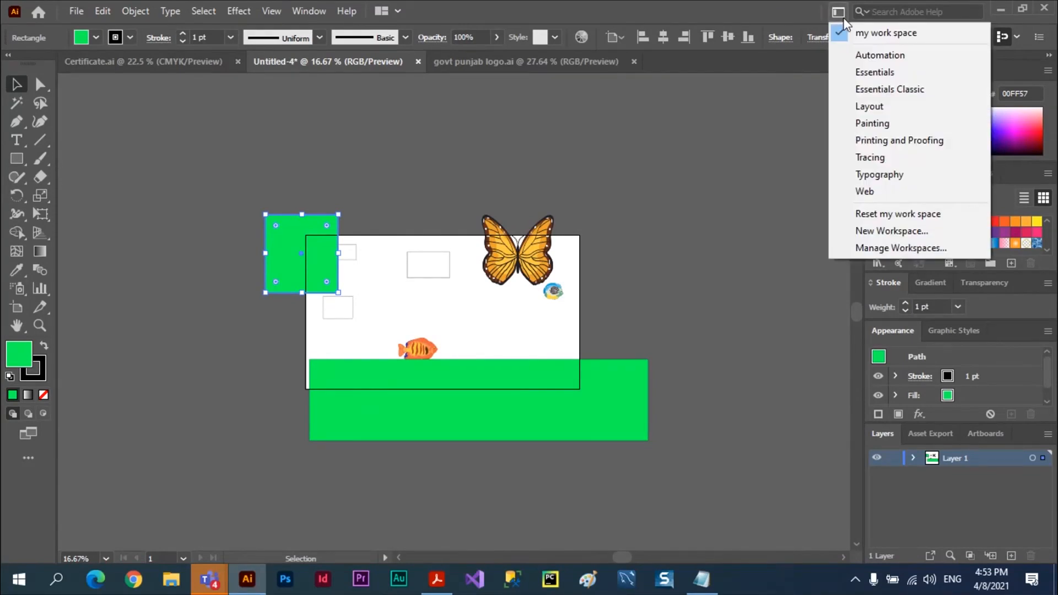
left_click(901, 248)
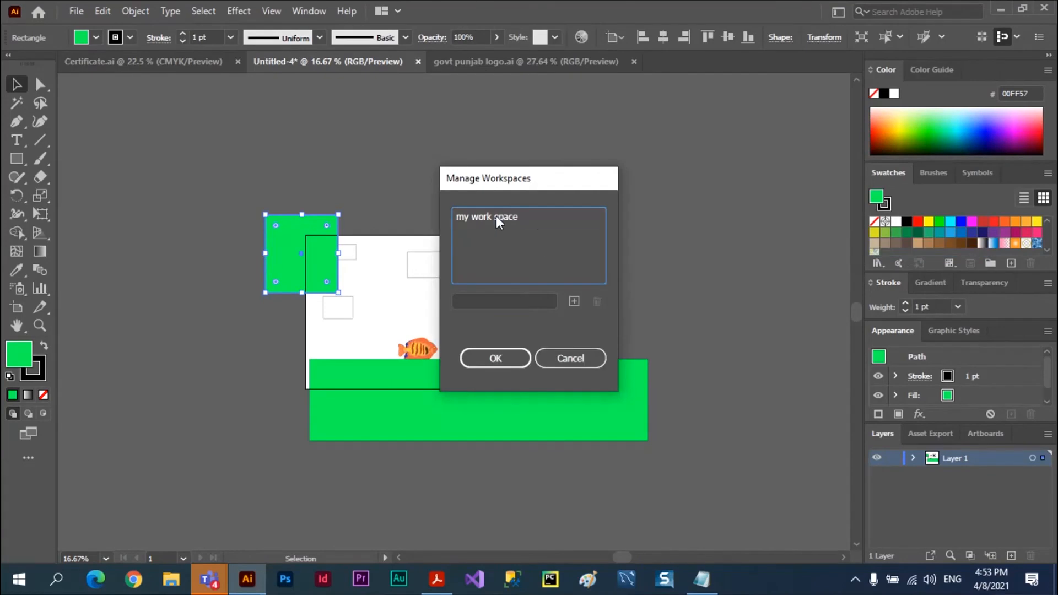
left_click(496, 216)
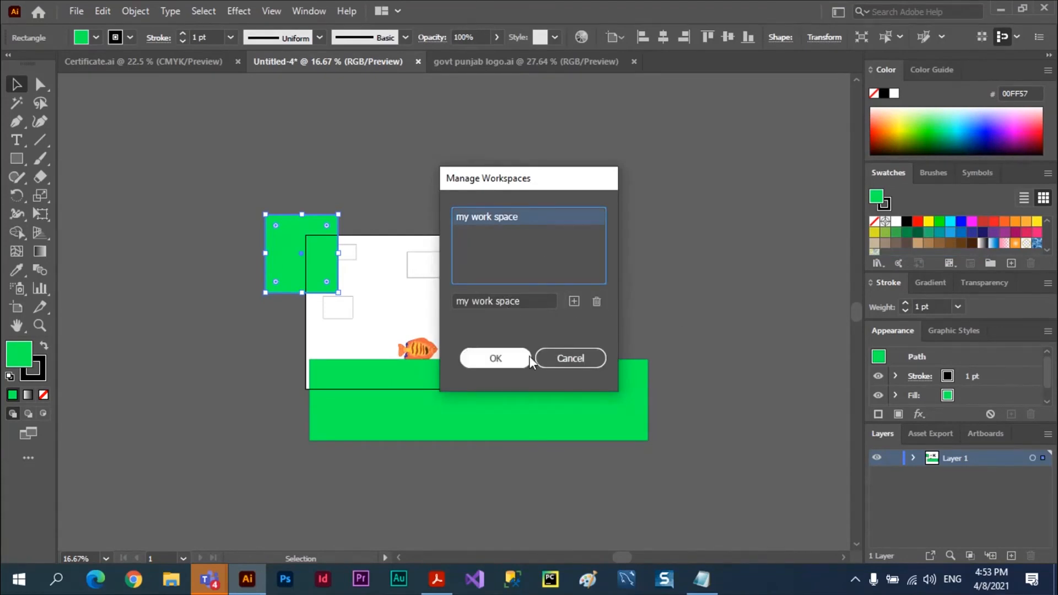
left_click(566, 358)
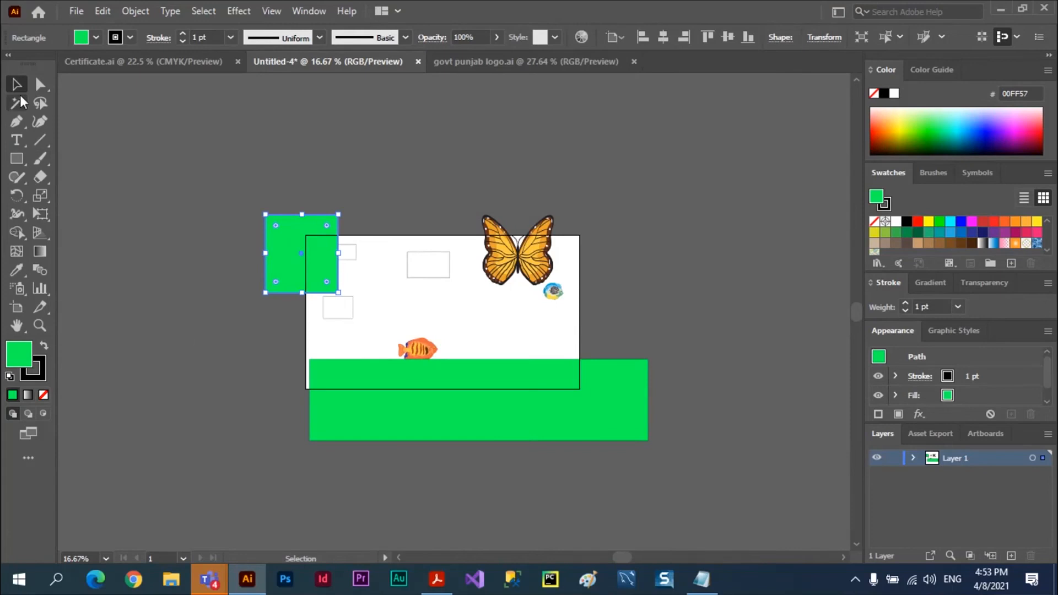
Step: Examine the tools grouped with the Rectangle tool, the full list of tools, and its Advanced and Basic toolbar options
left_click(16, 159)
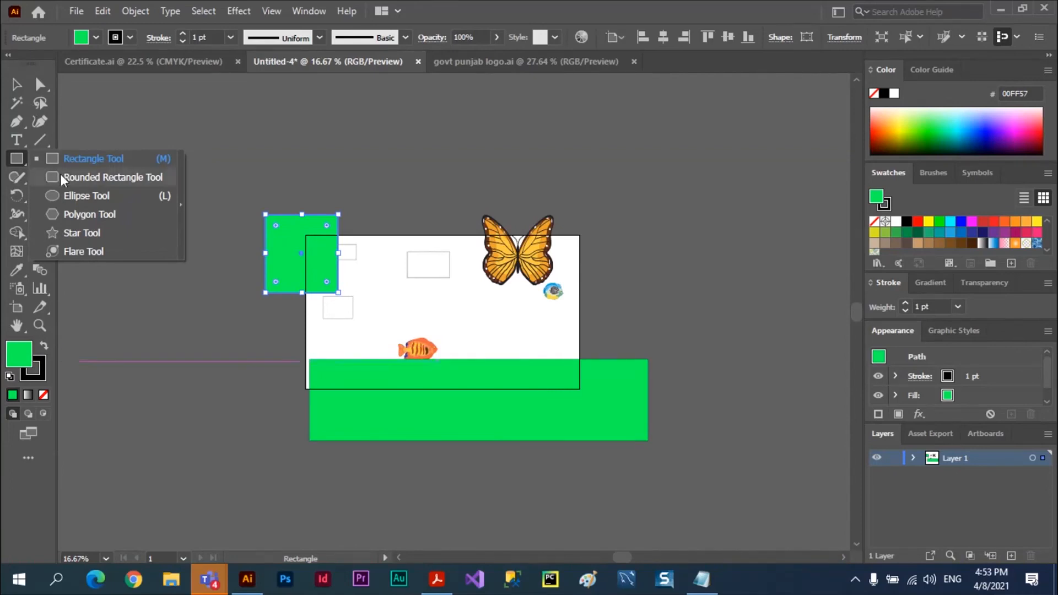
left_click(18, 481)
left_click(25, 461)
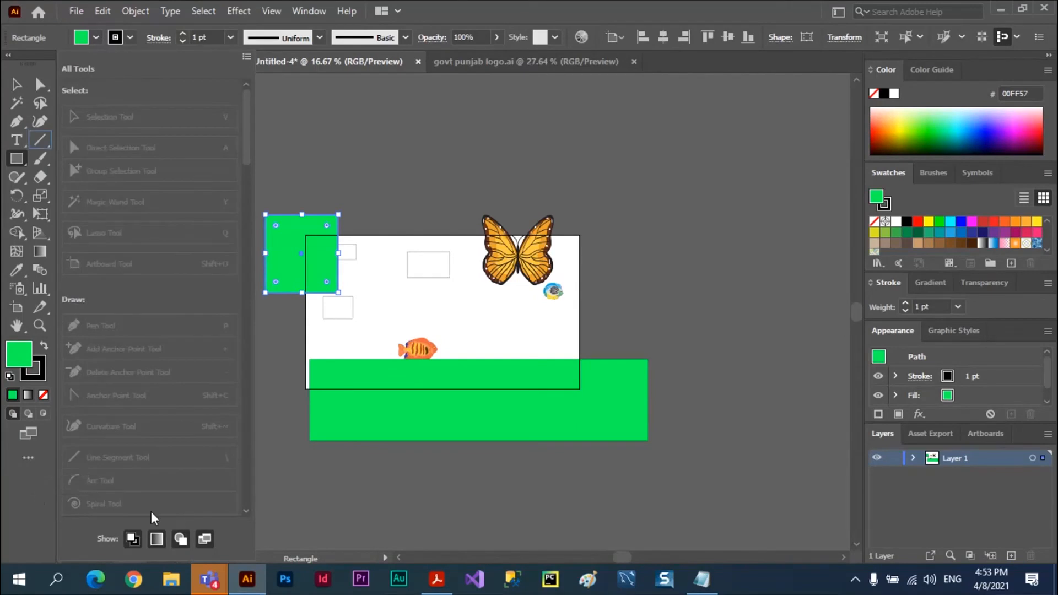
left_click(249, 57)
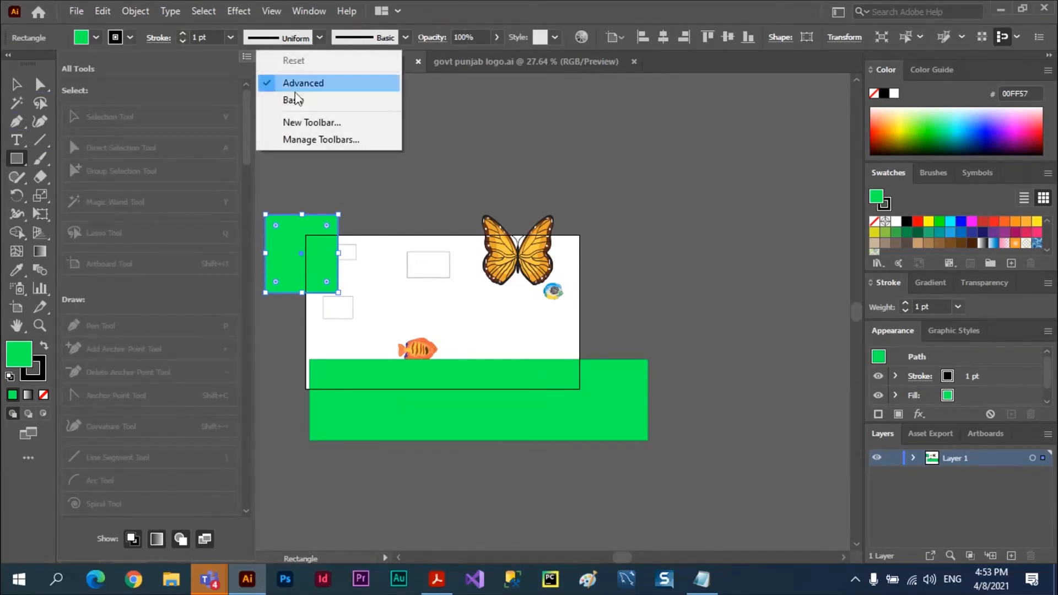
left_click(394, 176)
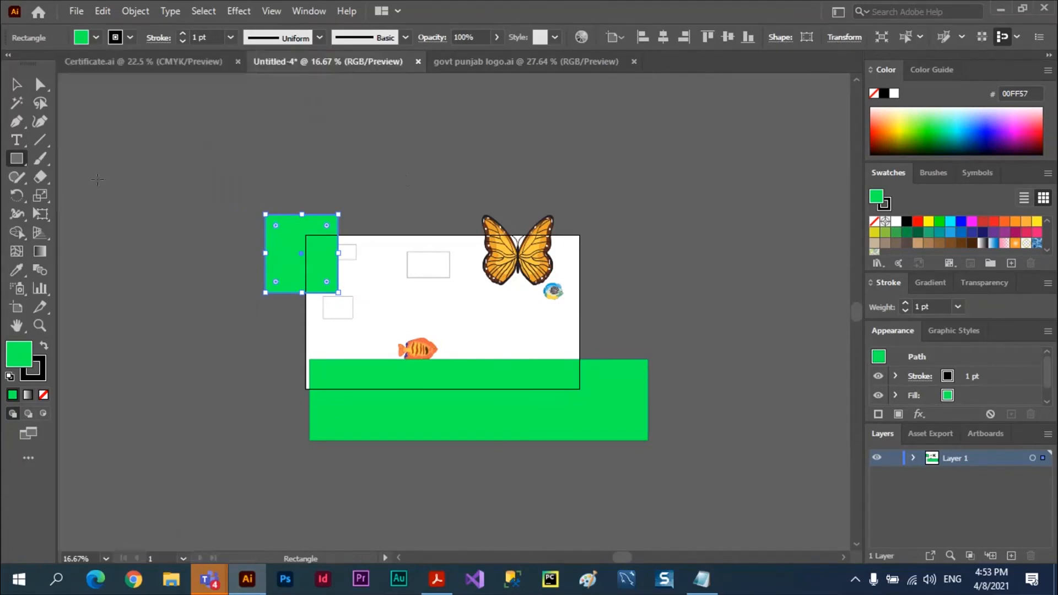
Step: View the tools grouped with the Paintbrush tool, and review the Eraser Tool Options without changing them
mouse_move(38, 157)
left_mouse_down()
mouse_move(77, 156)
mouse_move(94, 219)
left_mouse_up()
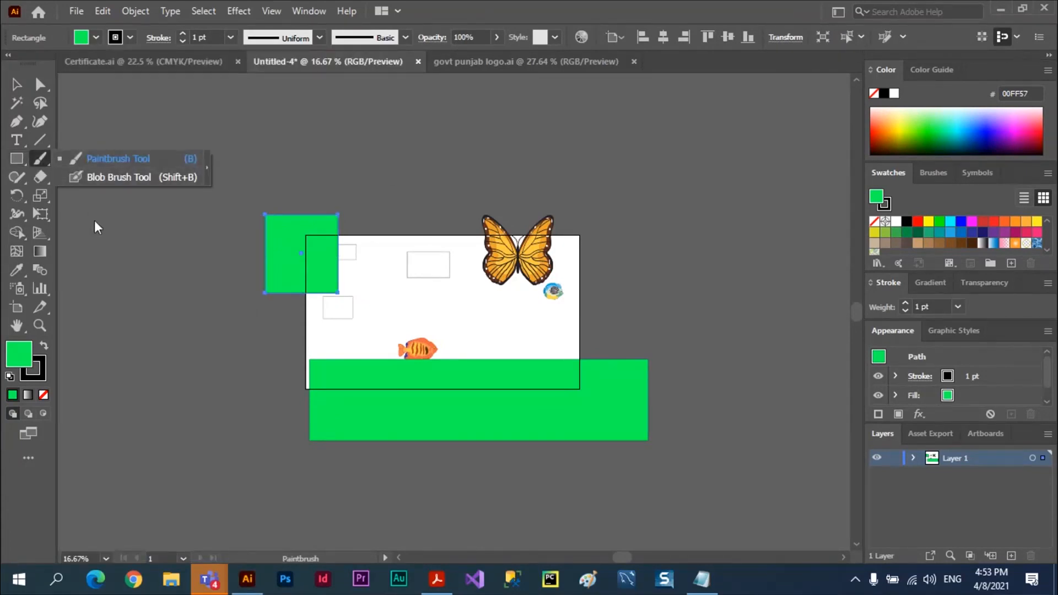
left_click(38, 158)
left_click(38, 158)
left_click(38, 159)
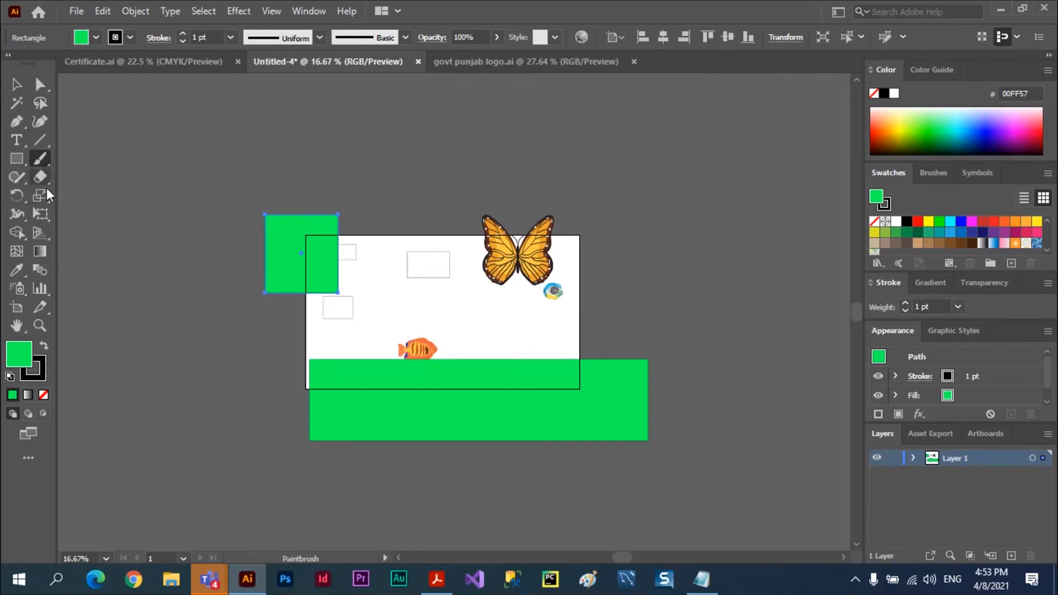
double_click(41, 176)
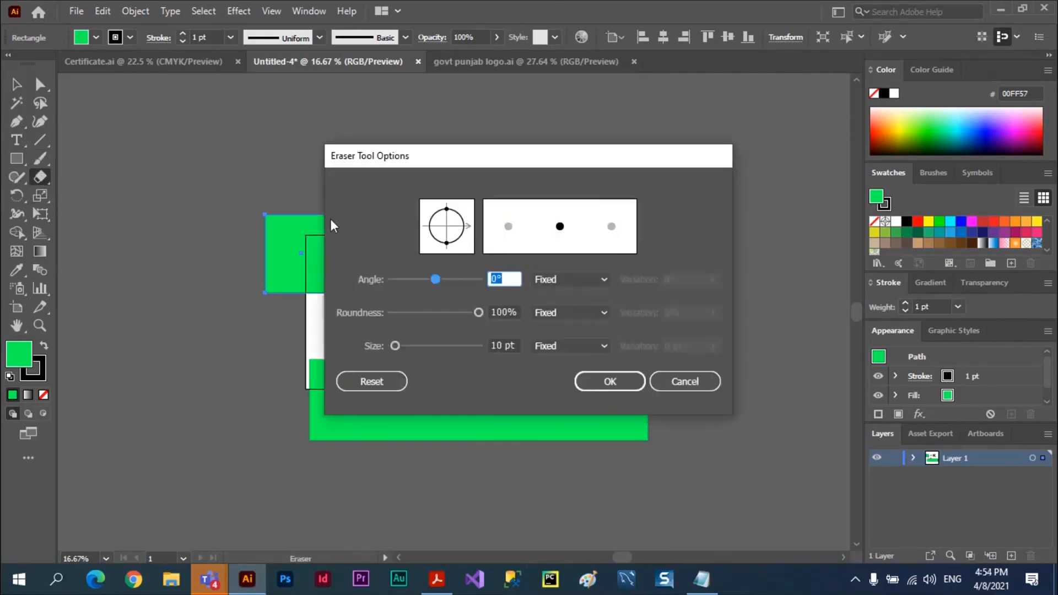
left_click(695, 390)
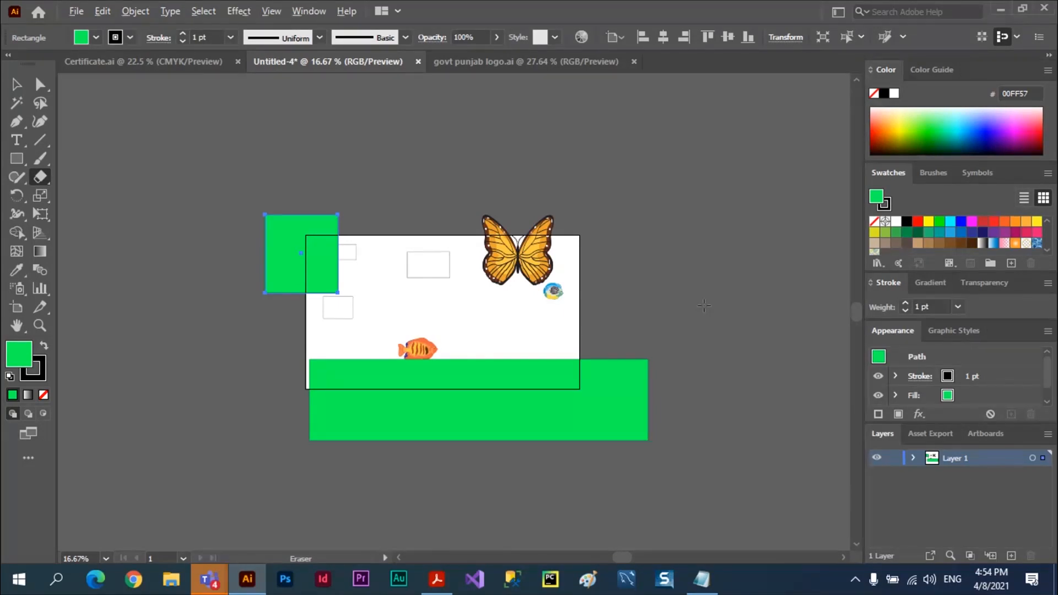
Step: Switch to the "Creative Designing Daily Class" meeting in Microsoft Teams and stop its recording
key("alt+Tab")
key("alt+Tab")
key("alt+Tab")
key("alt+Tab")
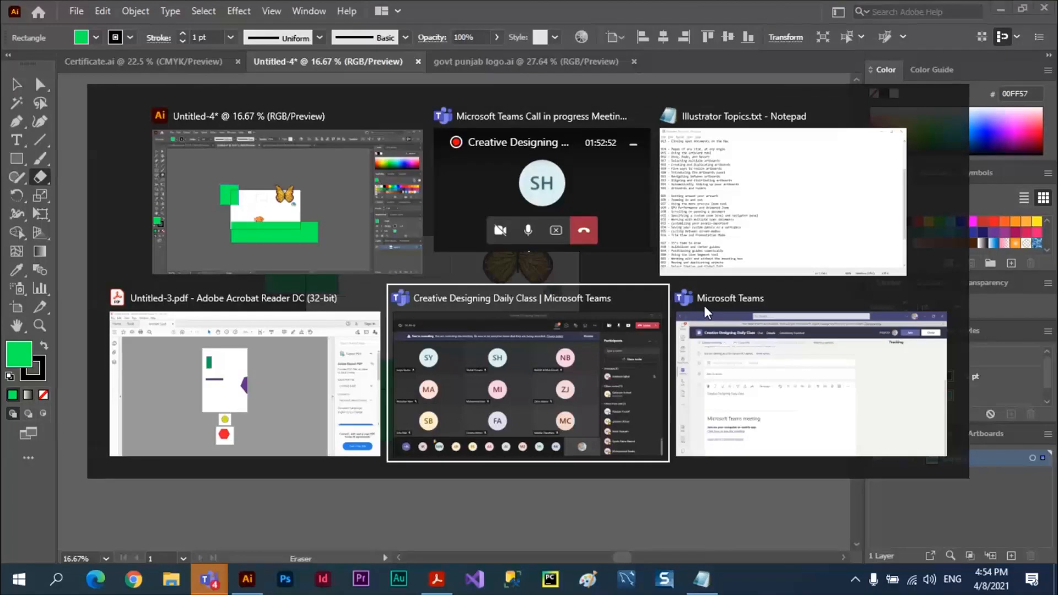
mouse_move(705, 307)
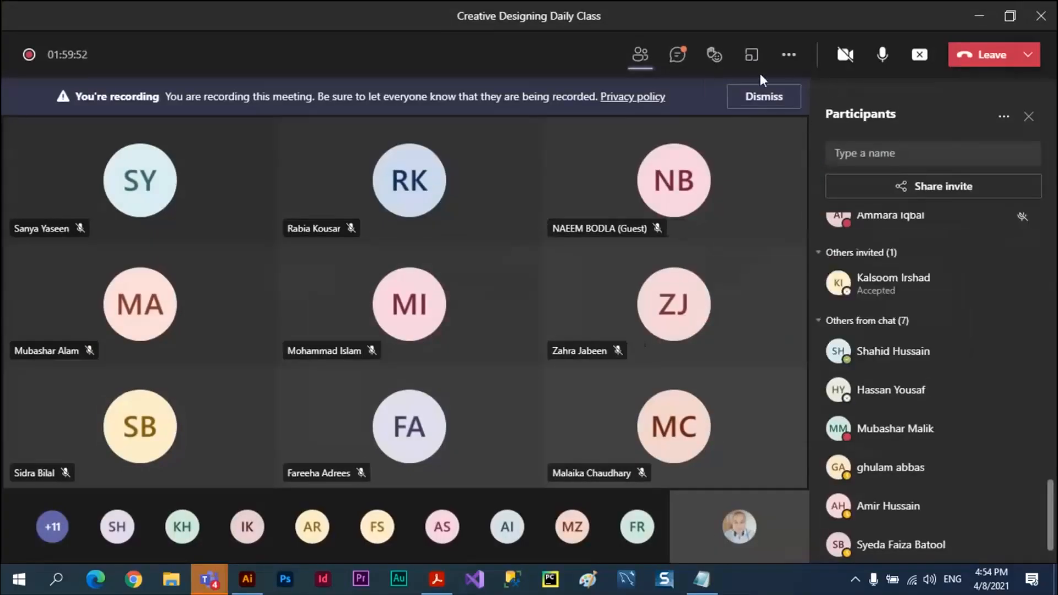
left_click(788, 55)
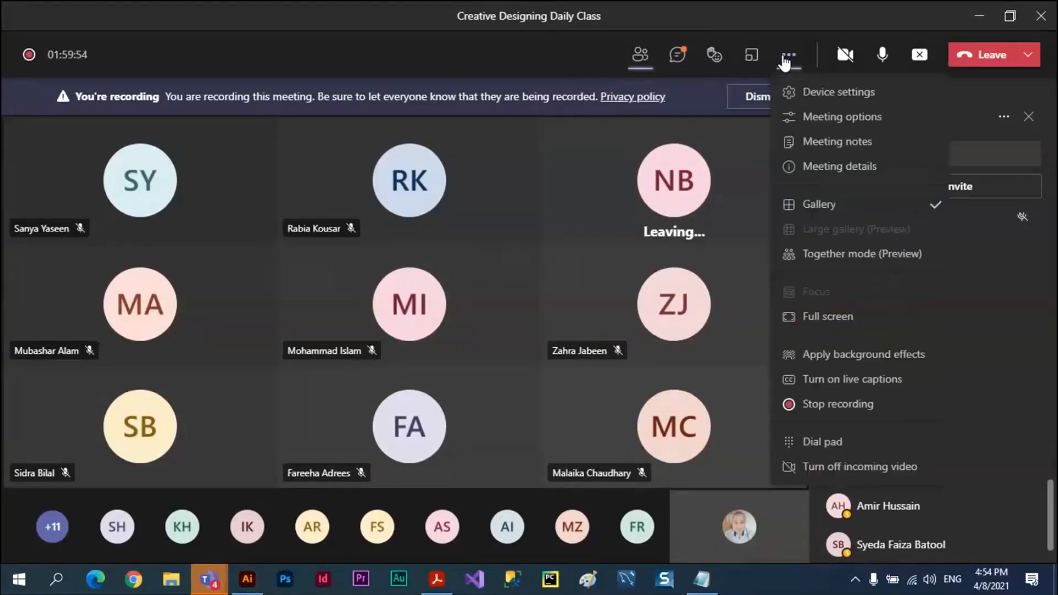
left_click(802, 405)
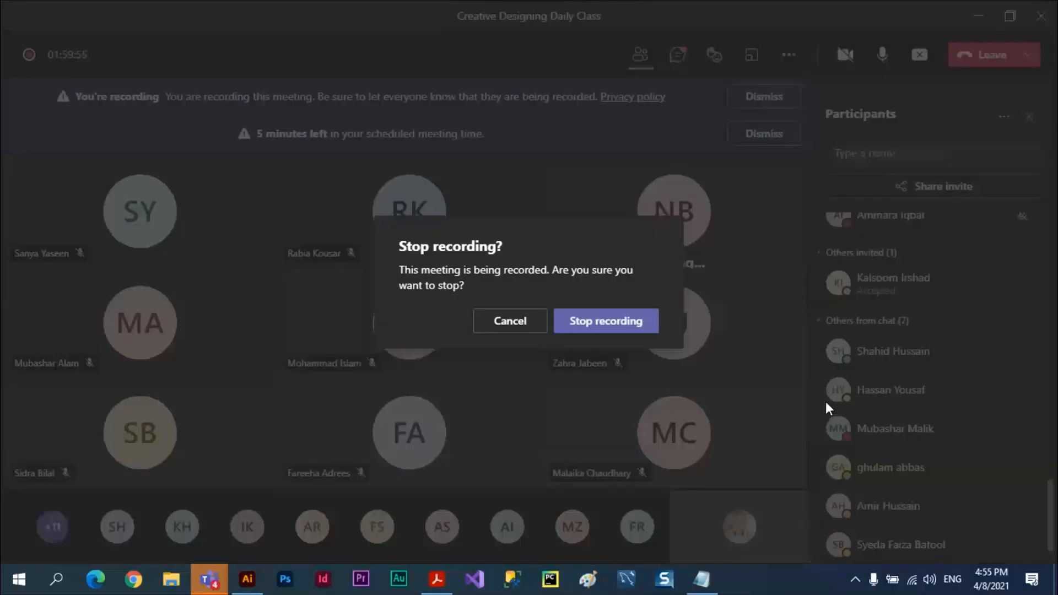
left_click(616, 320)
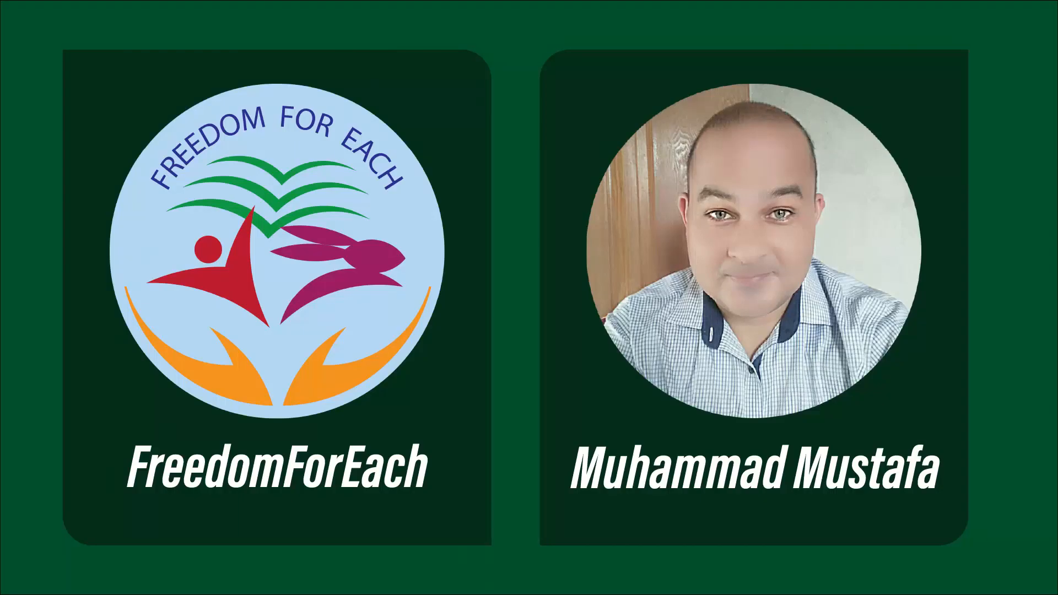